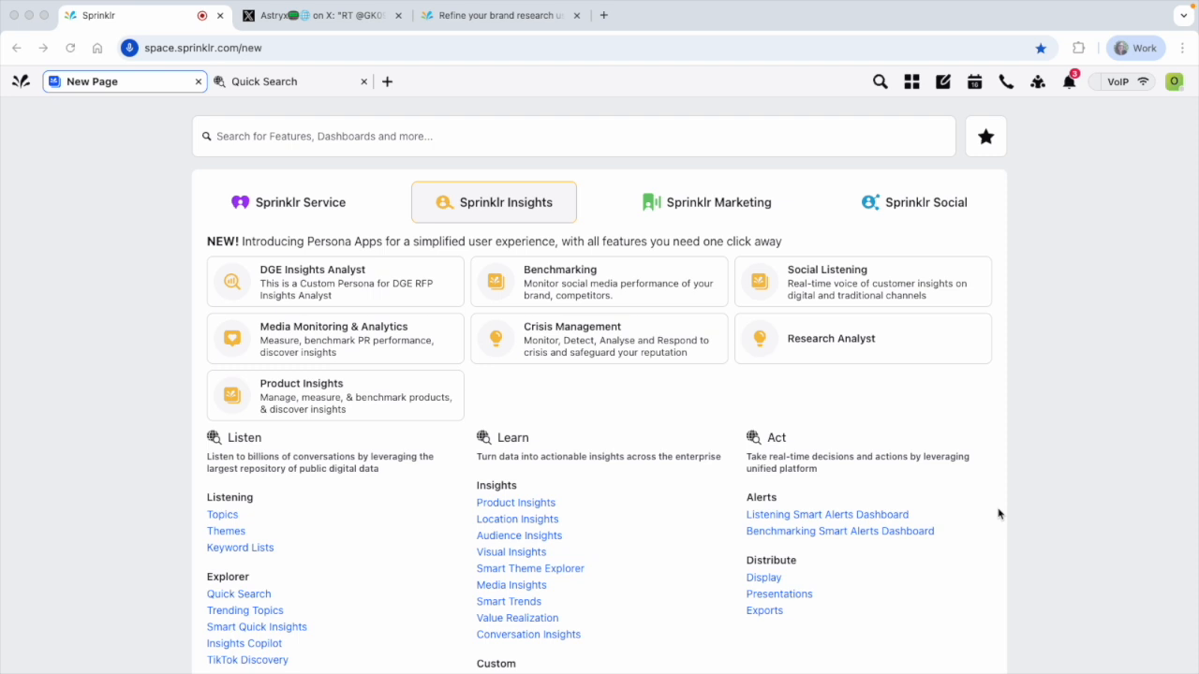
# Open Quick Search, switch to the "my brand" results and inspect the drill-down options for the Jun 26 peak in the volume trend
pyautogui.click(266, 595)
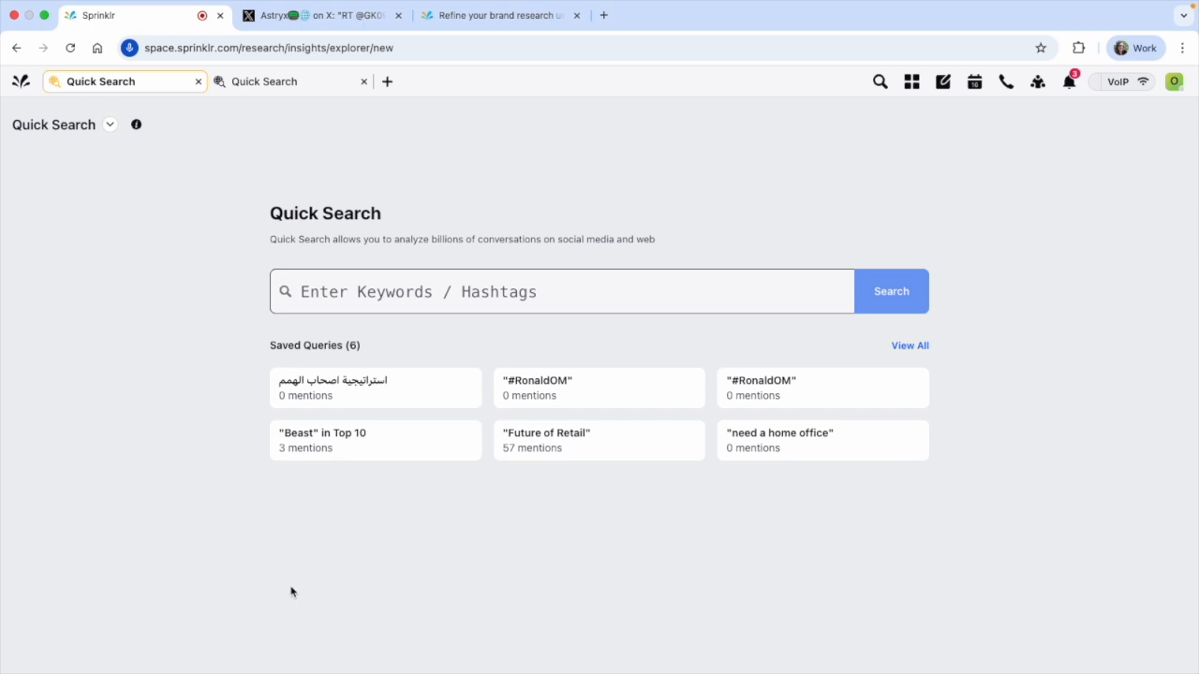
pyautogui.click(275, 80)
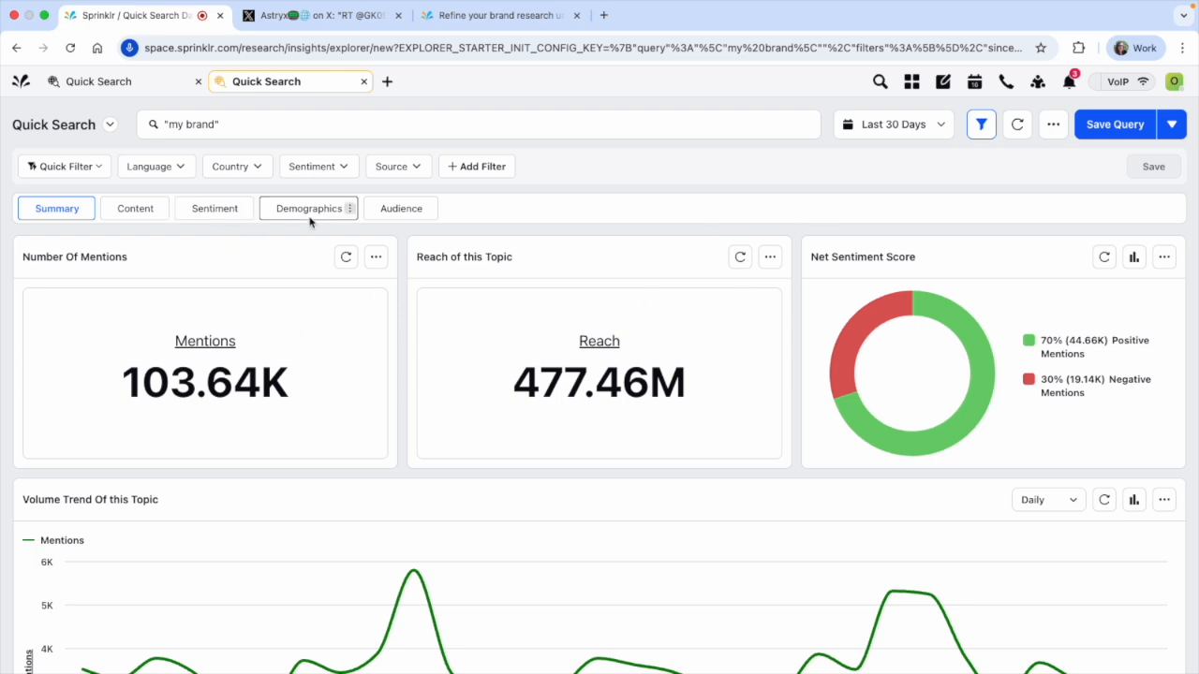
pyautogui.scroll(-1, 389, 234)
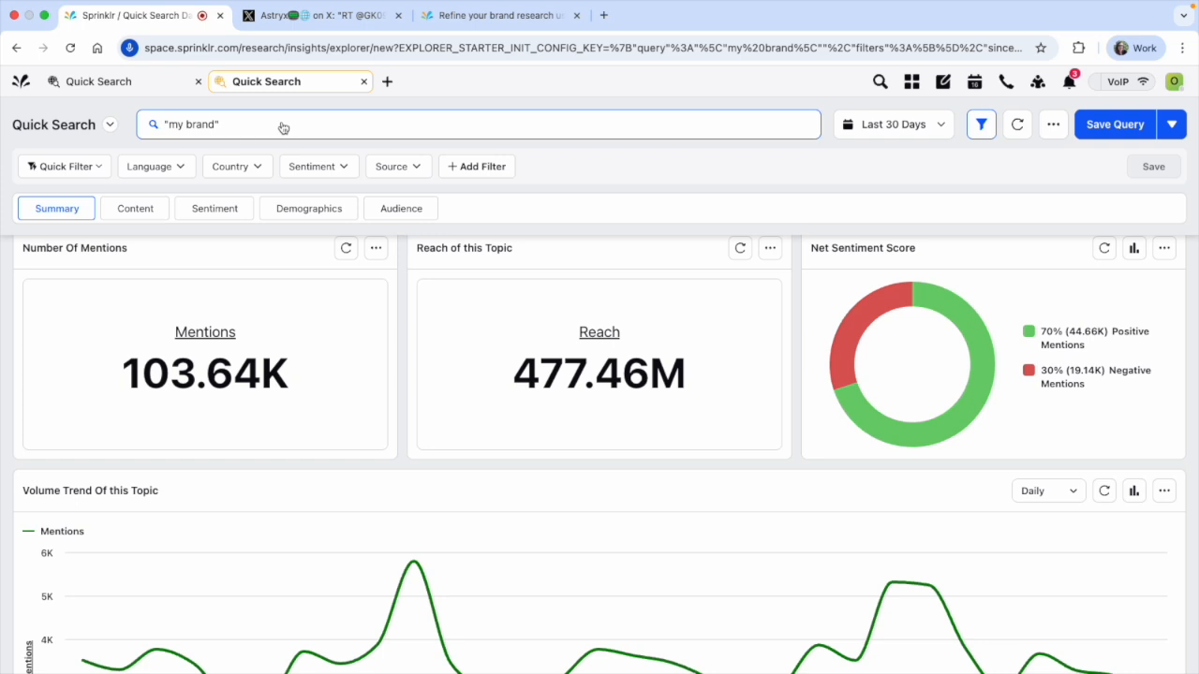
pyautogui.scroll(-3, 409, 415)
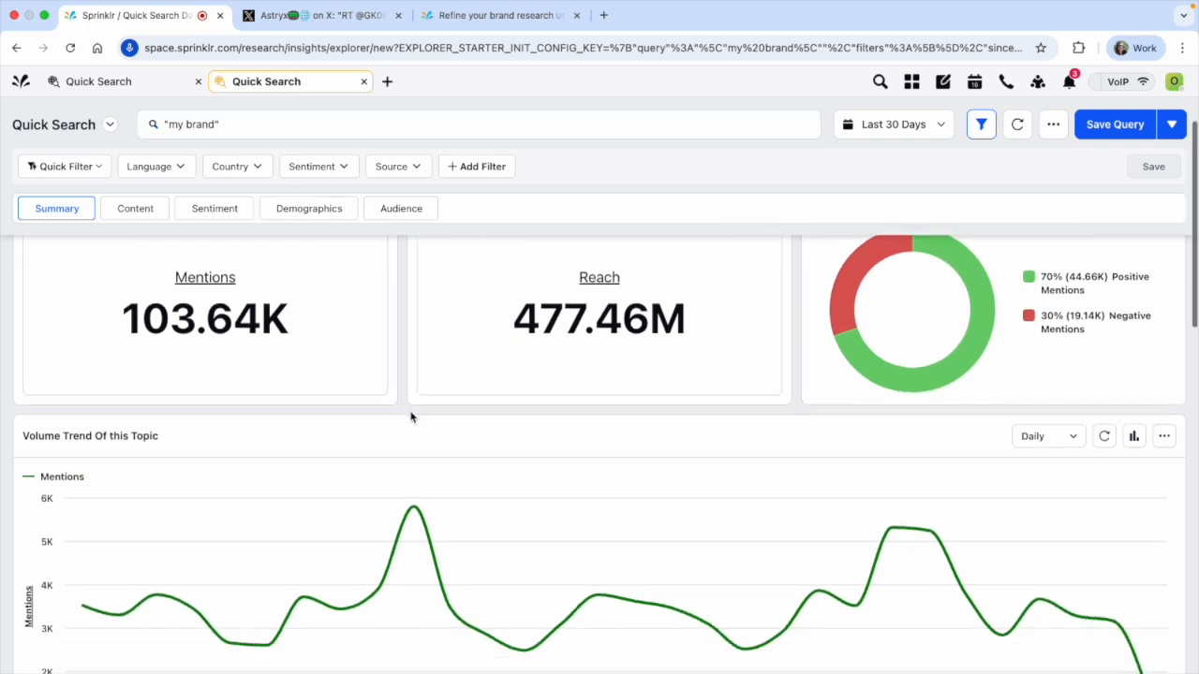
pyautogui.click(412, 459)
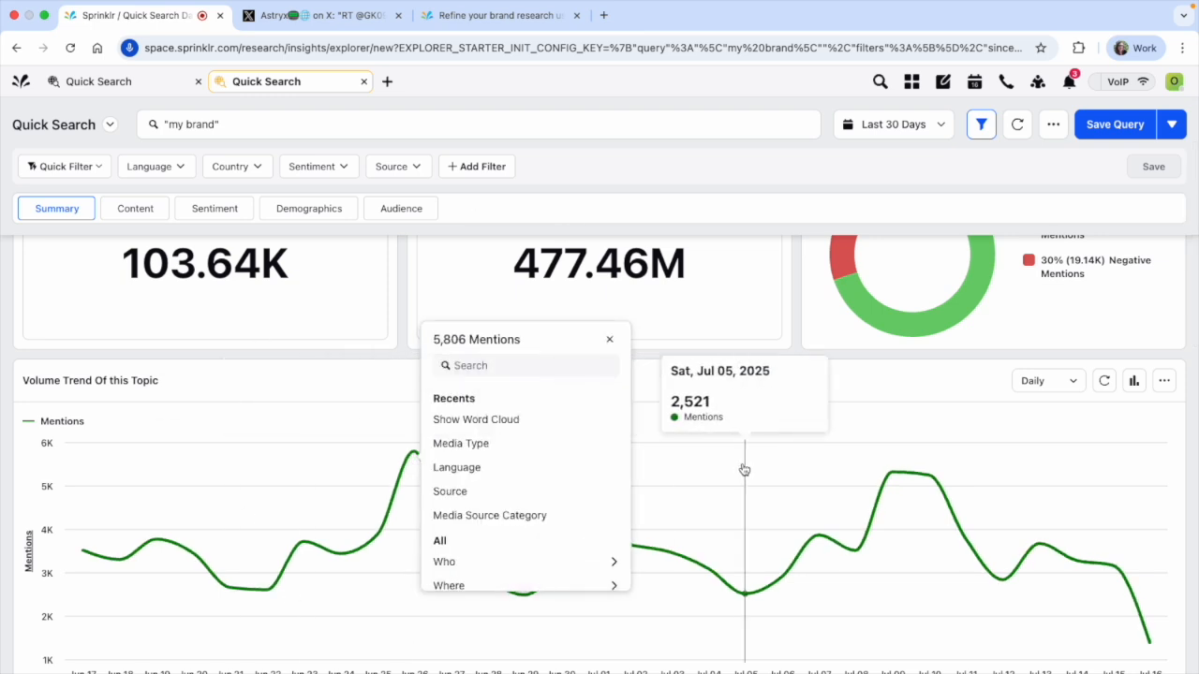
pyautogui.click(722, 350)
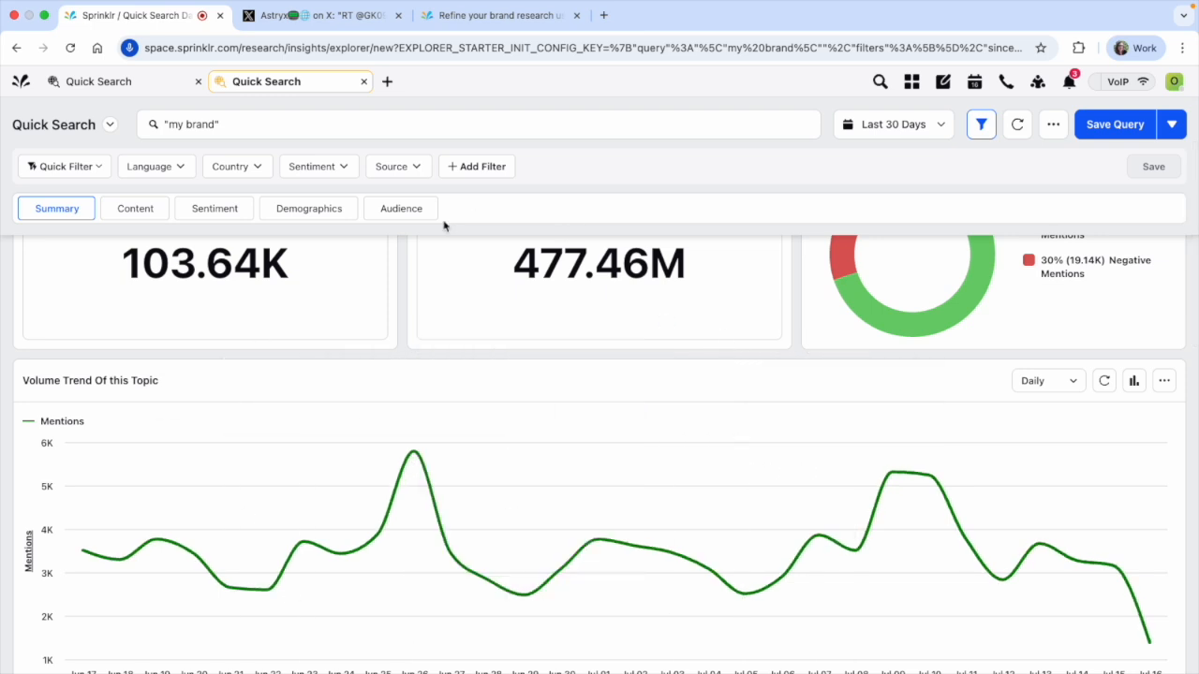
# Review the most recent posts in the Content dashboard for "my brand" and return to the blank Quick Search page
pyautogui.click(147, 220)
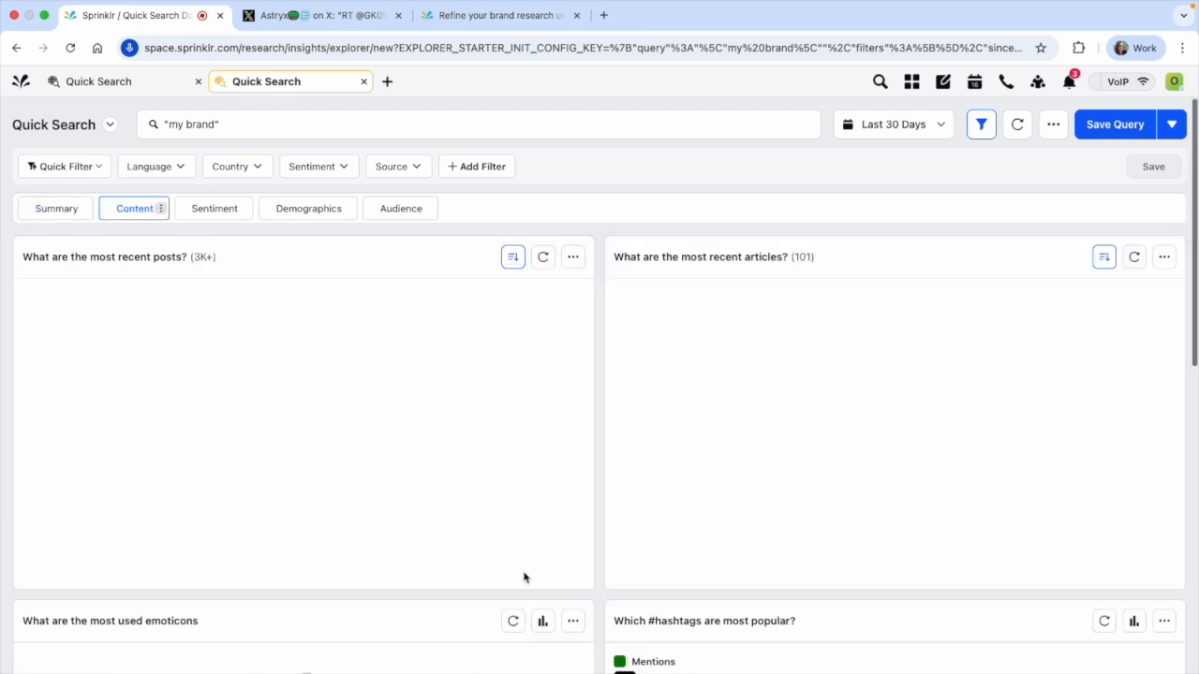
pyautogui.scroll(-2, 590, 522)
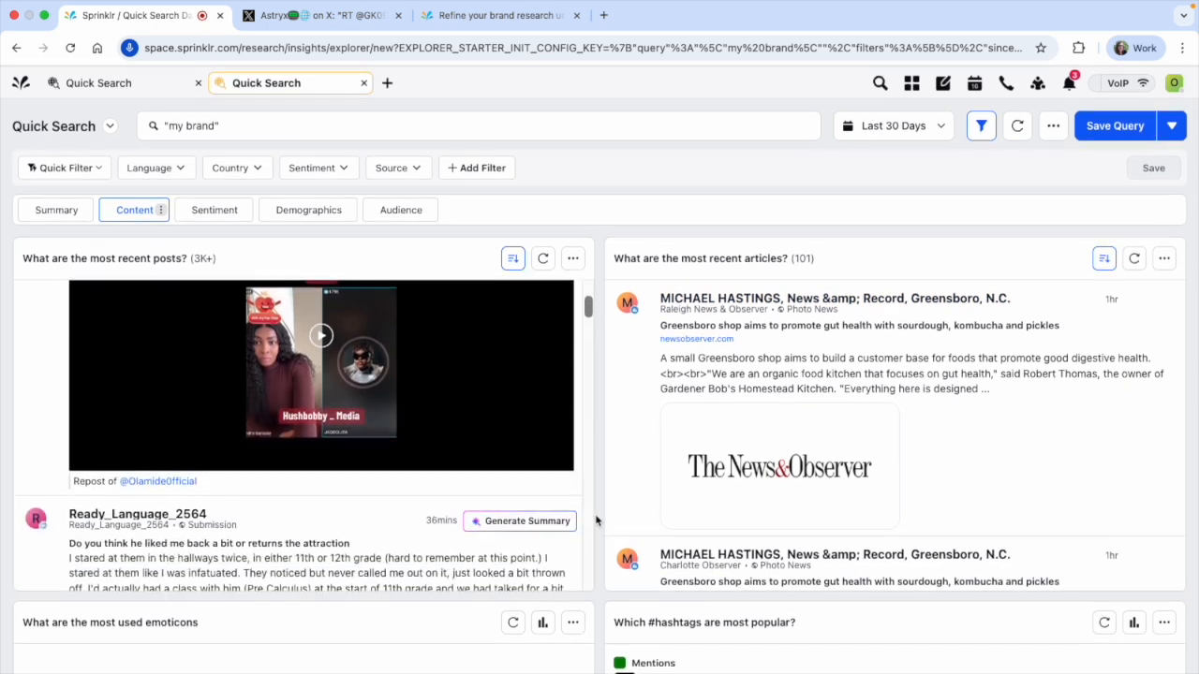
pyautogui.scroll(2, 588, 439)
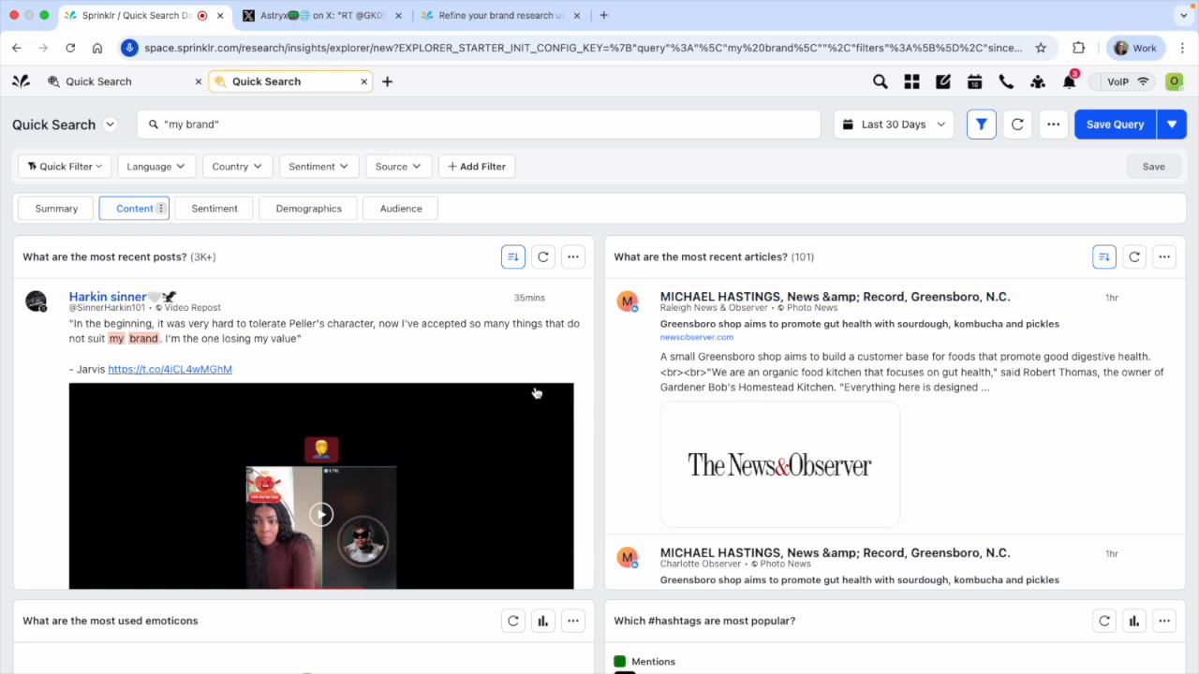
pyautogui.click(157, 85)
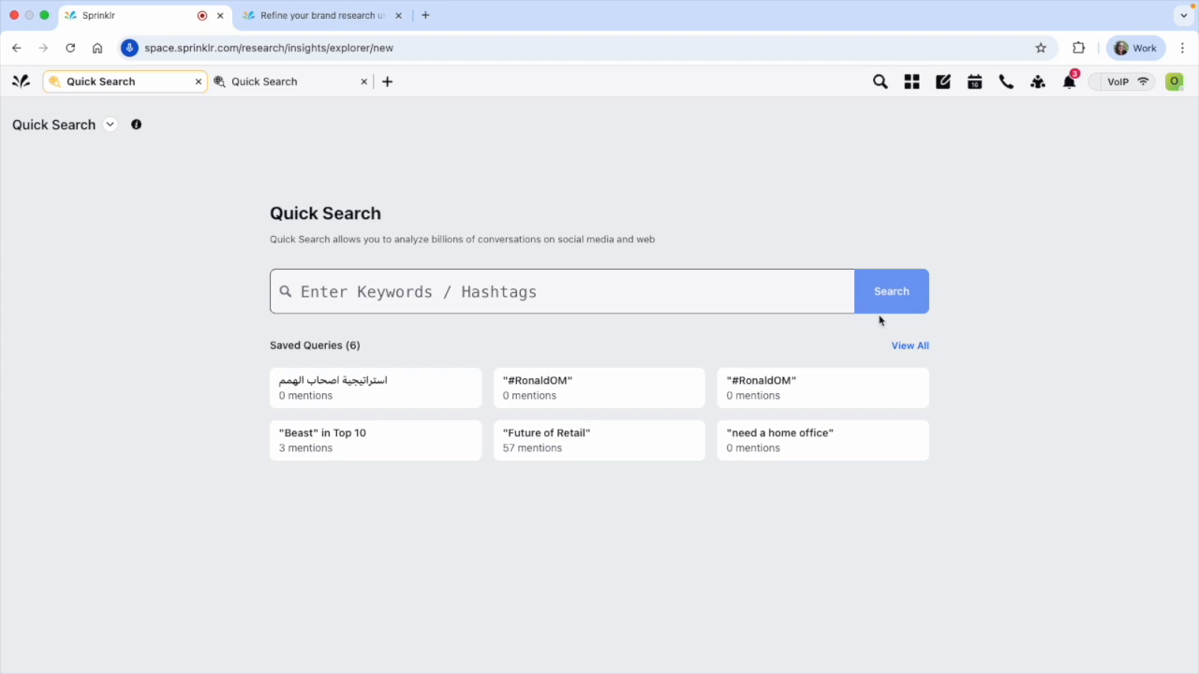
# Open Quick Search on a new page and run a search for the keyword solstice
pyautogui.click(388, 83)
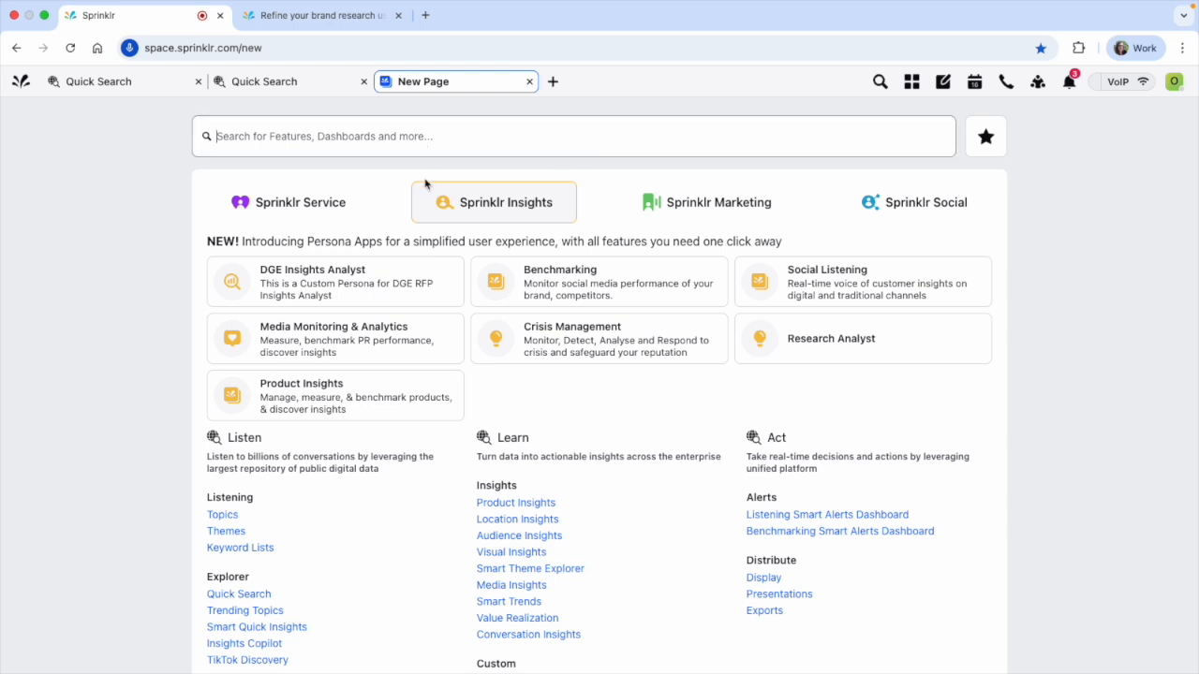
pyautogui.scroll(-3, 276, 541)
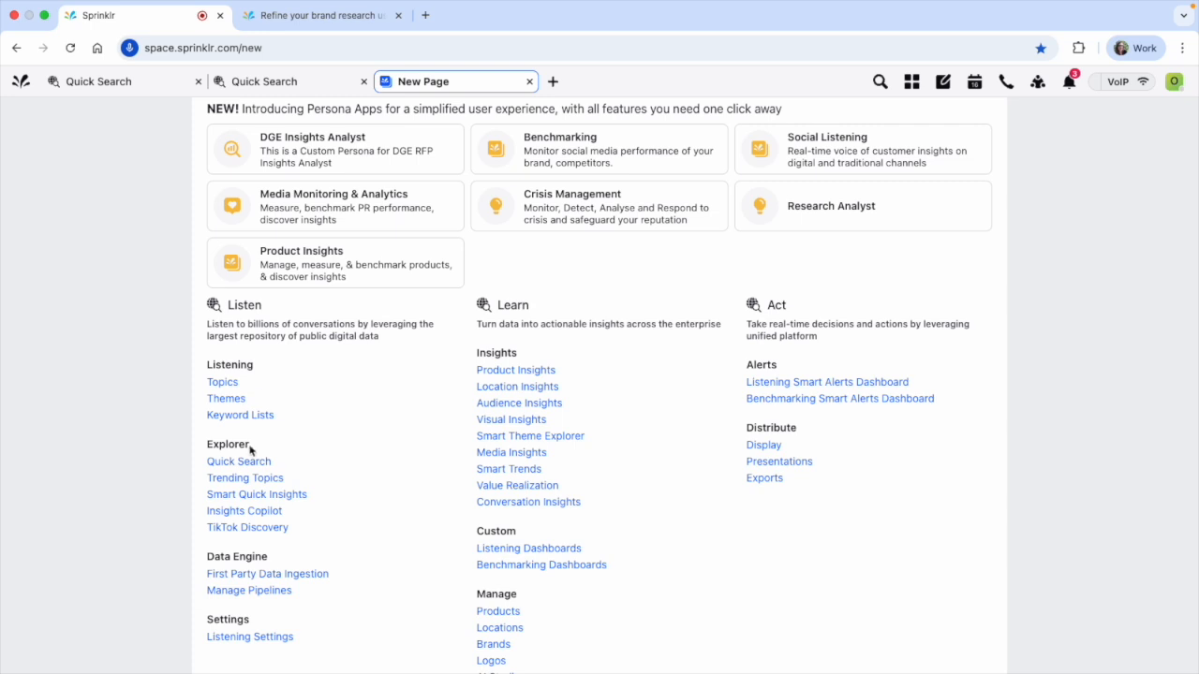
pyautogui.click(216, 461)
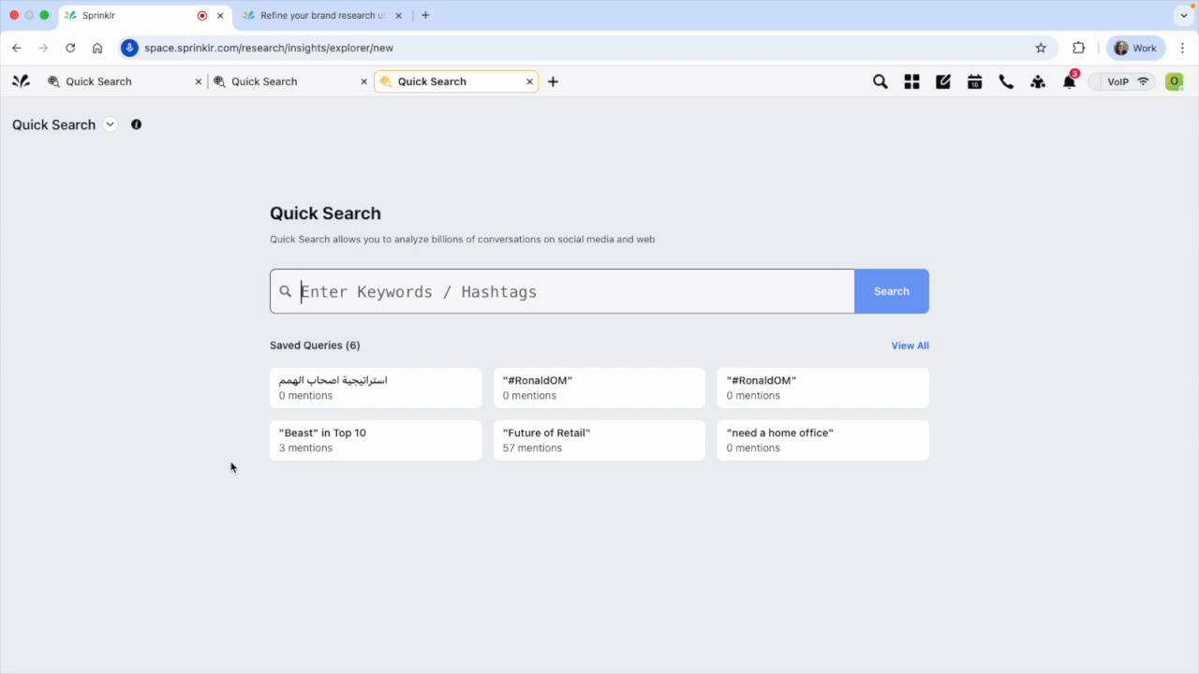
pyautogui.write('s')
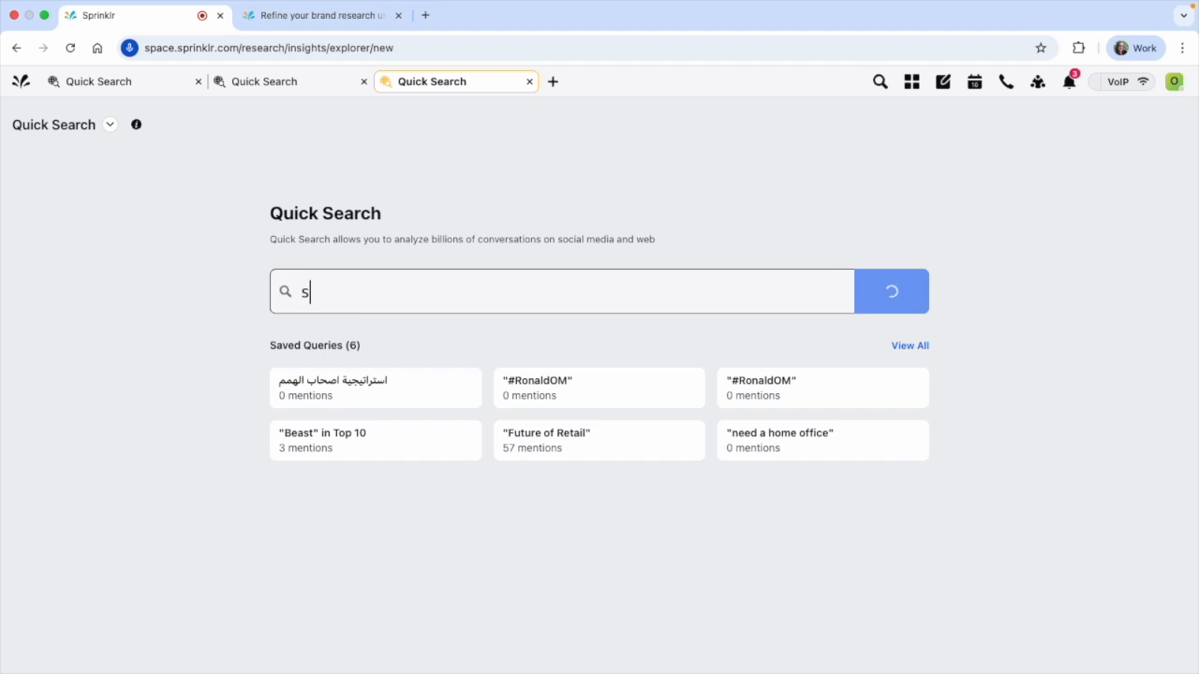
pyautogui.write('olstice')
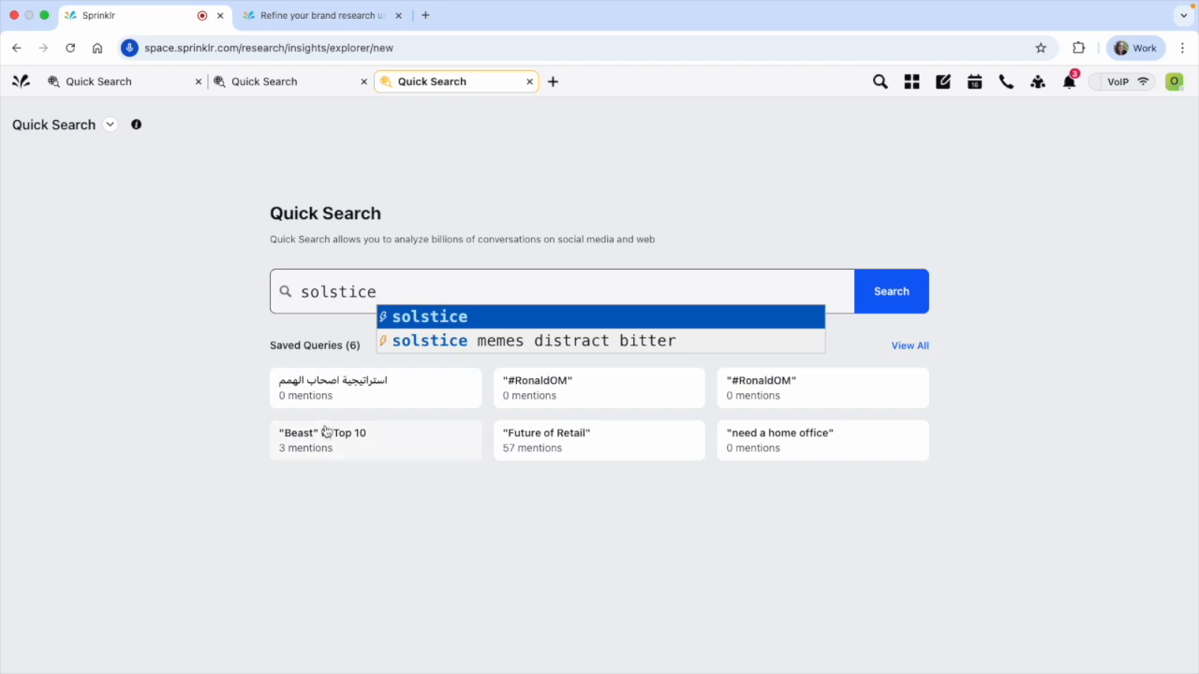
pyautogui.click(430, 316)
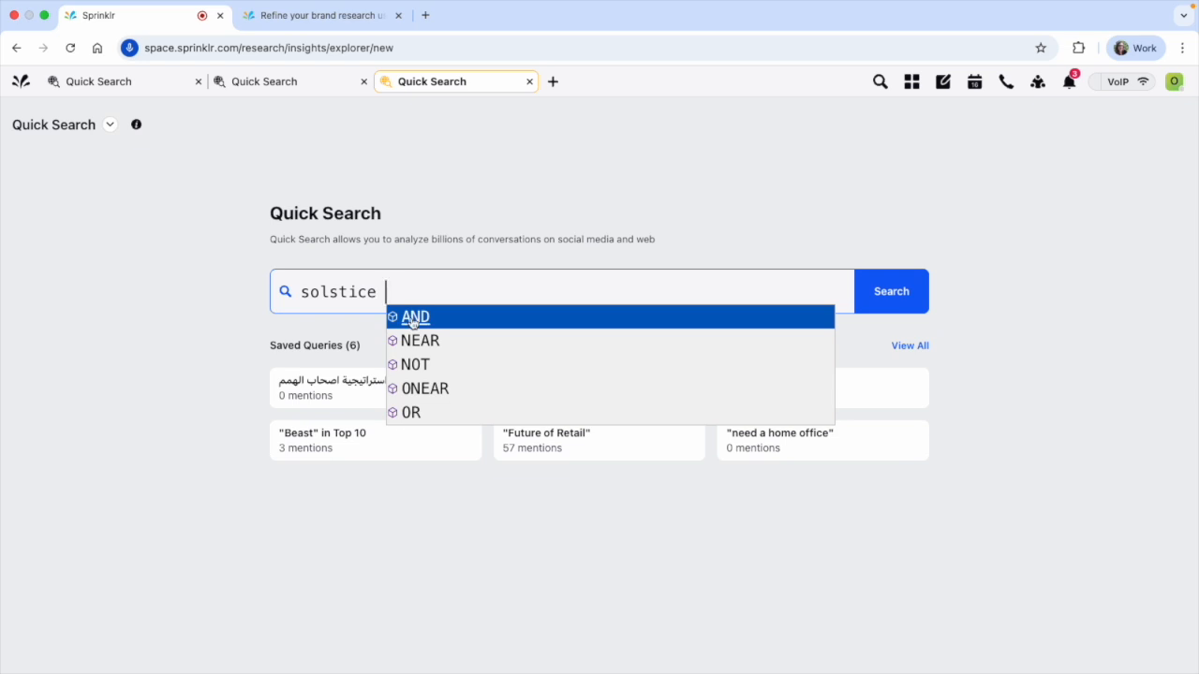
pyautogui.click(1054, 319)
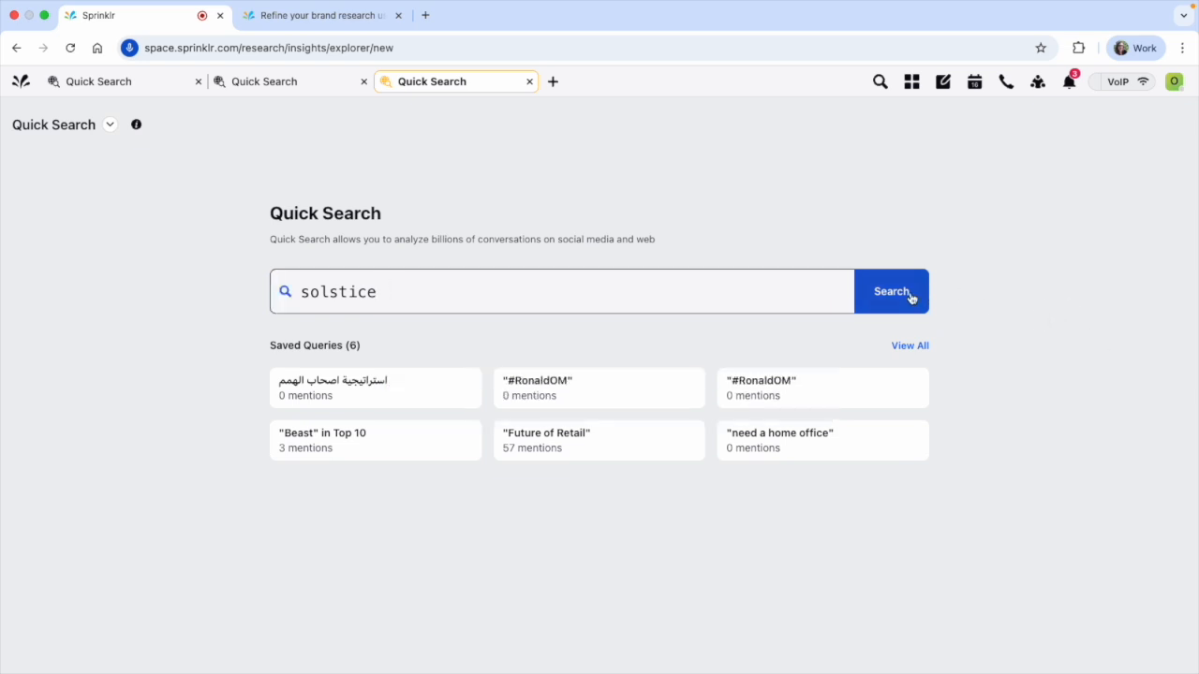
pyautogui.click(909, 297)
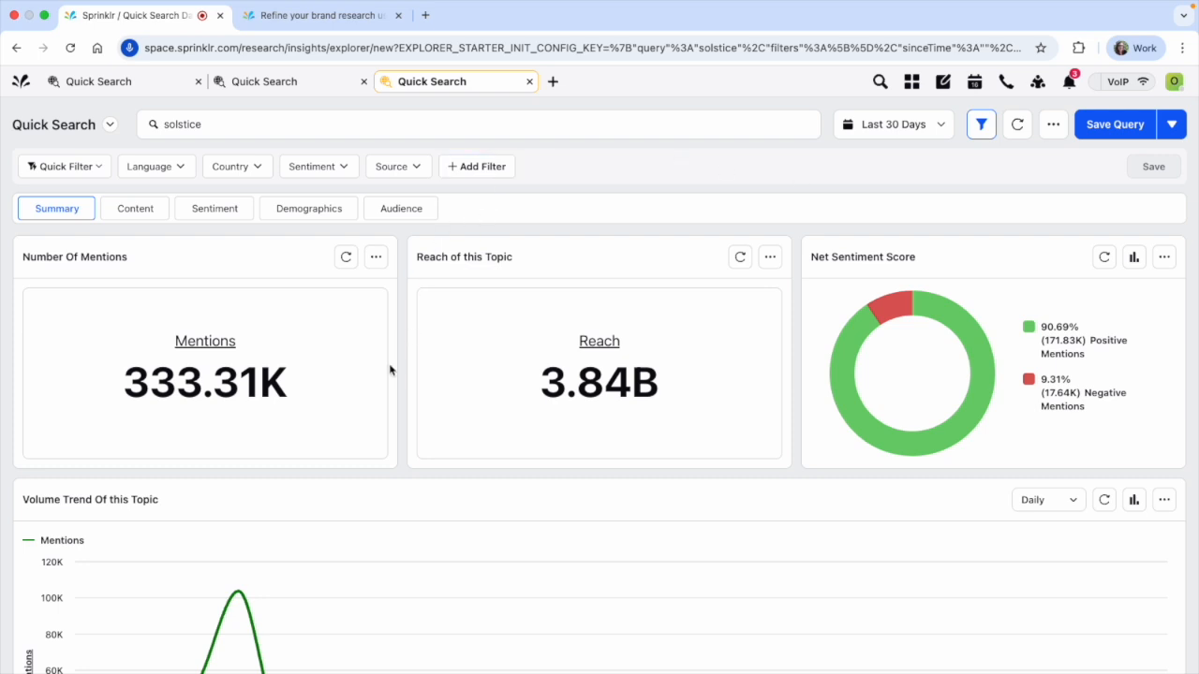
# Look over the solstice summary and apply the Last 24 Hours date range to the results
pyautogui.scroll(-3, 393, 372)
pyautogui.scroll(-3, 403, 375)
pyautogui.scroll(6, 413, 374)
pyautogui.click(891, 126)
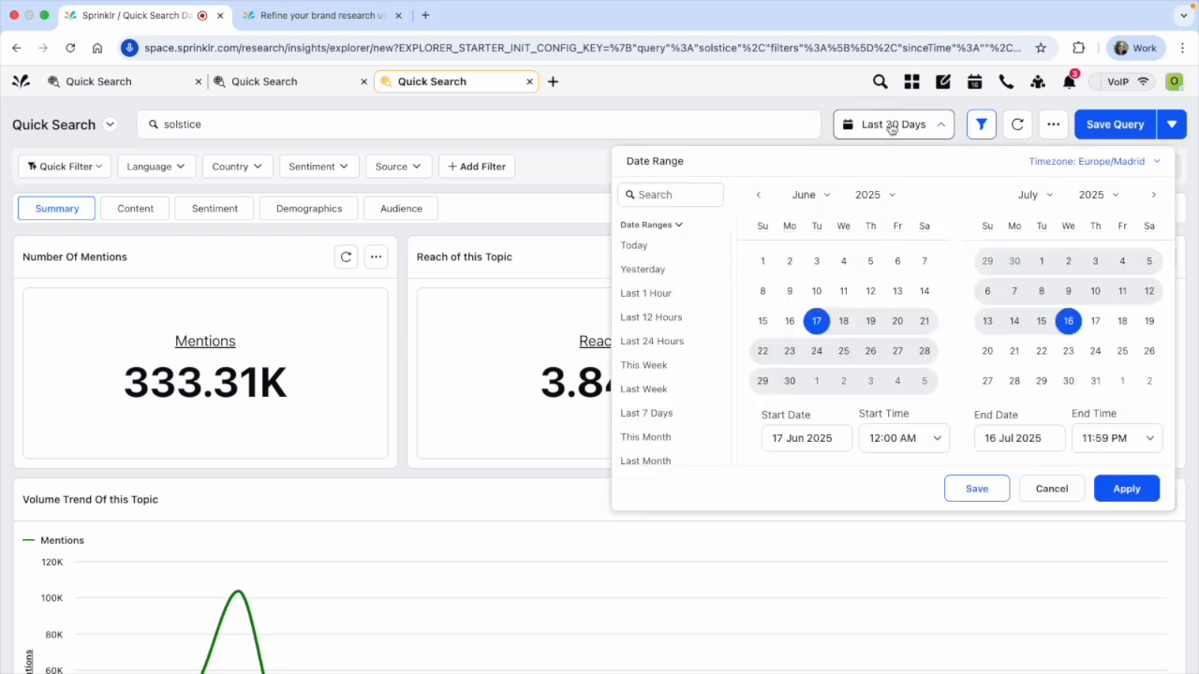
pyautogui.click(667, 339)
pyautogui.click(1143, 491)
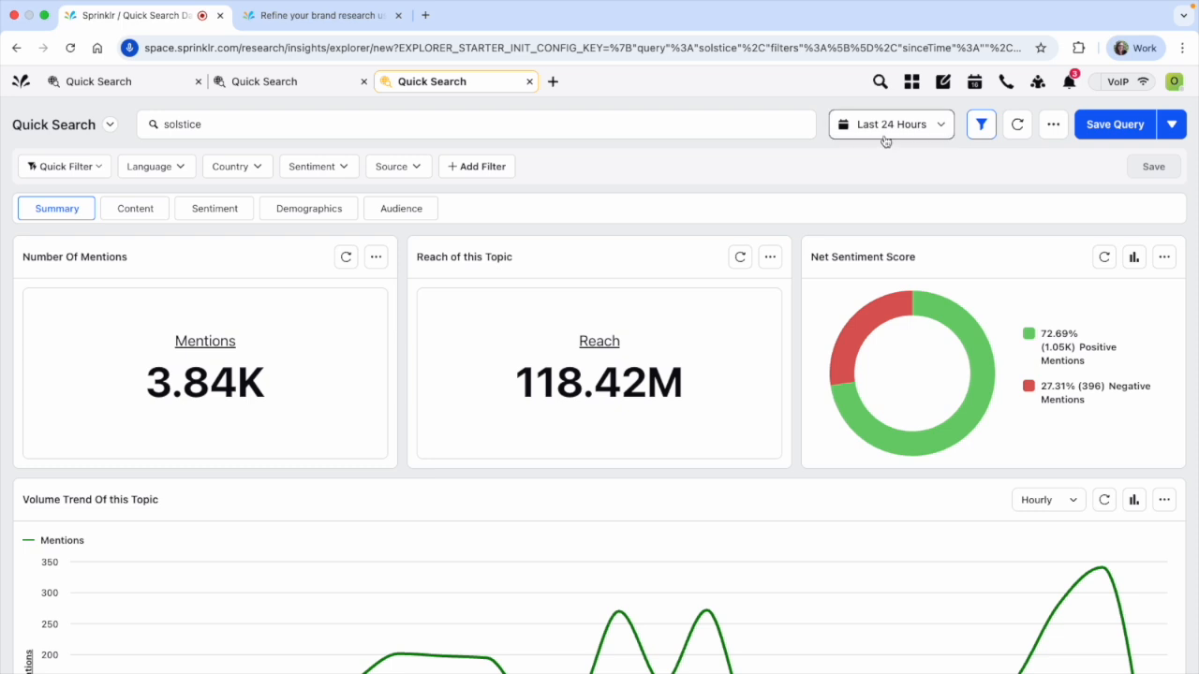
# Try the Last 30 Days, This Month and Last Month presets and a custom range of 08 May 2025 to 31 May 2025
pyautogui.click(885, 133)
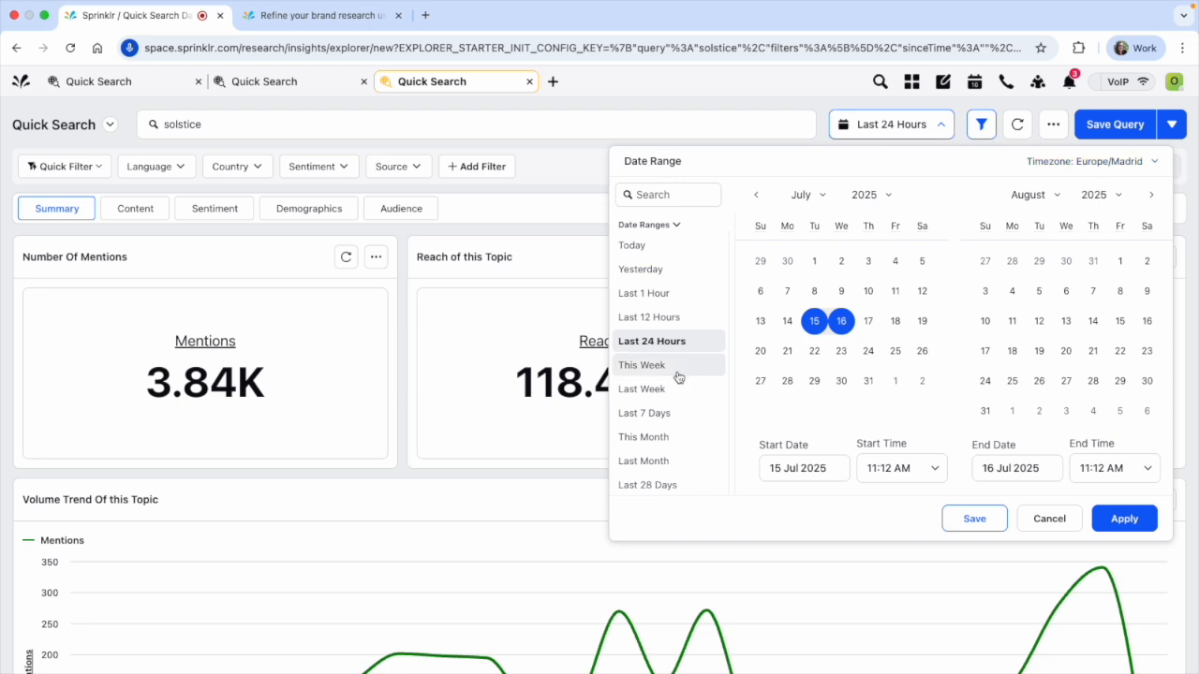
pyautogui.scroll(-3, 677, 374)
pyautogui.click(677, 411)
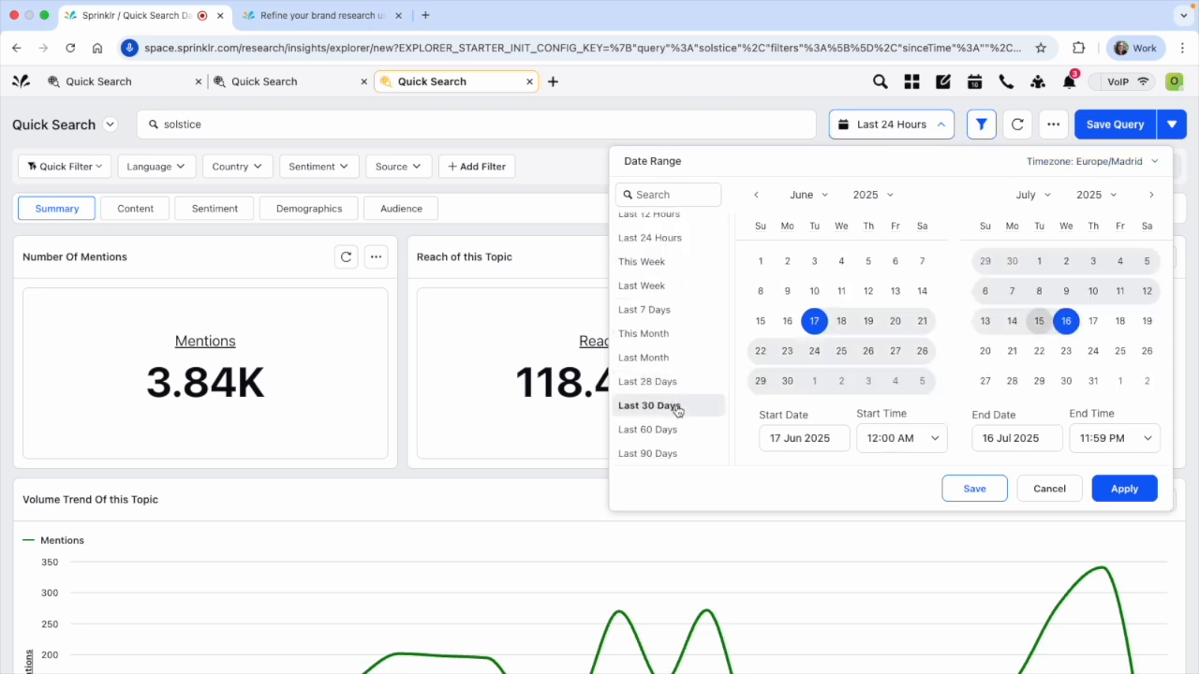
pyautogui.click(674, 337)
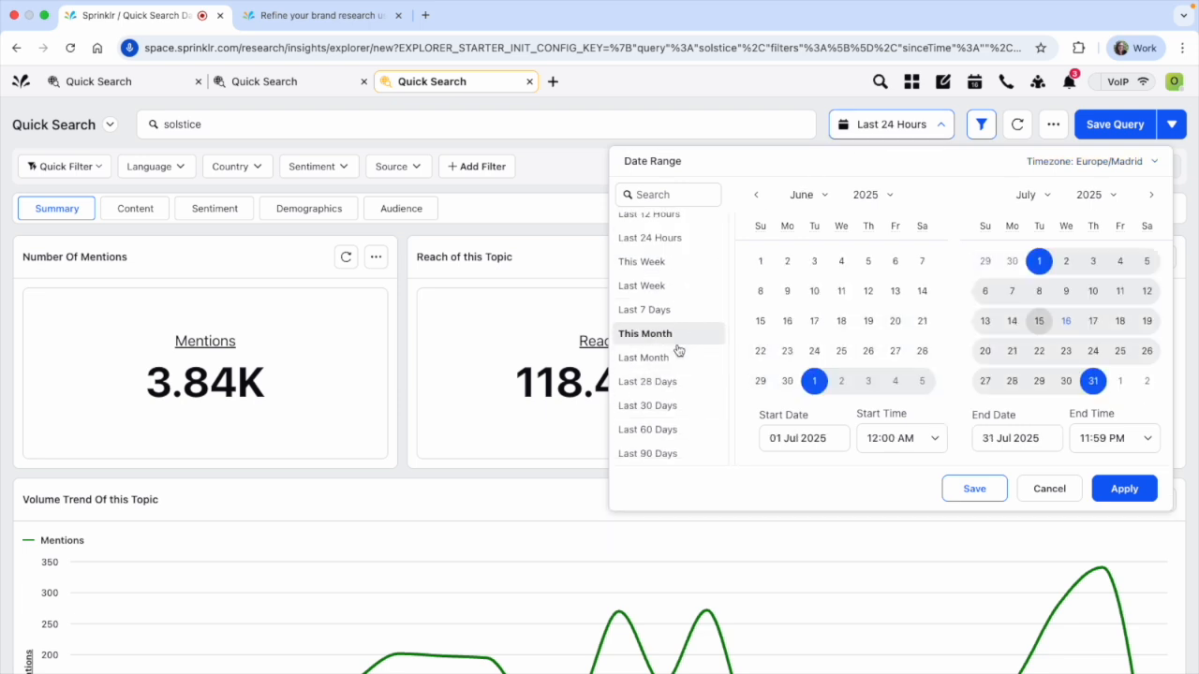
pyautogui.click(670, 361)
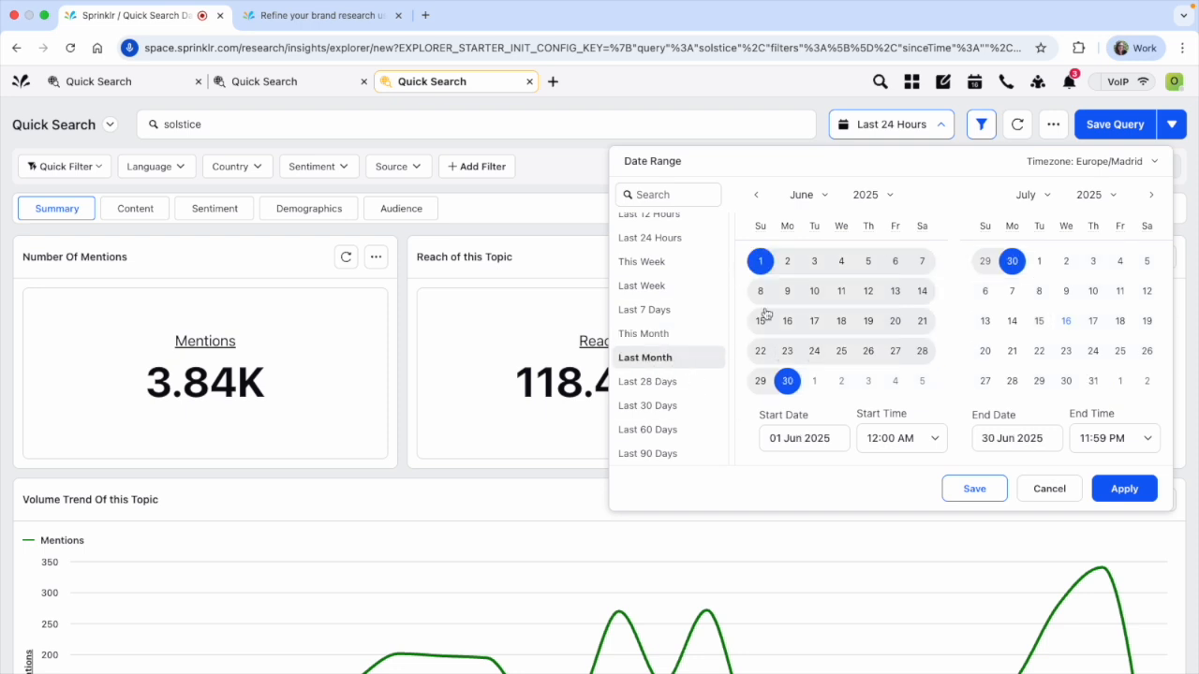
pyautogui.click(756, 195)
pyautogui.click(869, 290)
pyautogui.click(922, 380)
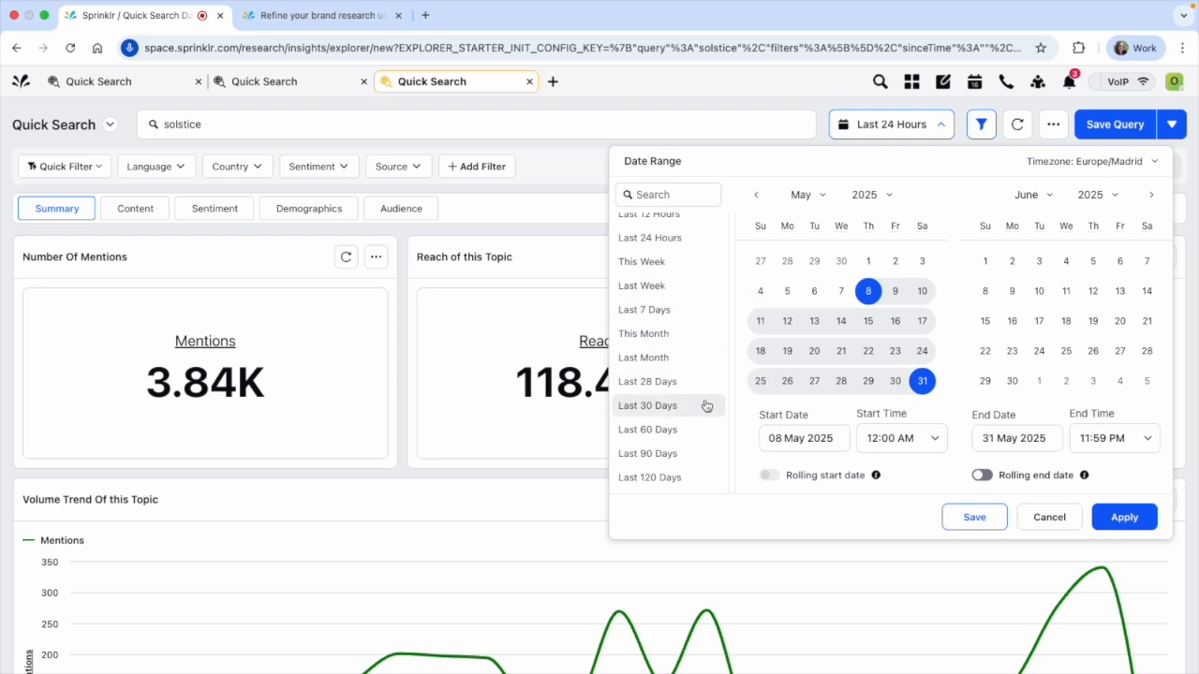
# Apply the Last 30 Days preset as the date range of the solstice search
pyautogui.scroll(-5, 683, 427)
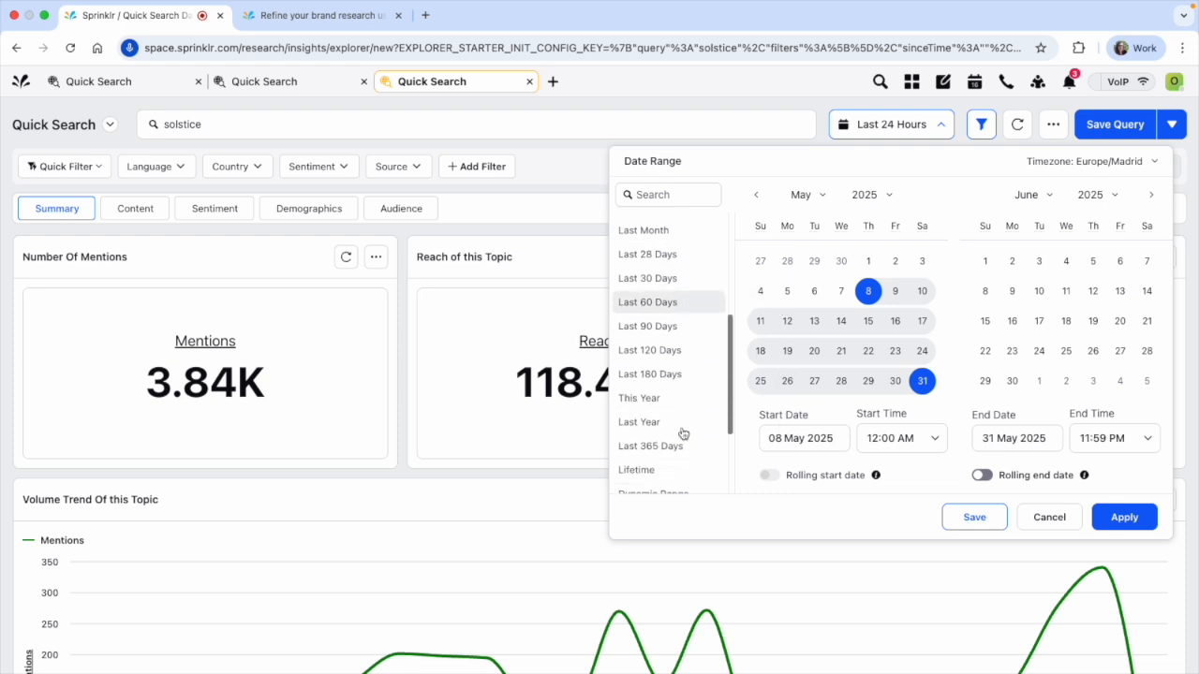
pyautogui.scroll(3, 678, 300)
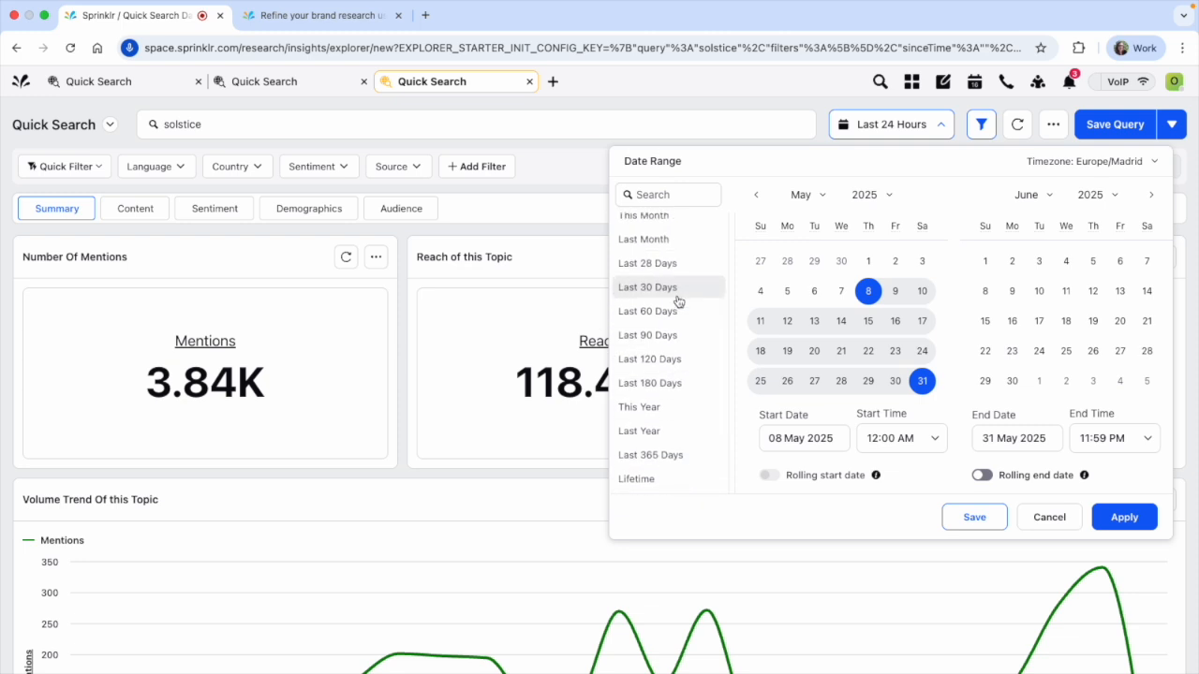
pyautogui.click(678, 299)
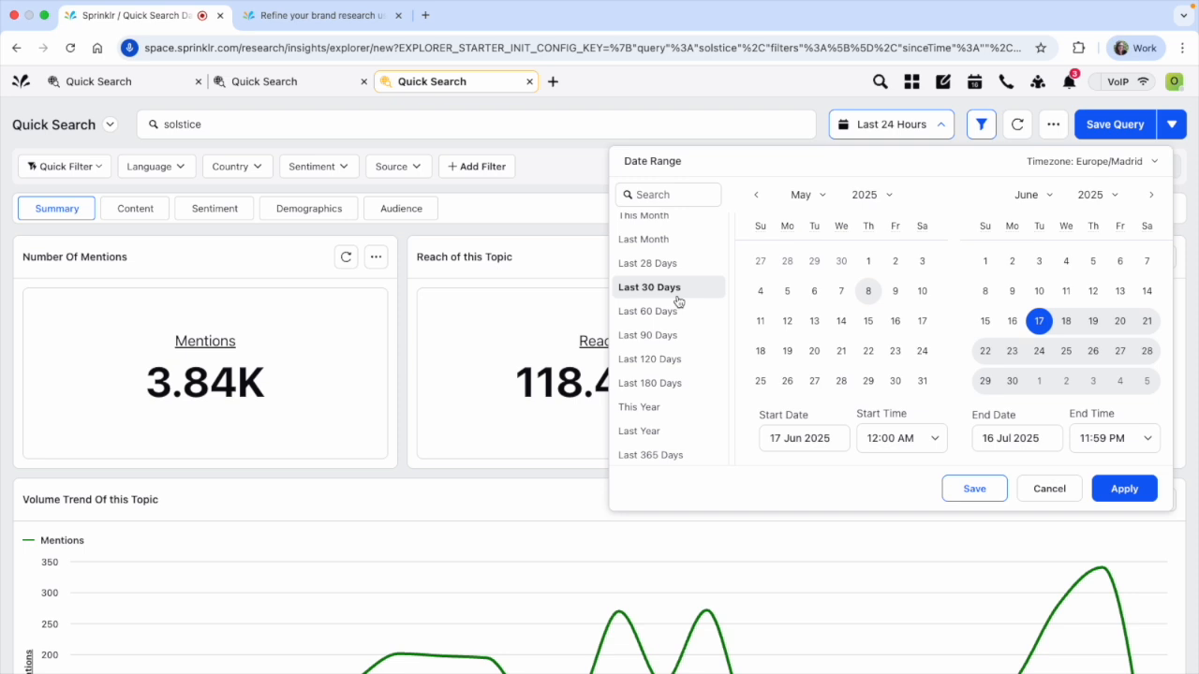
pyautogui.click(1127, 490)
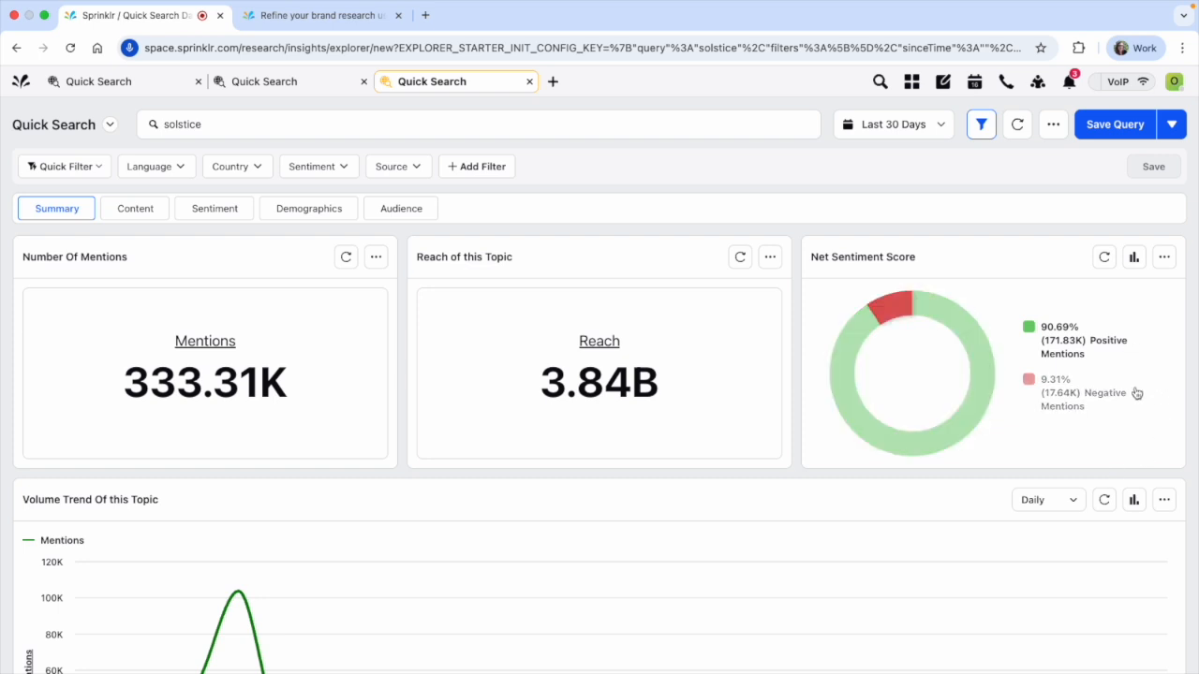
# Examine the solstice summary: the volume trend's peak, top discussion themes, content types, social channels by mentions and most important domains
pyautogui.scroll(-1, 803, 446)
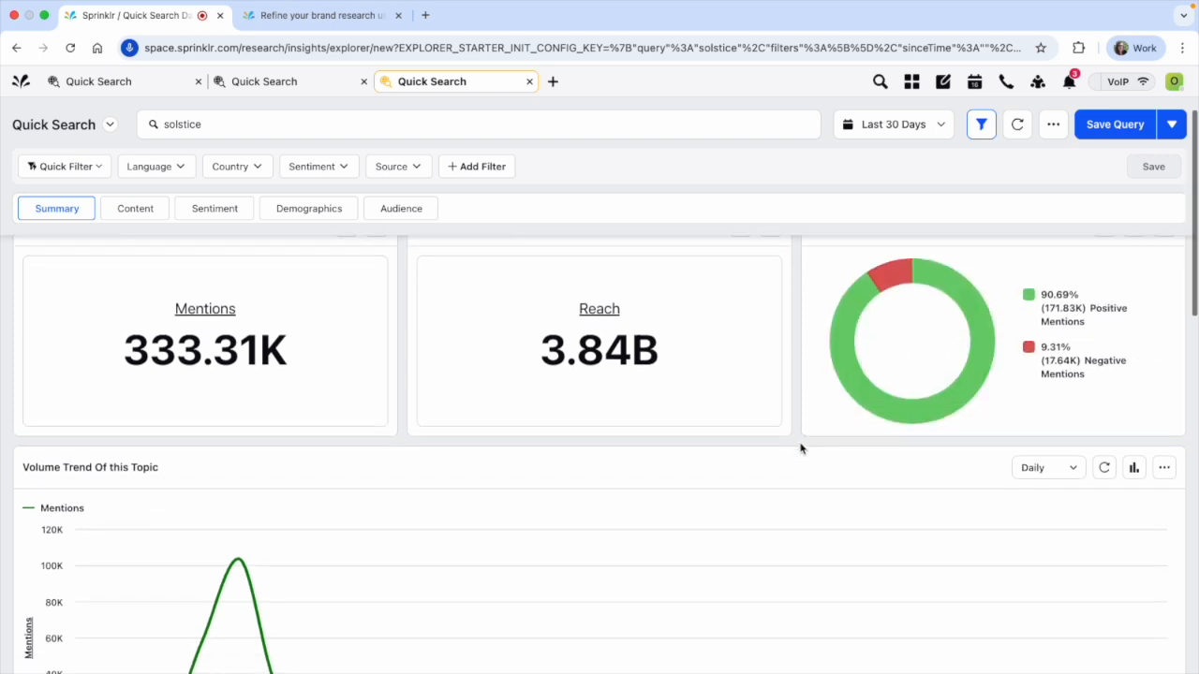
pyautogui.scroll(1, 803, 447)
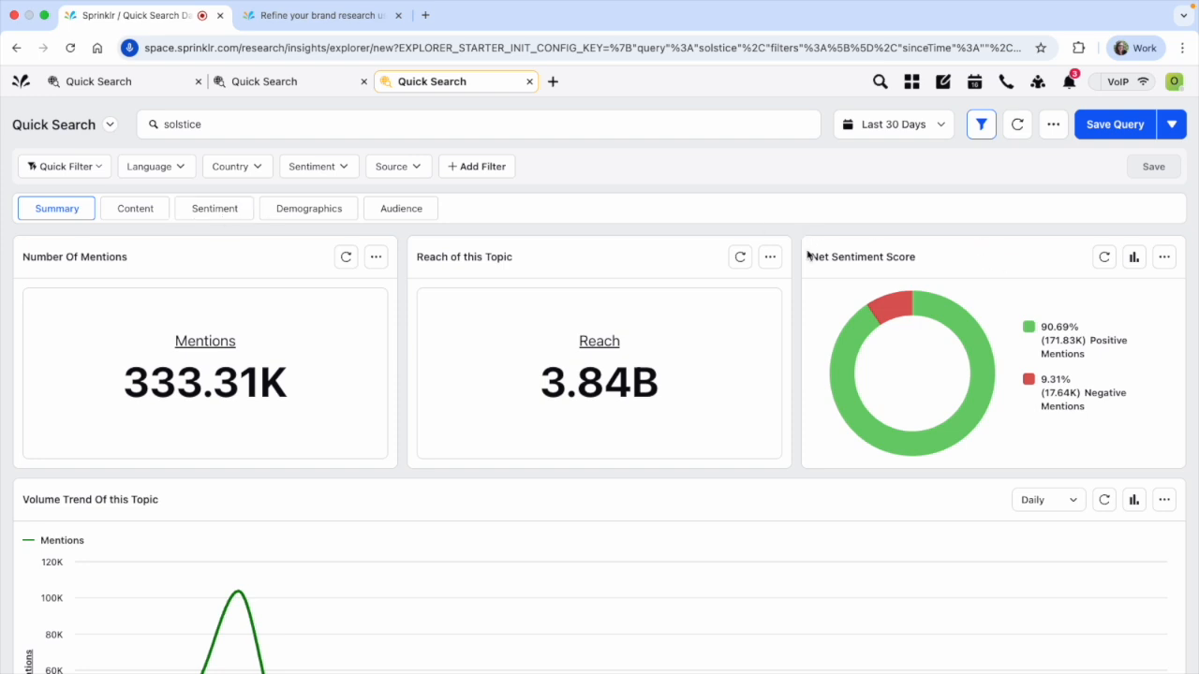
pyautogui.scroll(-5, 799, 273)
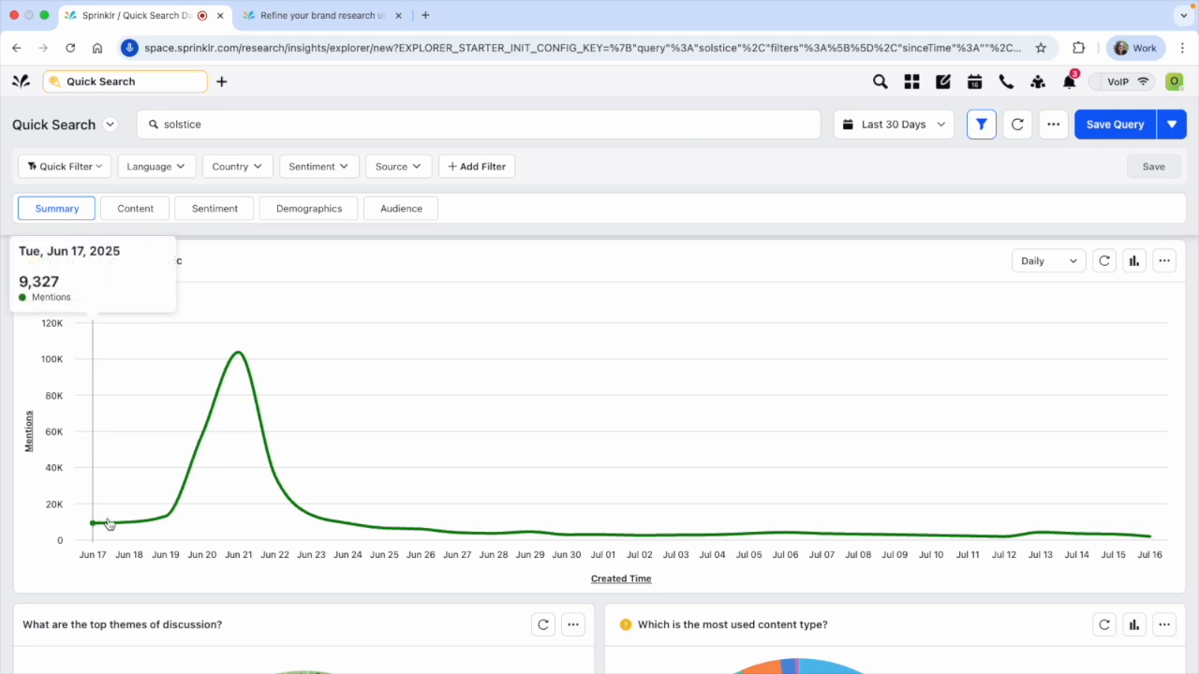
pyautogui.moveTo(229, 358)
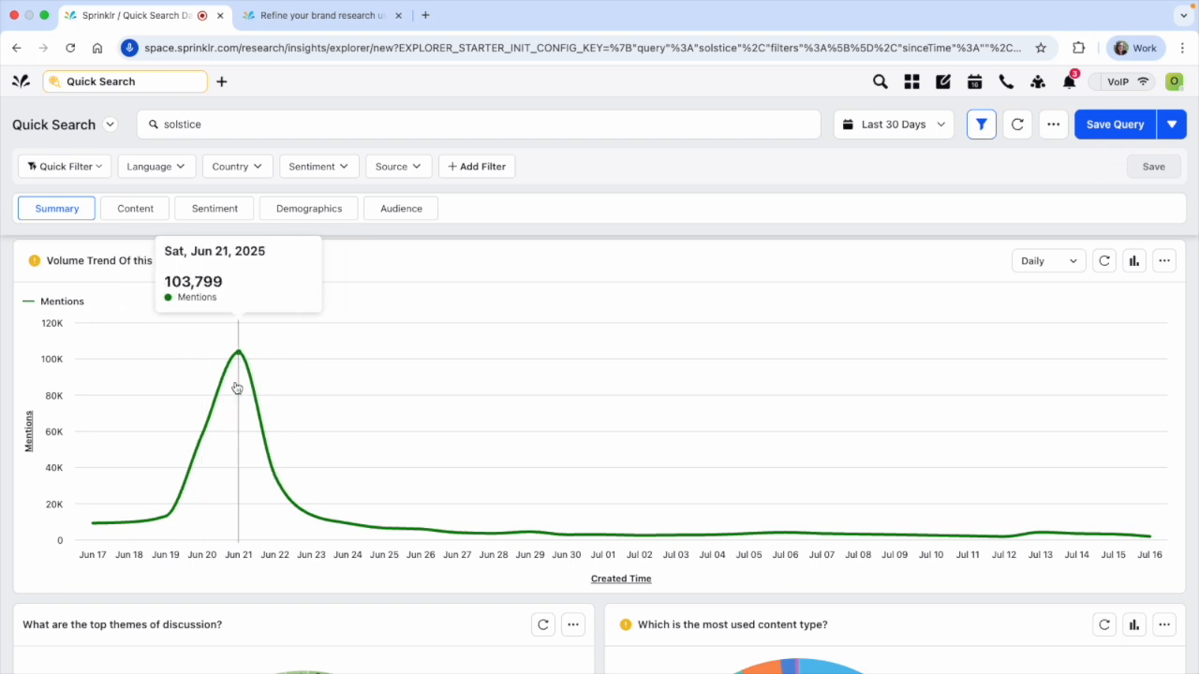
pyautogui.scroll(-5, 241, 453)
pyautogui.scroll(2, 244, 454)
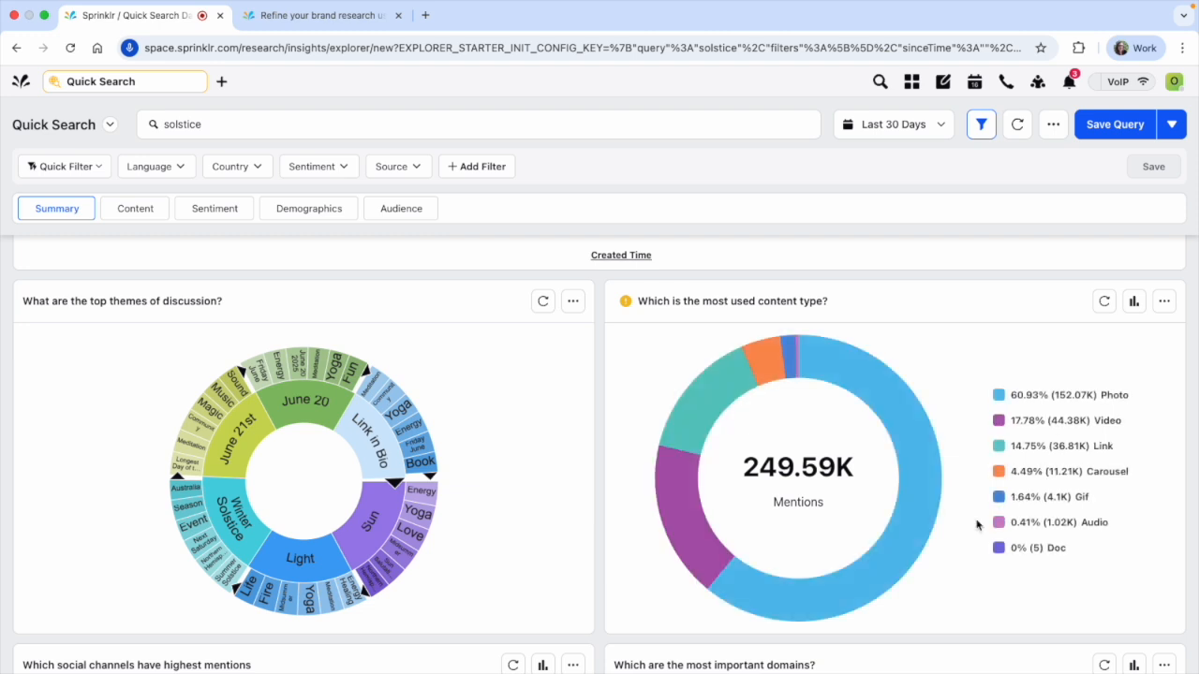
pyautogui.scroll(-3, 640, 440)
pyautogui.scroll(-3, 455, 455)
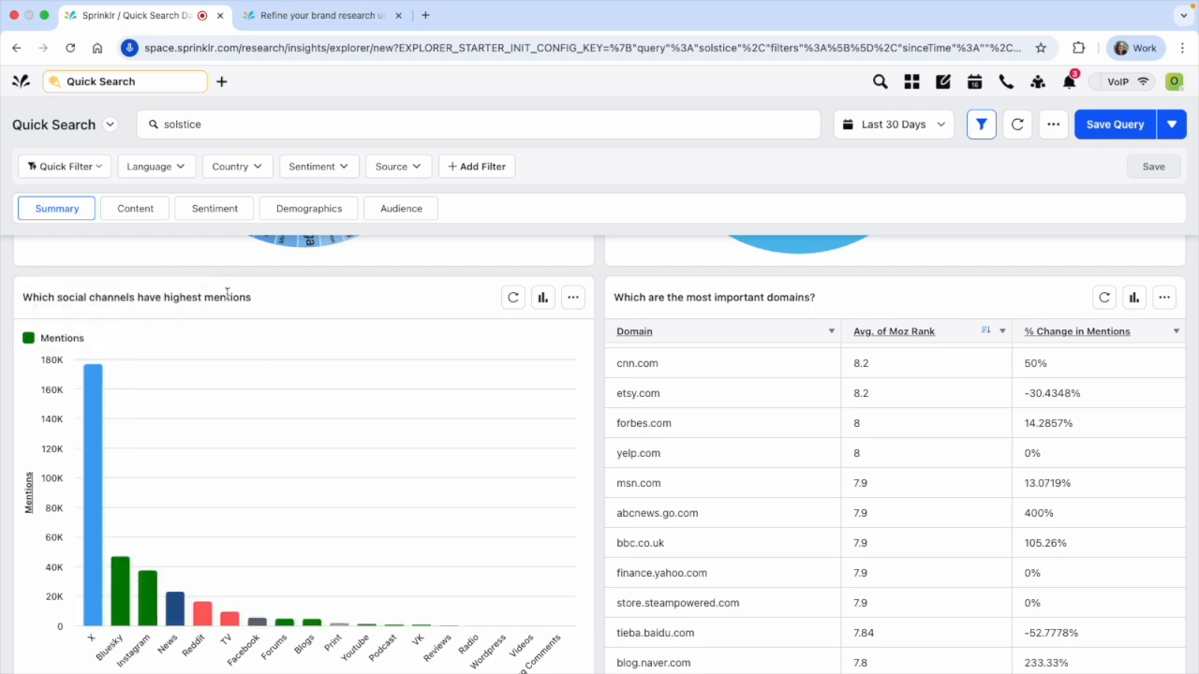
# Check the mentions per social channel and the remaining entries of the most important domains table
pyautogui.moveTo(88, 403)
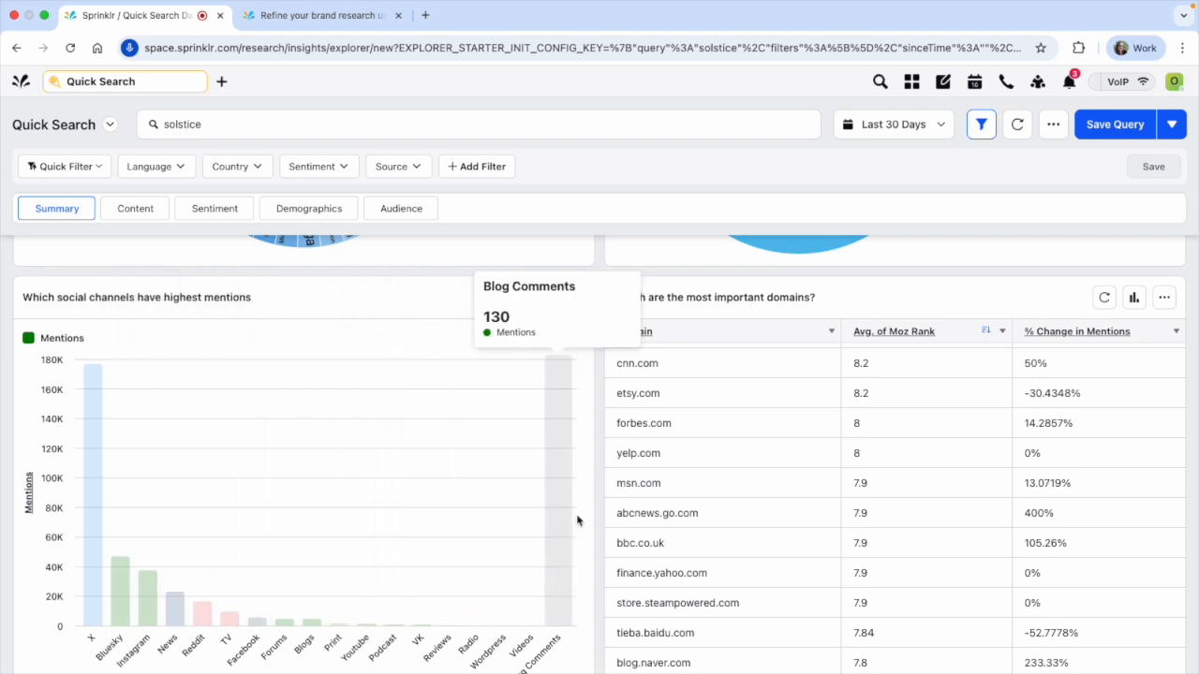
pyautogui.scroll(-1, 597, 515)
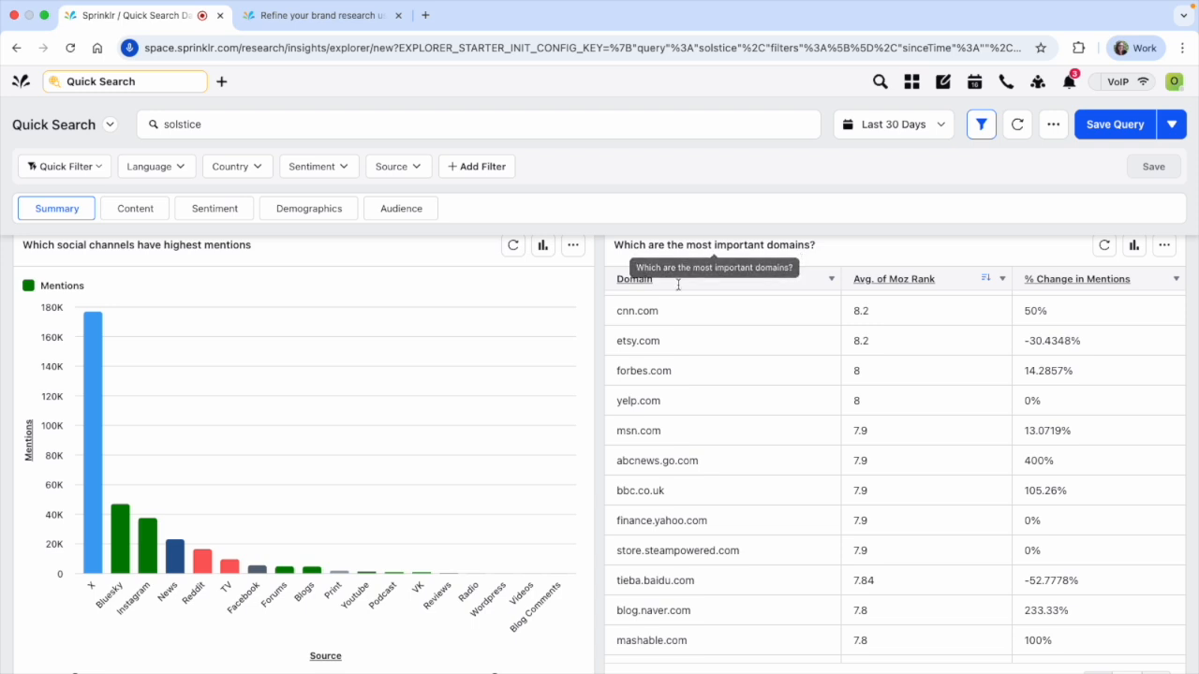
pyautogui.scroll(-3, 645, 335)
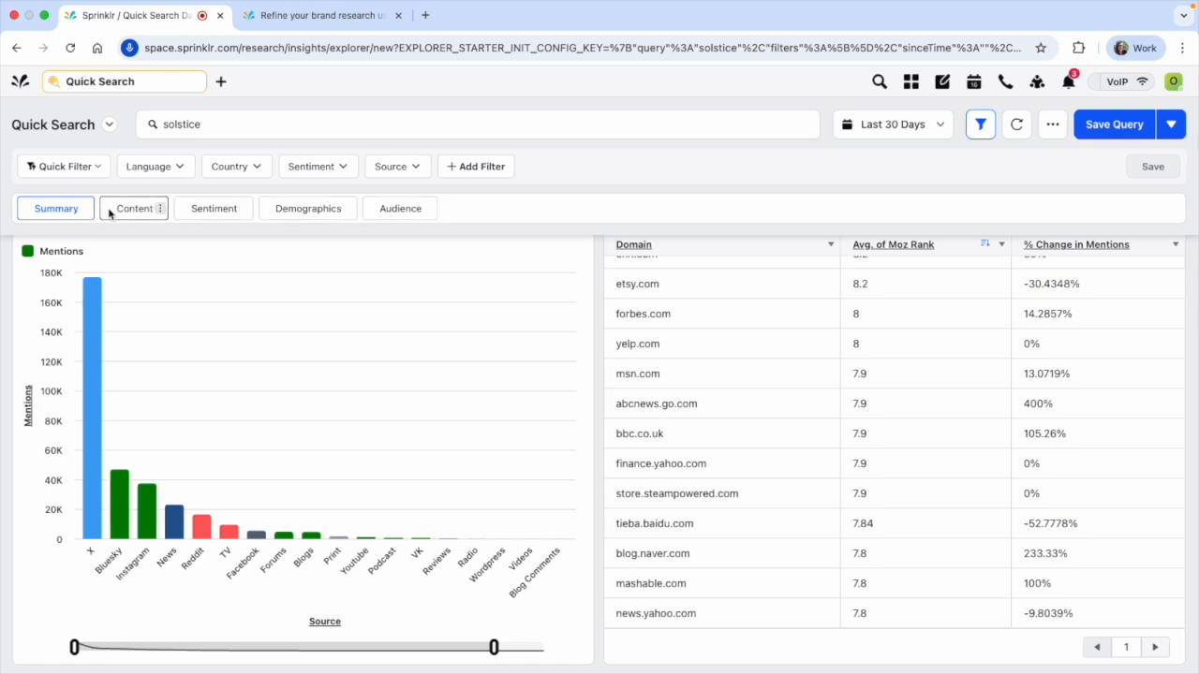
# Open the Content insights of the solstice search and look through the most recent posts
pyautogui.click(116, 209)
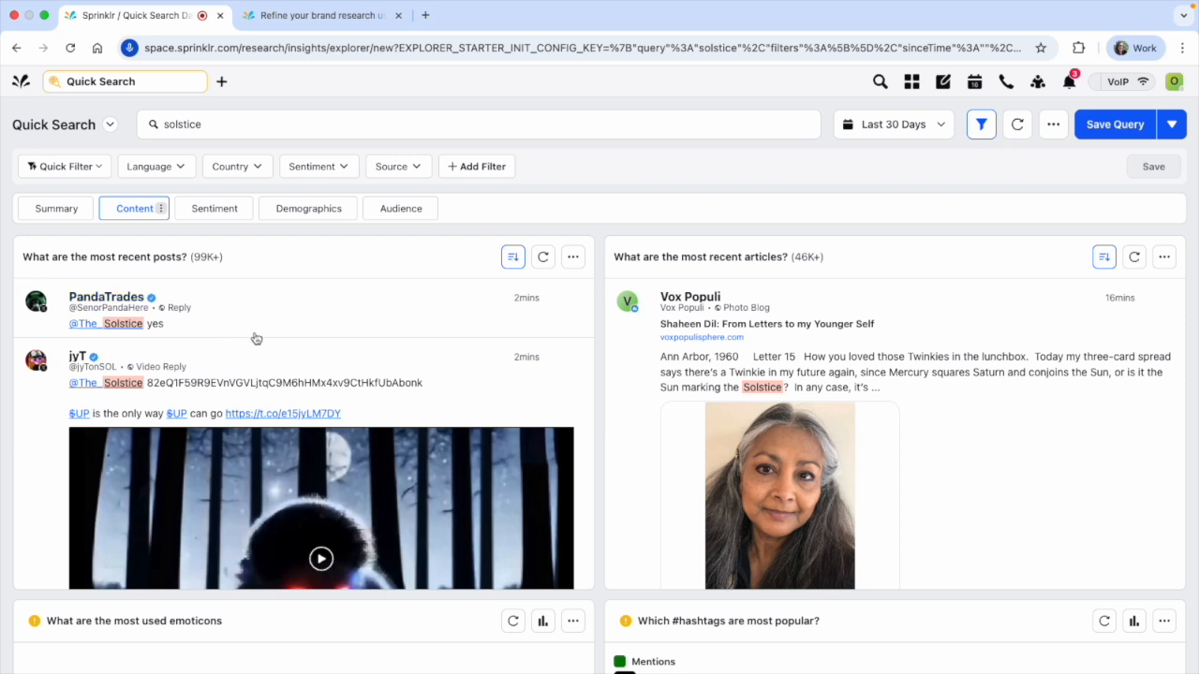
pyautogui.scroll(-3, 289, 328)
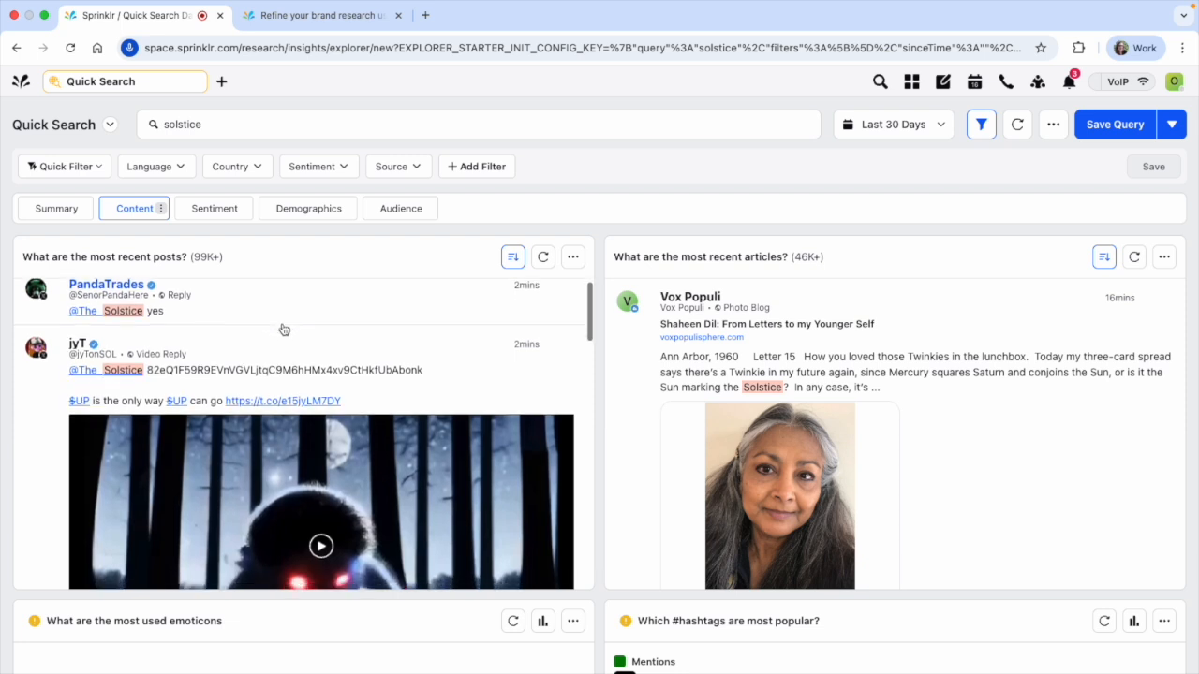
pyautogui.scroll(-10, 280, 346)
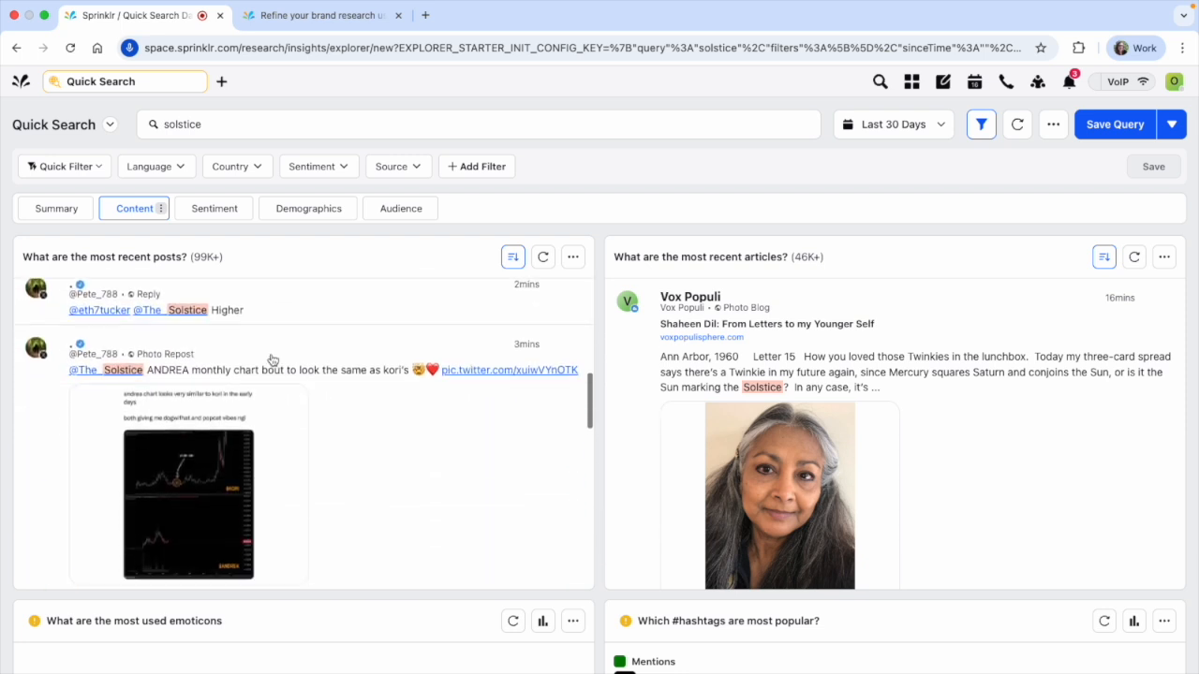
pyautogui.scroll(-10, 323, 418)
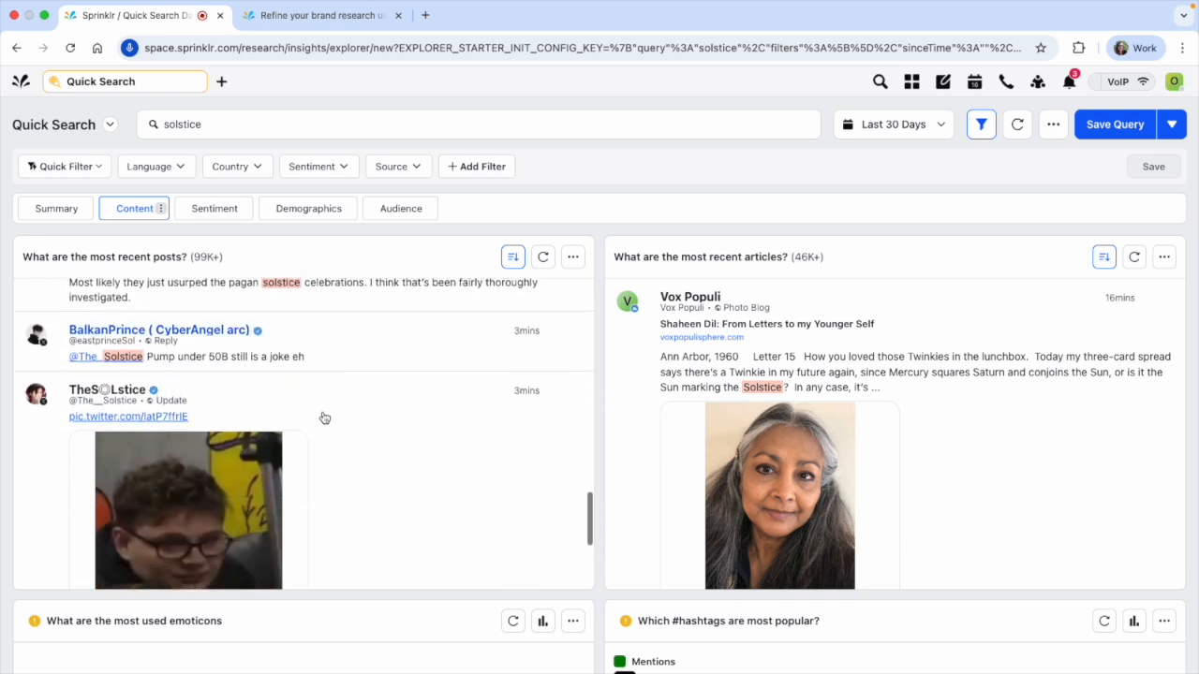
pyautogui.scroll(14, 324, 417)
pyautogui.scroll(12, 323, 417)
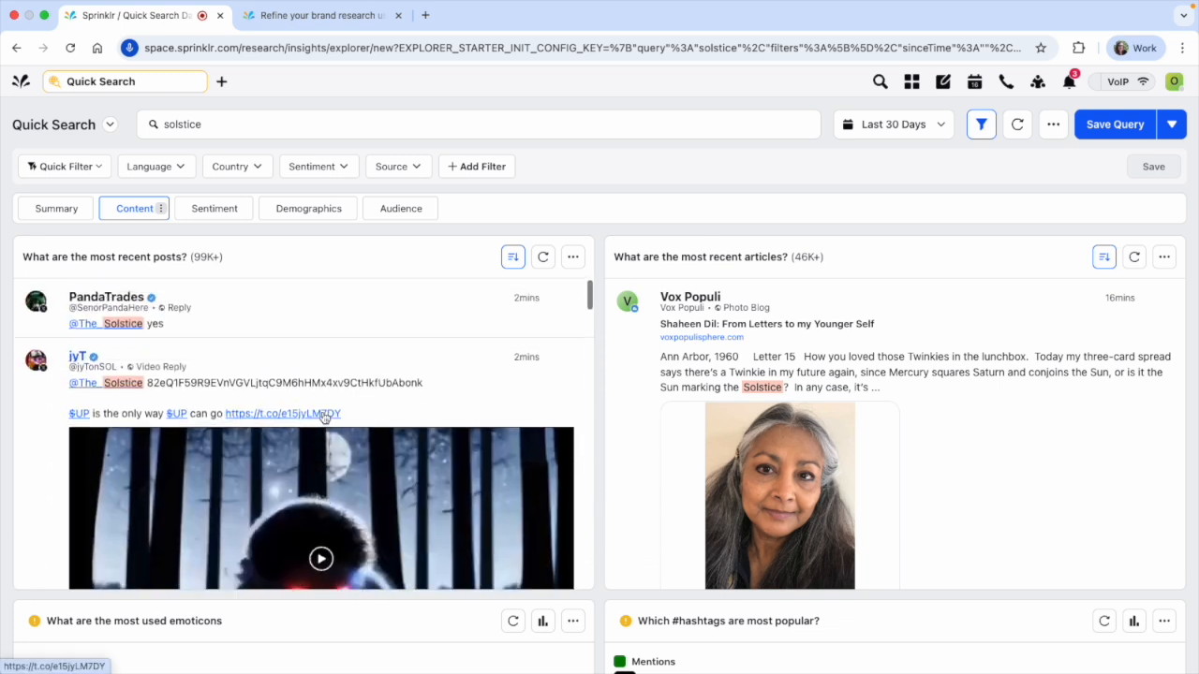
pyautogui.scroll(-3, 323, 418)
pyautogui.scroll(-1, 323, 417)
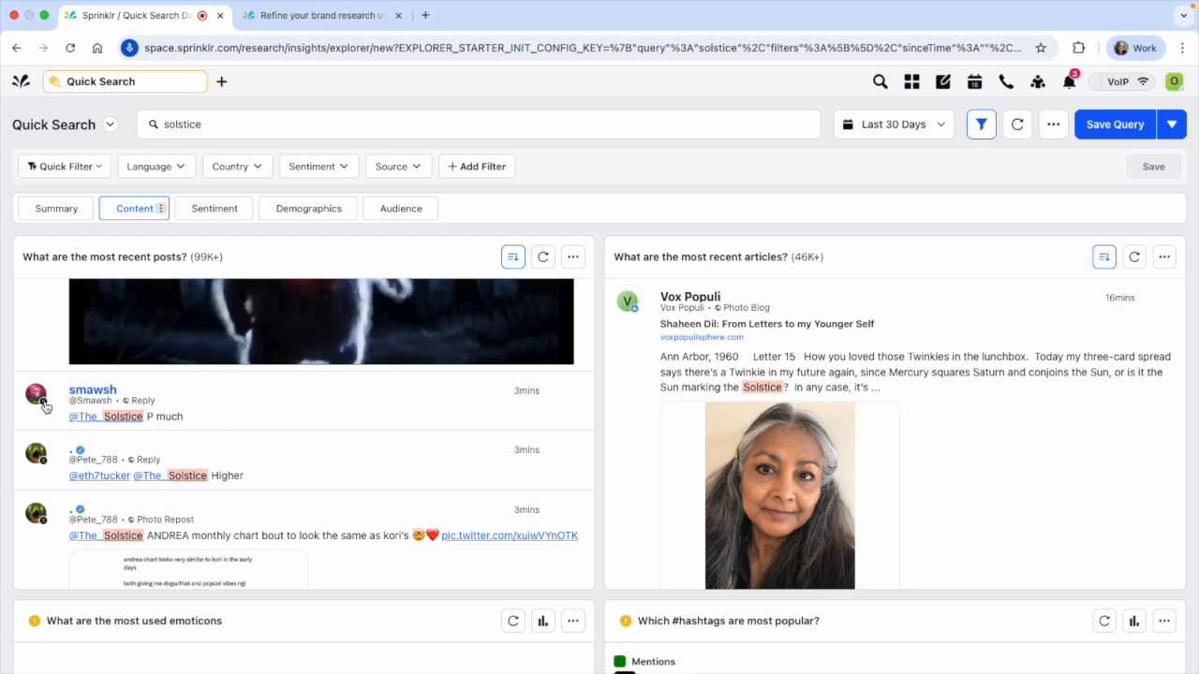
# Check the source channel and creation time of the reply reading "P much", then view its details and close them
pyautogui.moveTo(44, 406)
pyautogui.moveTo(525, 395)
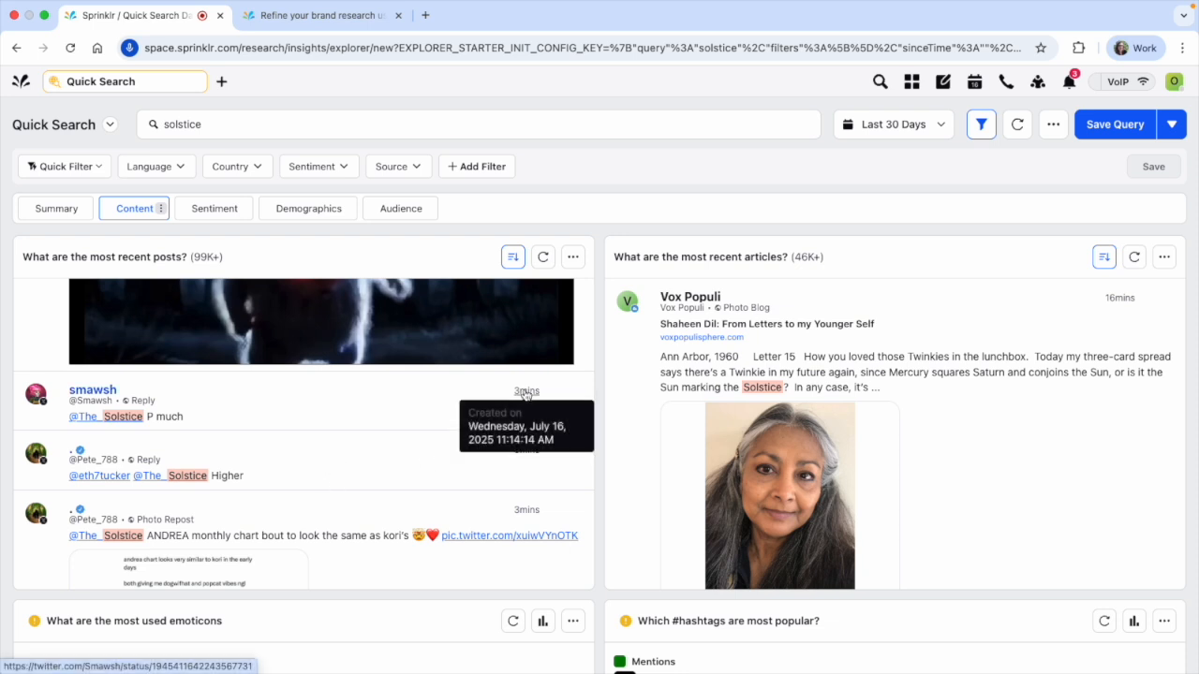
pyautogui.click(176, 419)
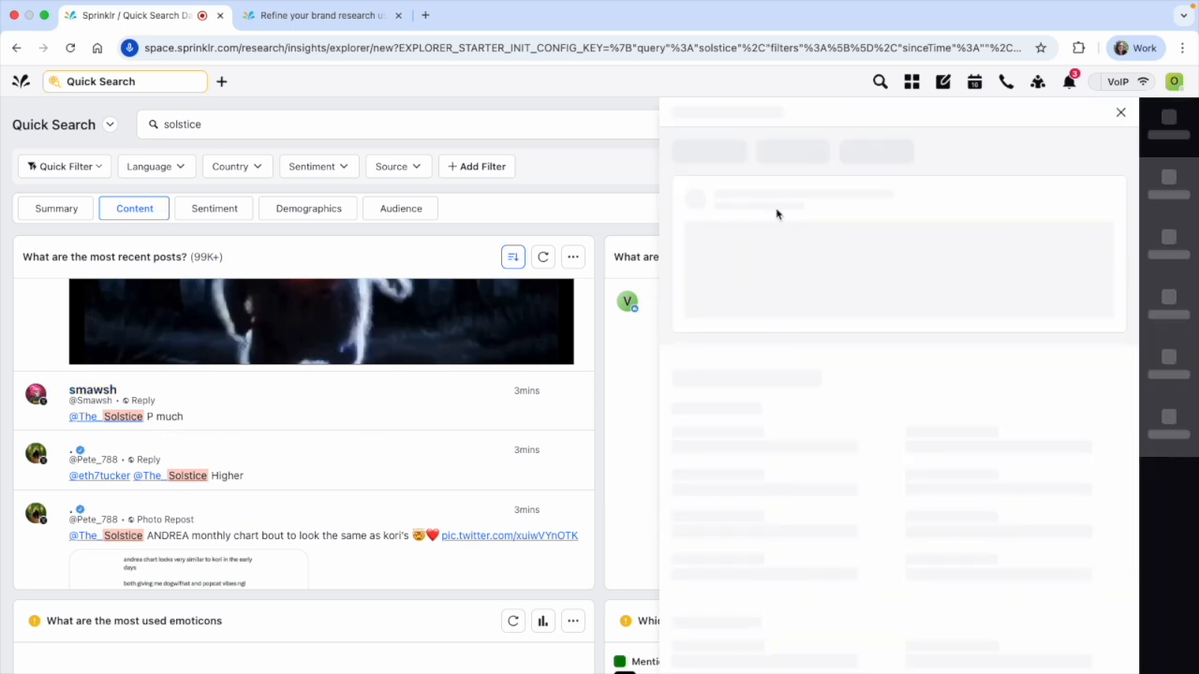
pyautogui.click(1120, 114)
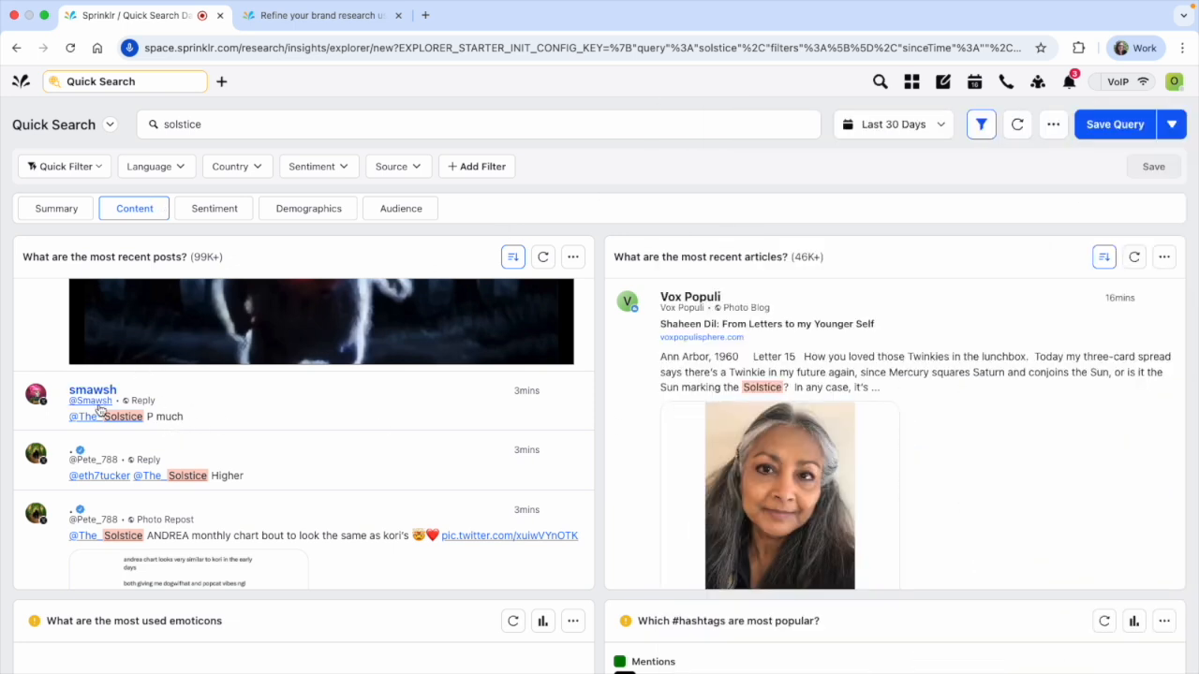
# Preview the author's profile of the "P much" reply and view the original post on X, then return to the search
pyautogui.moveTo(111, 397)
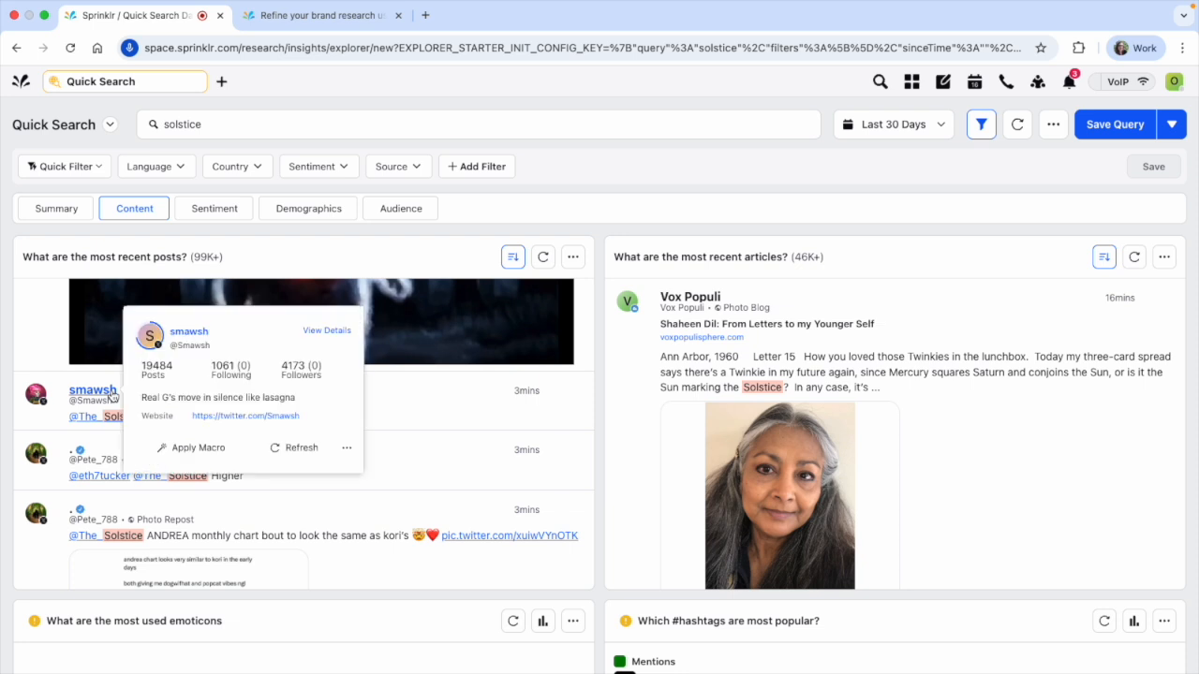
pyautogui.click(531, 397)
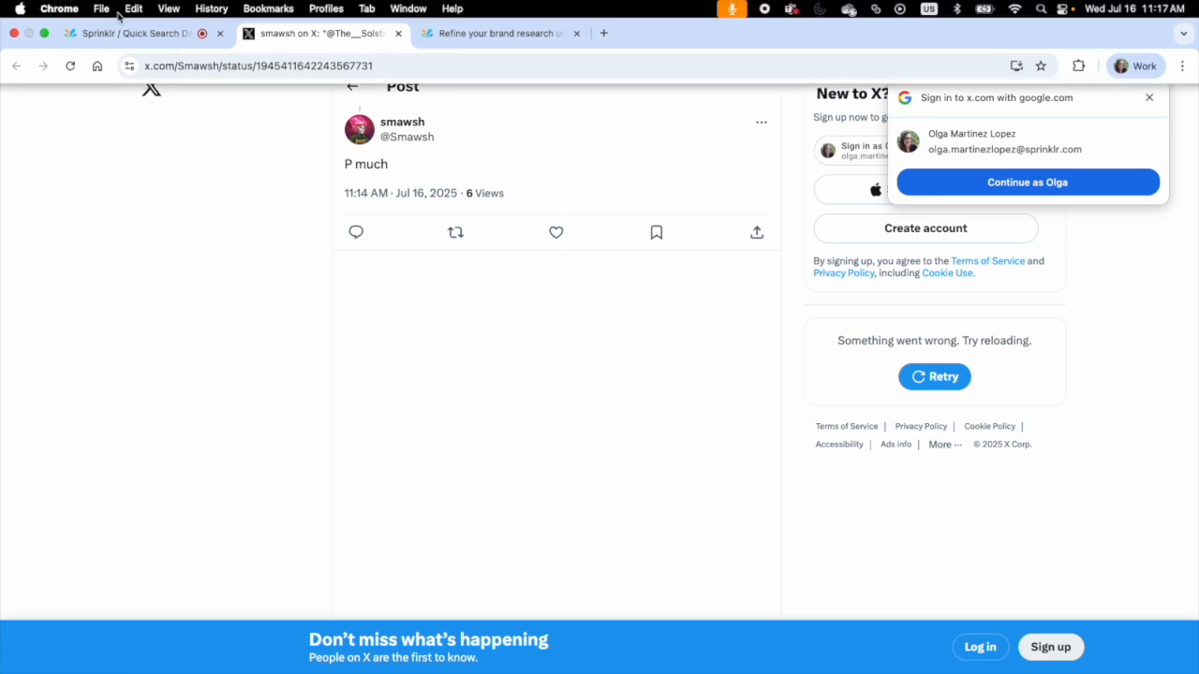
pyautogui.click(398, 35)
pyautogui.scroll(-10, 351, 440)
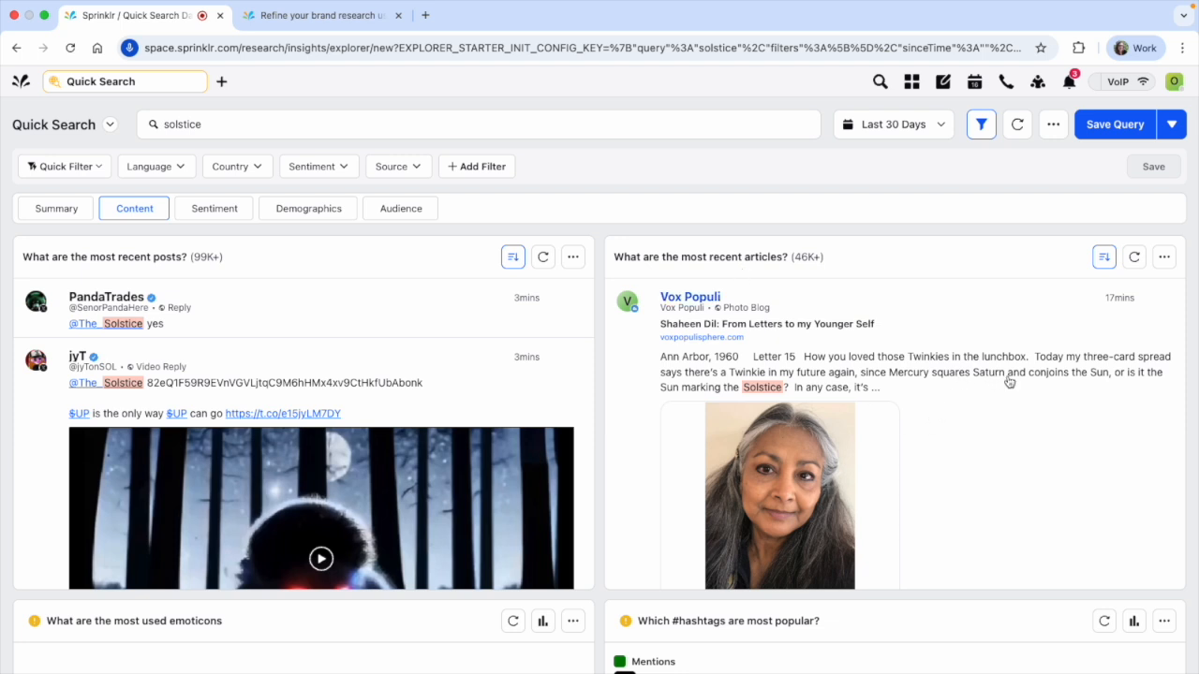
# View the original Vox Populi article from the most recent articles, then close it and return to the search
pyautogui.click(1124, 300)
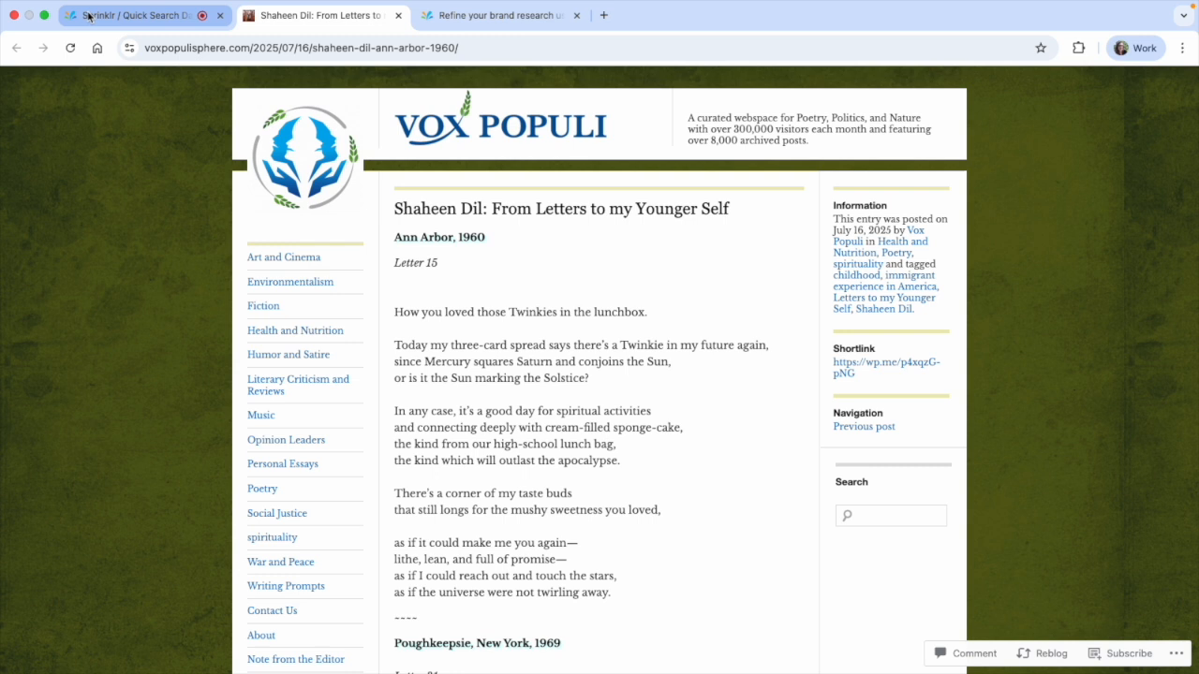
pyautogui.click(89, 16)
pyautogui.click(398, 15)
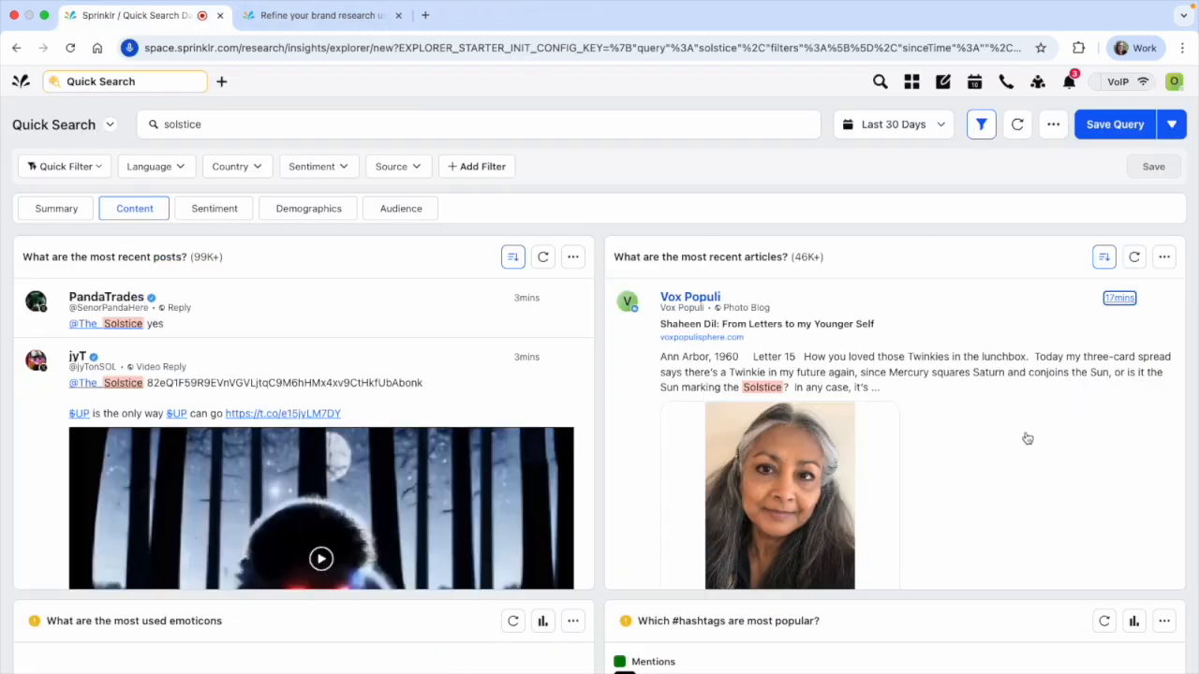
# Look through the most recent articles mentioning solstice, down to the Solstice Dr plot-for-sale listing
pyautogui.scroll(-10, 1027, 438)
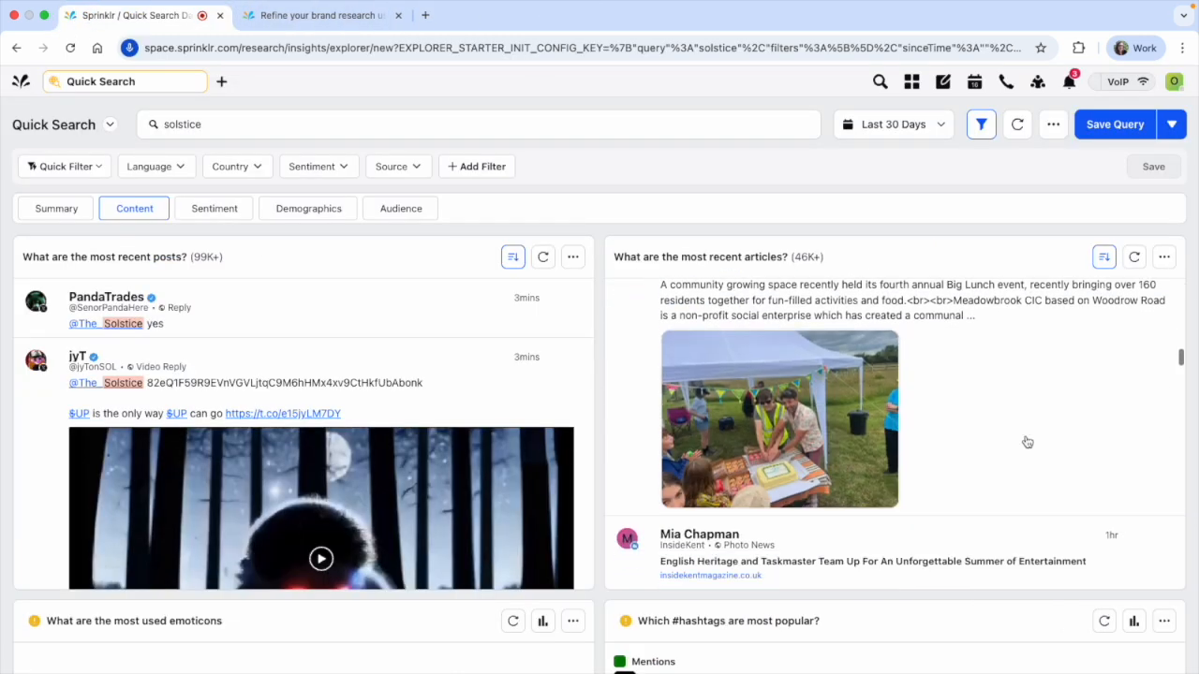
pyautogui.scroll(-8, 1027, 443)
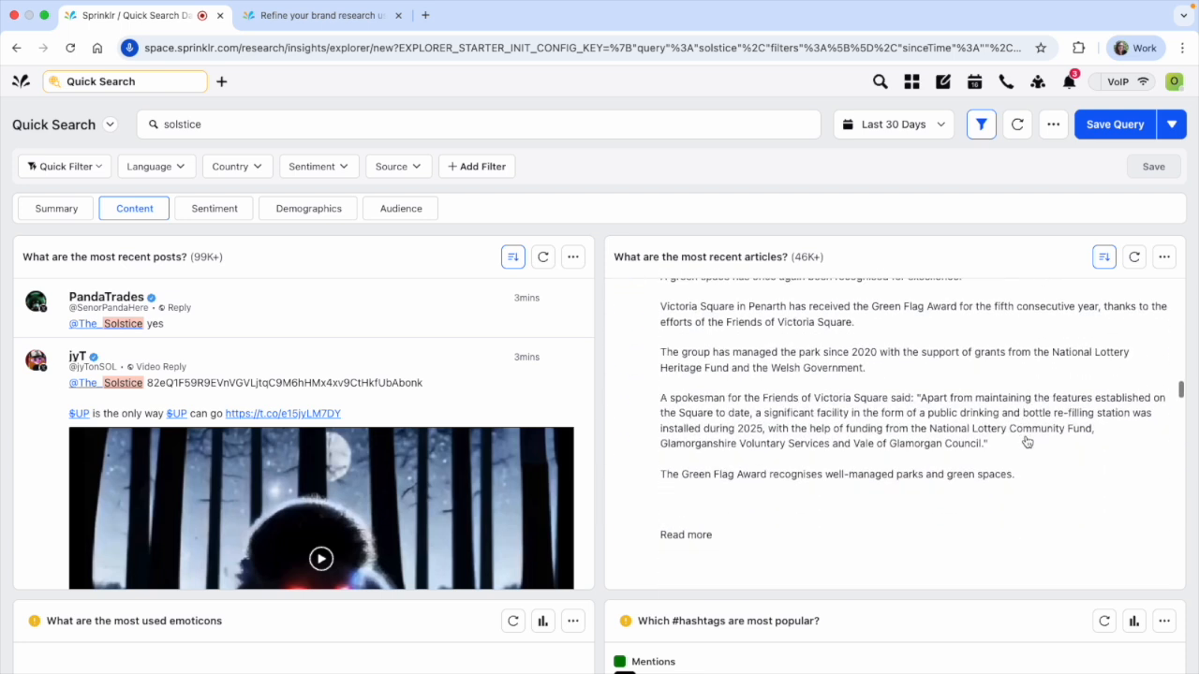
pyautogui.scroll(-8, 1028, 442)
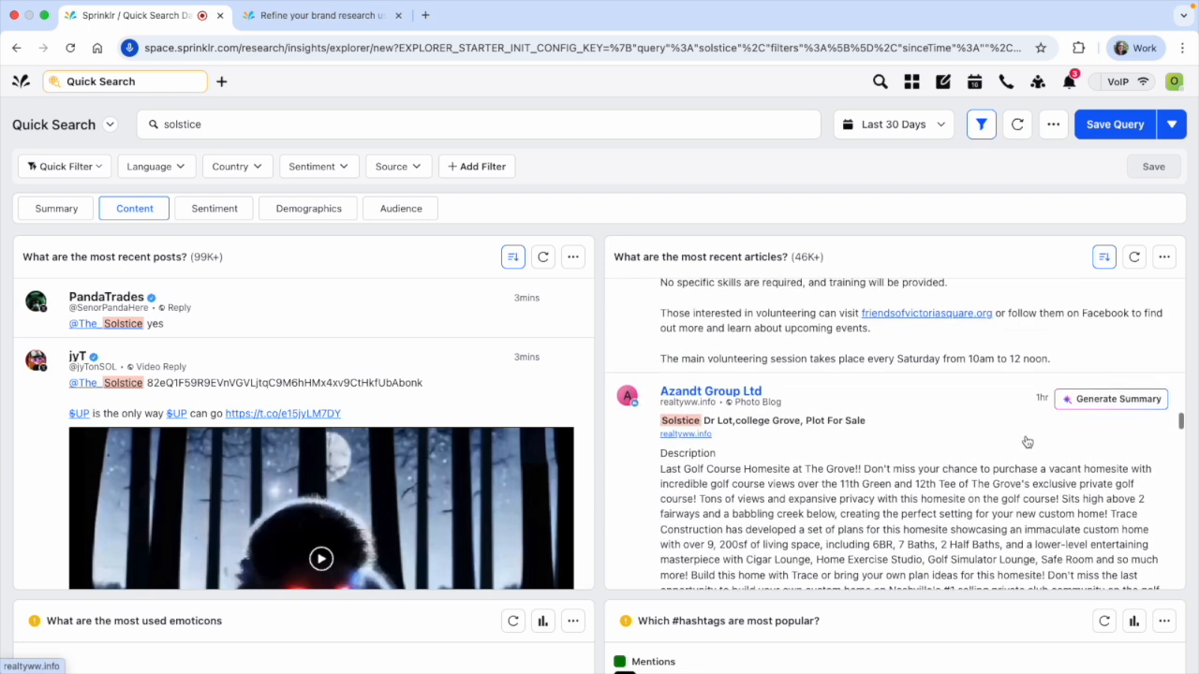
pyautogui.scroll(-8, 1028, 442)
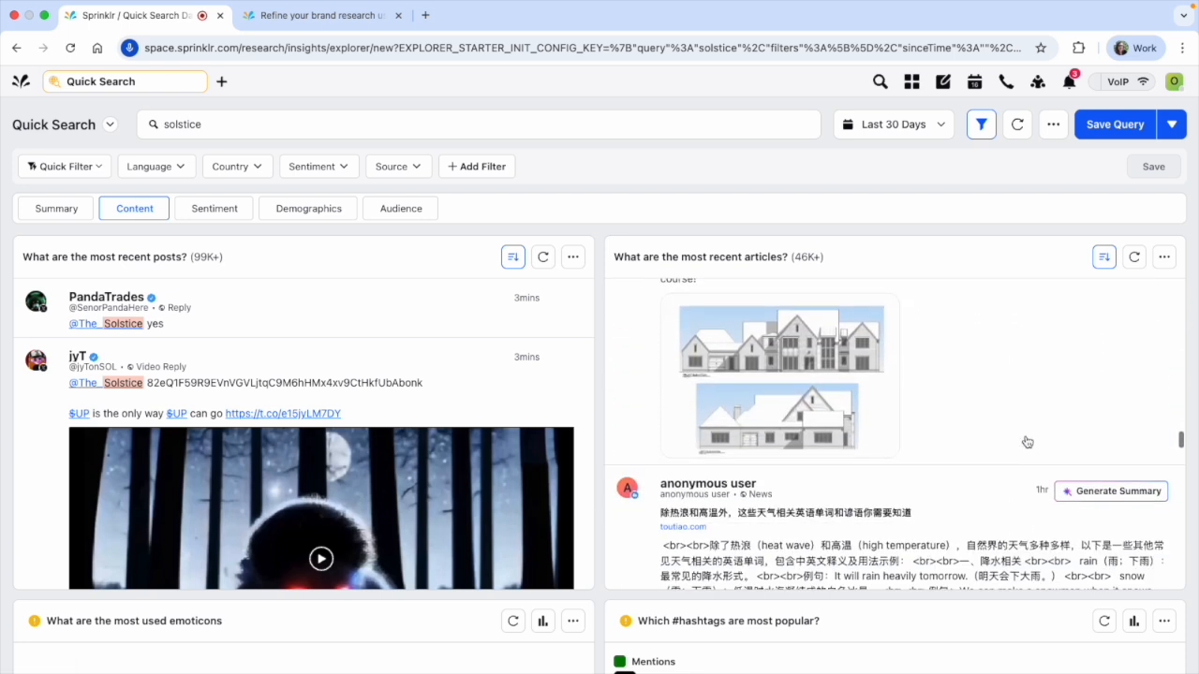
pyautogui.scroll(-3, 1027, 442)
pyautogui.scroll(8, 1027, 442)
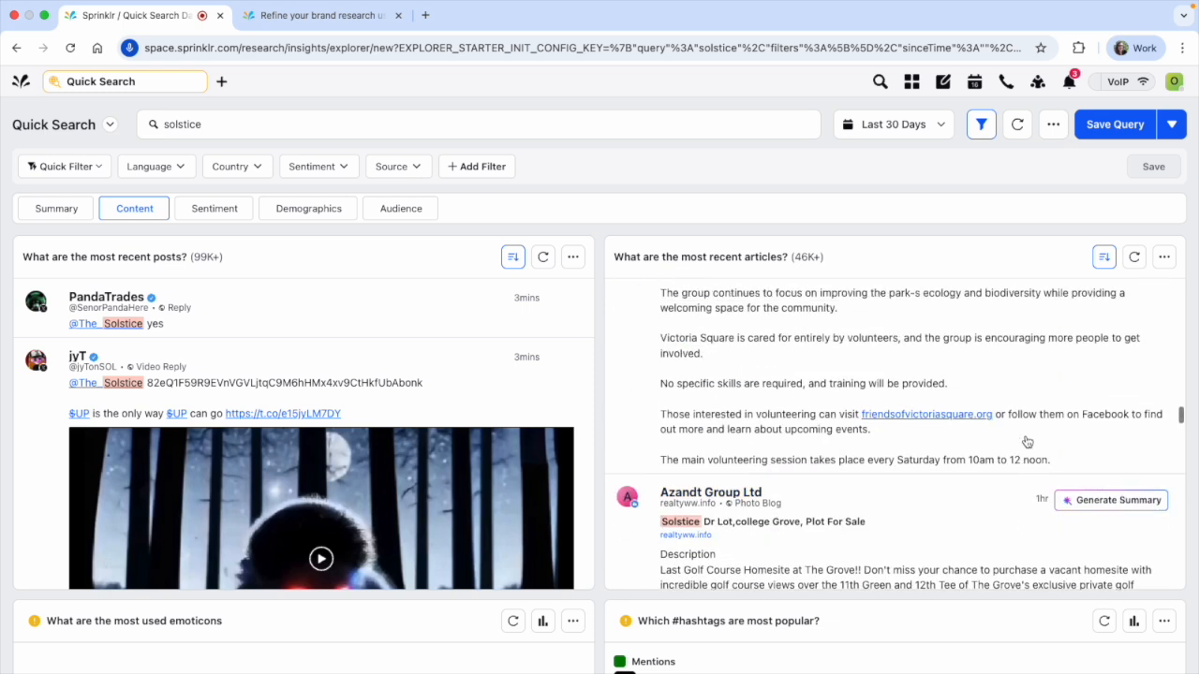
pyautogui.scroll(-1, 1027, 442)
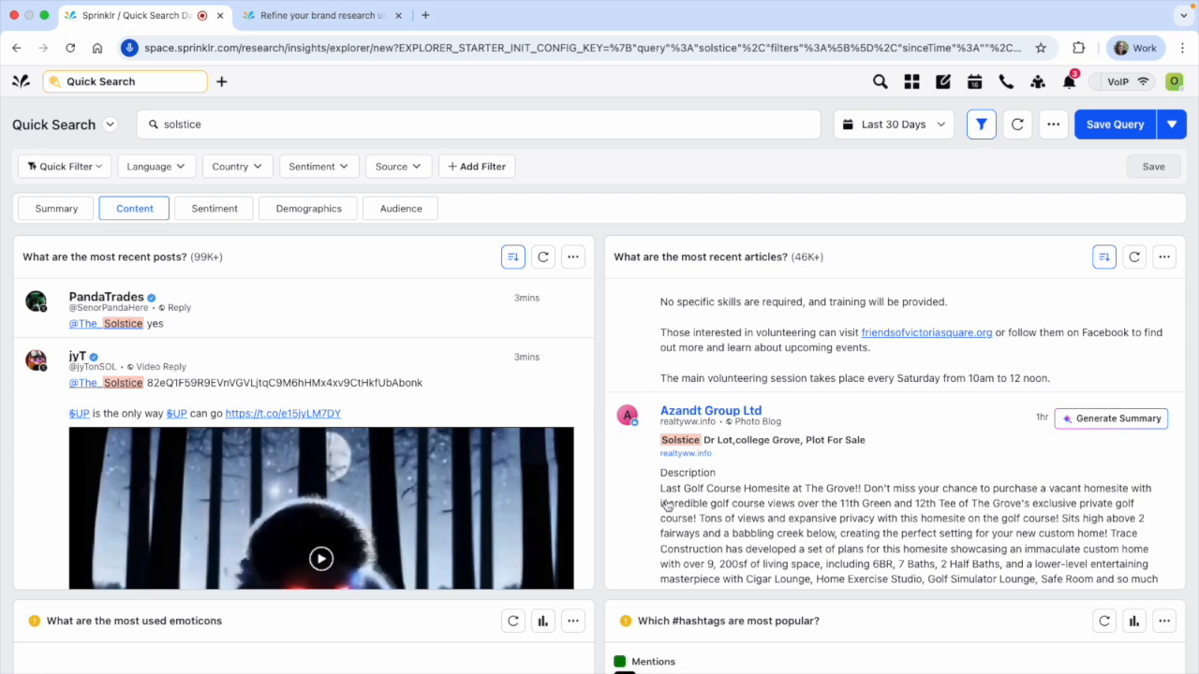
# Examine the most used emoticons, most popular hashtags, top terms and top themes of discussion
pyautogui.scroll(-4, 598, 506)
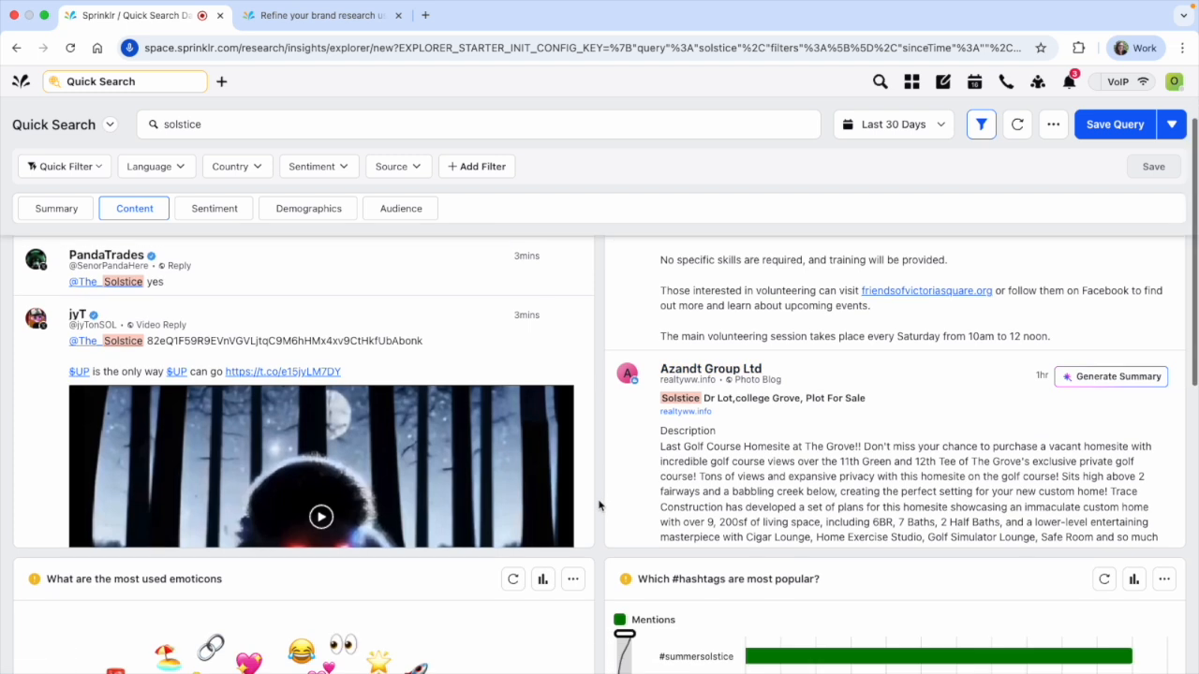
pyautogui.scroll(1, 598, 506)
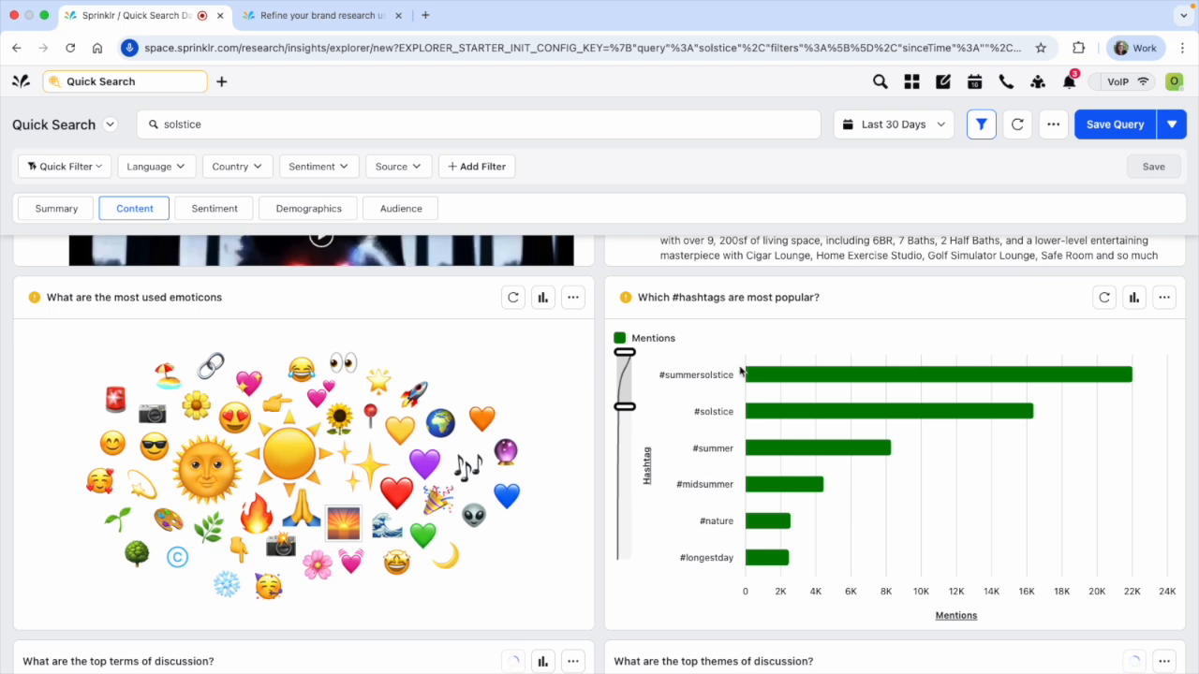
pyautogui.scroll(-3, 600, 596)
pyautogui.scroll(-1, 601, 596)
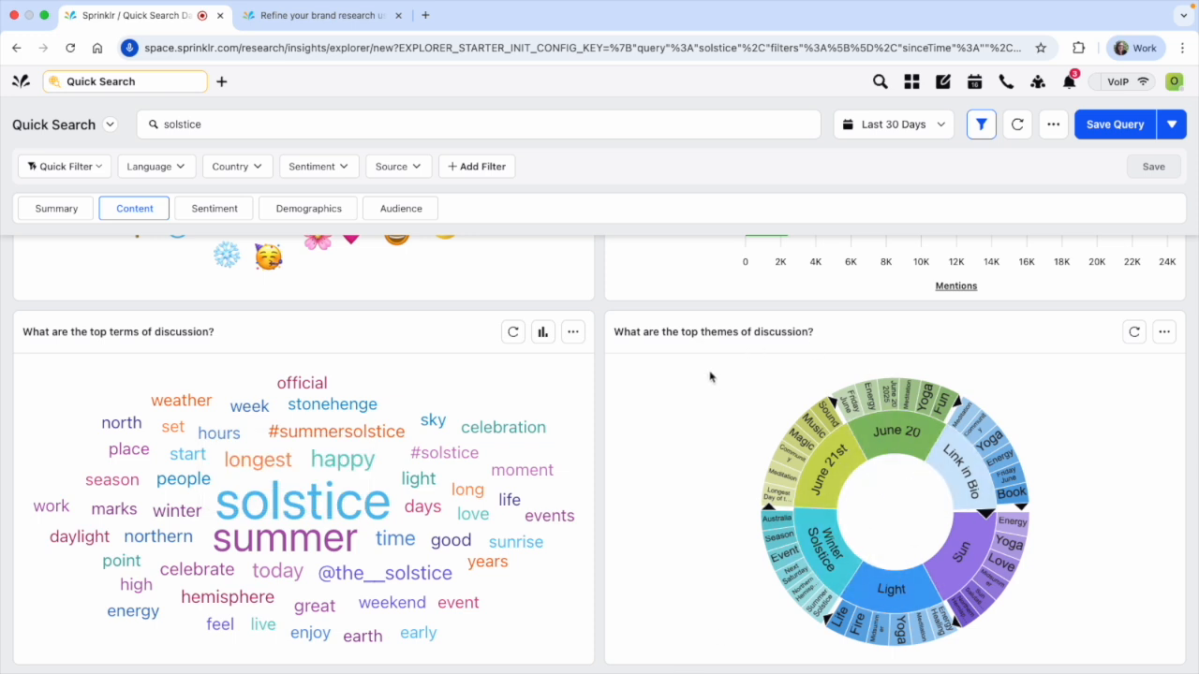
# Open the Sentiment insights and examine the overall sentiment of the topic and the sentiment across popular hashtags
pyautogui.click(235, 210)
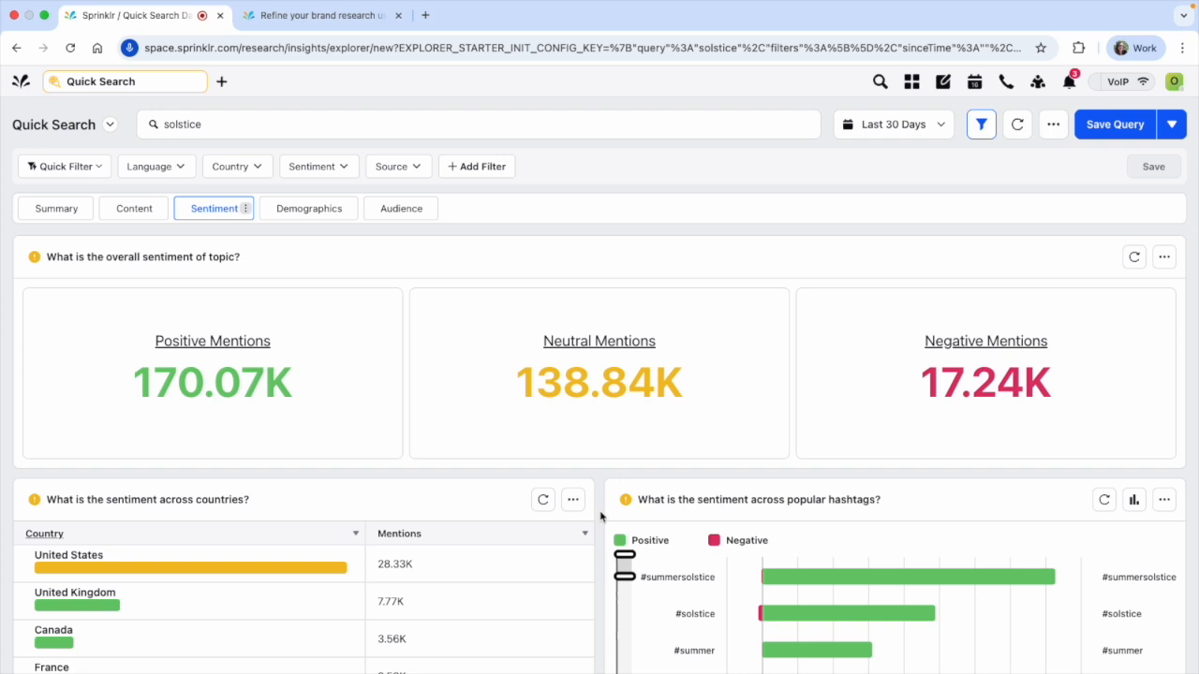
pyautogui.scroll(-3, 600, 516)
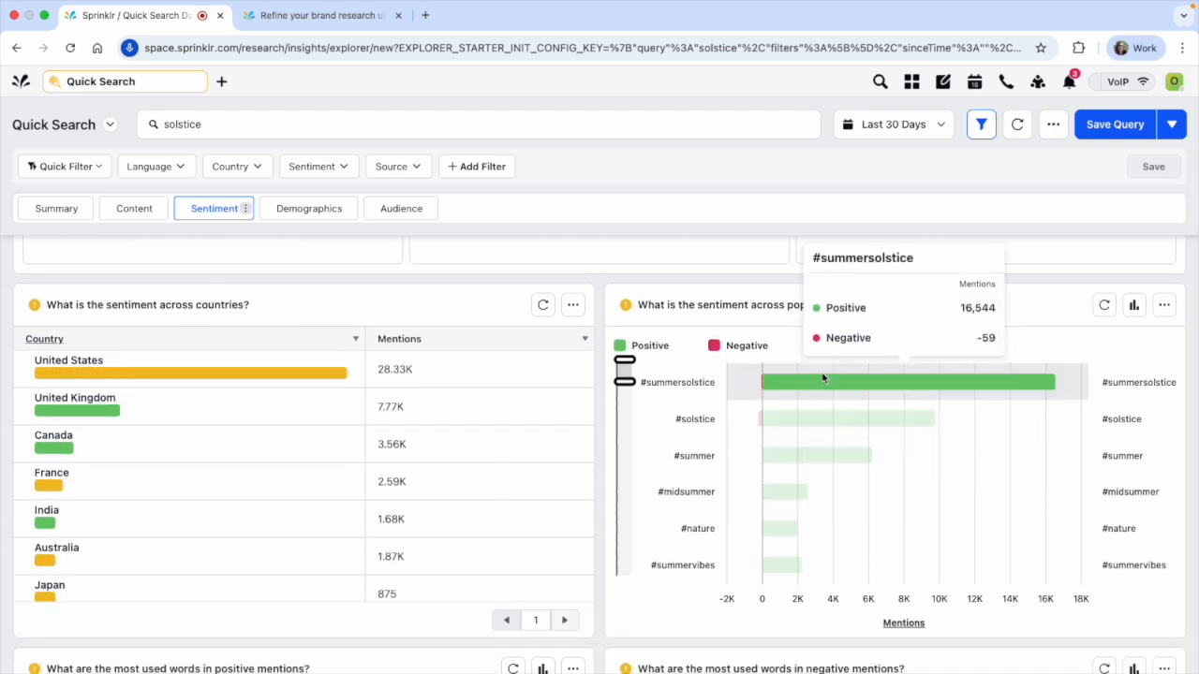
pyautogui.moveTo(650, 466)
pyautogui.scroll(-1, 693, 431)
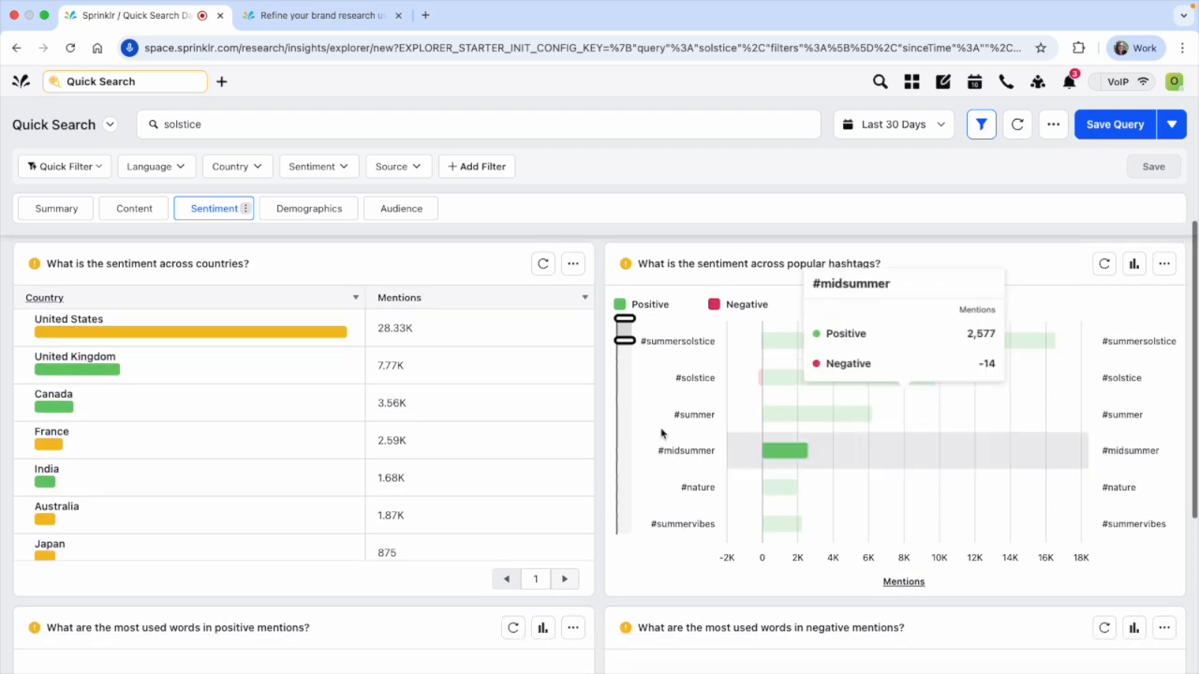
# Shift the visible range of the hashtag sentiment chart down to the less popular hashtags, from #witch to #community
pyautogui.moveTo(621, 325); pyautogui.dragTo(626, 368)
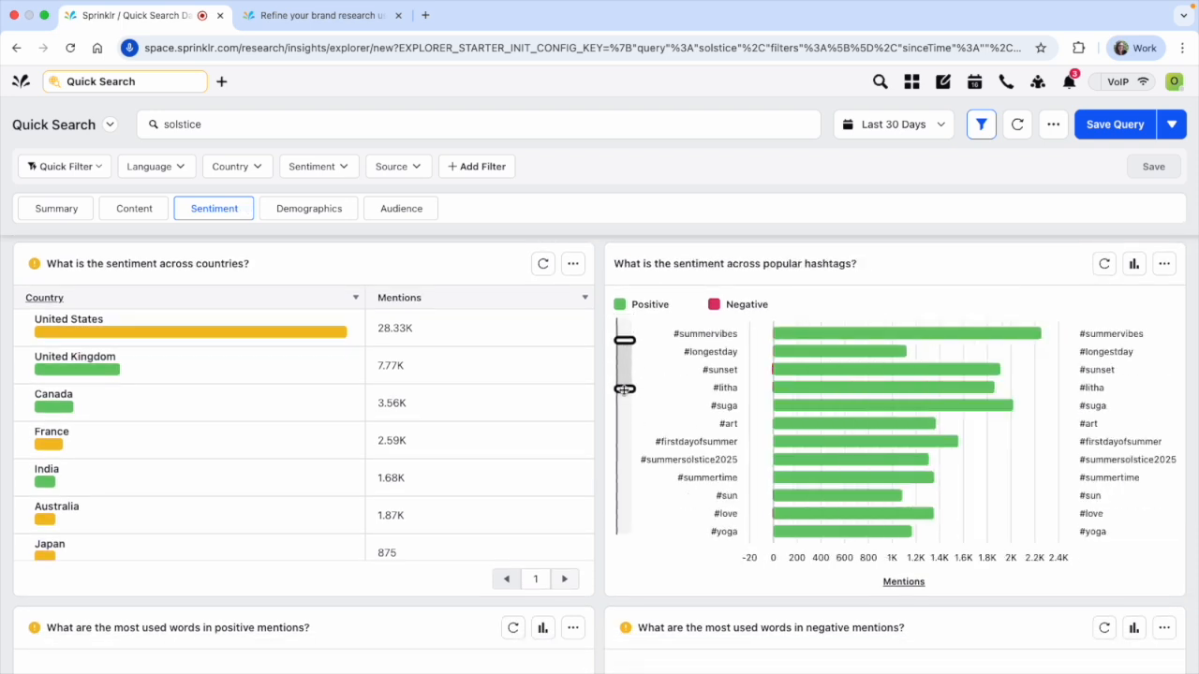
pyautogui.click(625, 392)
pyautogui.click(625, 379)
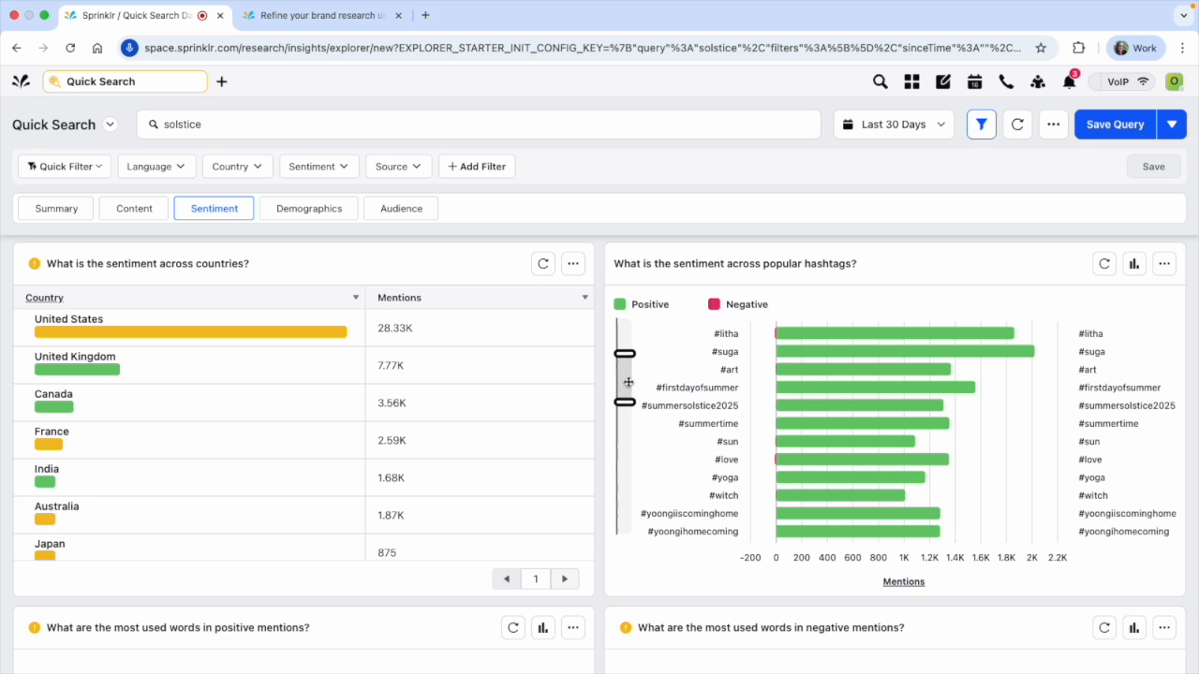
pyautogui.click(624, 391)
pyautogui.click(626, 415)
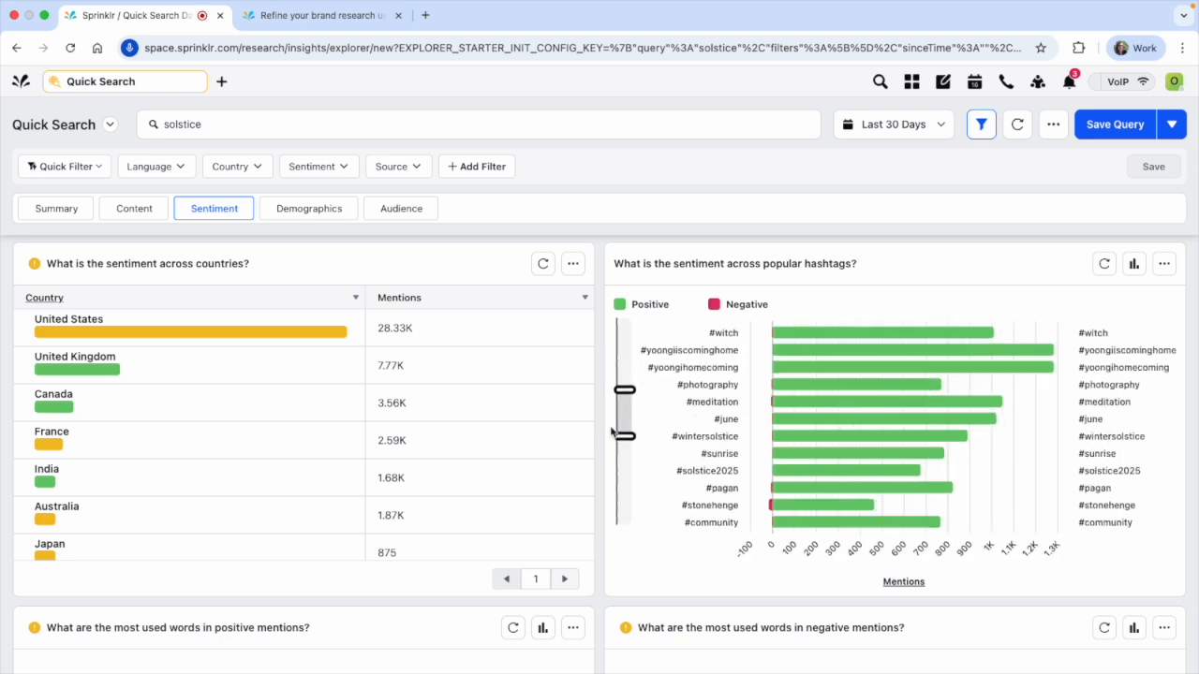
# Look through the sentiment across countries and the most used words in positive and negative mentions
pyautogui.scroll(-10, 571, 440)
pyautogui.scroll(-2, 589, 440)
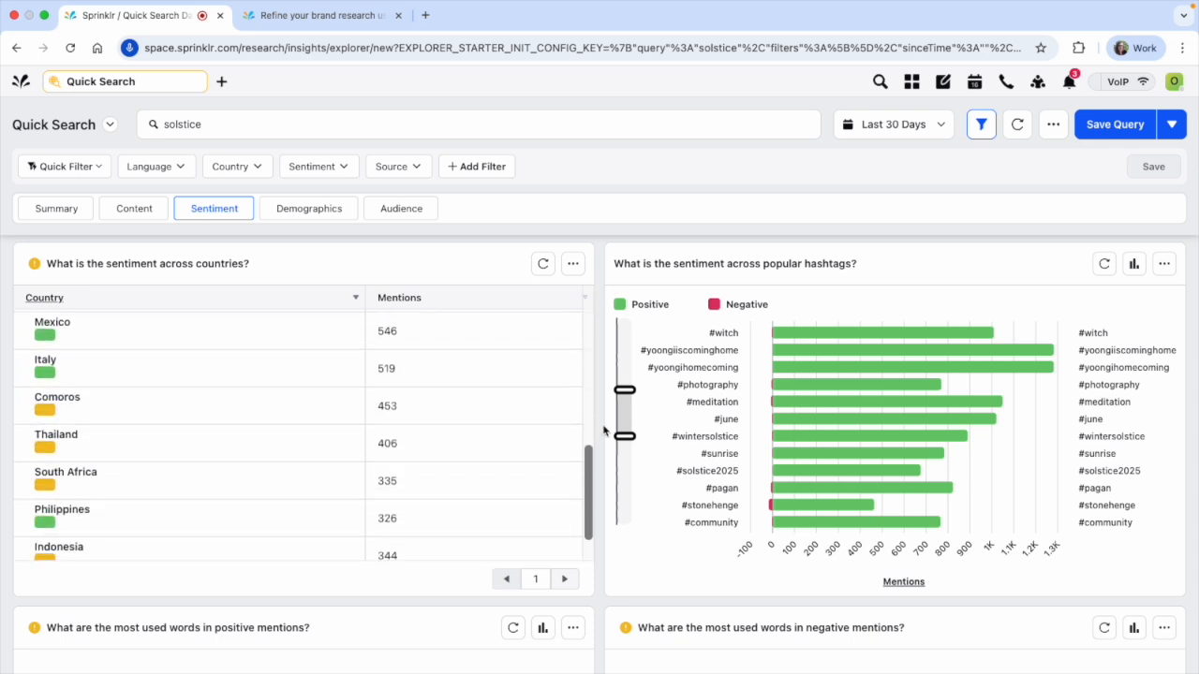
pyautogui.scroll(-3, 605, 428)
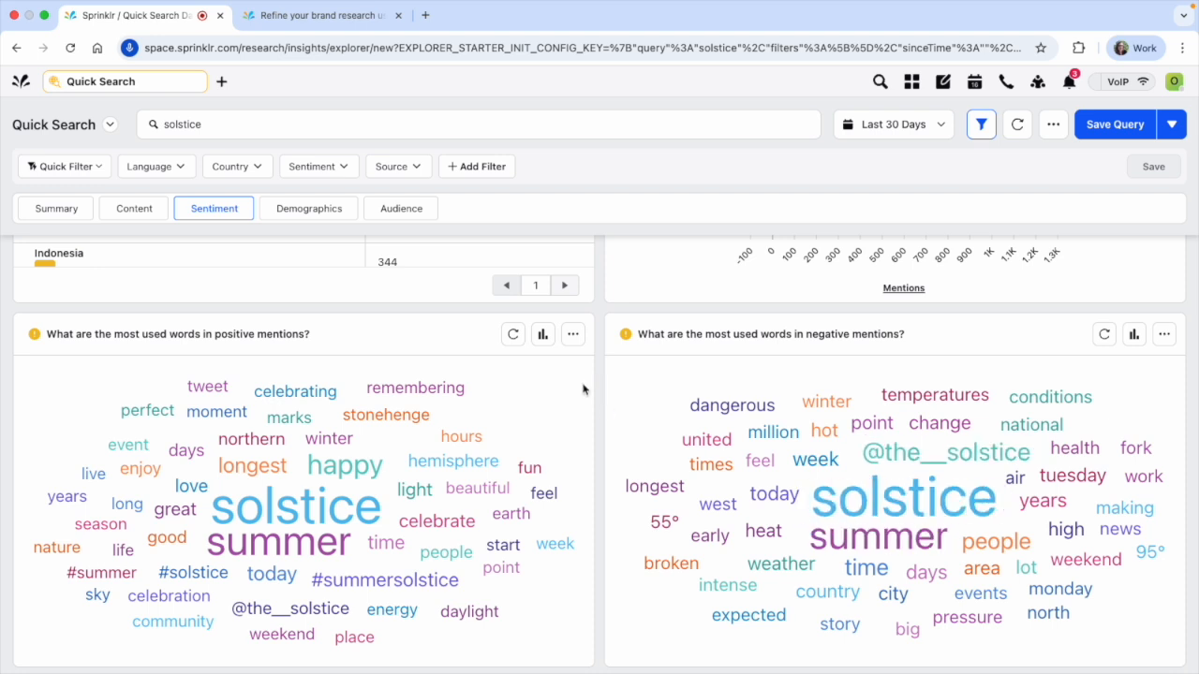
# Open the Demographics insights and examine the mentions by location on the world map, including the United States
pyautogui.click(312, 214)
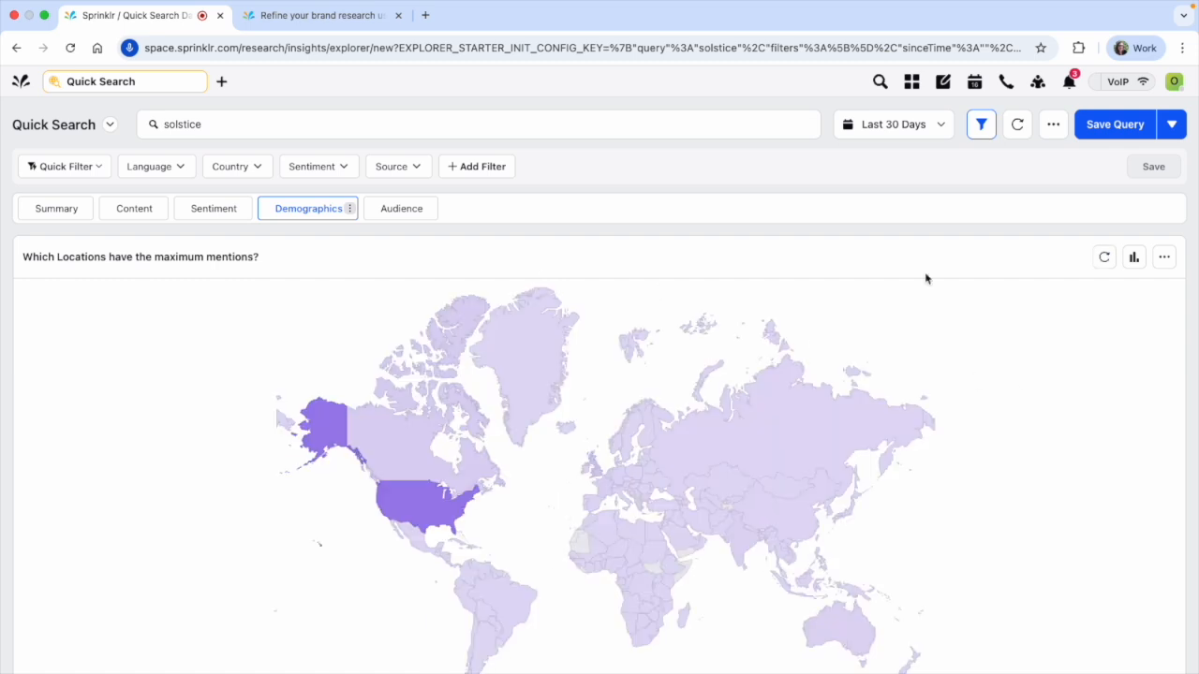
pyautogui.scroll(-3, 811, 582)
pyautogui.scroll(2, 747, 555)
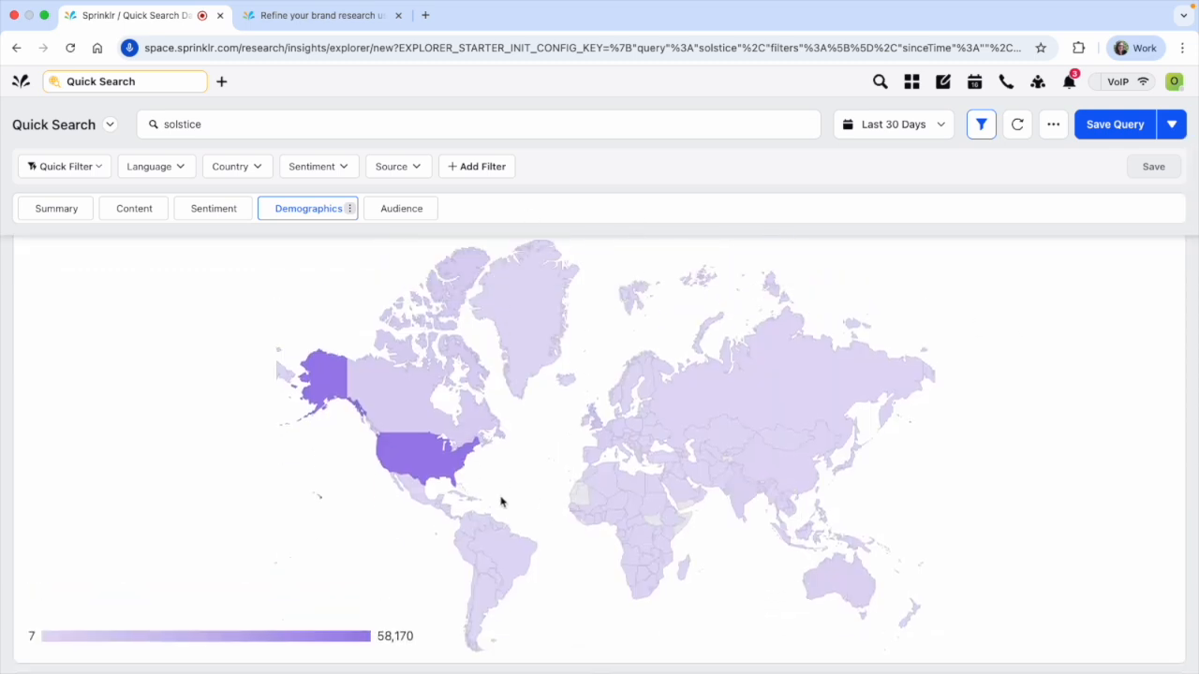
pyautogui.moveTo(436, 478)
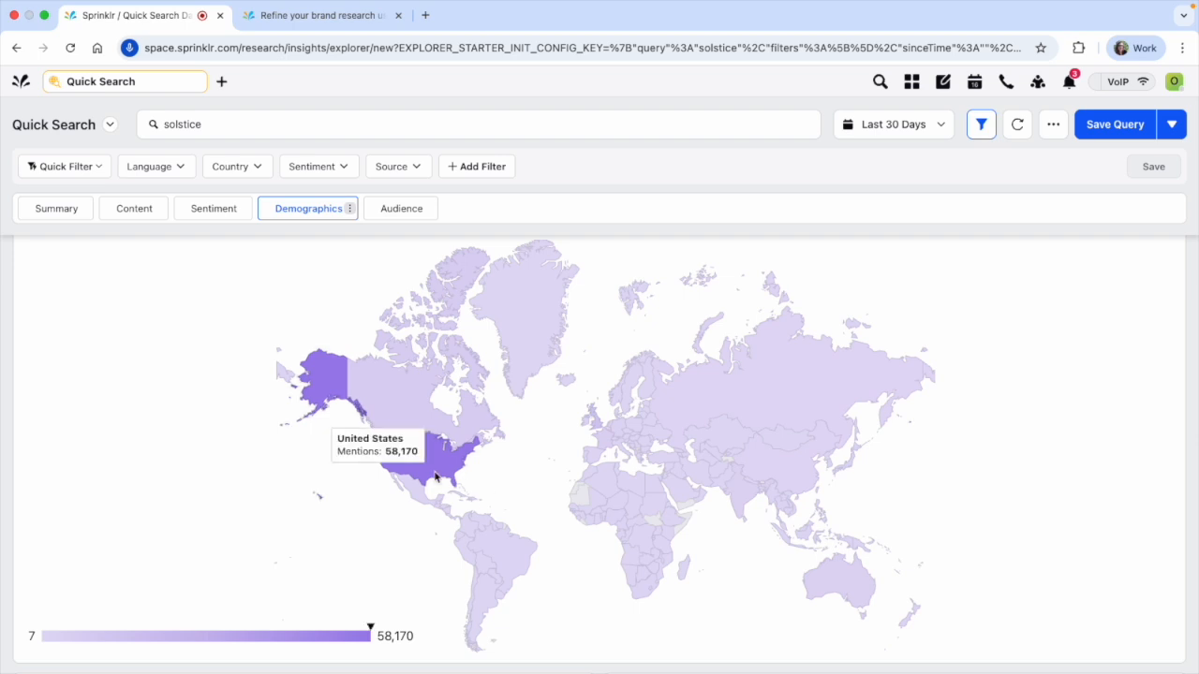
# Examine the sentiment breakdown of mentions by gender and look through the countries with the maximum mentions
pyautogui.scroll(-6, 581, 629)
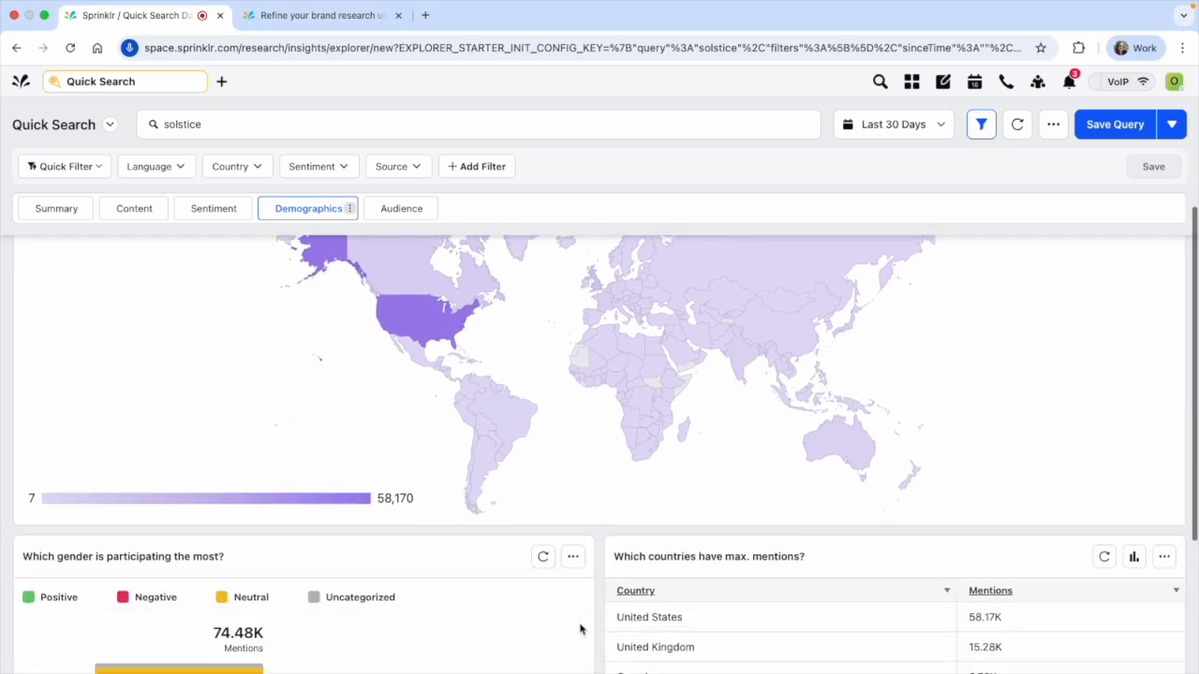
pyautogui.scroll(-2, 607, 628)
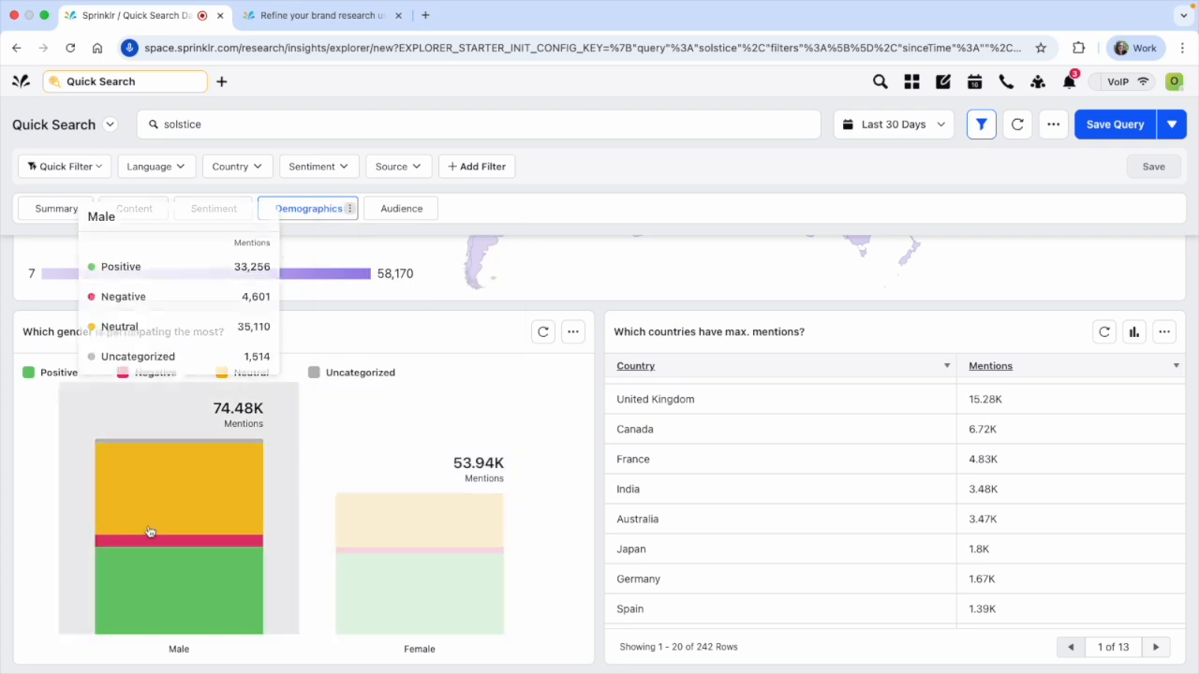
pyautogui.moveTo(397, 560)
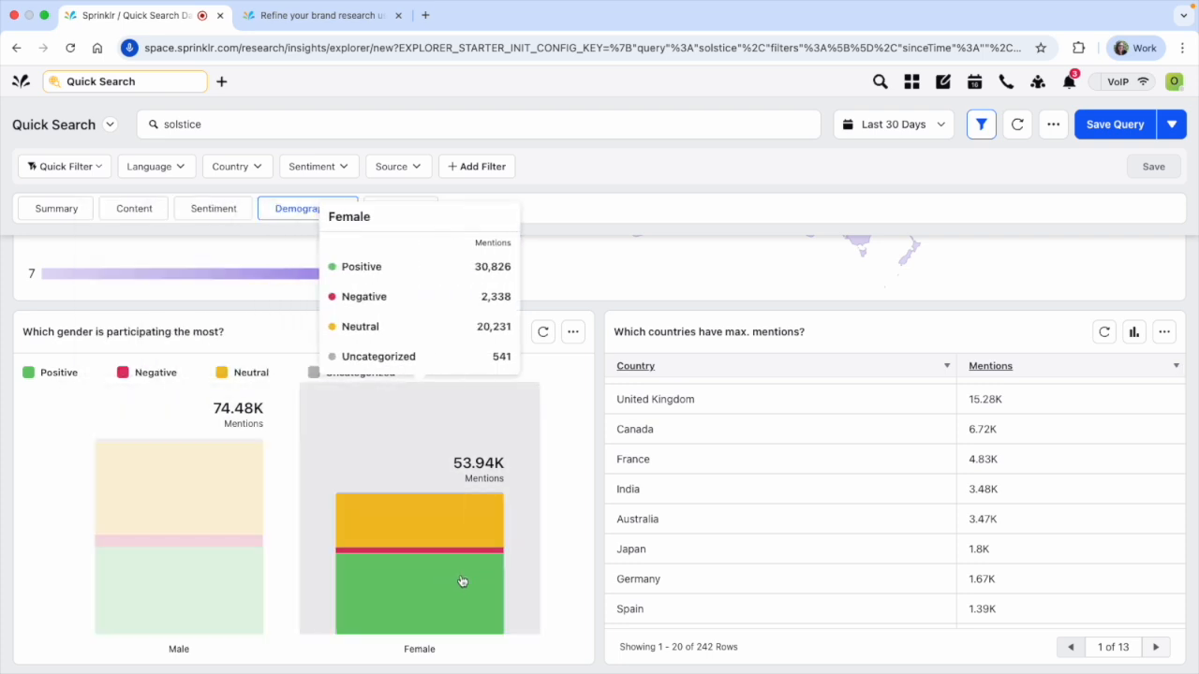
pyautogui.scroll(-5, 721, 511)
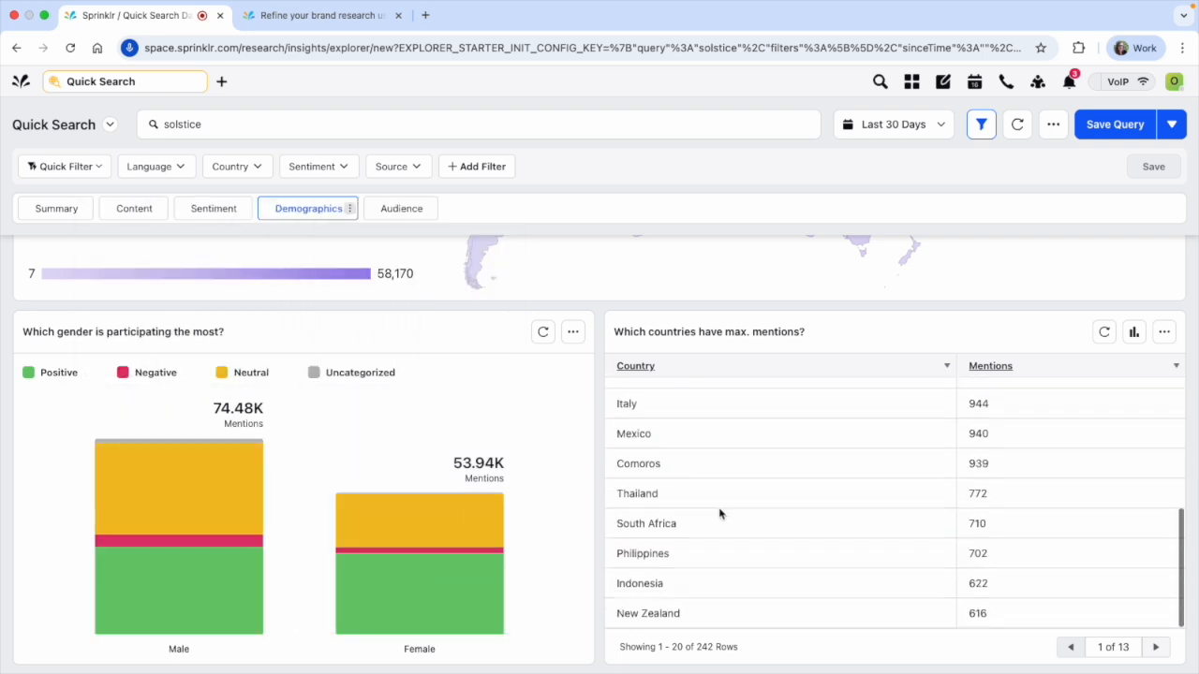
pyautogui.scroll(5, 720, 514)
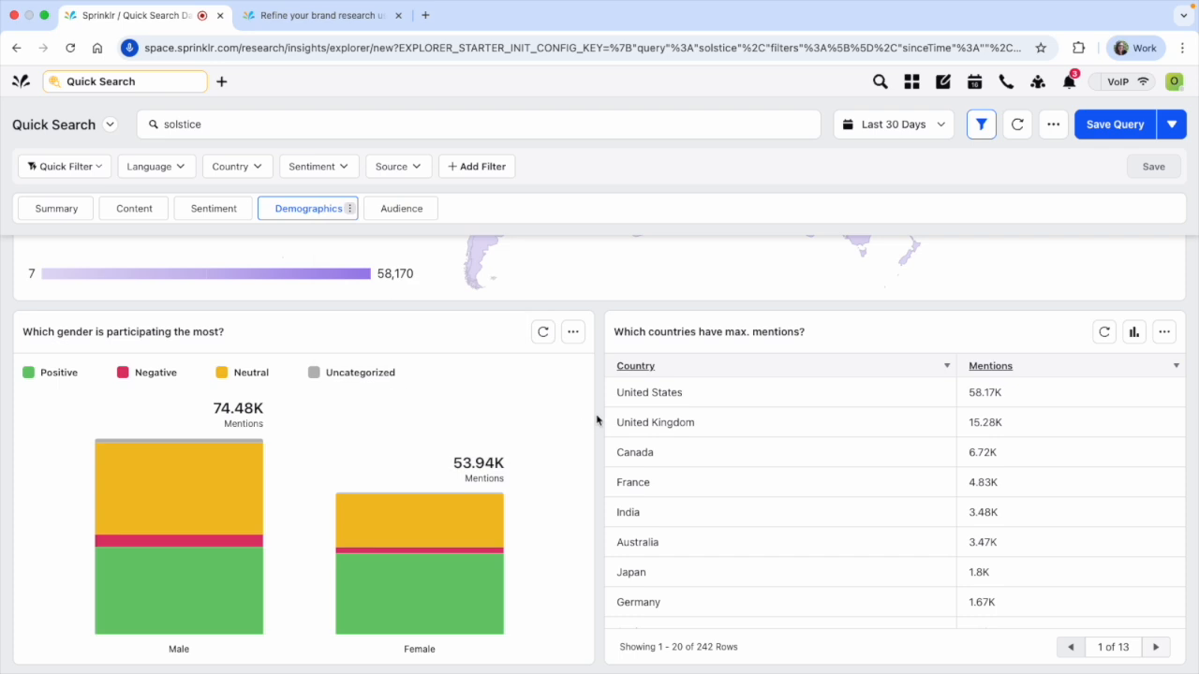
pyautogui.scroll(5, 597, 420)
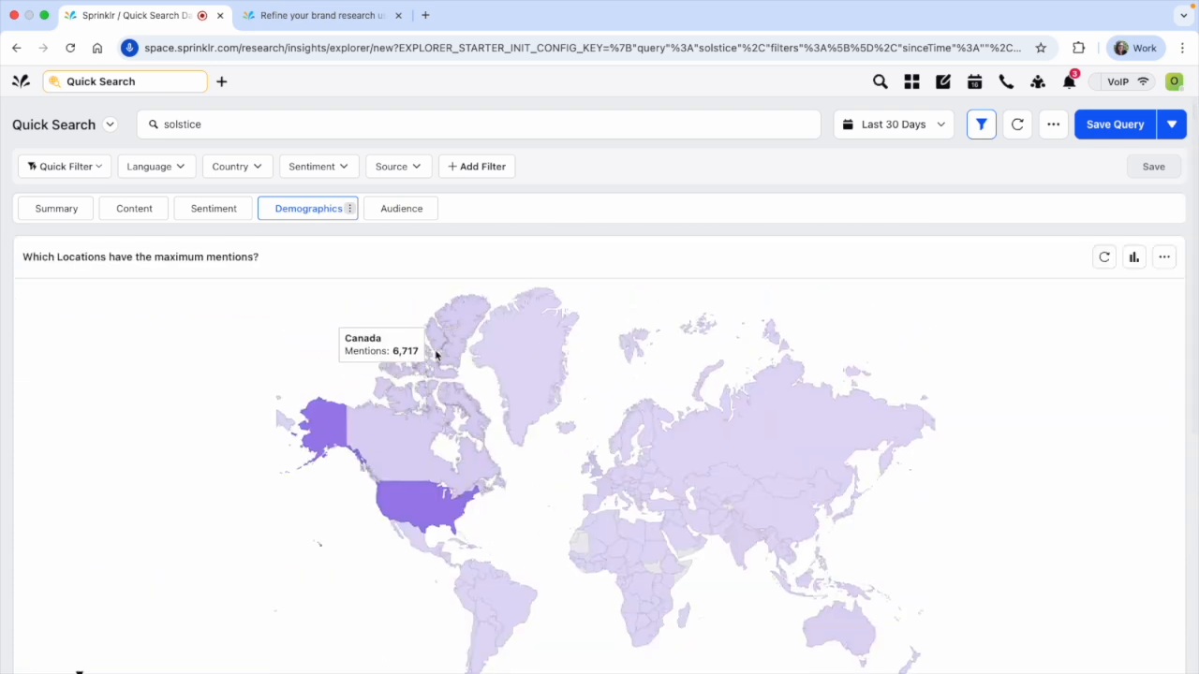
# Open the Audience insights and look over the top advocates, top detractors and the mentions by profession
pyautogui.click(400, 209)
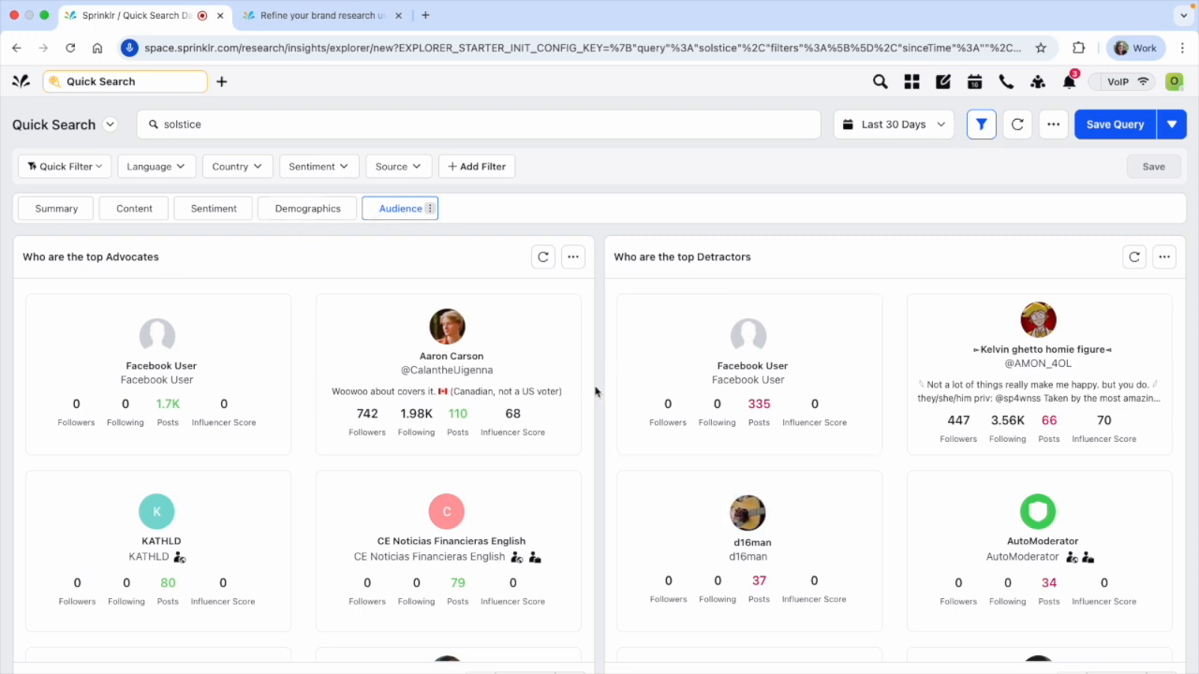
pyautogui.scroll(-10, 592, 390)
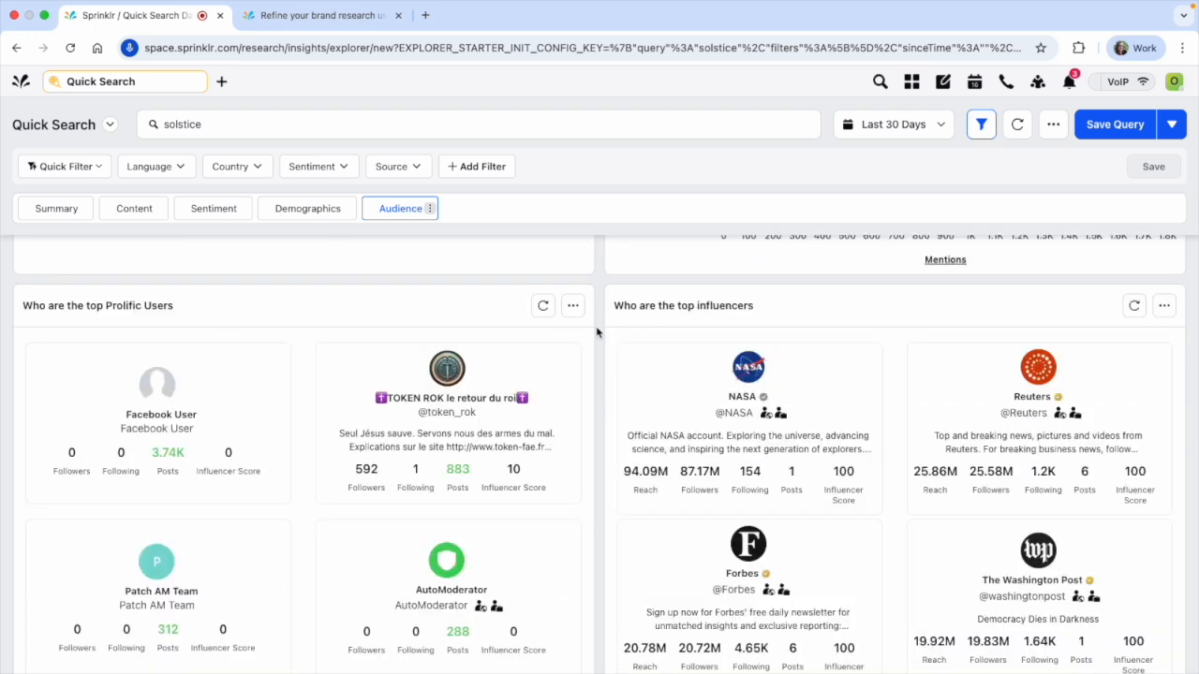
pyautogui.scroll(10, 597, 332)
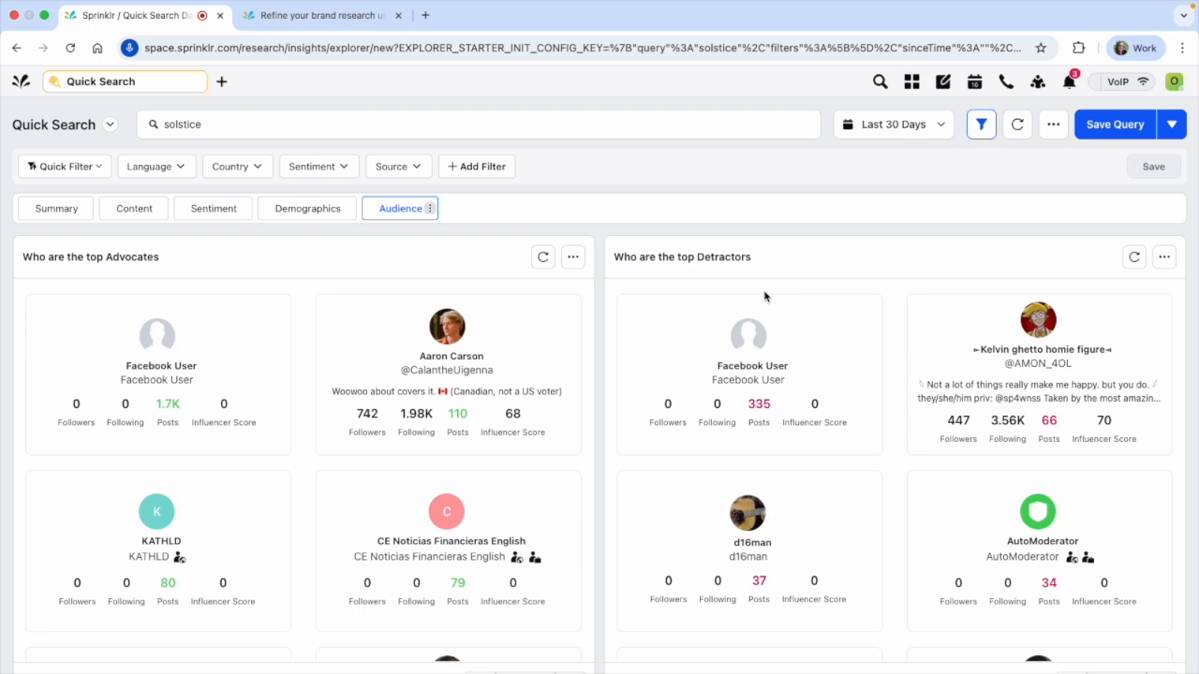
pyautogui.scroll(-10, 589, 348)
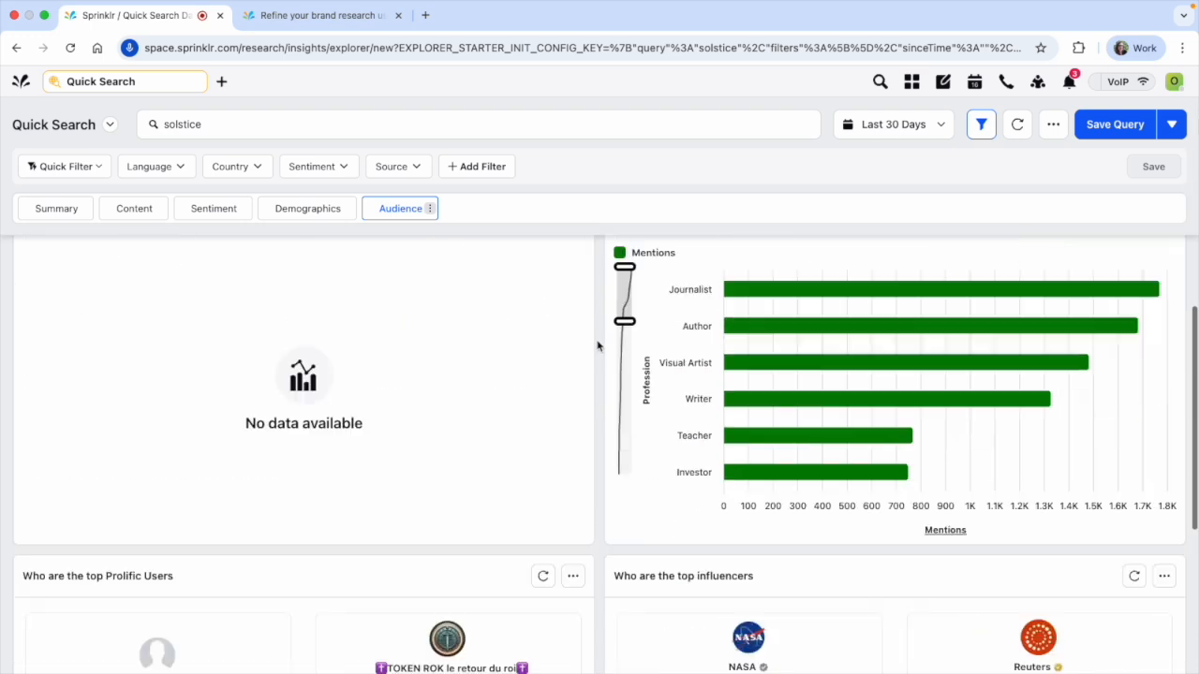
pyautogui.scroll(2, 596, 343)
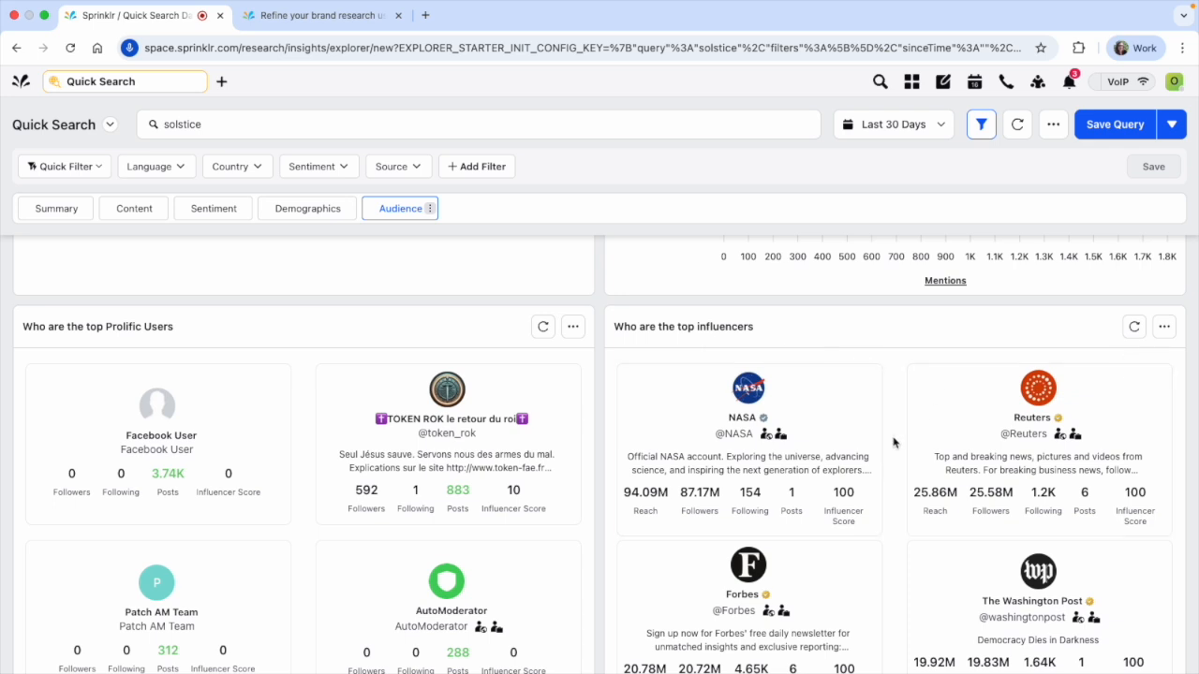
# Look through the top influencers who mention the topic
pyautogui.scroll(-4, 904, 455)
pyautogui.scroll(-5, 897, 459)
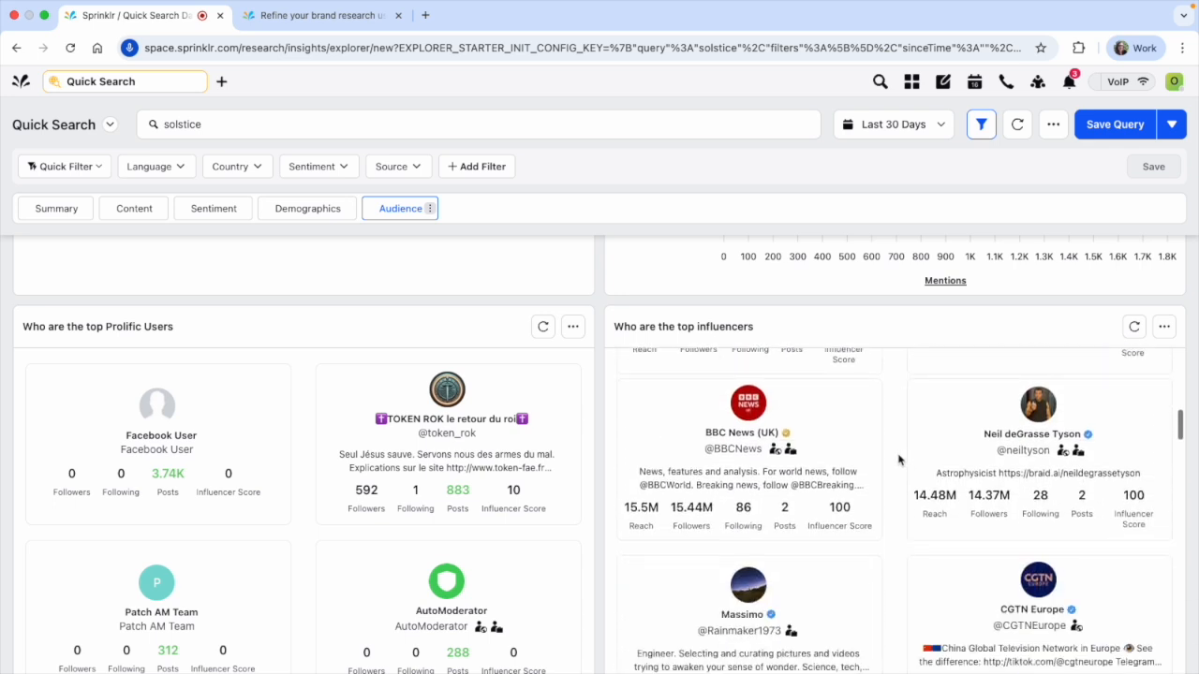
pyautogui.scroll(10, 897, 459)
pyautogui.scroll(-5, 666, 310)
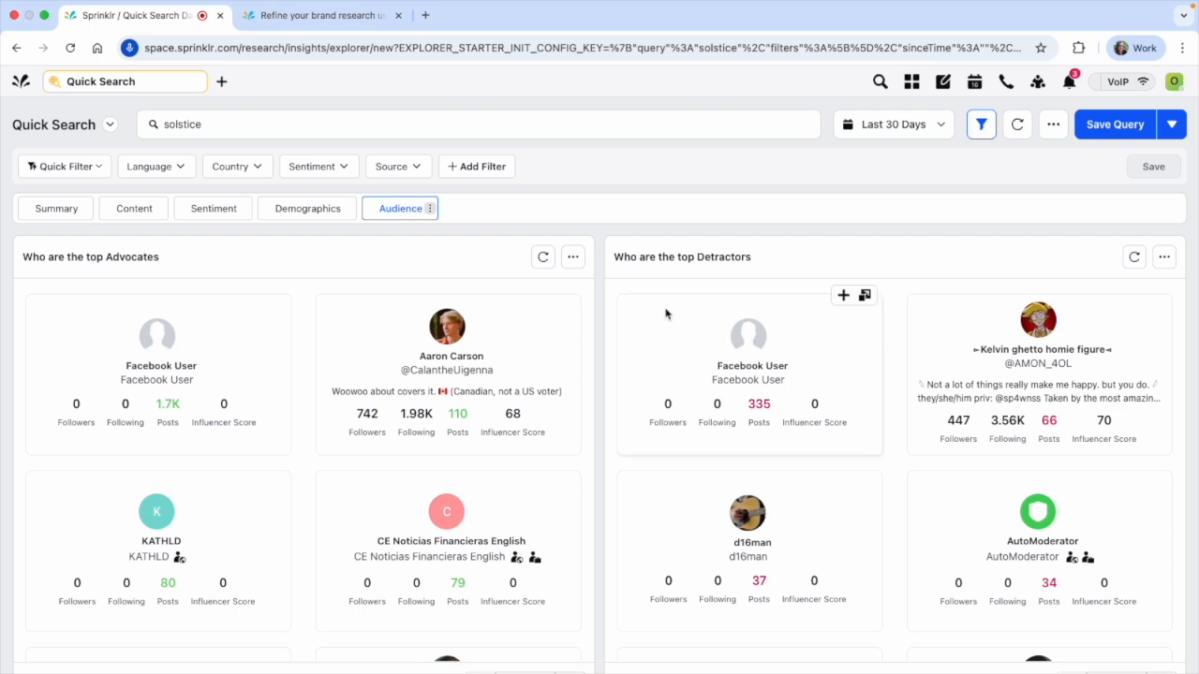
# Return to the Summary insights, and hide and show the filter bar
pyautogui.click(312, 215)
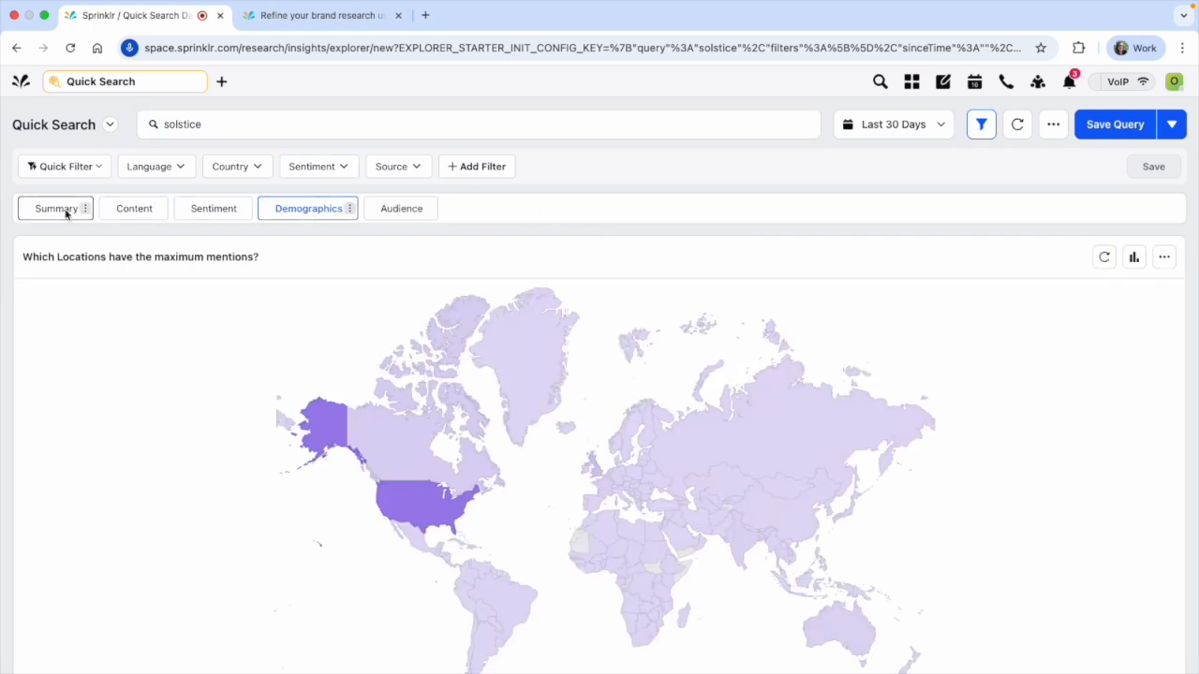
pyautogui.click(58, 209)
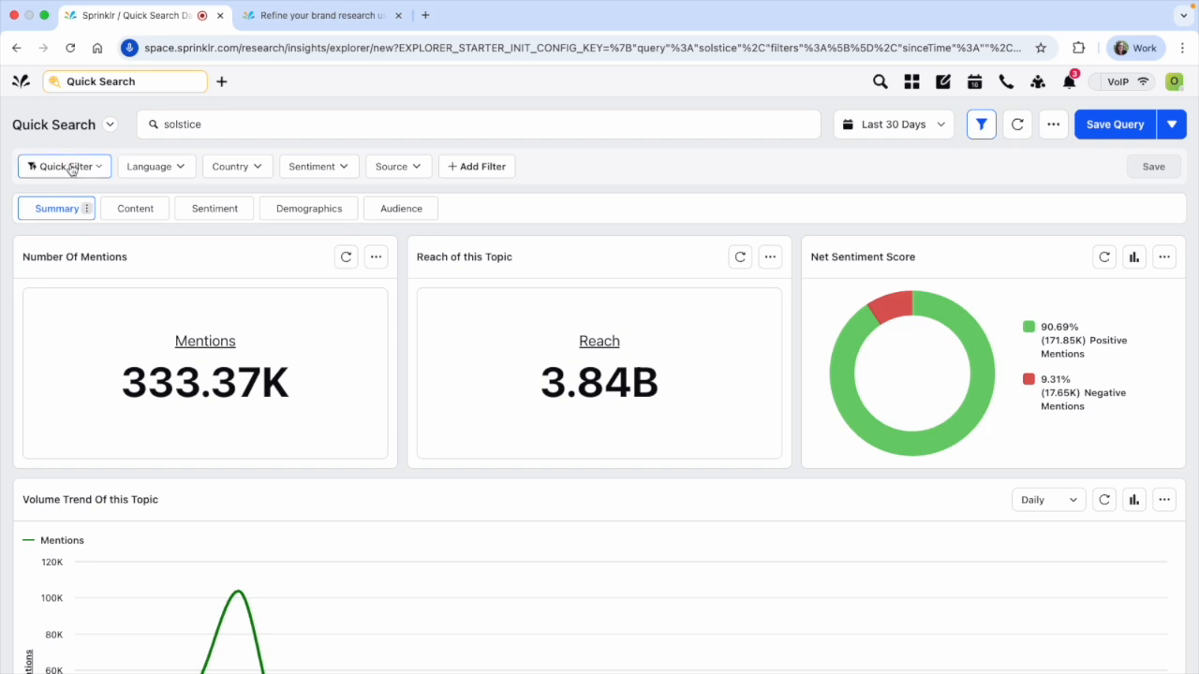
pyautogui.click(984, 127)
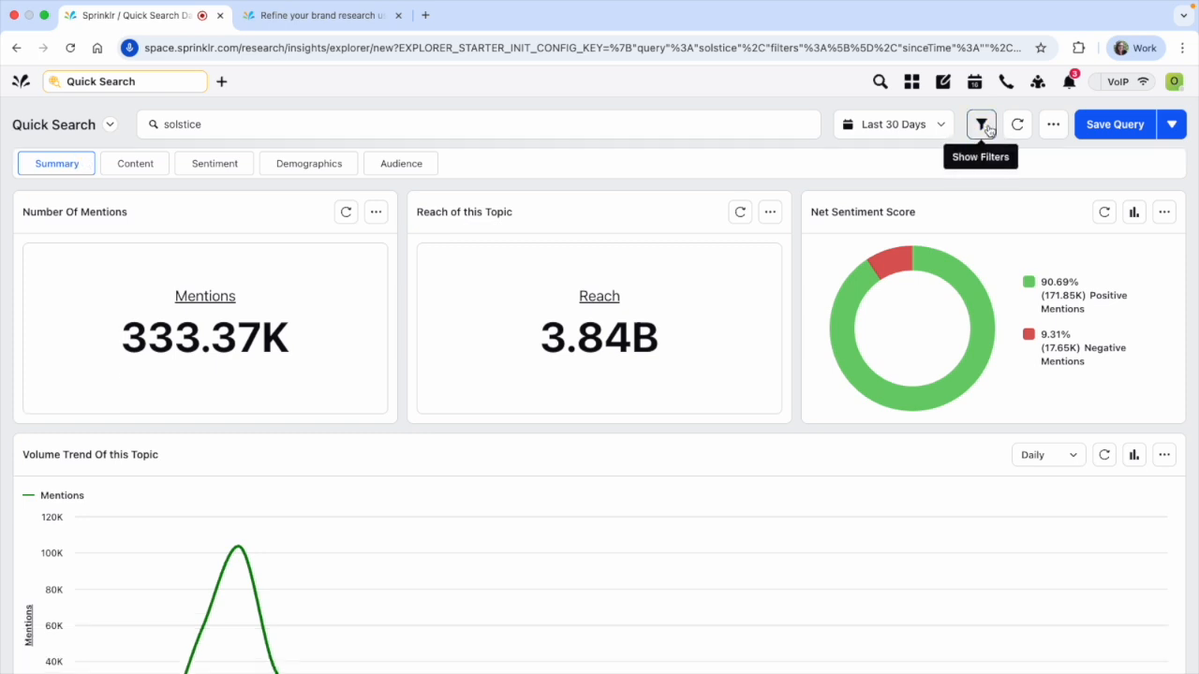
pyautogui.click(984, 127)
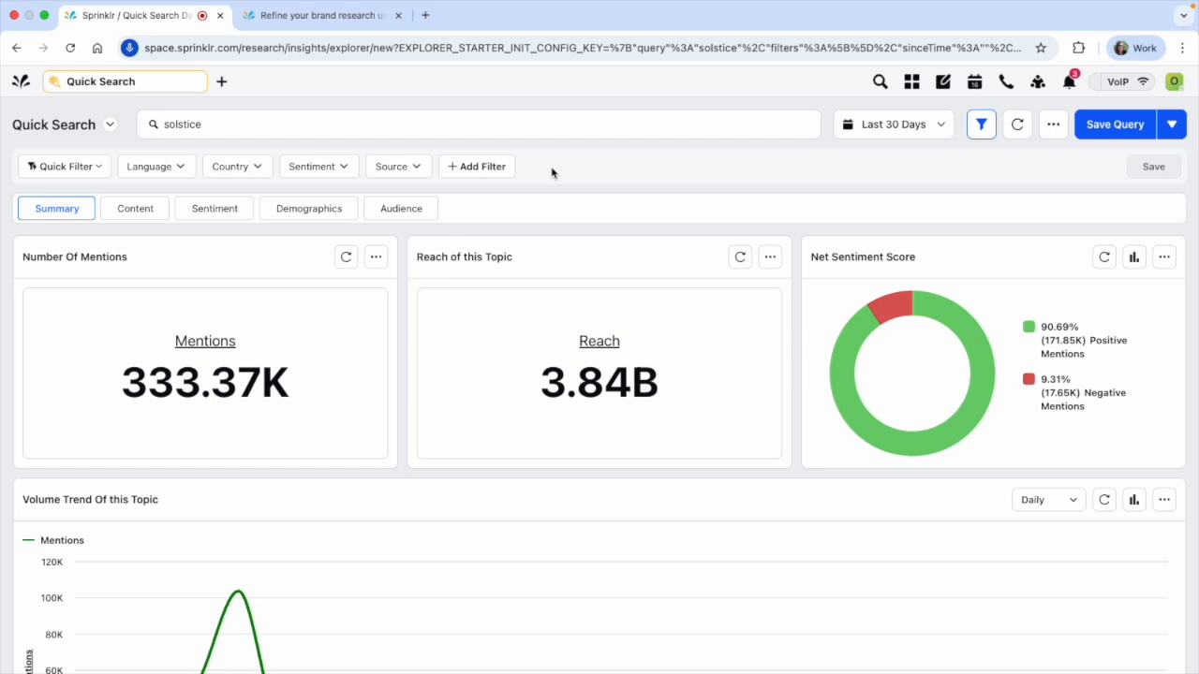
# Filter the results to mentions whose language is English
pyautogui.click(169, 168)
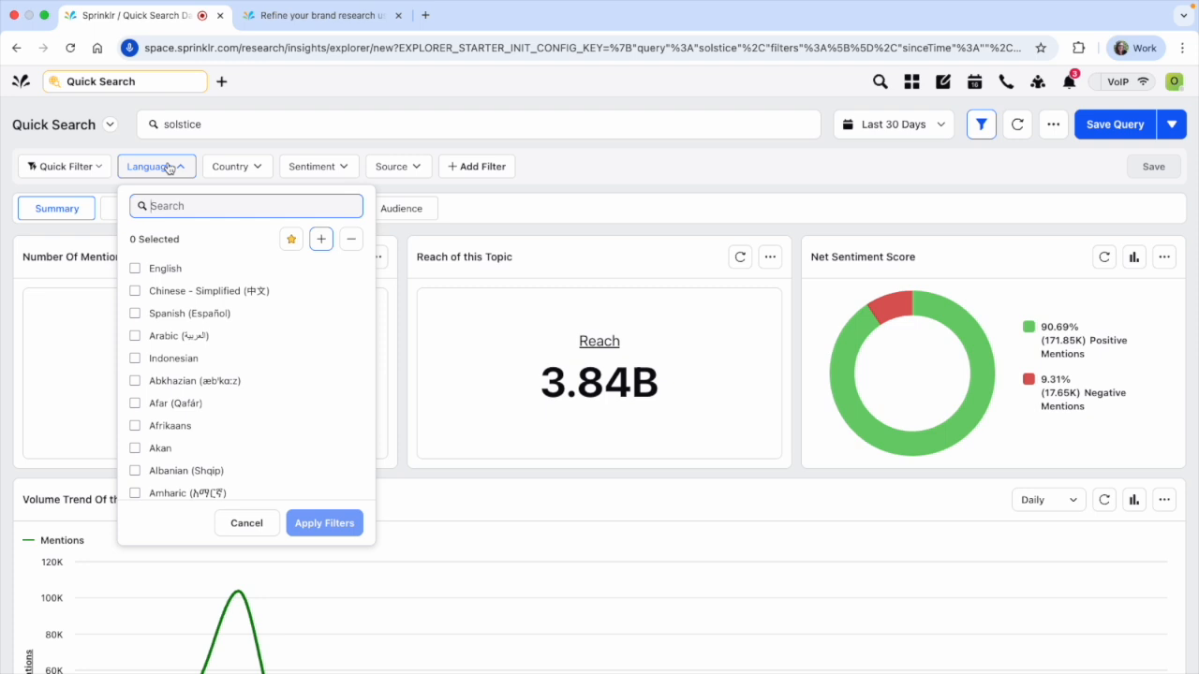
pyautogui.click(165, 269)
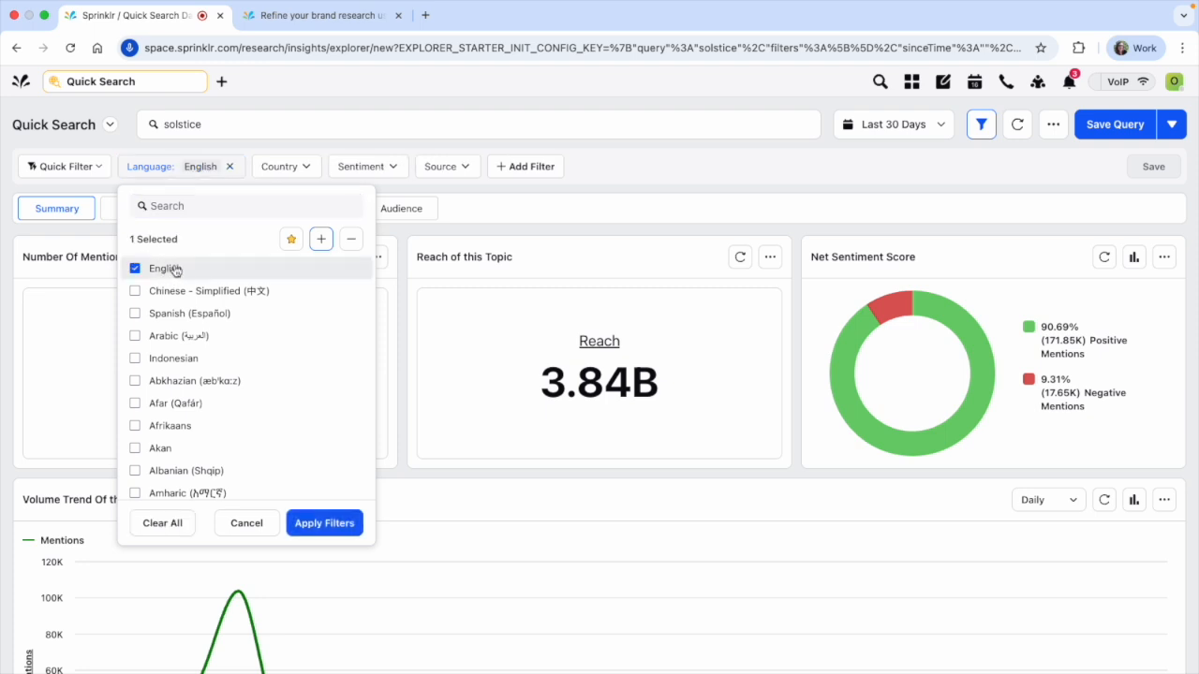
pyautogui.click(328, 522)
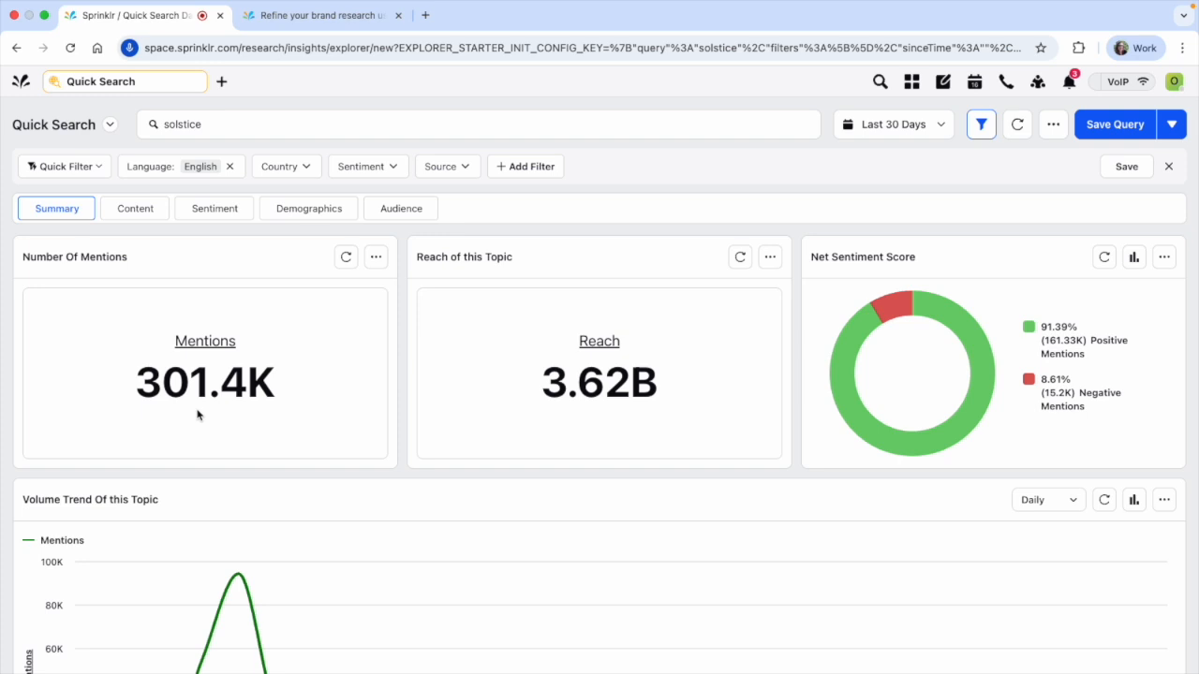
# Switch the Language filter to exclude English and apply it, then clear the Language filter
pyautogui.moveTo(183, 395)
pyautogui.click(177, 178)
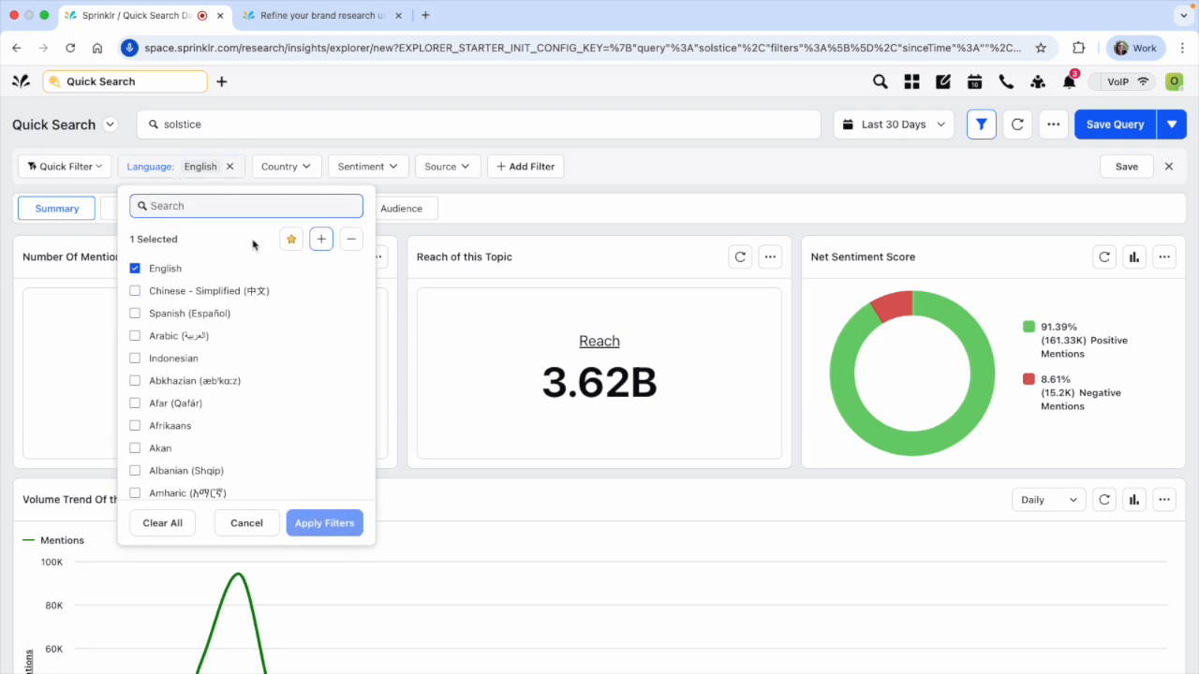
pyautogui.click(353, 245)
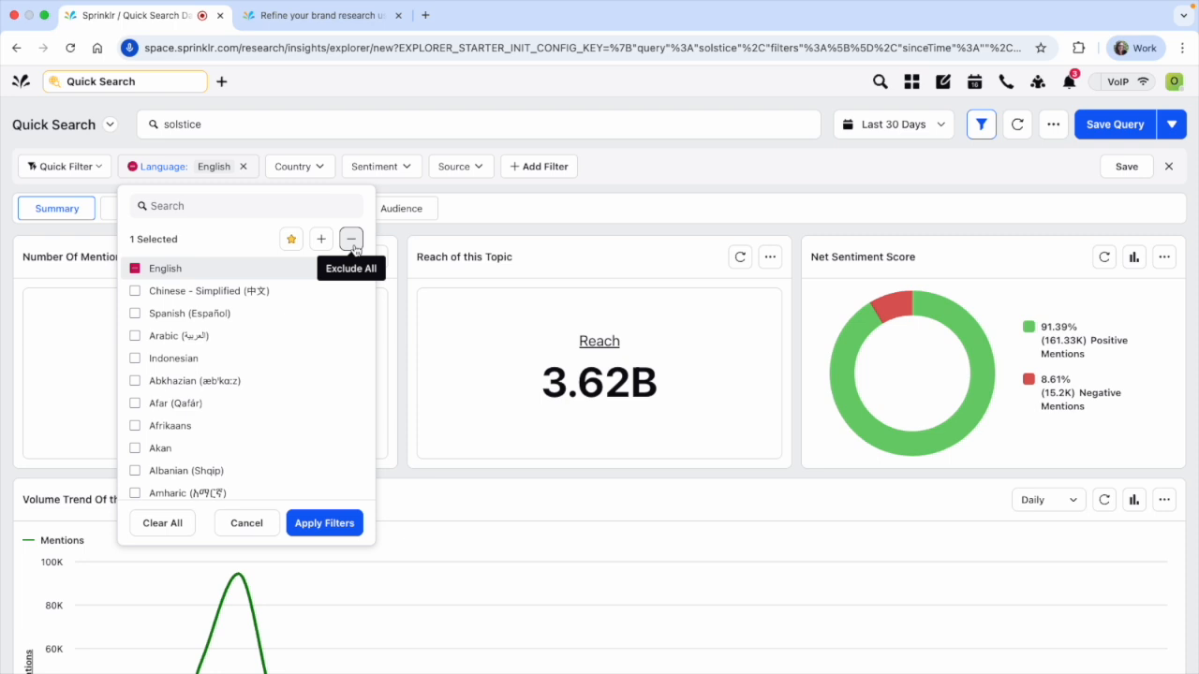
pyautogui.click(359, 521)
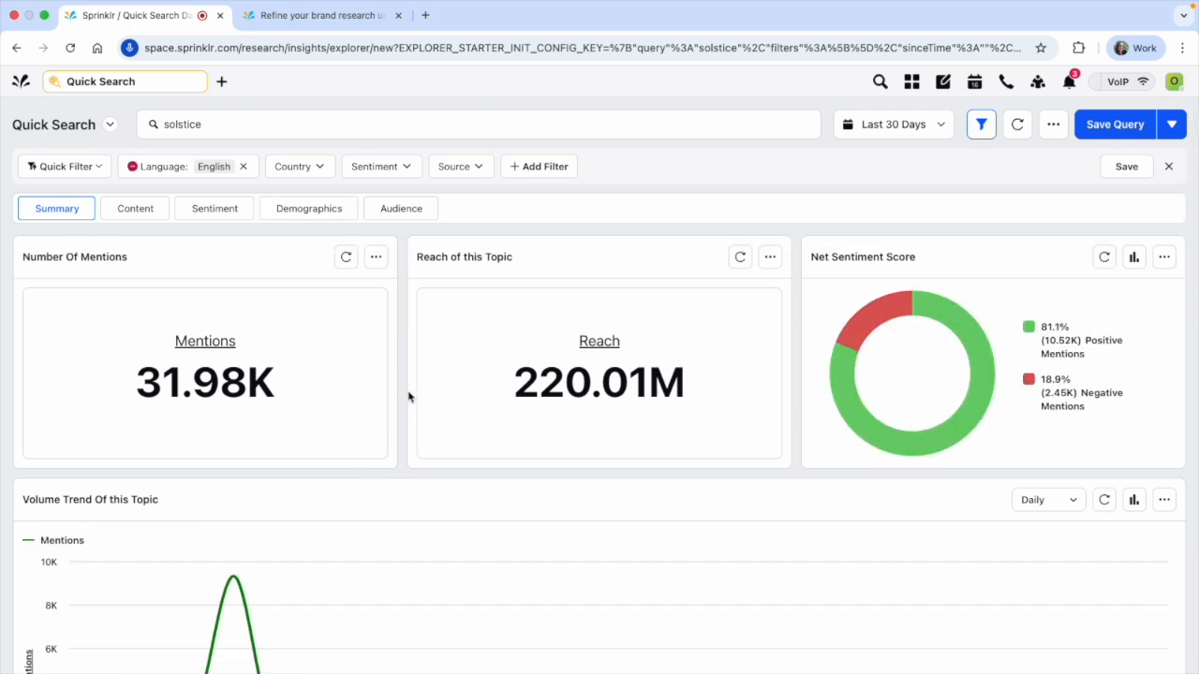
pyautogui.click(244, 167)
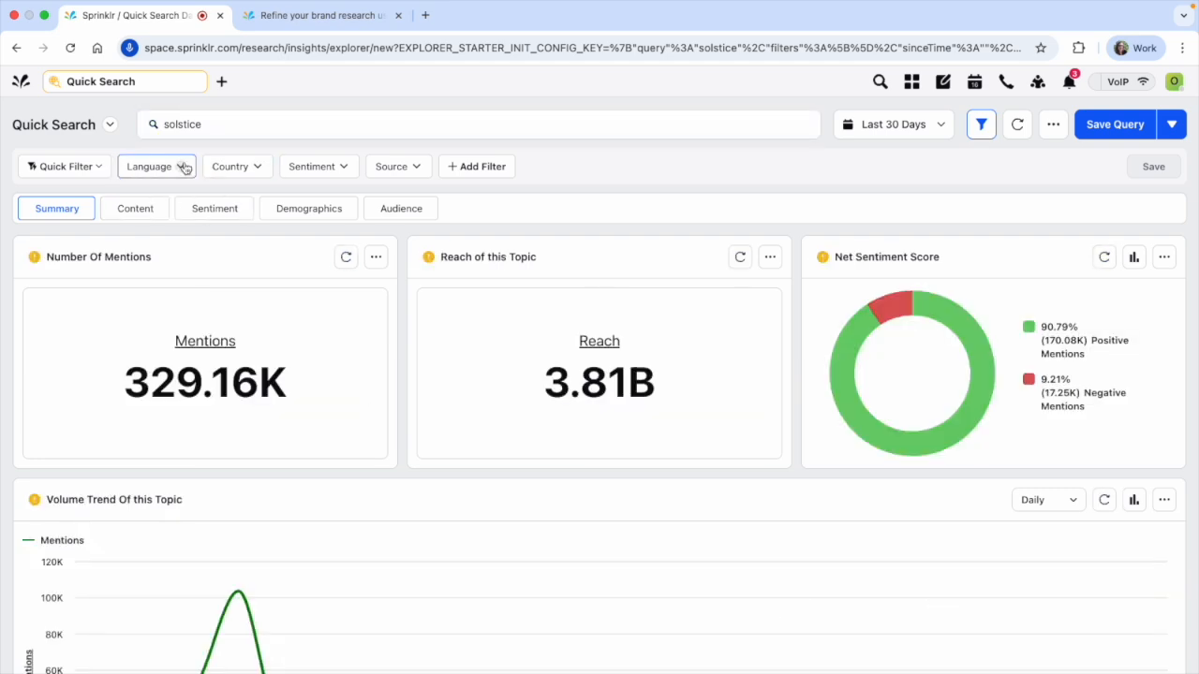
# Look through the options available in the Country, Sentiment and Source filters
pyautogui.click(258, 167)
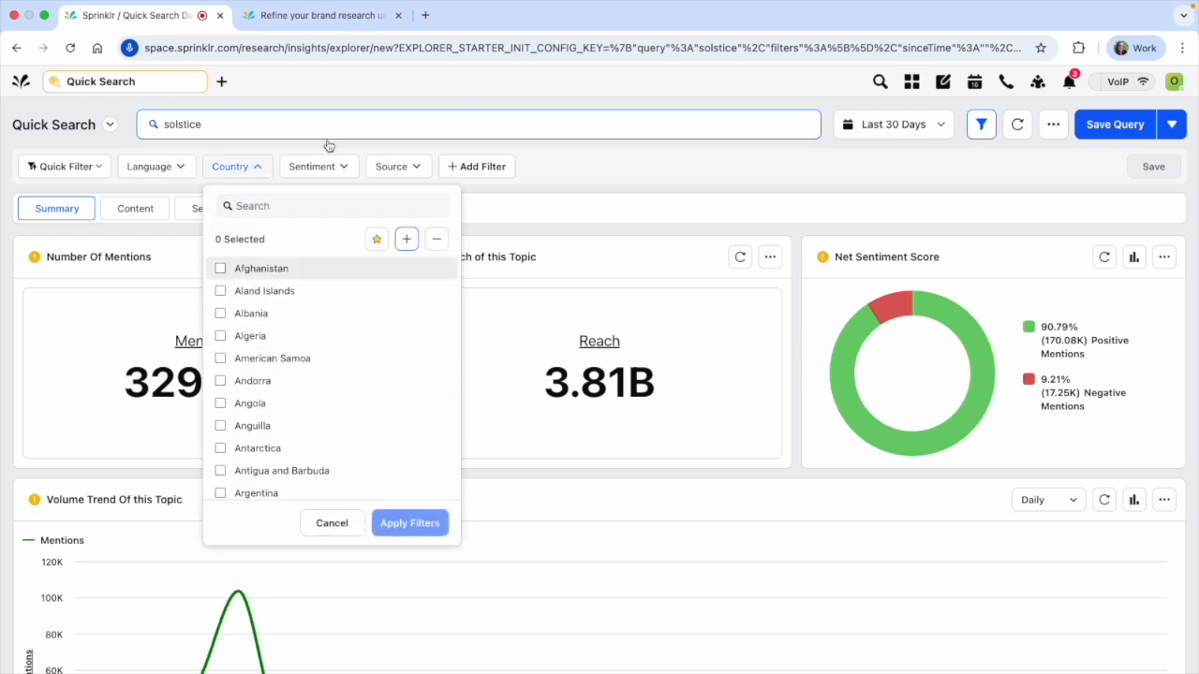
pyautogui.click(318, 167)
pyautogui.click(403, 170)
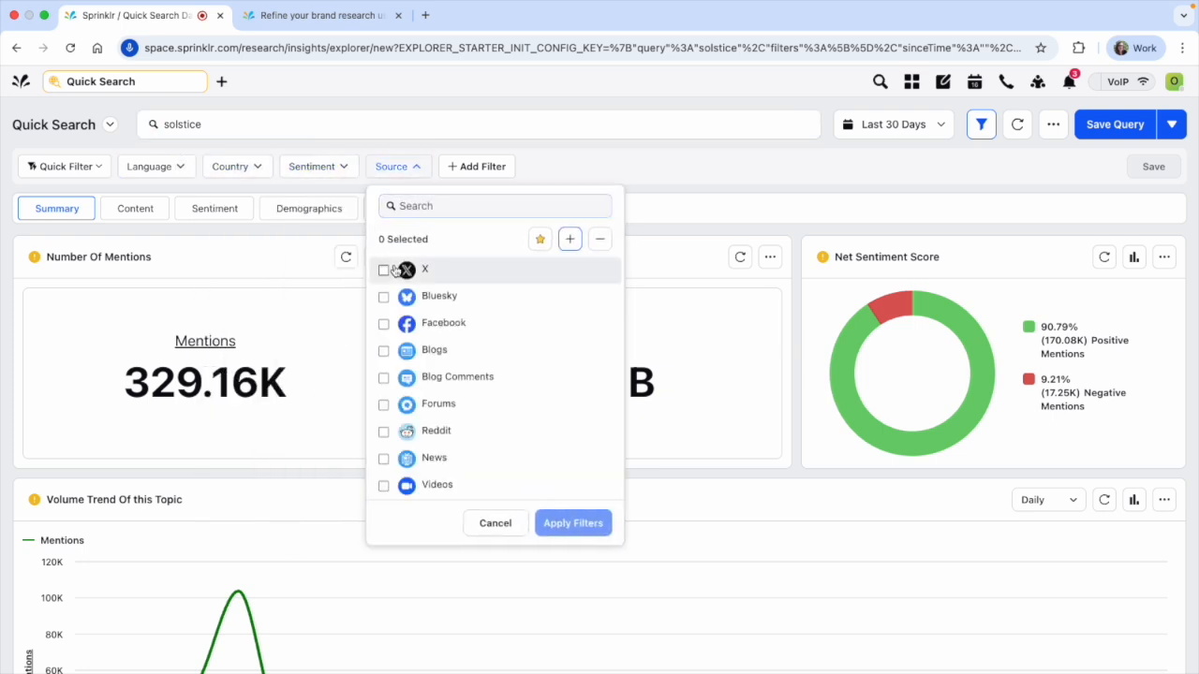
# Add a Media Type filter set to Photo and apply it to the results
pyautogui.click(471, 169)
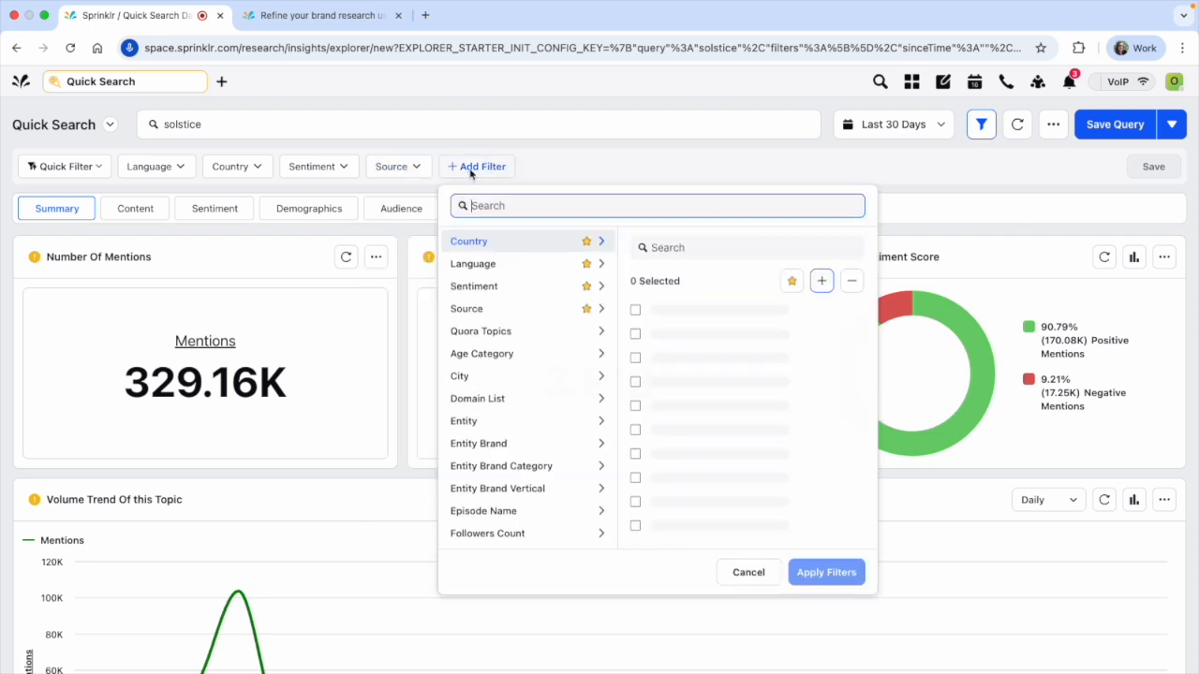
pyautogui.scroll(-5, 524, 399)
pyautogui.scroll(-1, 518, 394)
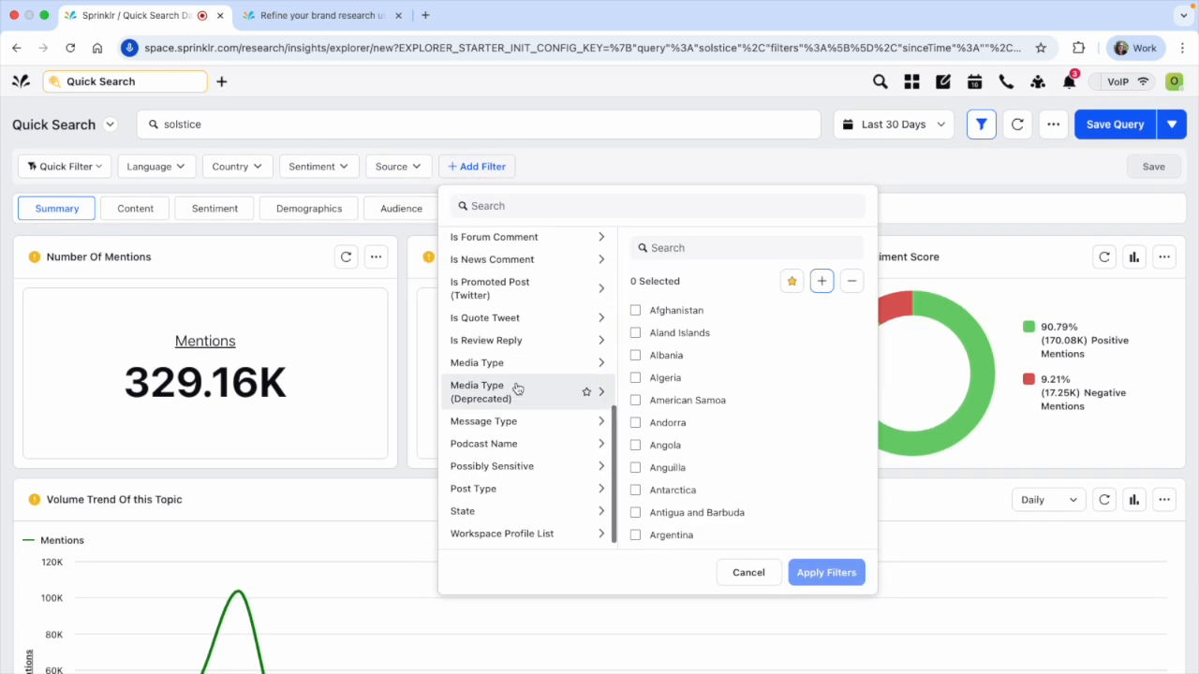
pyautogui.scroll(2, 525, 397)
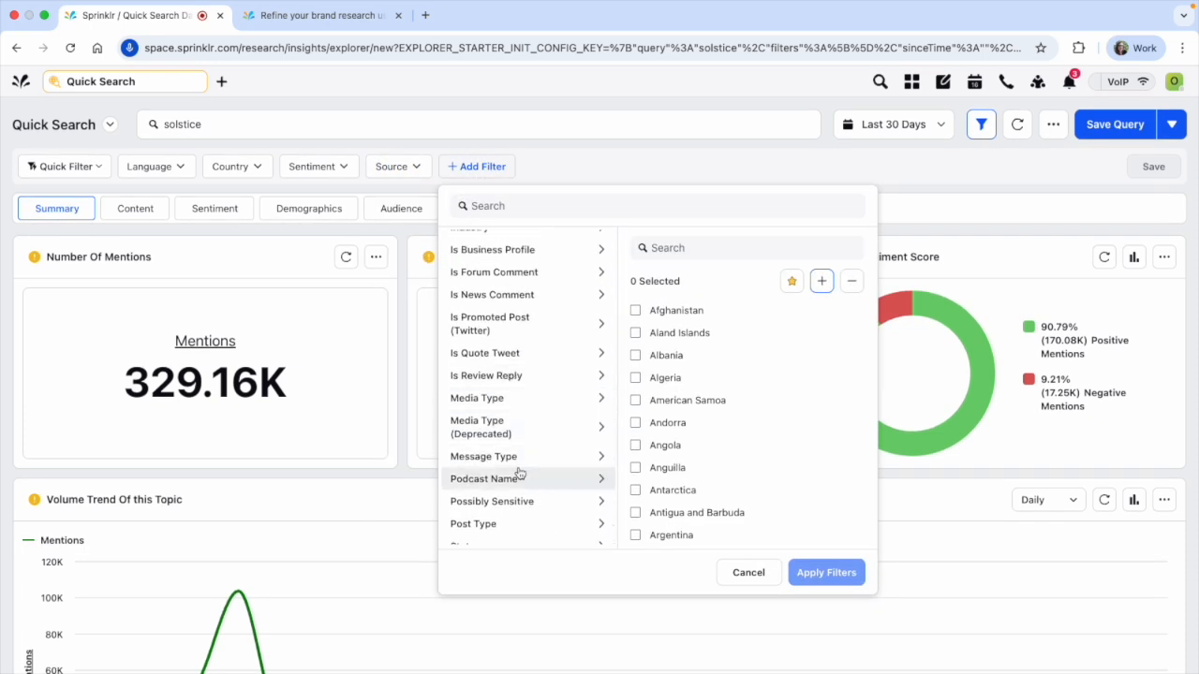
pyautogui.click(513, 406)
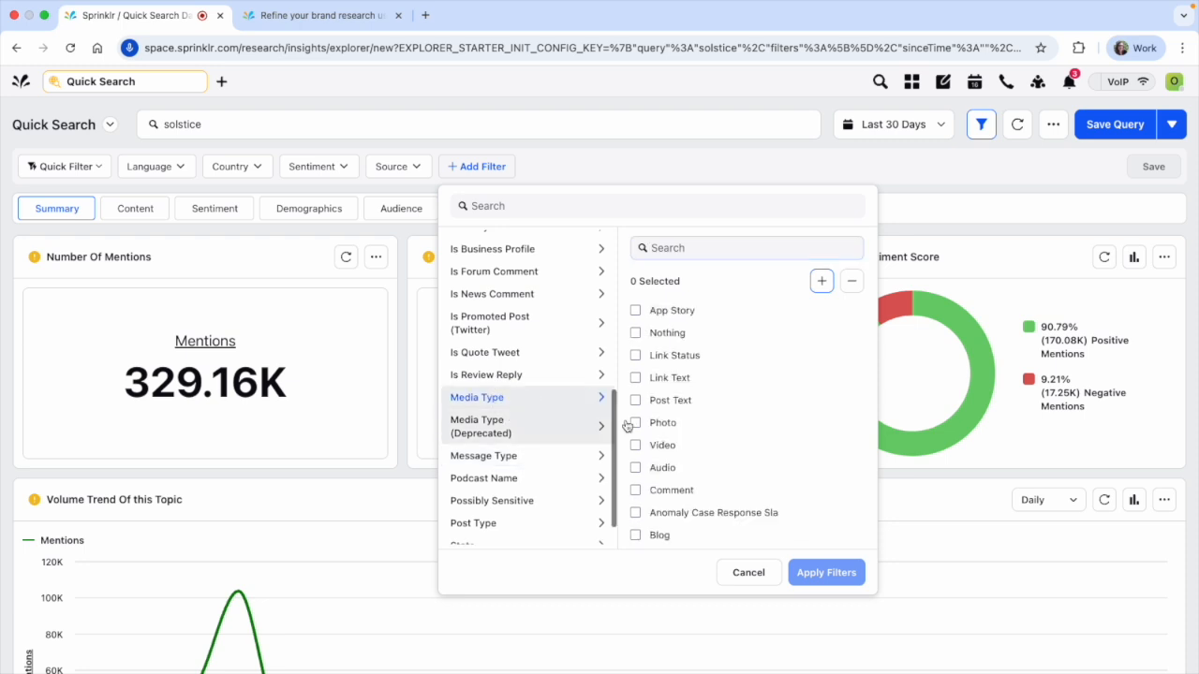
pyautogui.scroll(-1, 697, 436)
pyautogui.click(695, 428)
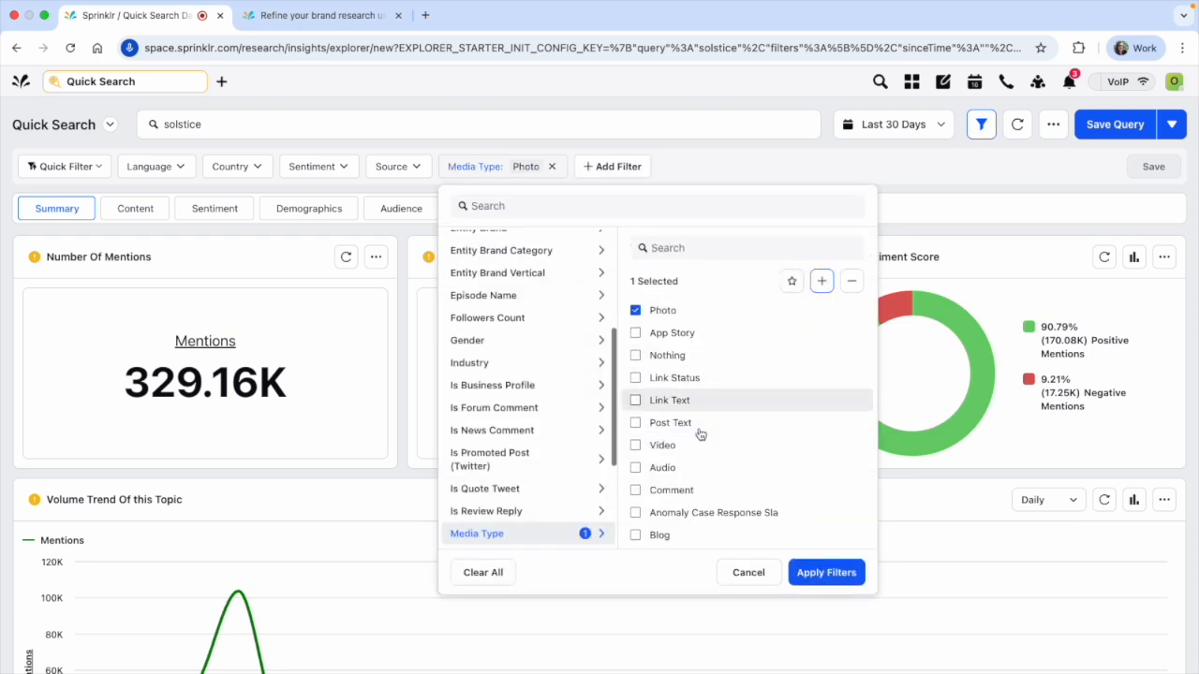
pyautogui.click(818, 573)
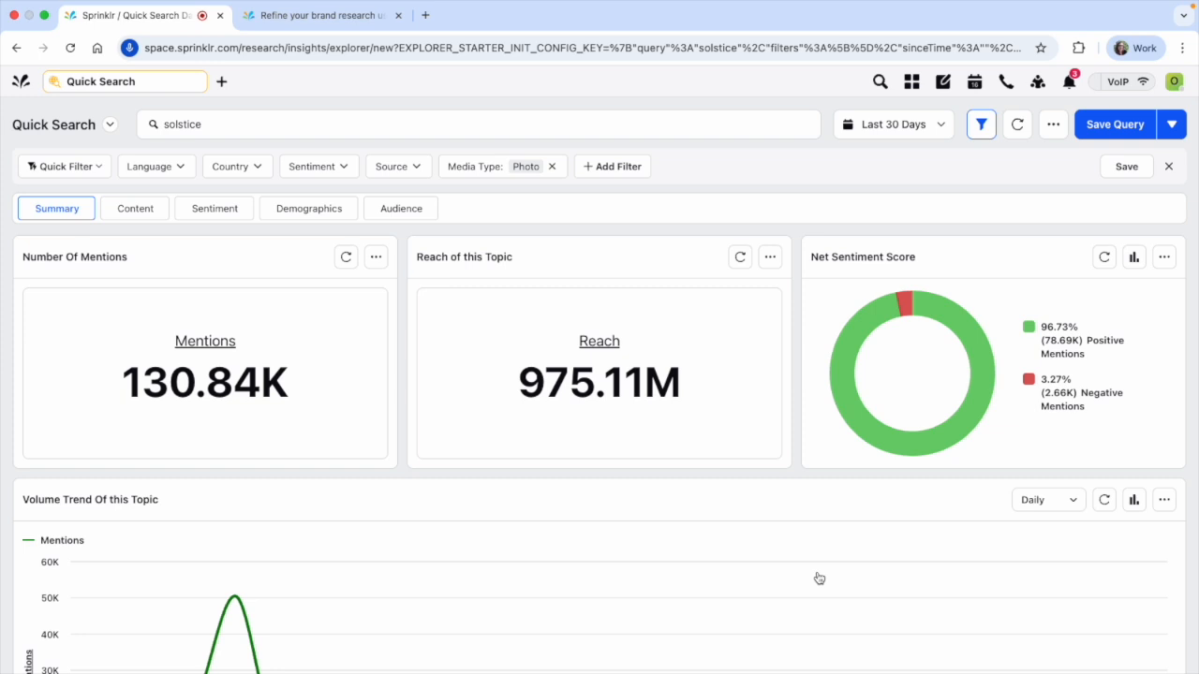
# Review the photo-only results in the Summary section and the most recent posts in the Content section
pyautogui.scroll(-1, 609, 543)
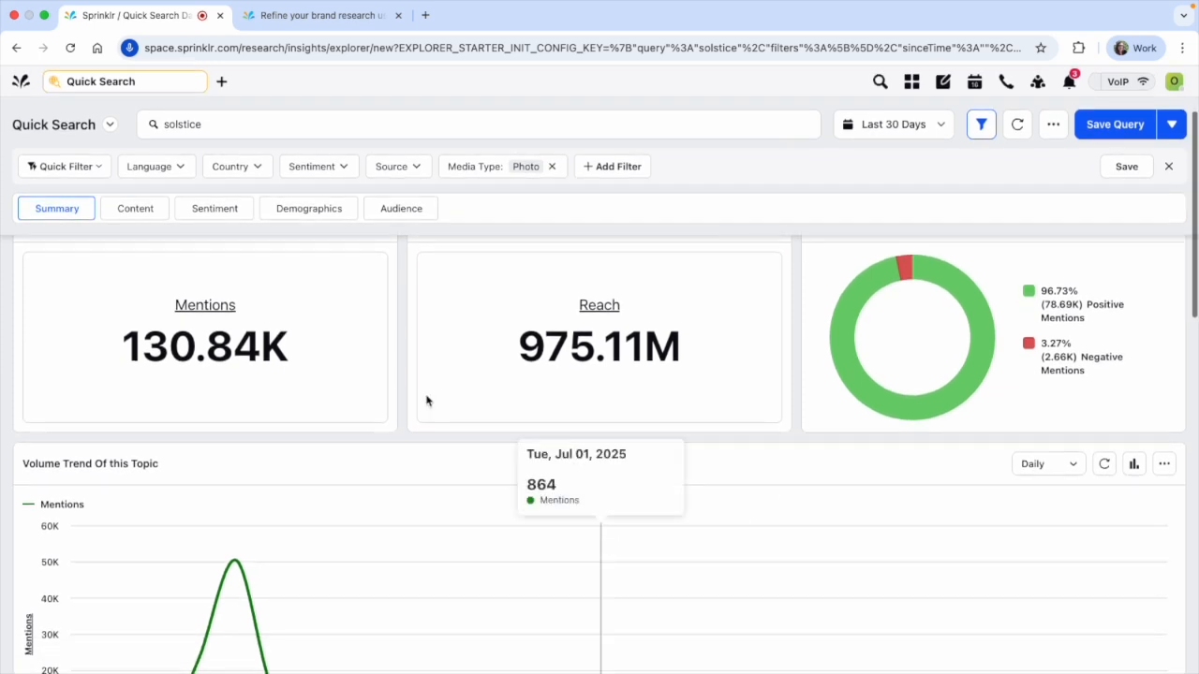
pyautogui.scroll(-10, 577, 403)
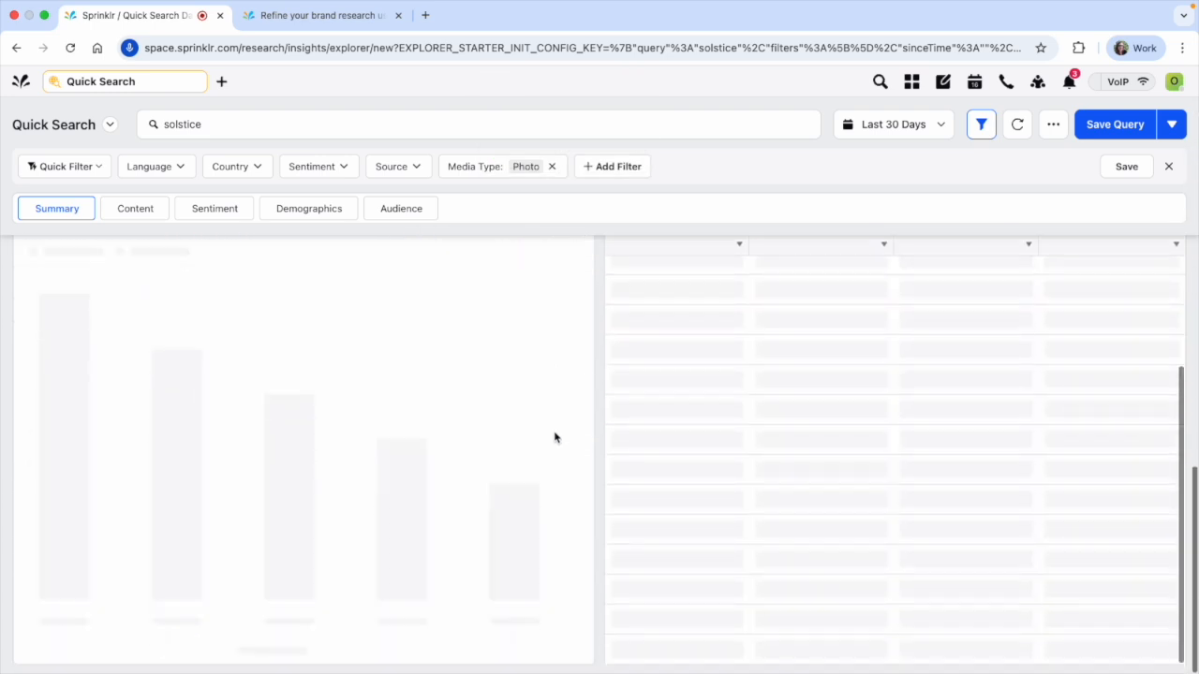
pyautogui.click(141, 209)
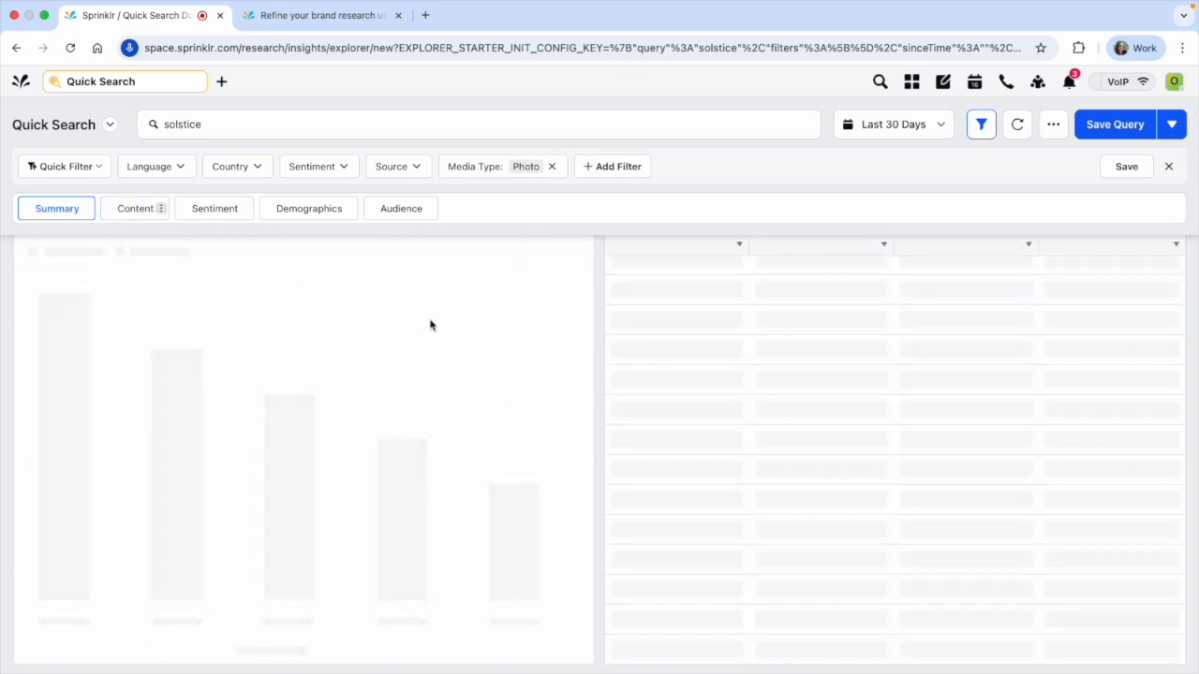
pyautogui.scroll(-5, 350, 418)
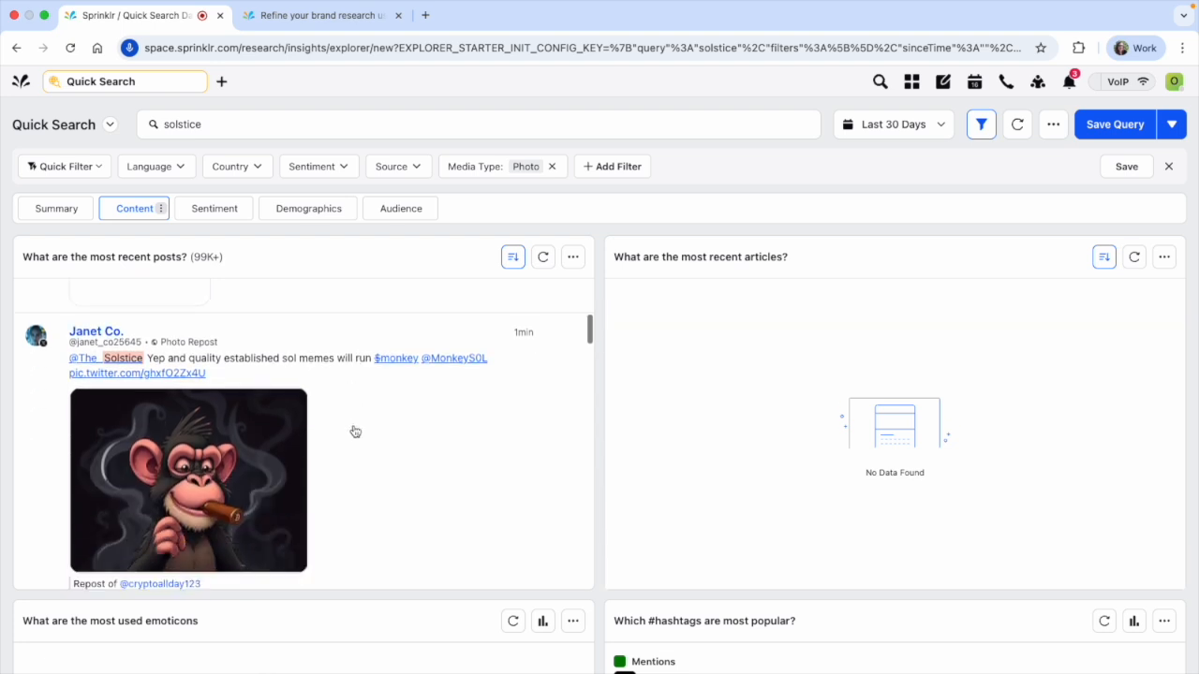
pyautogui.scroll(-6, 381, 433)
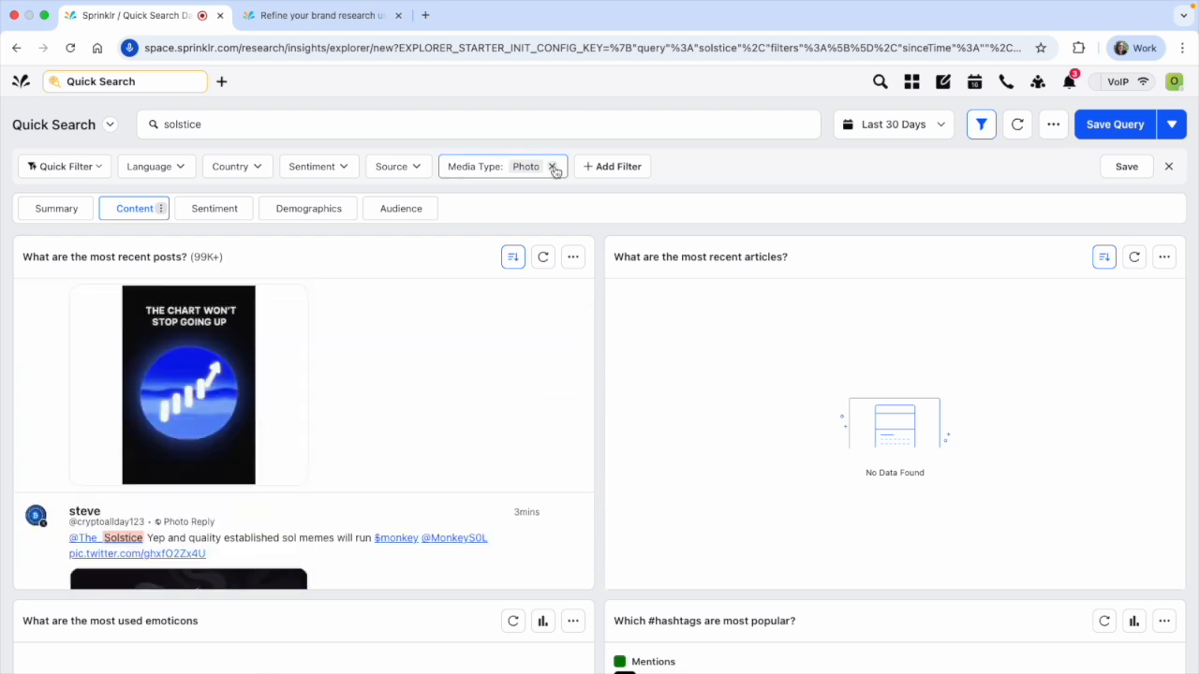
# Remove the Photo media type filter, return to the Summary section and glance at the Country filter options
pyautogui.click(553, 167)
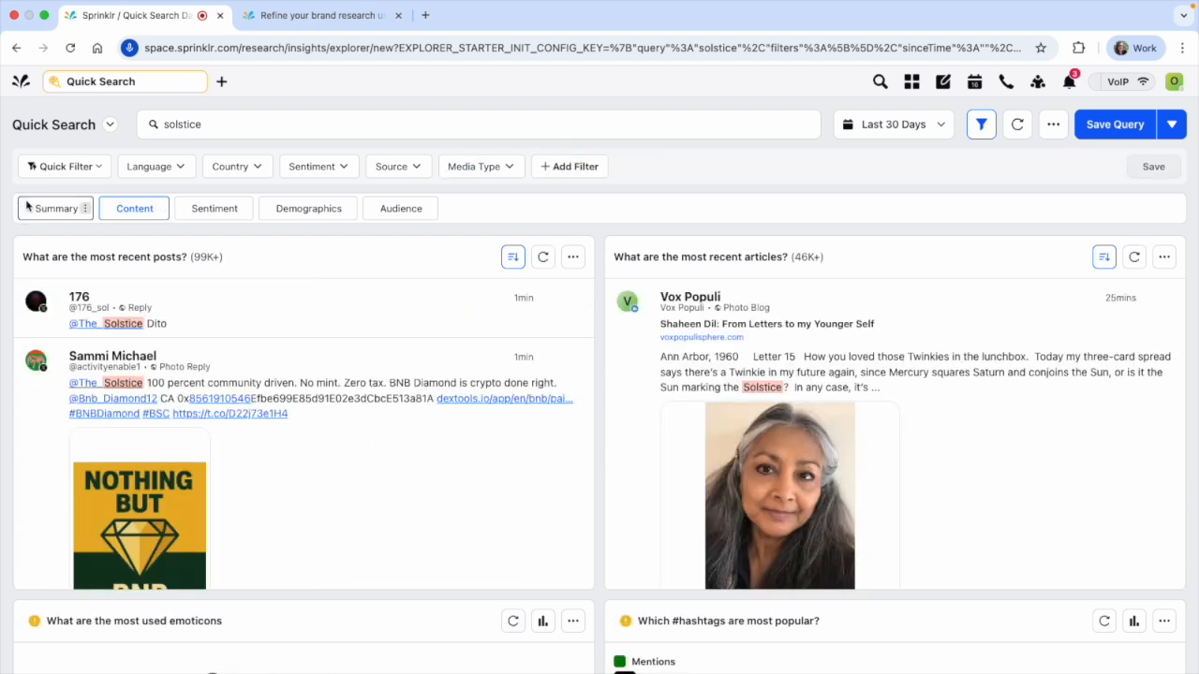
pyautogui.click(29, 207)
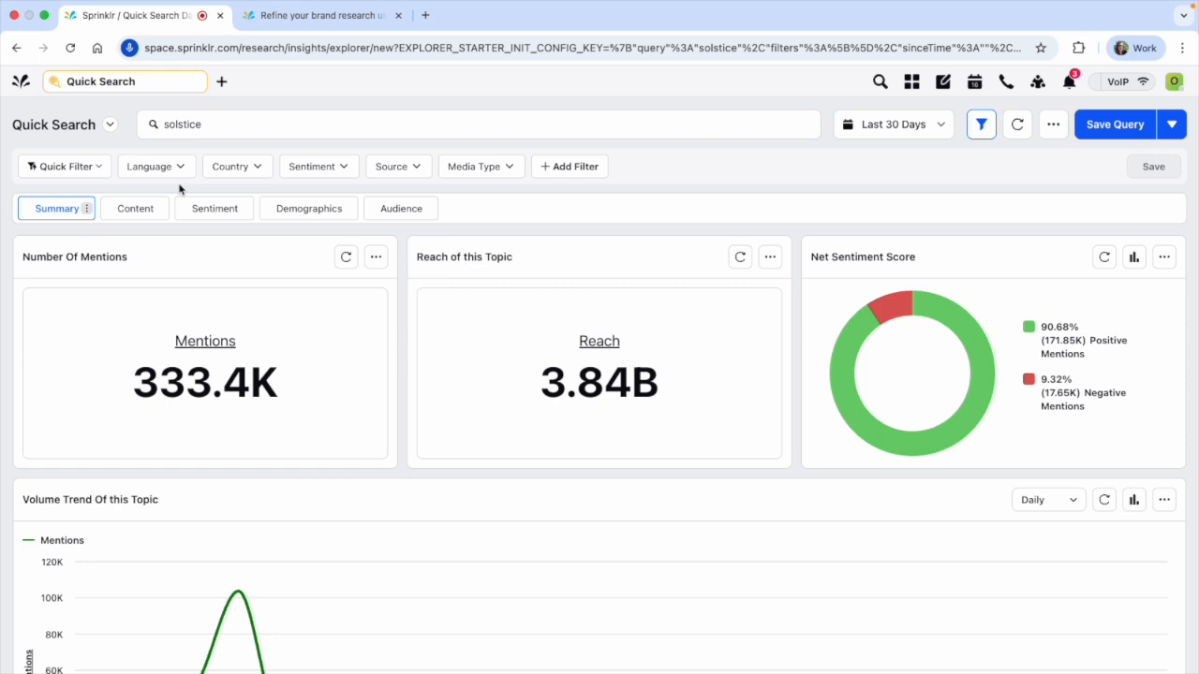
pyautogui.click(234, 170)
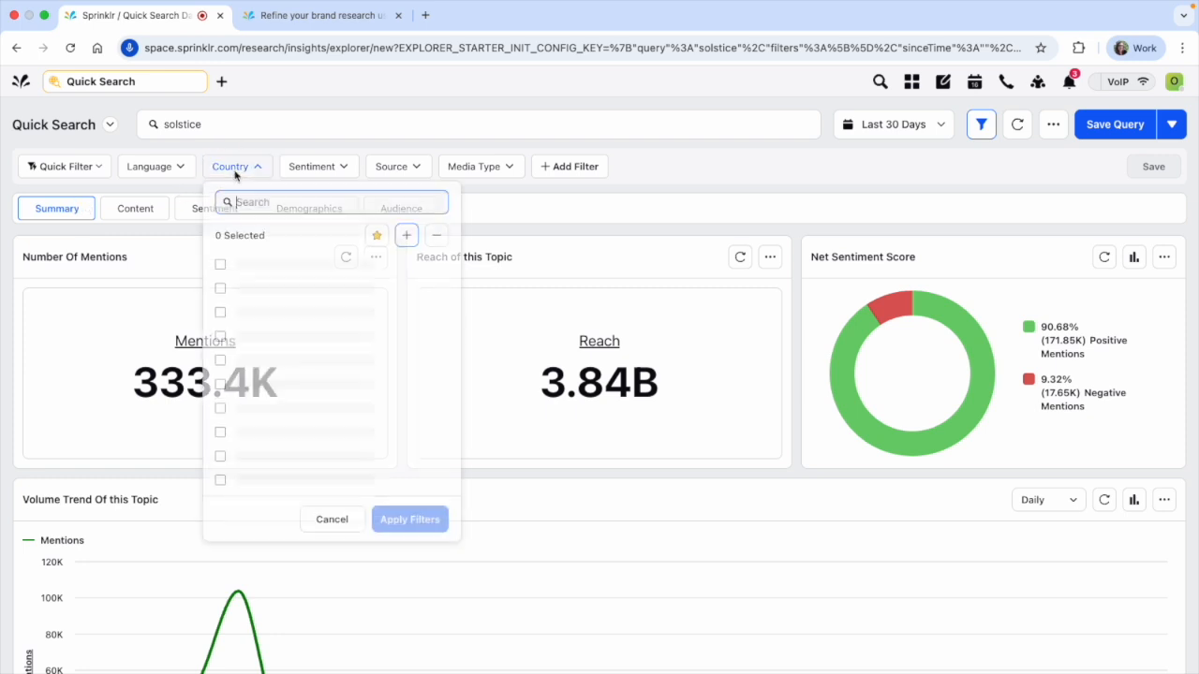
pyautogui.click(359, 153)
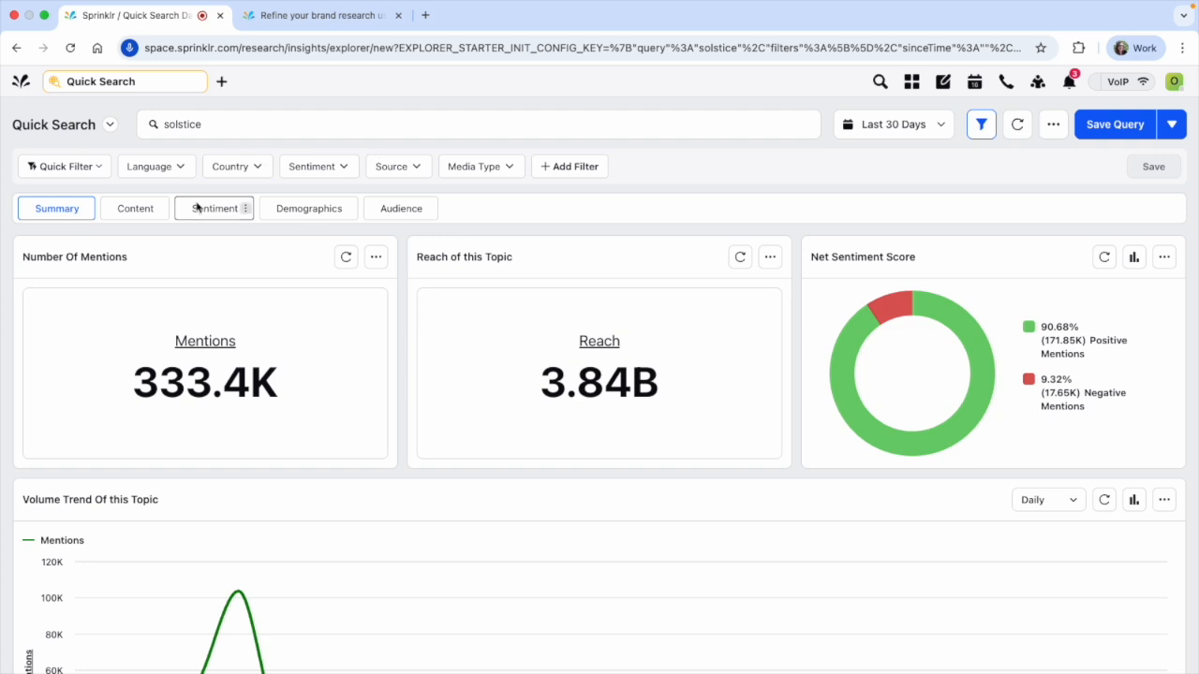
# Examine the Demographics section, including the map of mention locations, gender participation and the countries with the most mentions
pyautogui.click(287, 214)
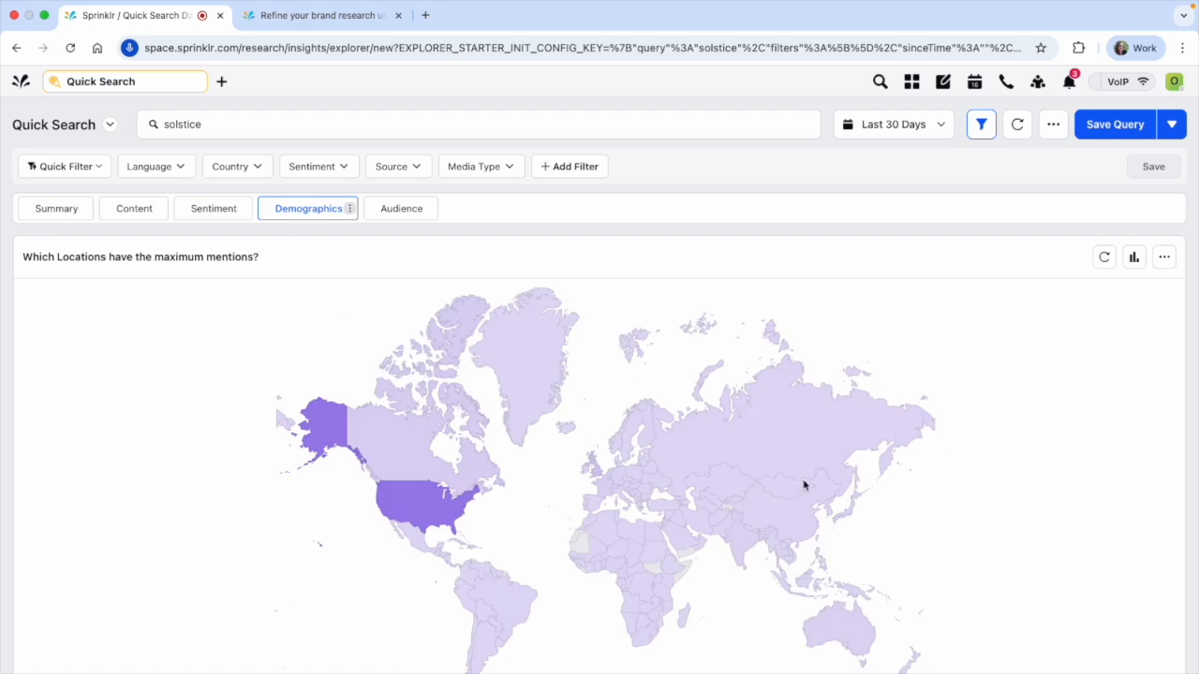
pyautogui.scroll(-2, 650, 287)
pyautogui.scroll(2, 604, 559)
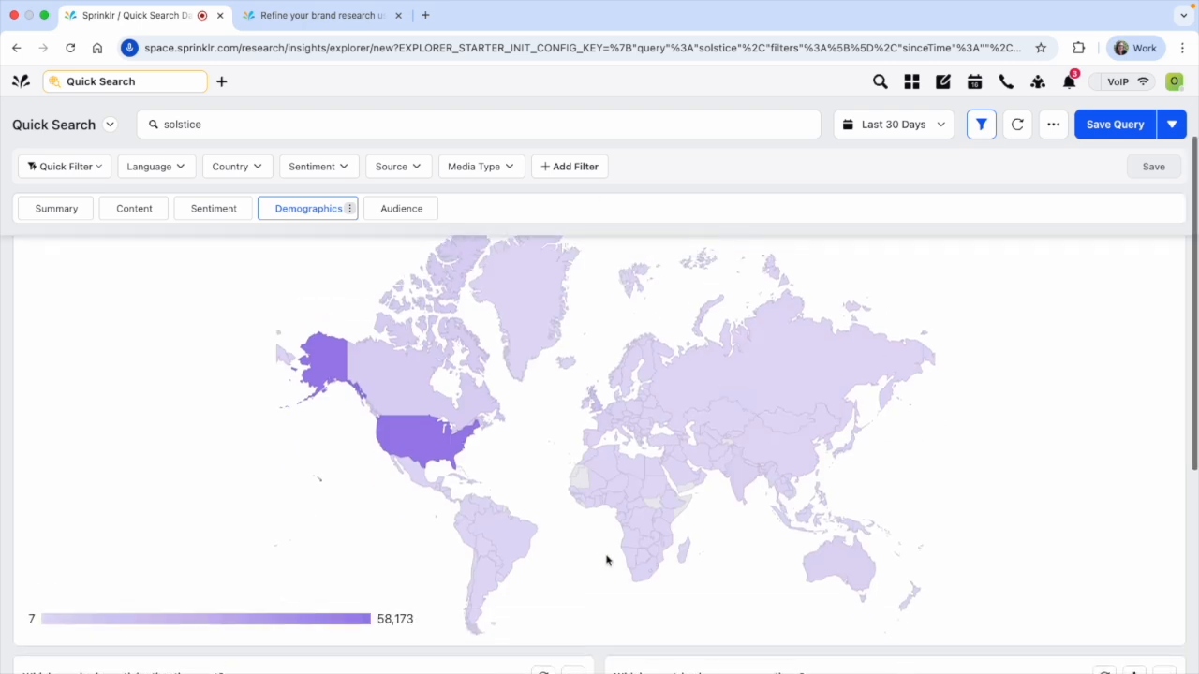
pyautogui.scroll(-1, 600, 560)
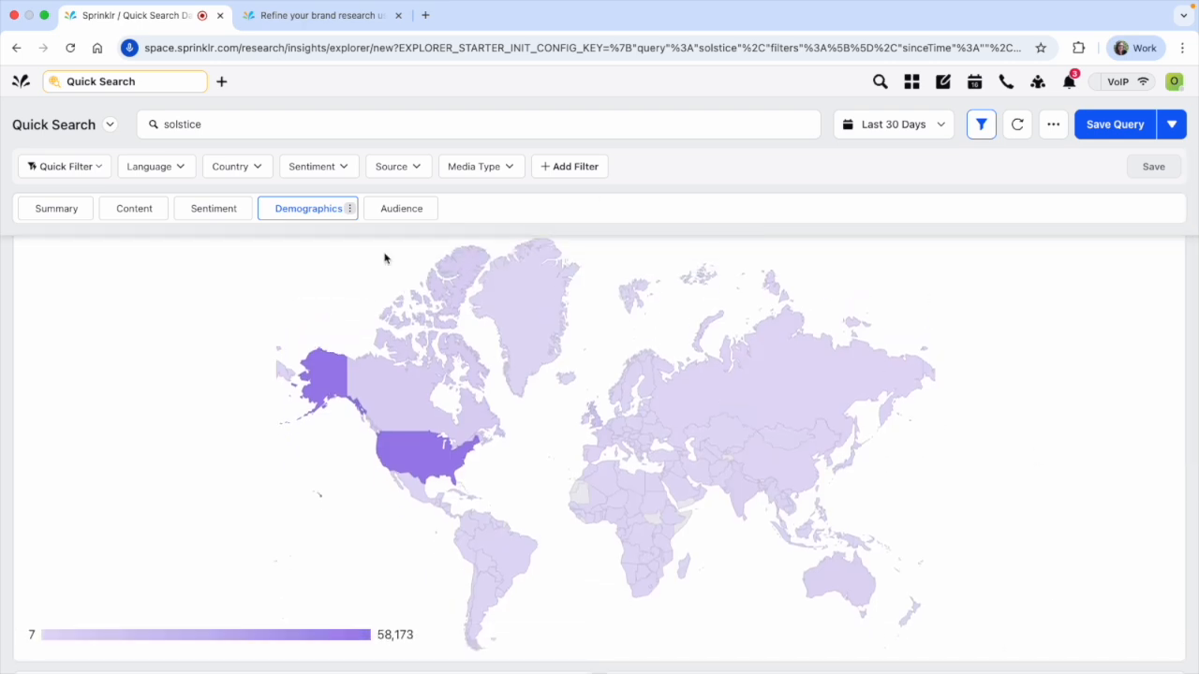
pyautogui.scroll(-8, 447, 554)
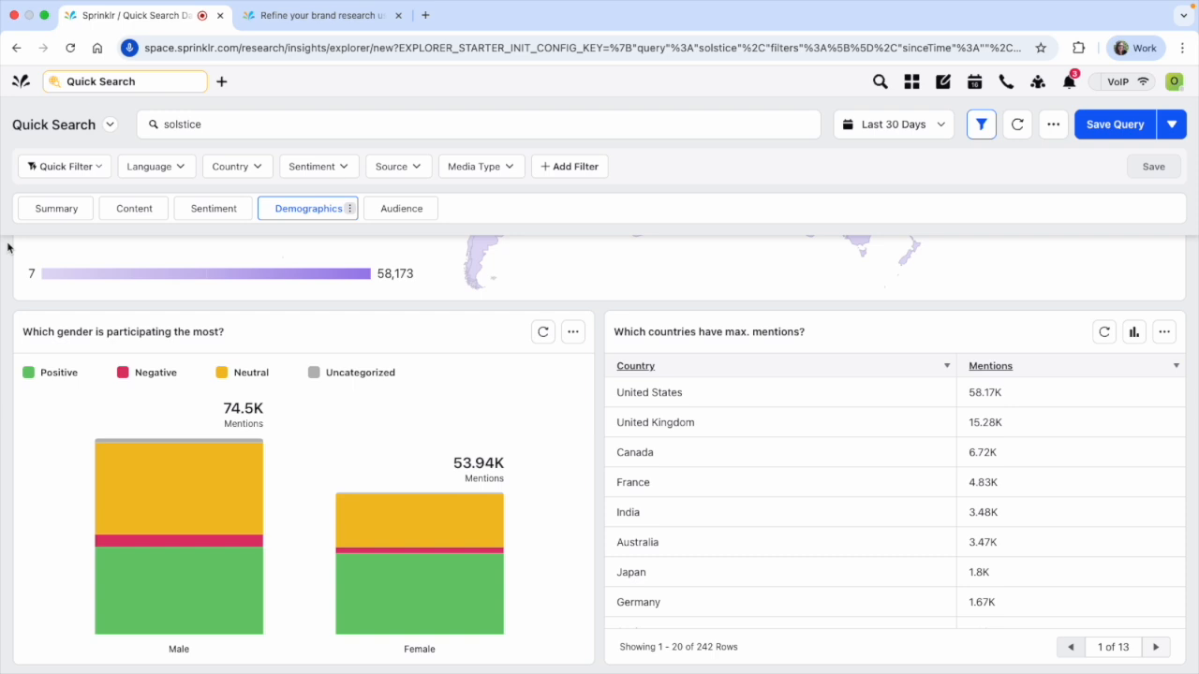
# Search the Country filter options for "uncate" and "unknown", and close the filter without applying anything
pyautogui.click(227, 168)
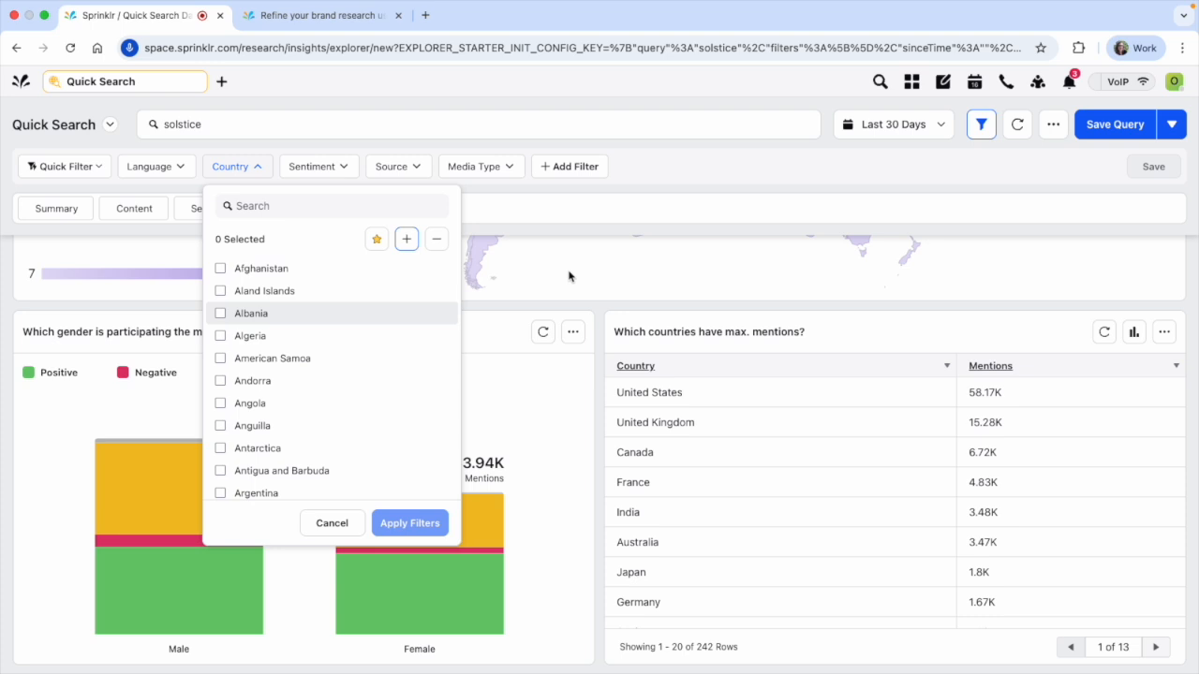
pyautogui.click(362, 213)
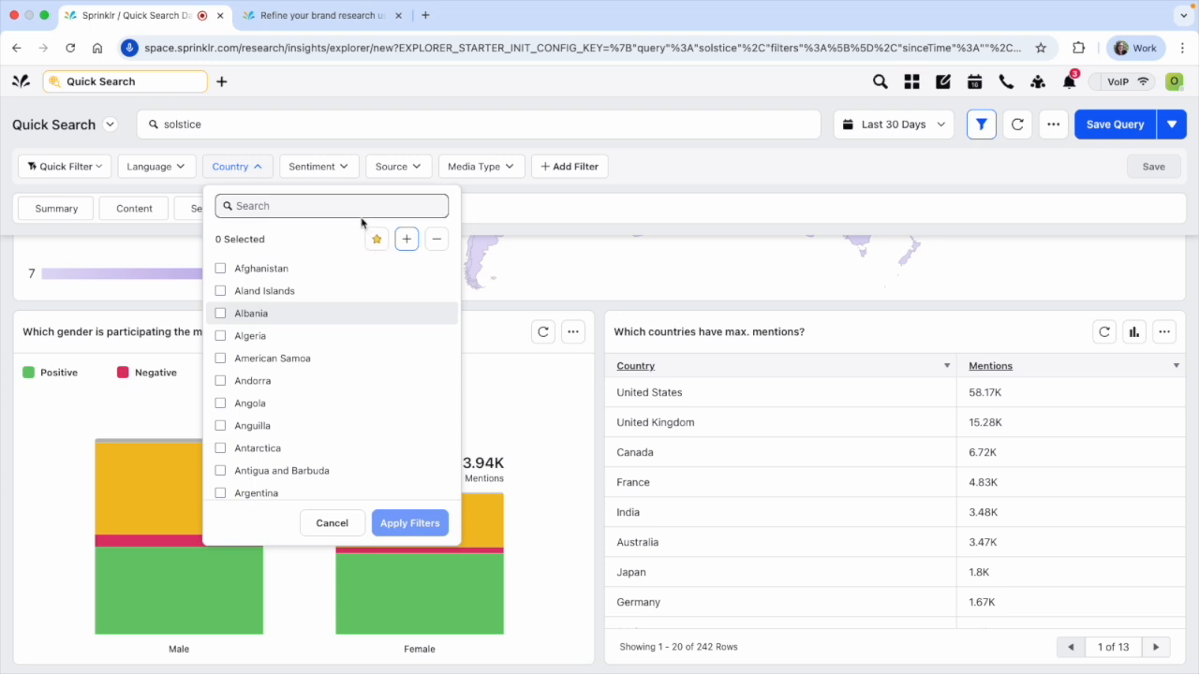
pyautogui.write('uncate')
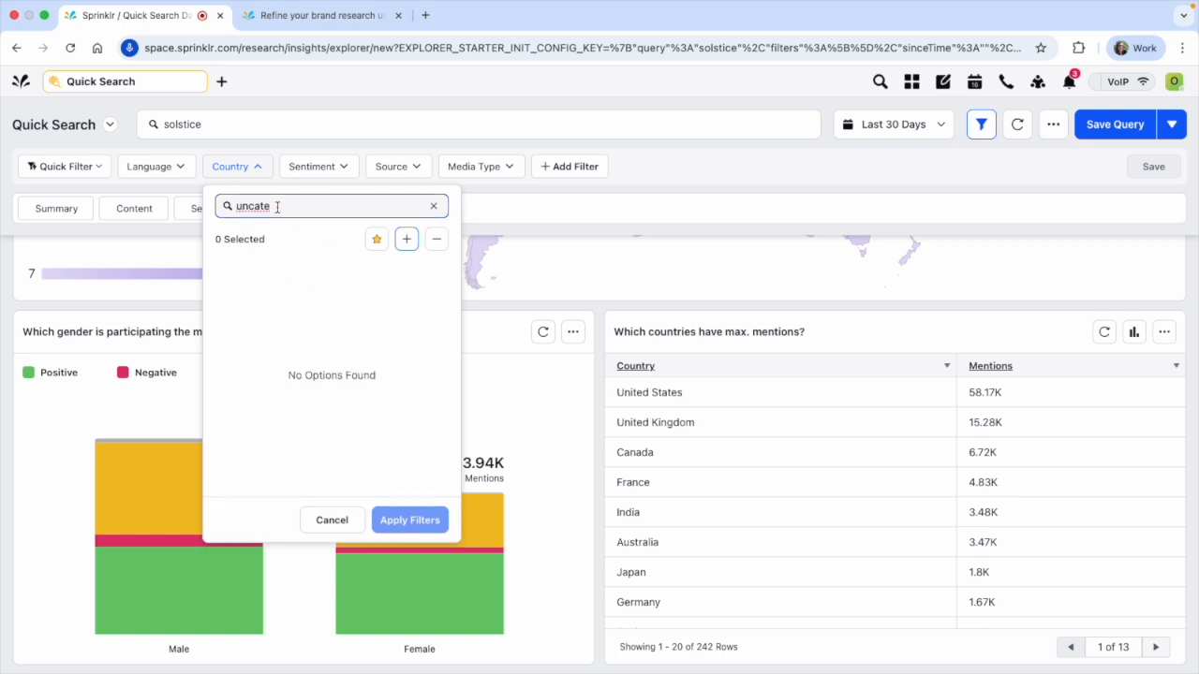
pyautogui.press('BackSpace')
pyautogui.press('BackSpace')
pyautogui.press('BackSpace')
pyautogui.press('BackSpace')
pyautogui.write('known')
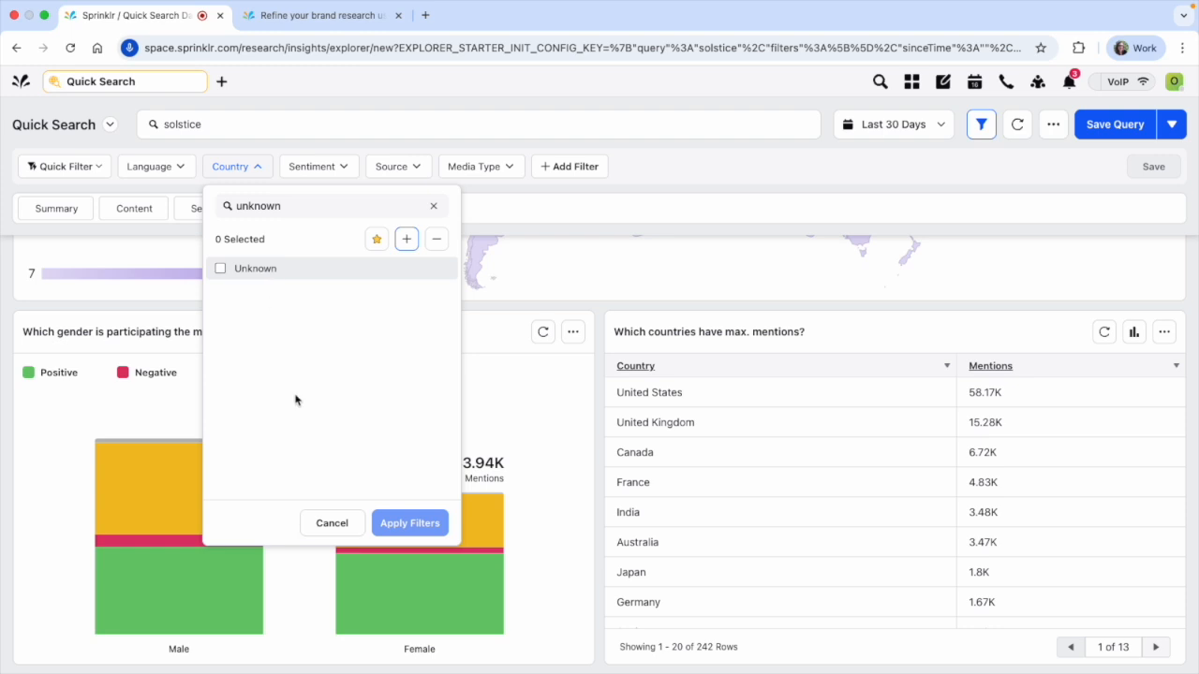
pyautogui.click(332, 523)
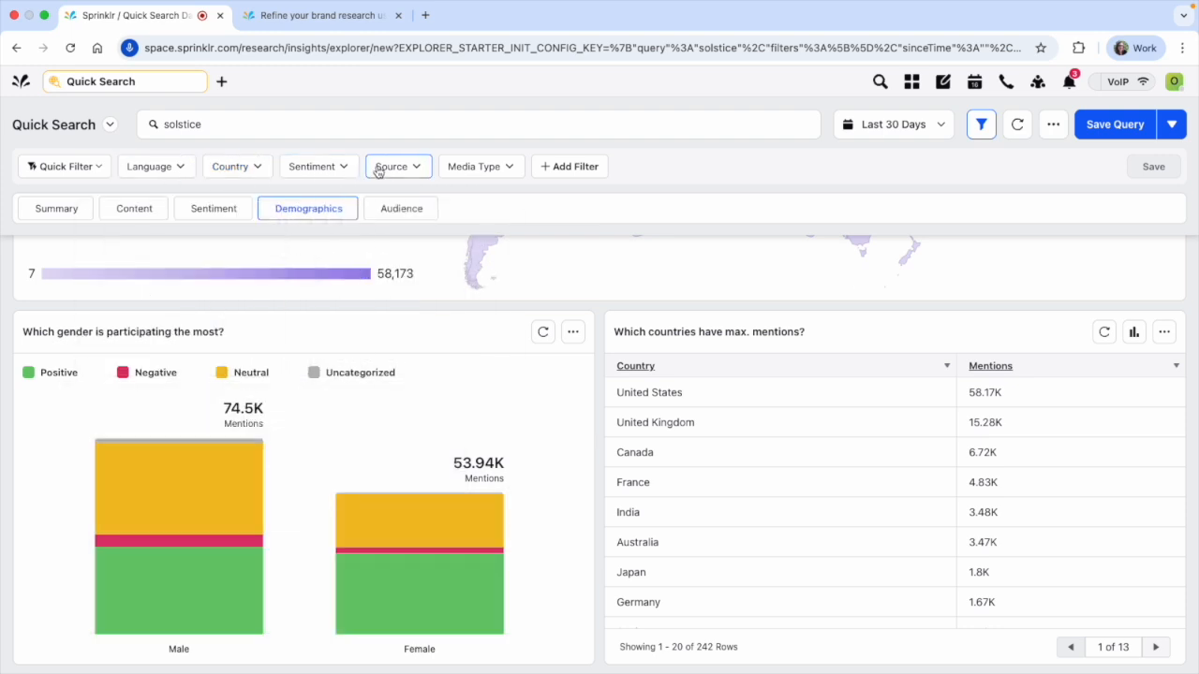
# Browse the additional filter types that can be added to the query, and close the list without choosing one
pyautogui.click(568, 167)
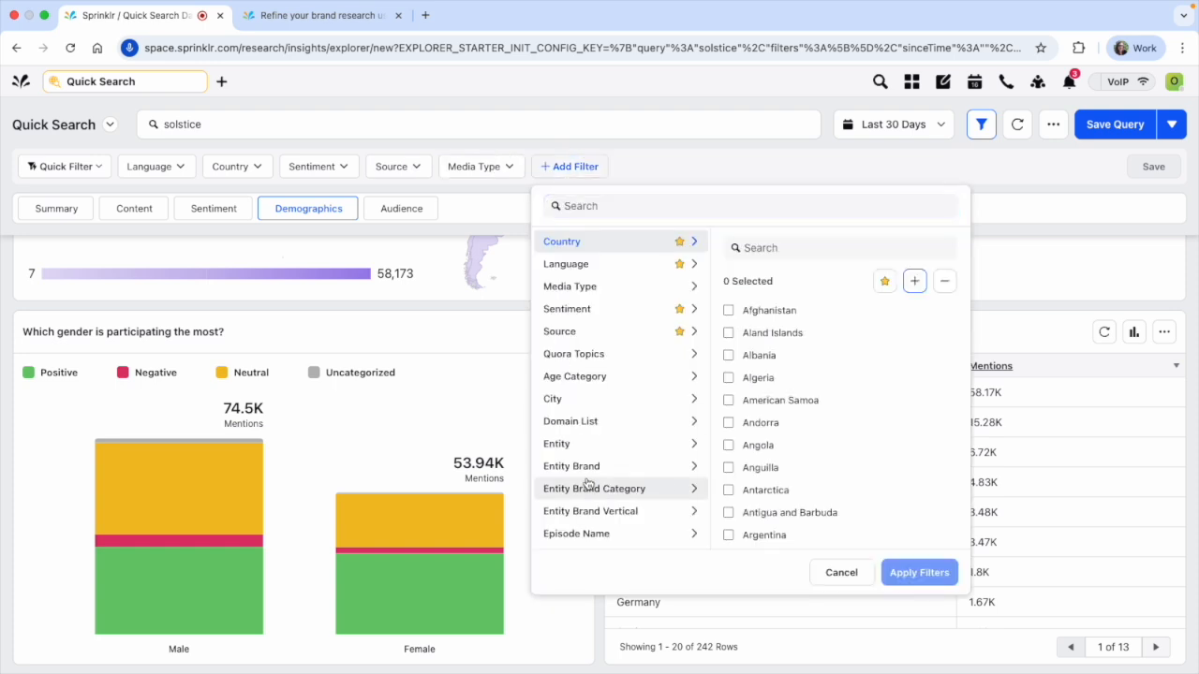
pyautogui.scroll(-2, 585, 485)
pyautogui.scroll(-2, 587, 482)
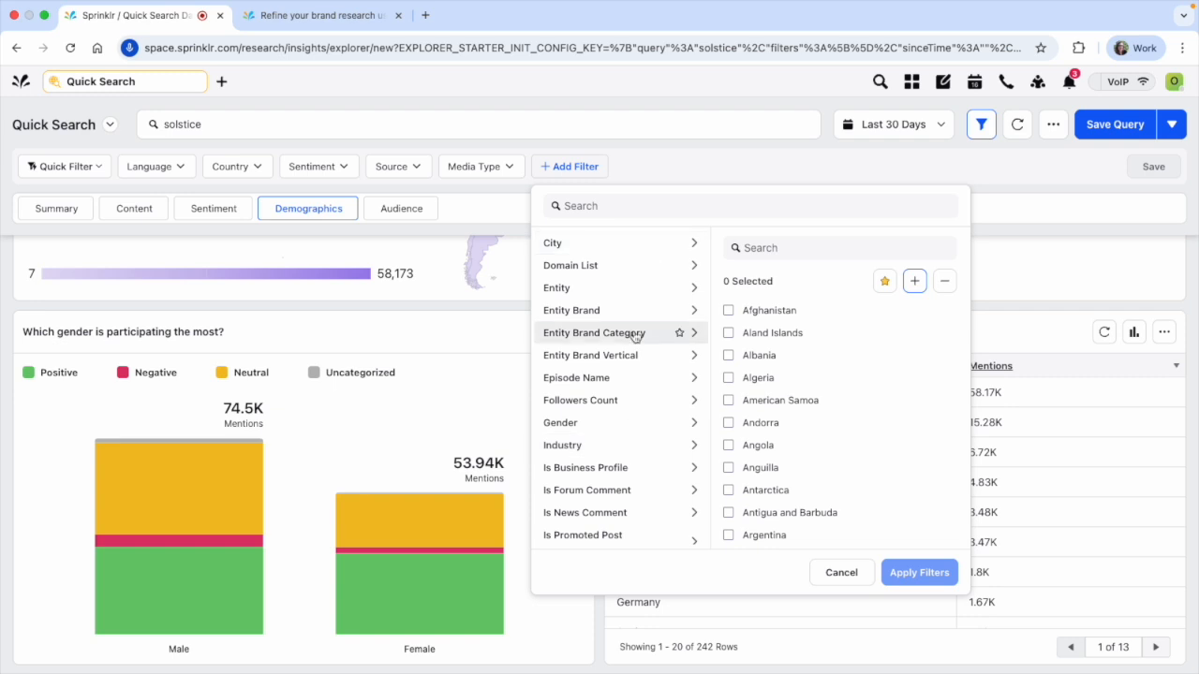
pyautogui.scroll(3, 626, 319)
pyautogui.click(693, 180)
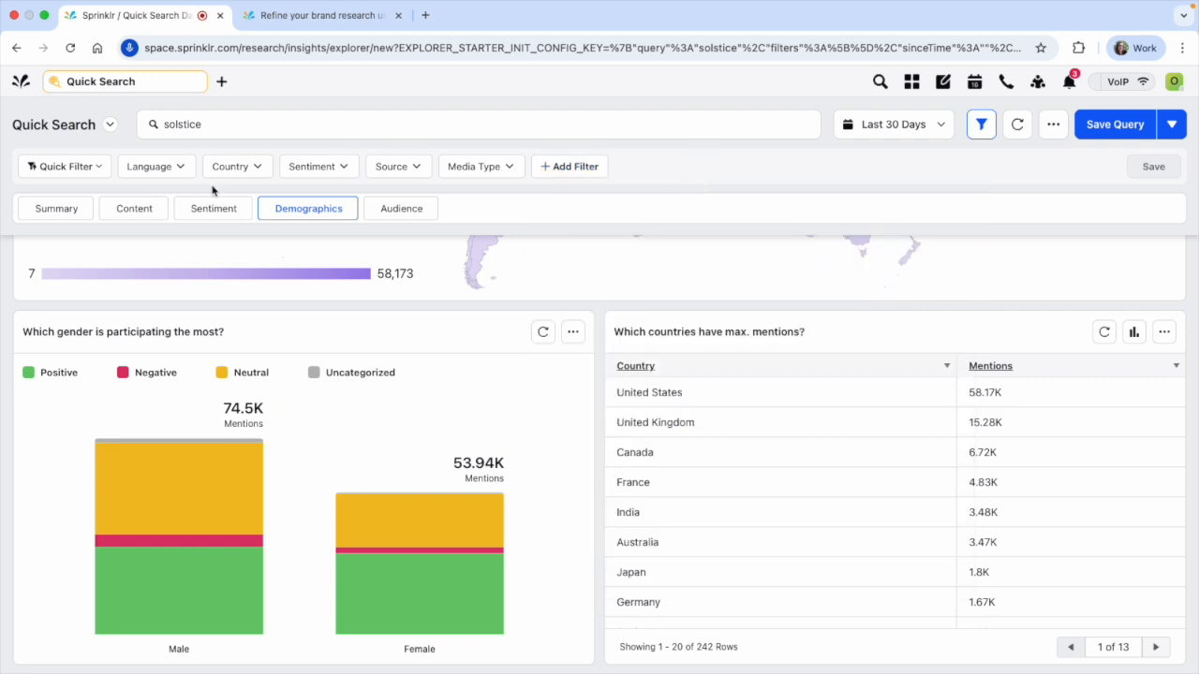
# Review the Summary section's volume trend, top discussion themes and content types, and glance at the Language filter options
pyautogui.click(65, 208)
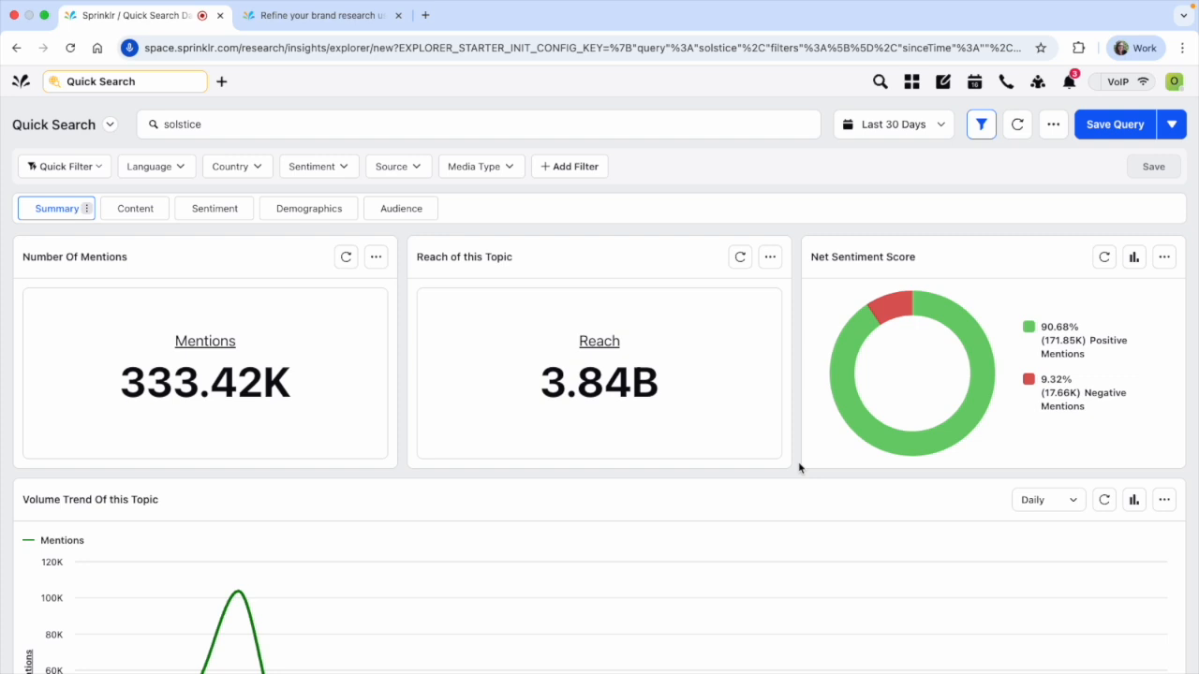
pyautogui.scroll(-5, 799, 467)
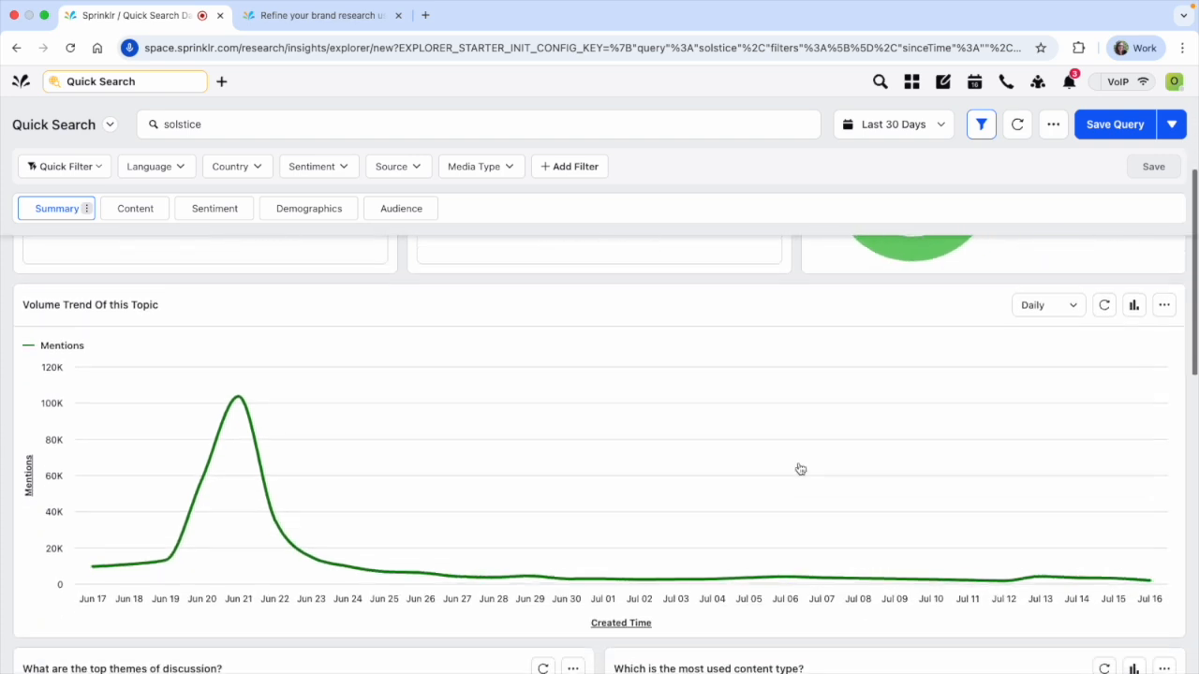
pyautogui.scroll(-1, 797, 468)
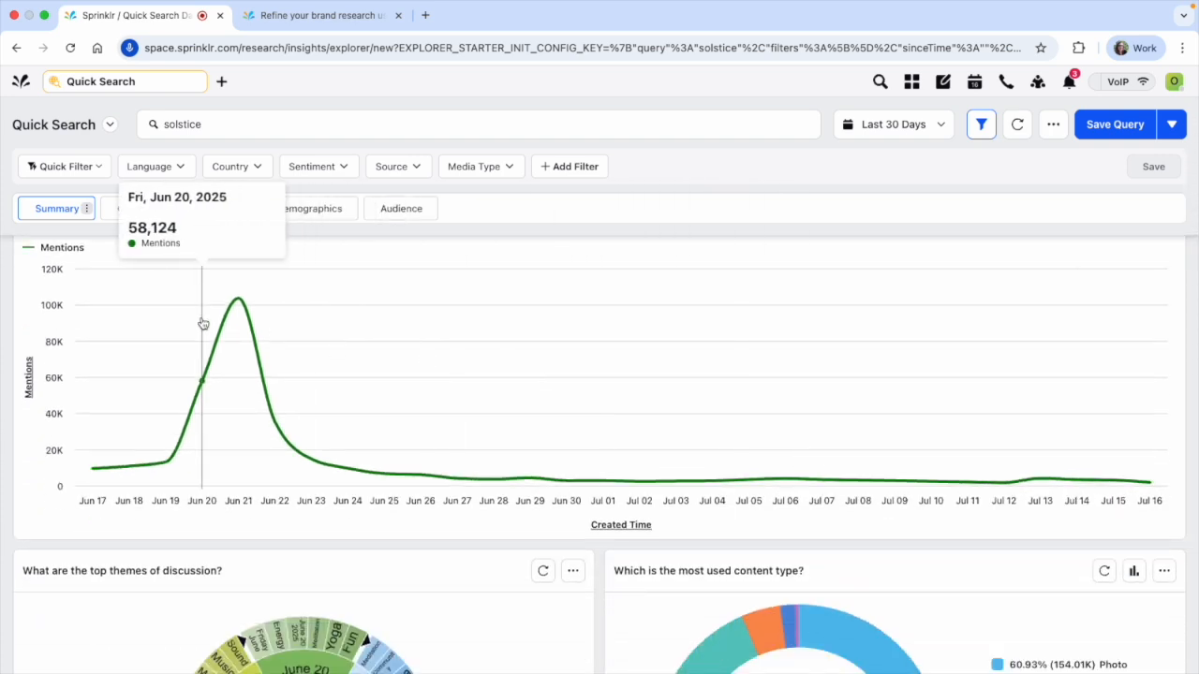
pyautogui.scroll(3, 44, 357)
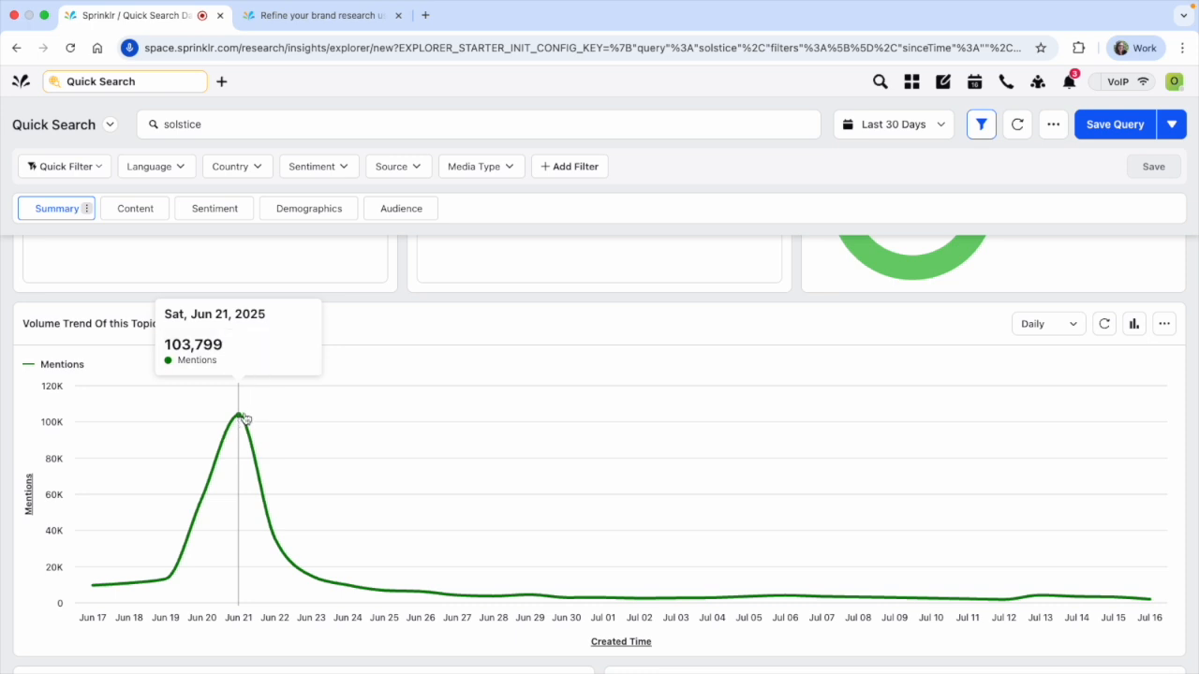
pyautogui.scroll(-1, 249, 431)
pyautogui.scroll(-5, 250, 437)
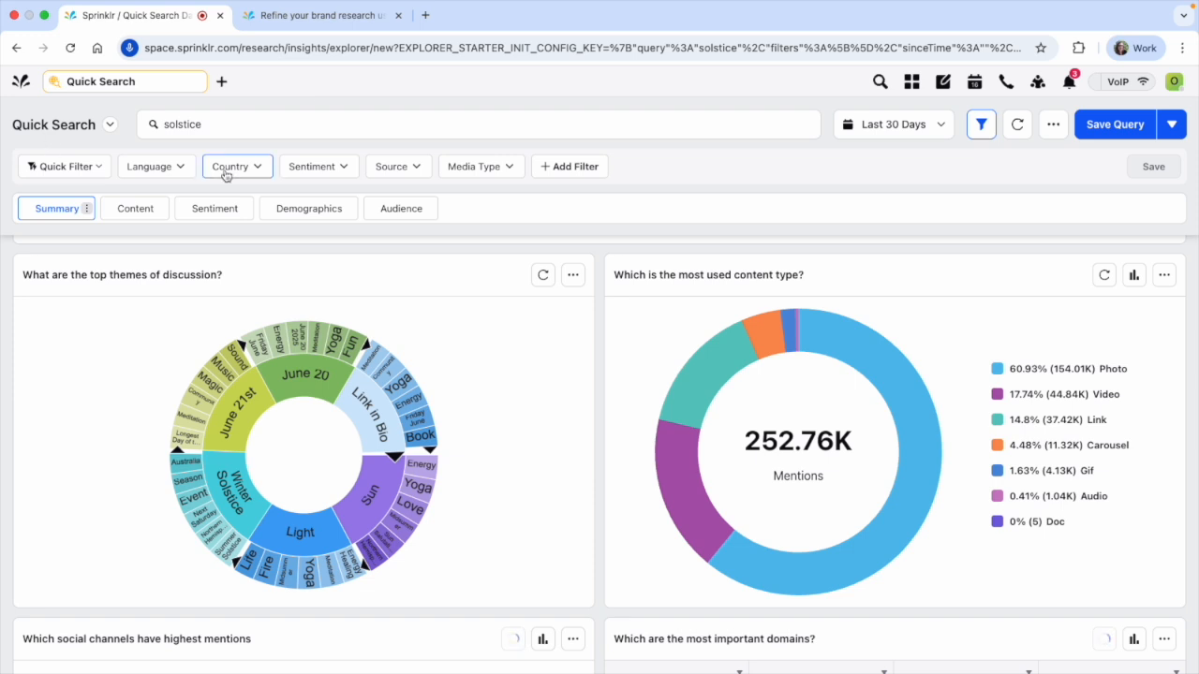
pyautogui.click(182, 169)
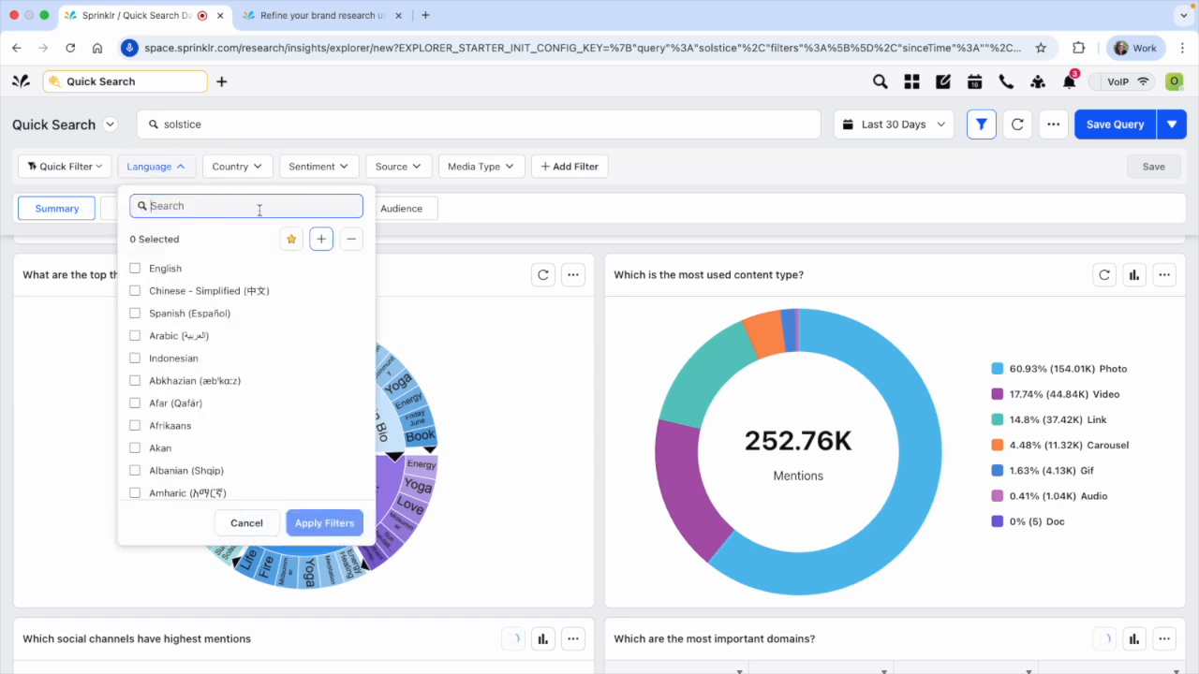
pyautogui.click(461, 194)
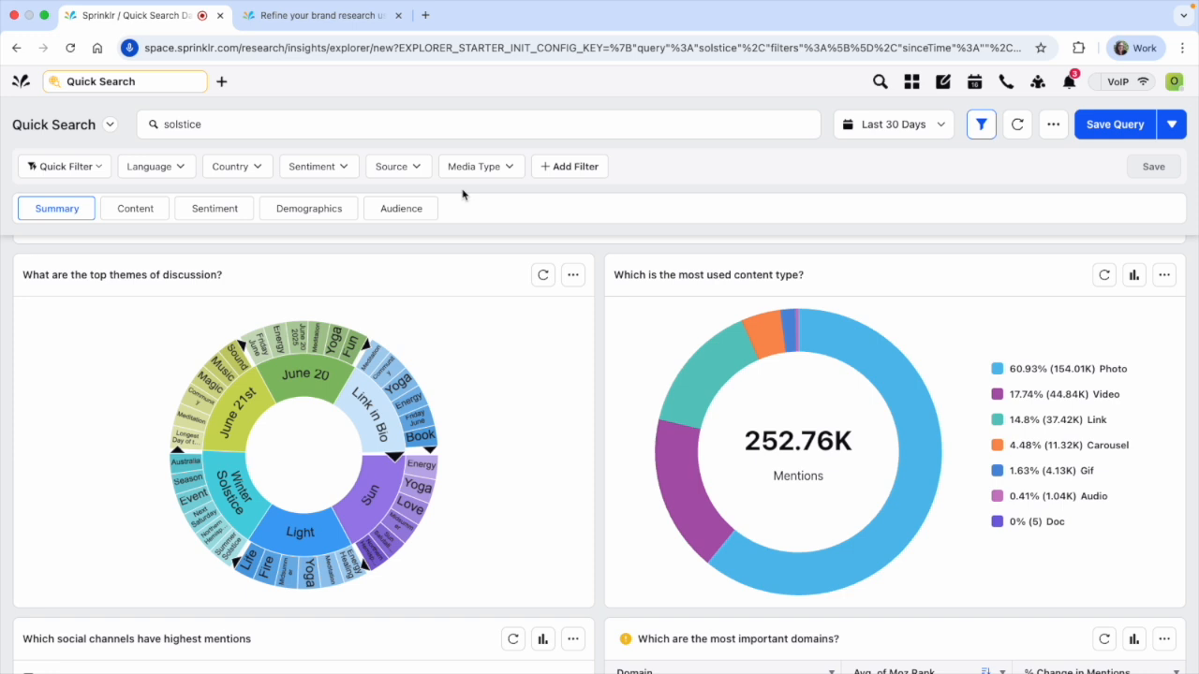
# Change the search query to "solstice NOT winter" and run it
pyautogui.click(292, 134)
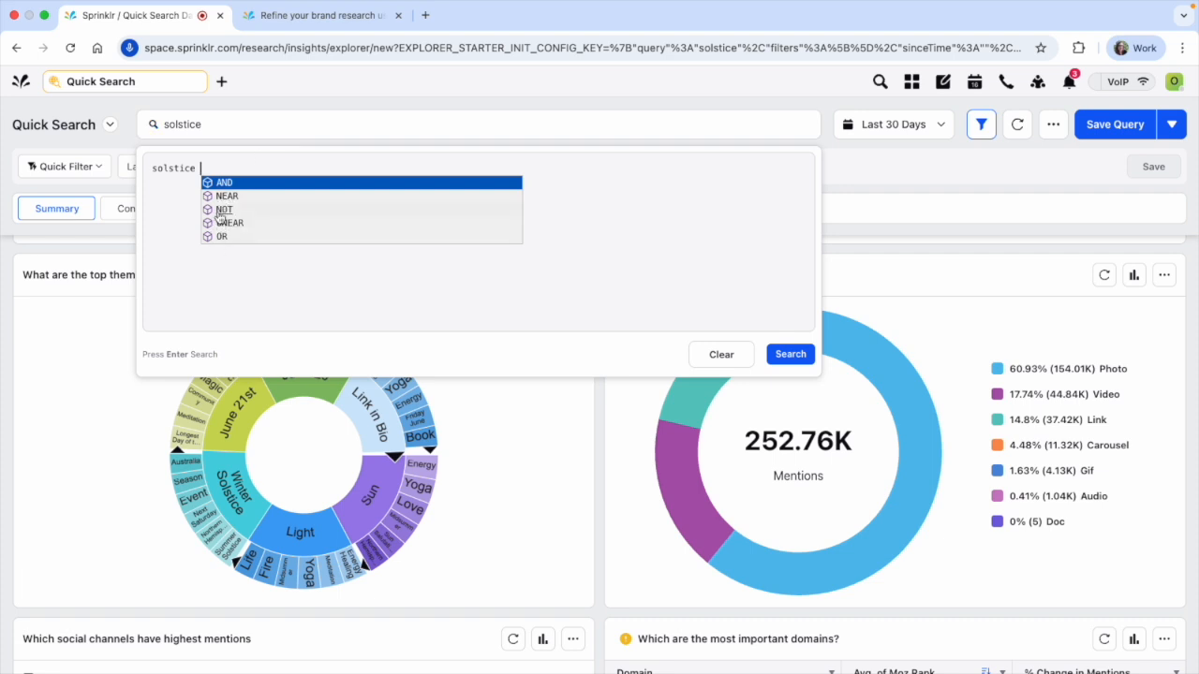
pyautogui.click(222, 210)
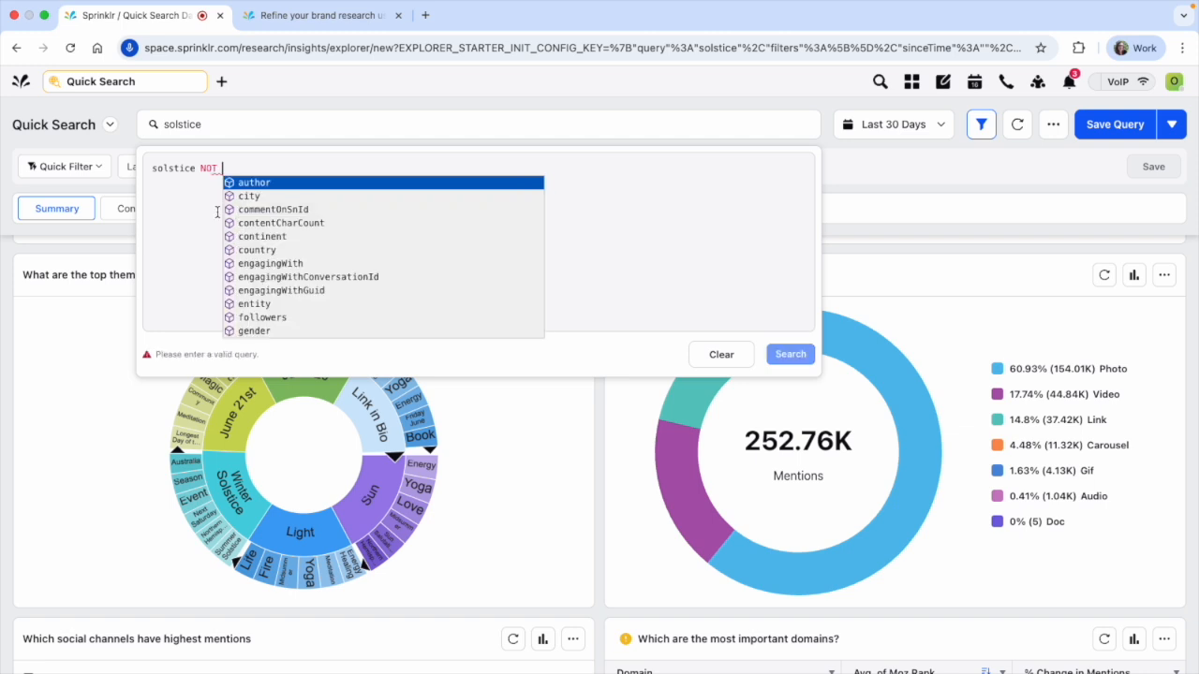
pyautogui.write('winter')
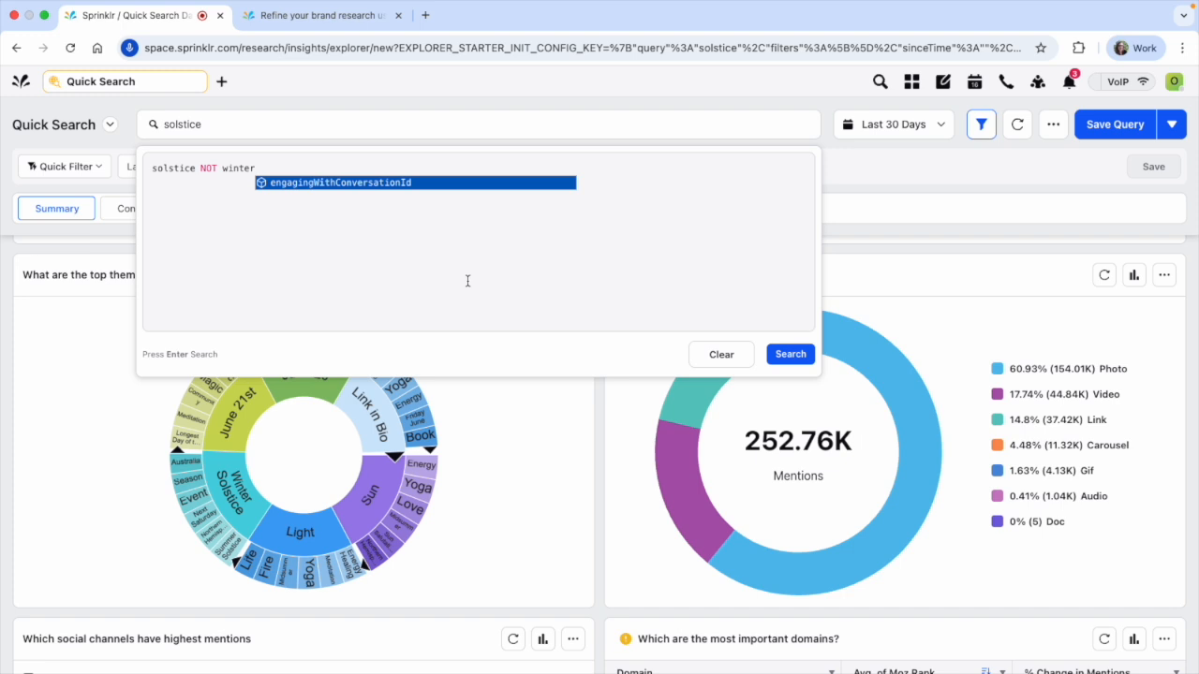
pyautogui.click(802, 361)
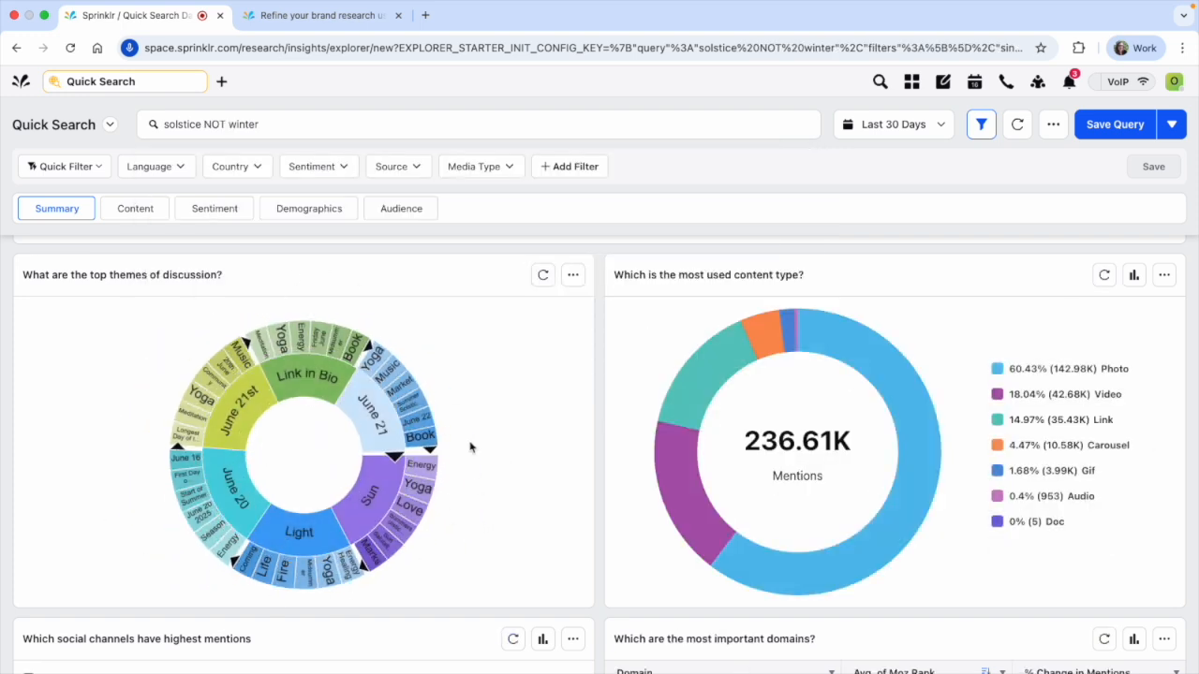
# Review the refined query's mentions, reach, sentiment, volume trend, top themes and content types in the Summary section
pyautogui.scroll(5, 474, 428)
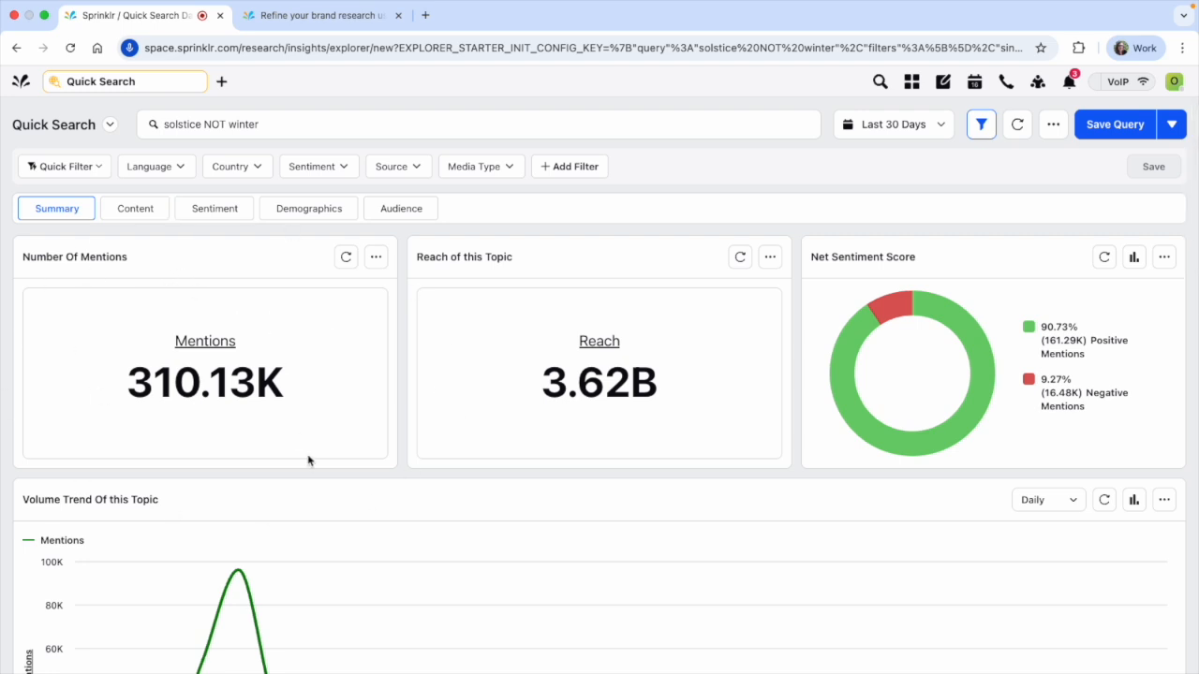
pyautogui.scroll(-5, 308, 460)
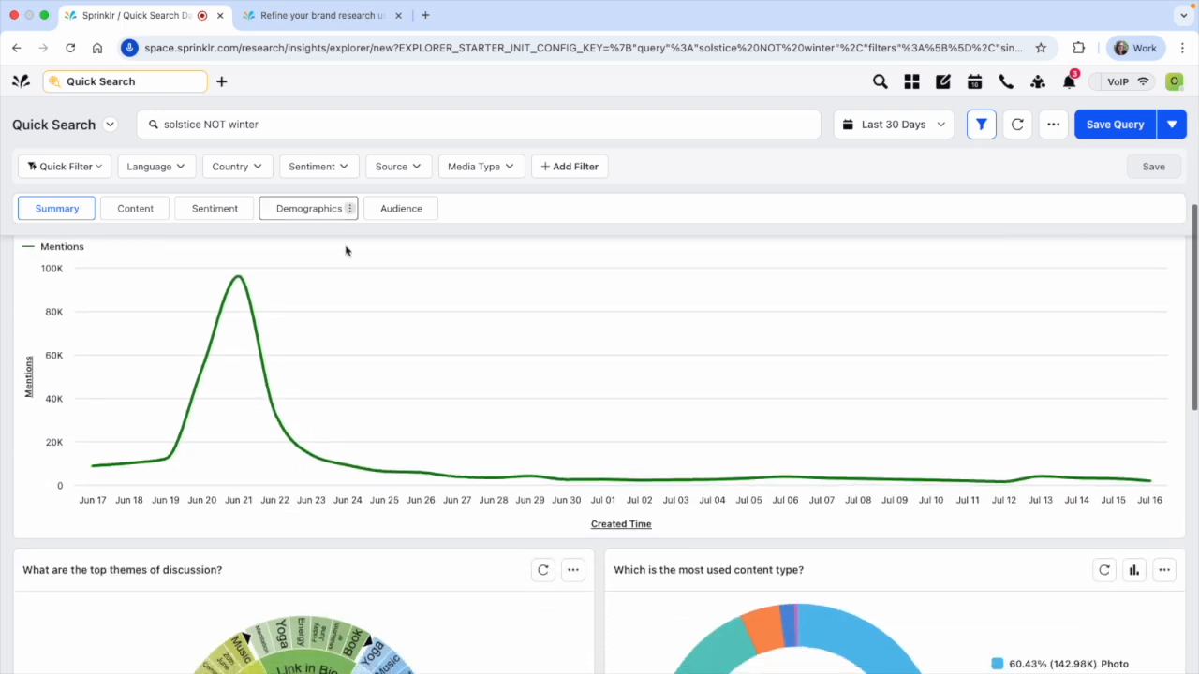
pyautogui.scroll(-3, 599, 500)
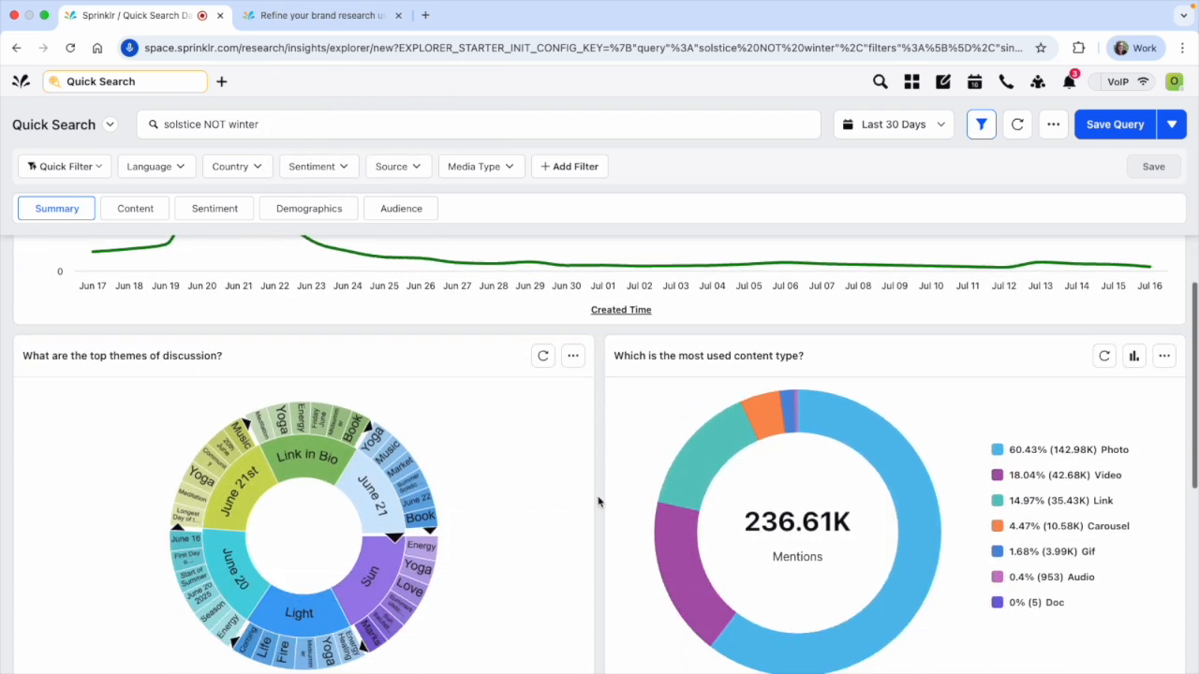
# Replace the search query with the exact phrase "summer solstice" in quotation marks and run it
pyautogui.scroll(-2, 598, 502)
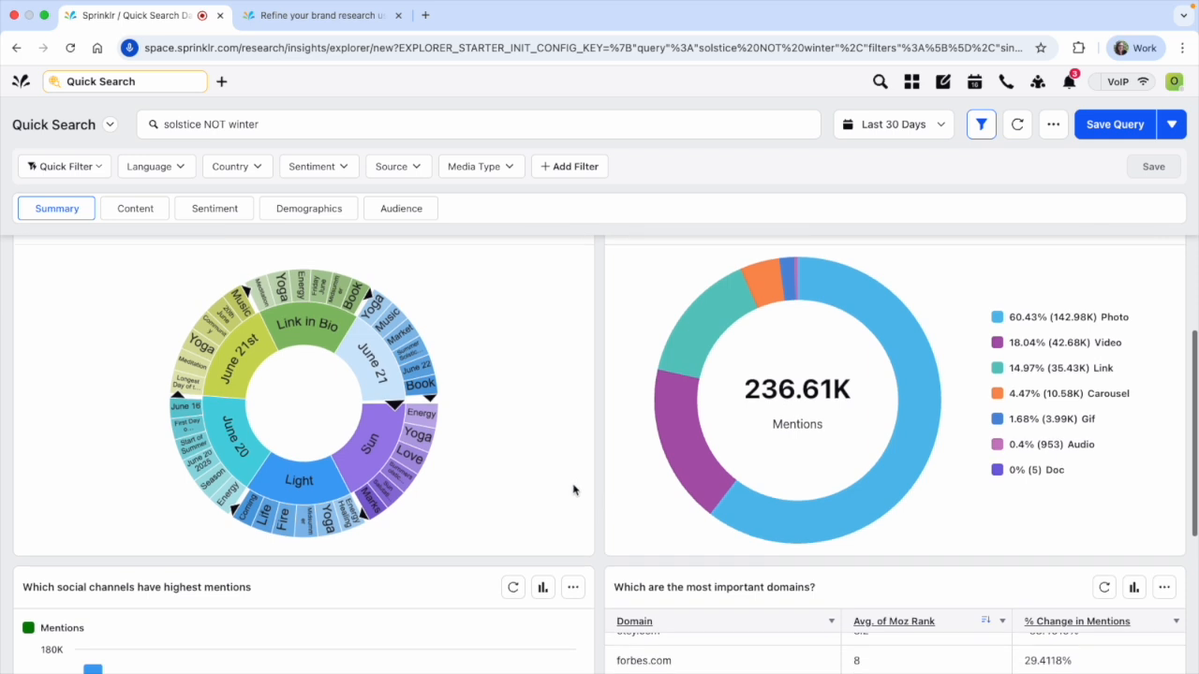
pyautogui.click(227, 125)
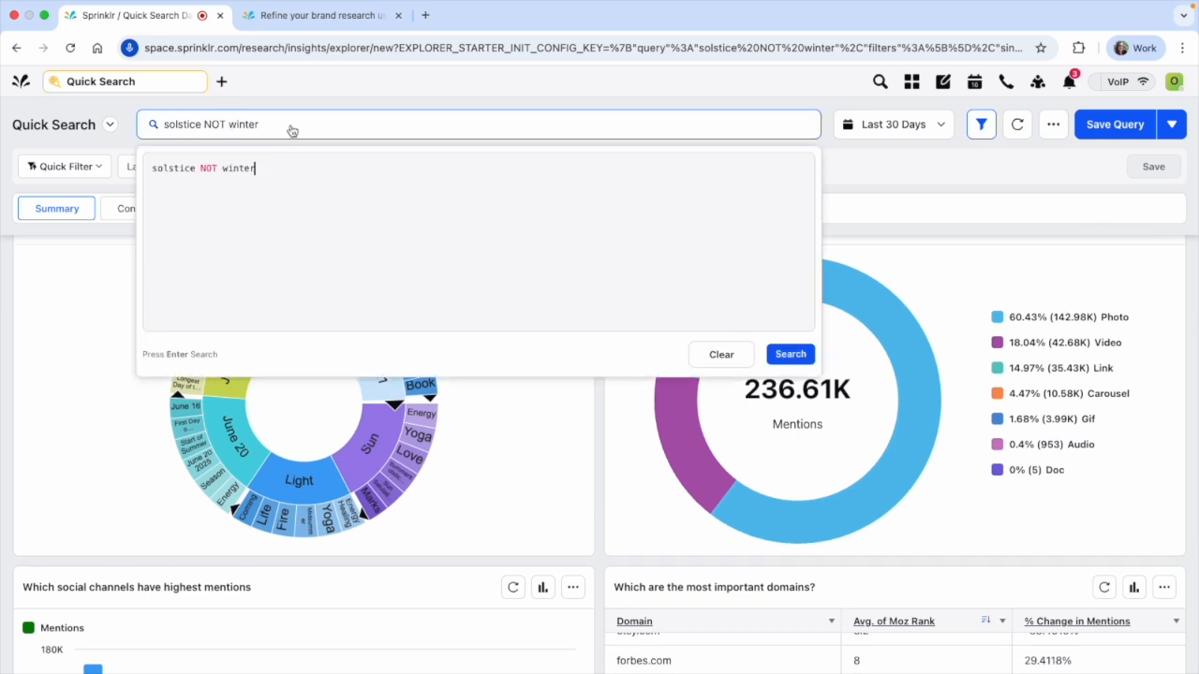
pyautogui.moveTo(200, 168); pyautogui.dragTo(371, 177)
pyautogui.press('BackSpace')
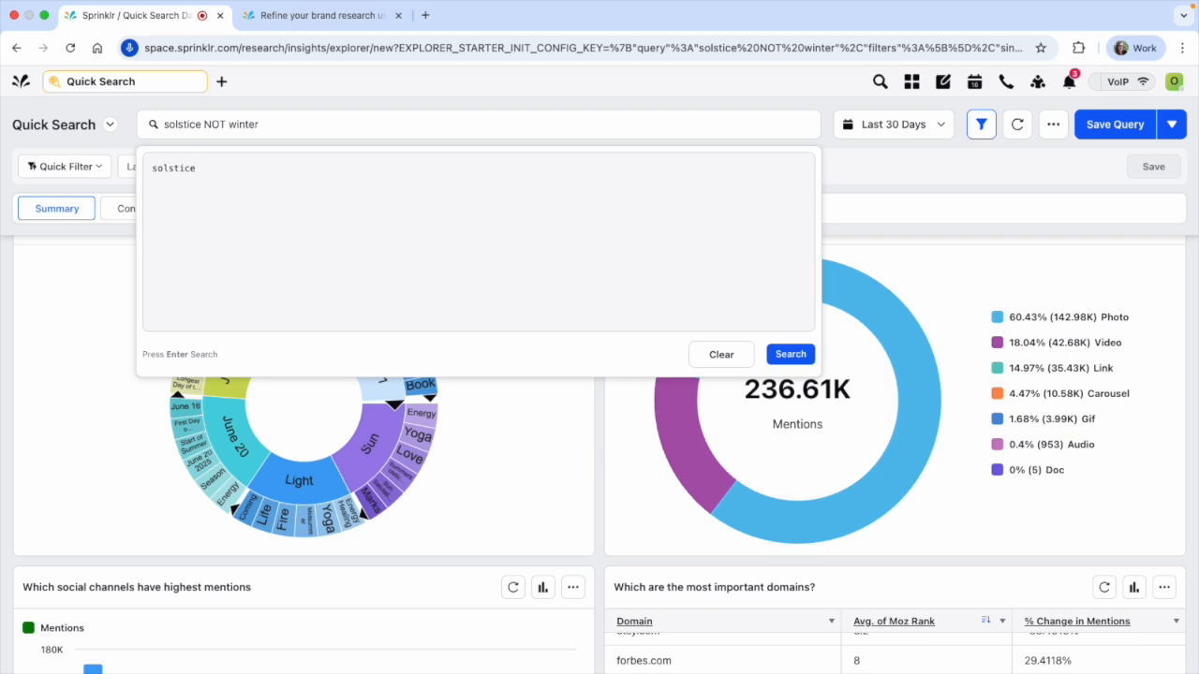
pyautogui.press('super+a')
pyautogui.write('"summer solstice')
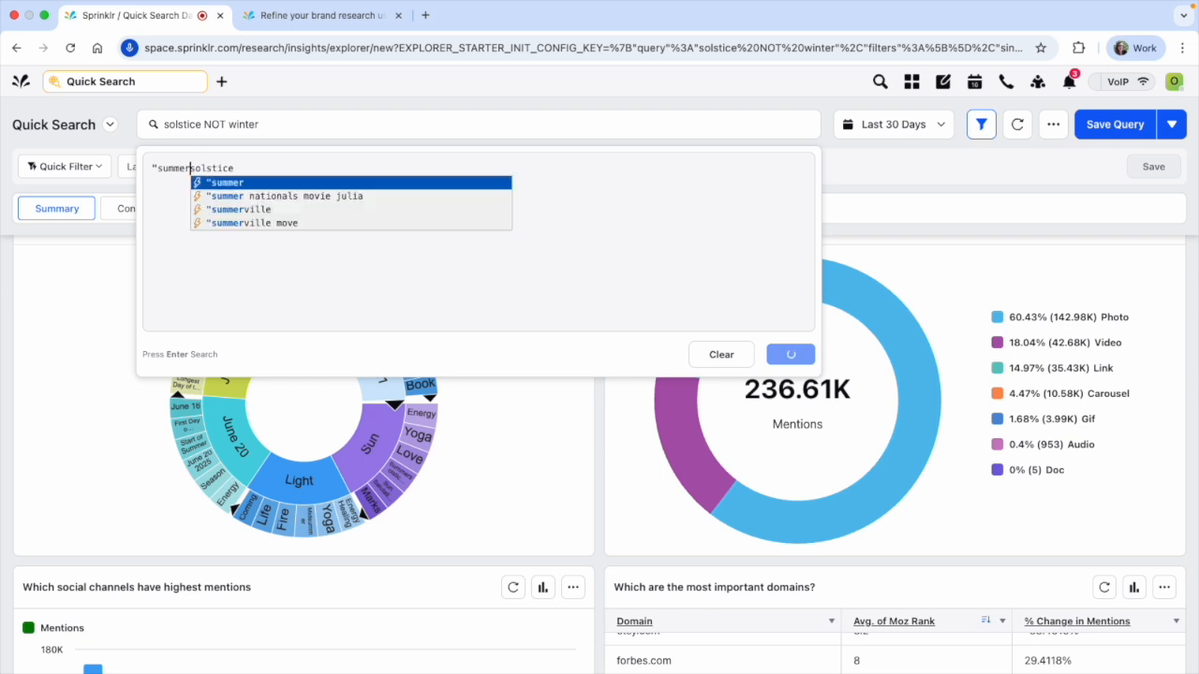
pyautogui.write('"')
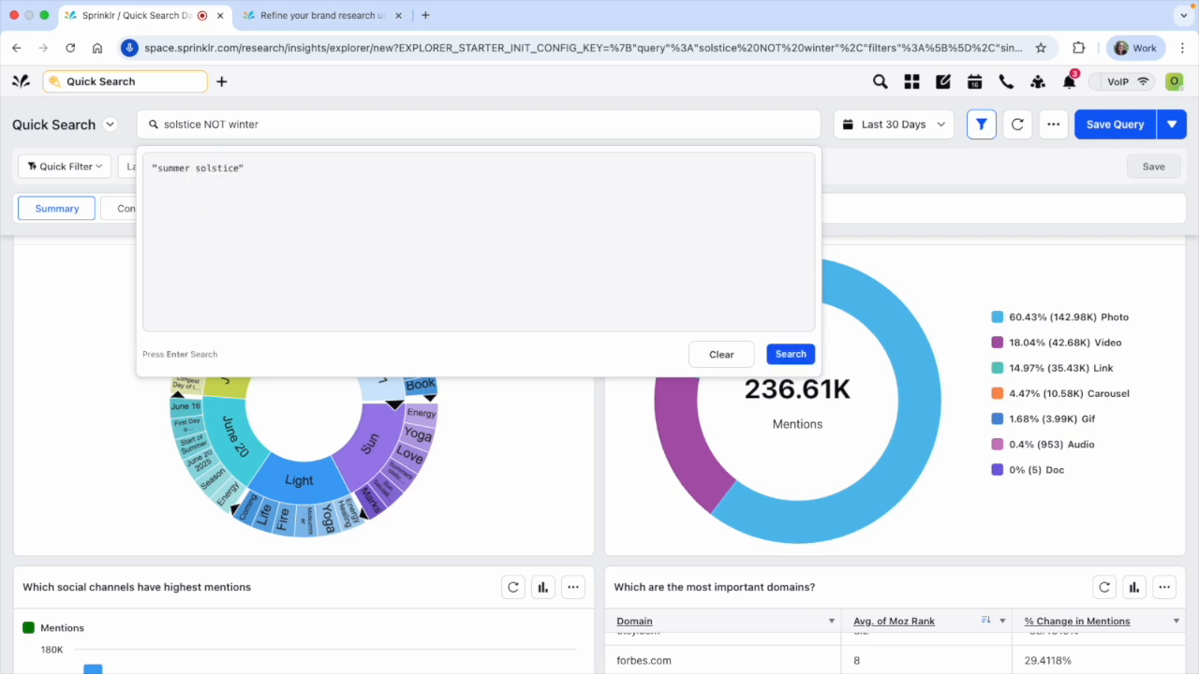
pyautogui.click(787, 355)
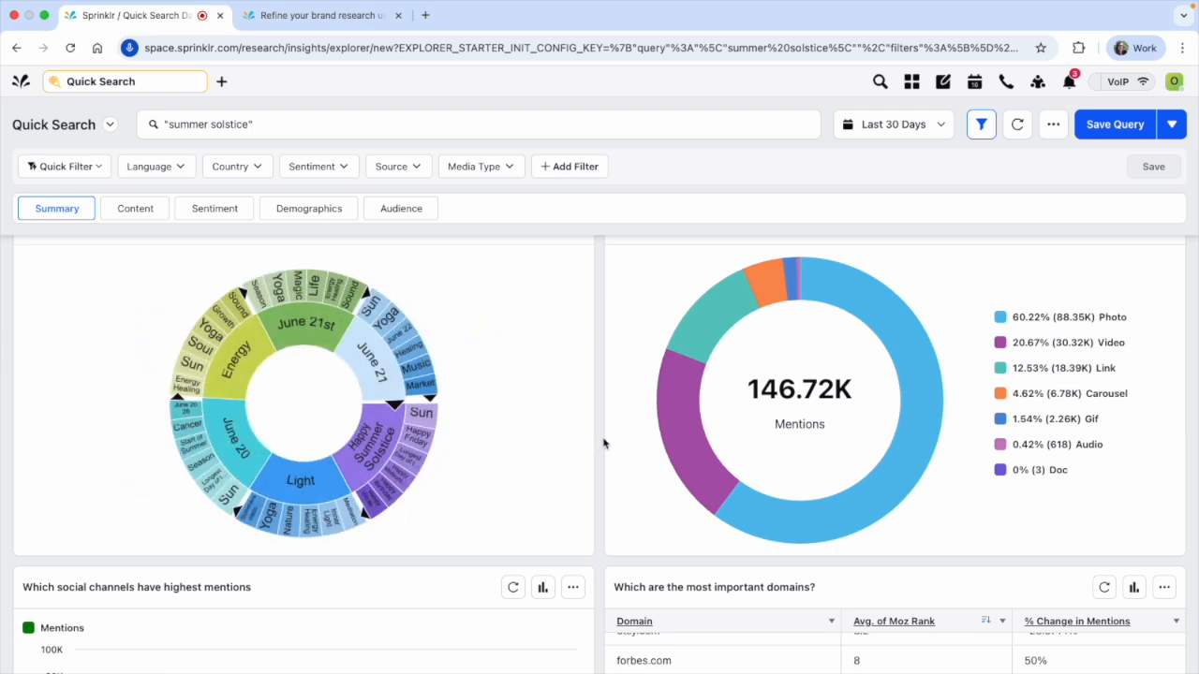
# Change the search query to solstice AND summer, without quotation marks, and run it
pyautogui.scroll(8, 604, 444)
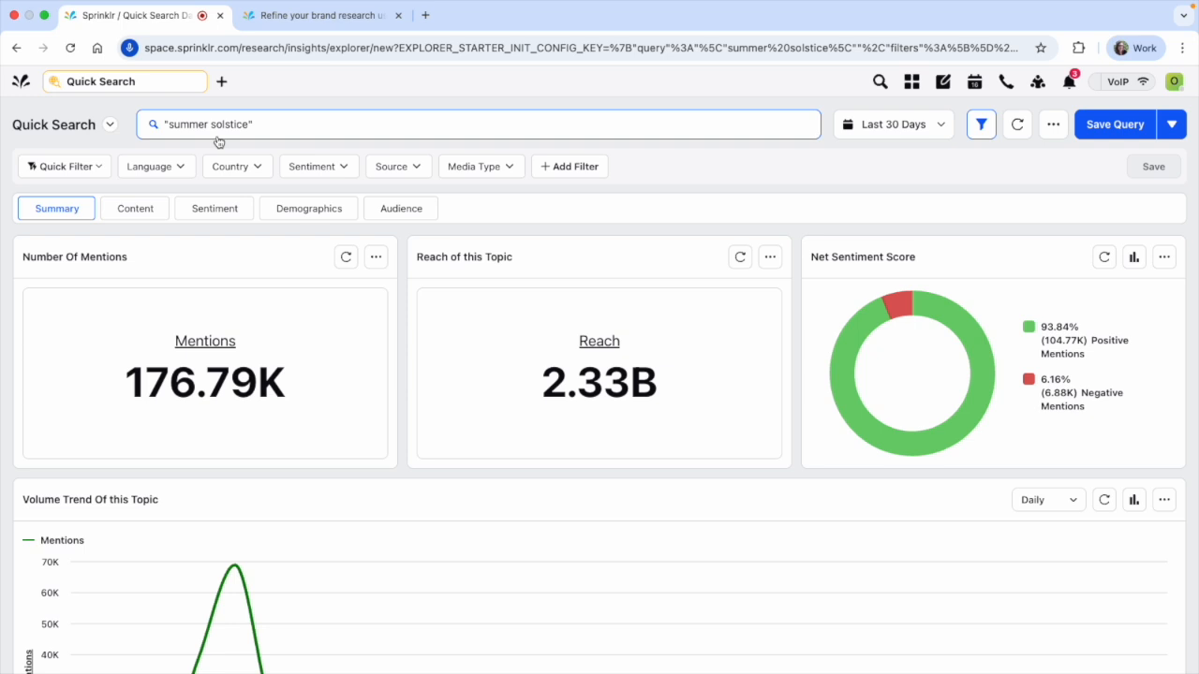
pyautogui.click(274, 131)
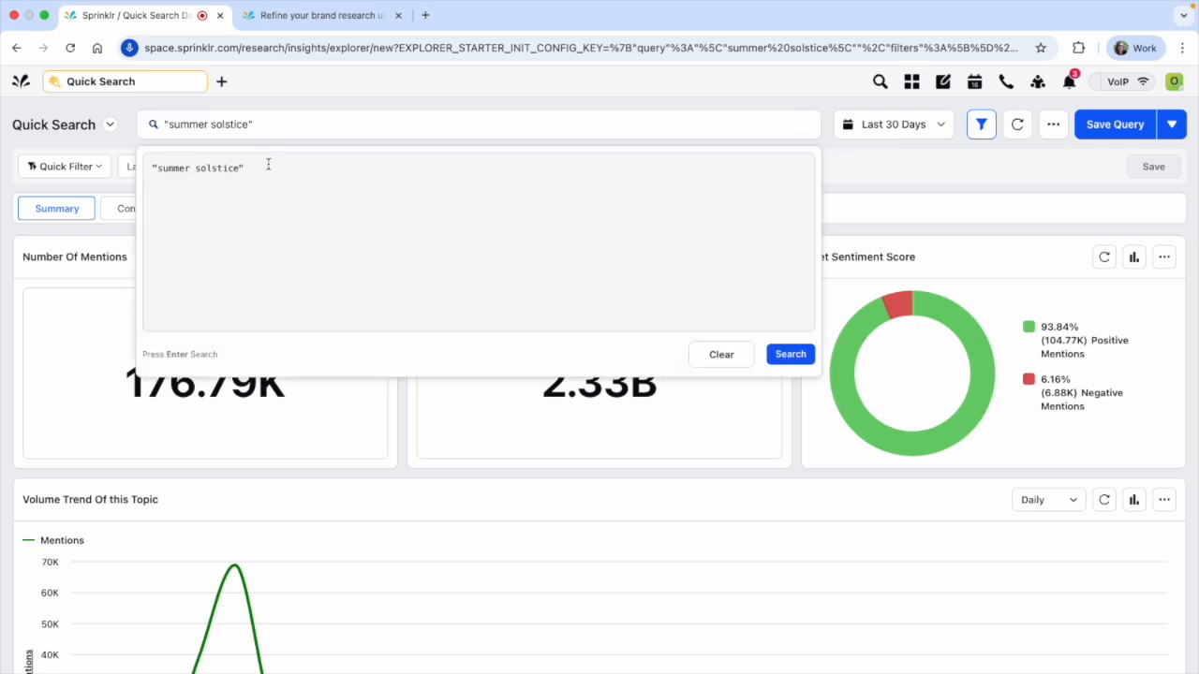
pyautogui.moveTo(265, 166); pyautogui.dragTo(41, 160)
pyautogui.write('"sols')
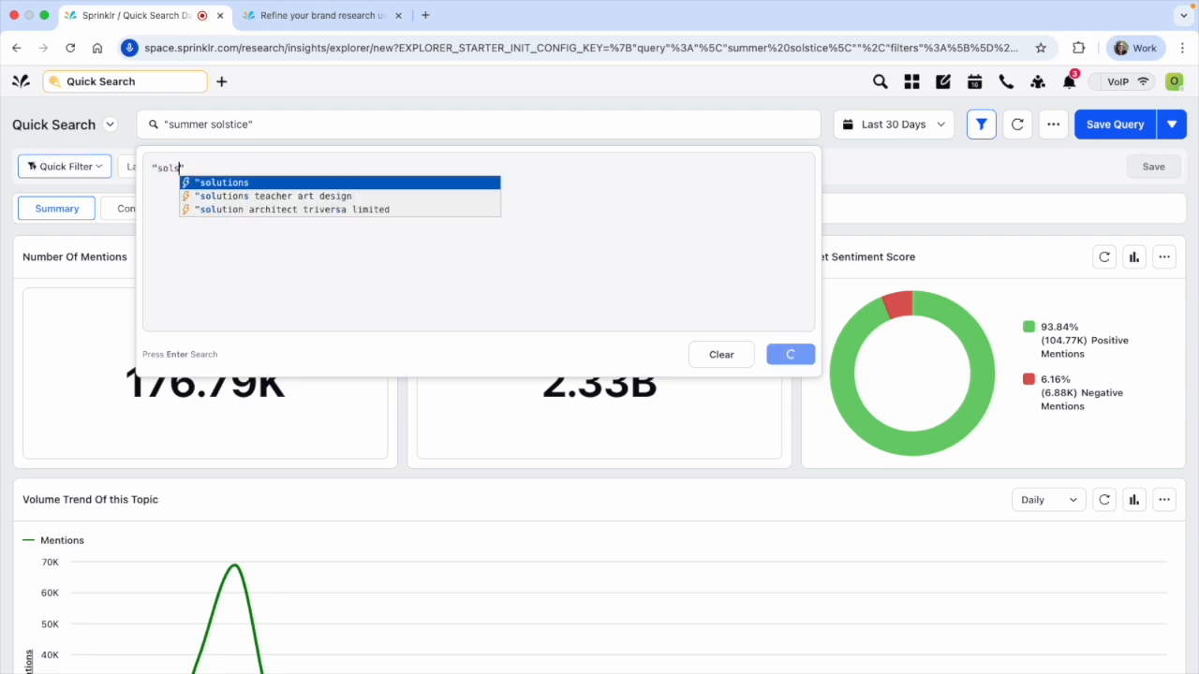
pyautogui.write('tice')
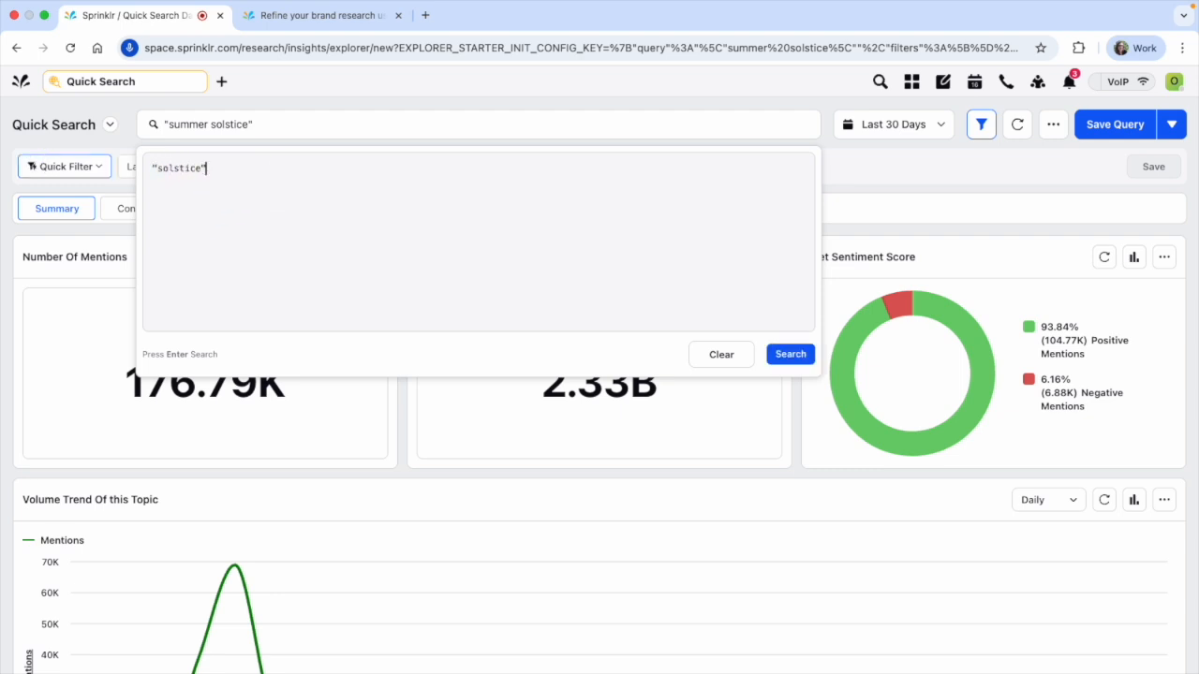
pyautogui.hotkey('alt', 'Left')
pyautogui.press('BackSpace')
pyautogui.doubleClick(326, 172)
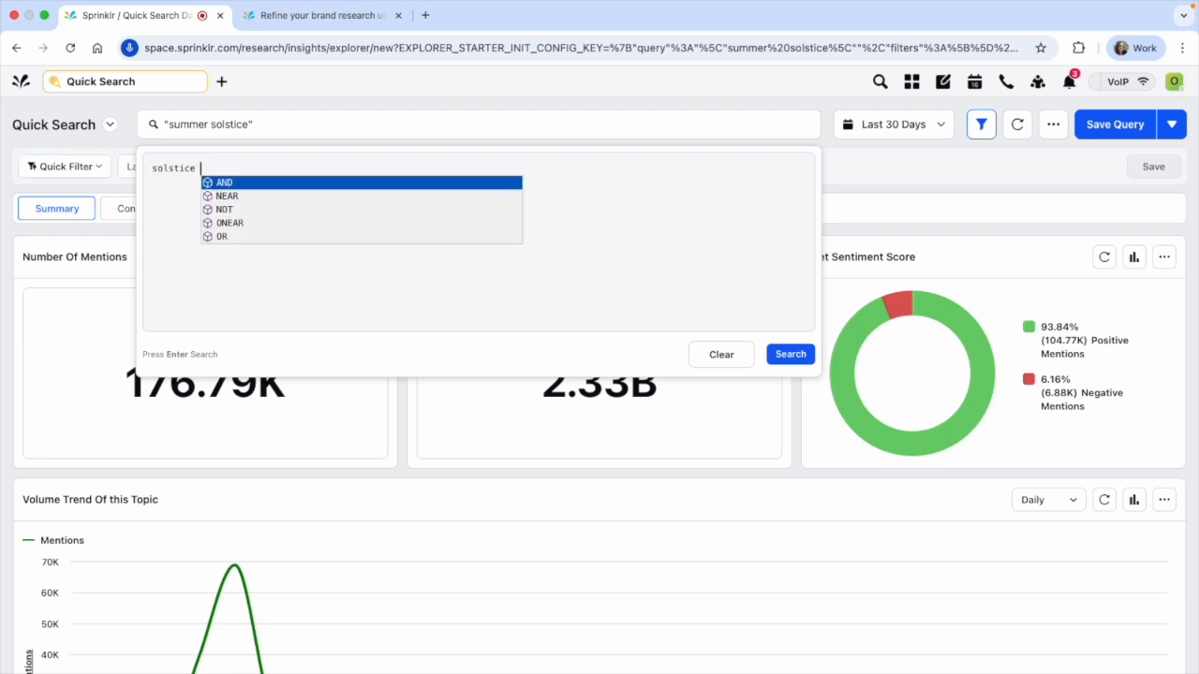
pyautogui.click(226, 184)
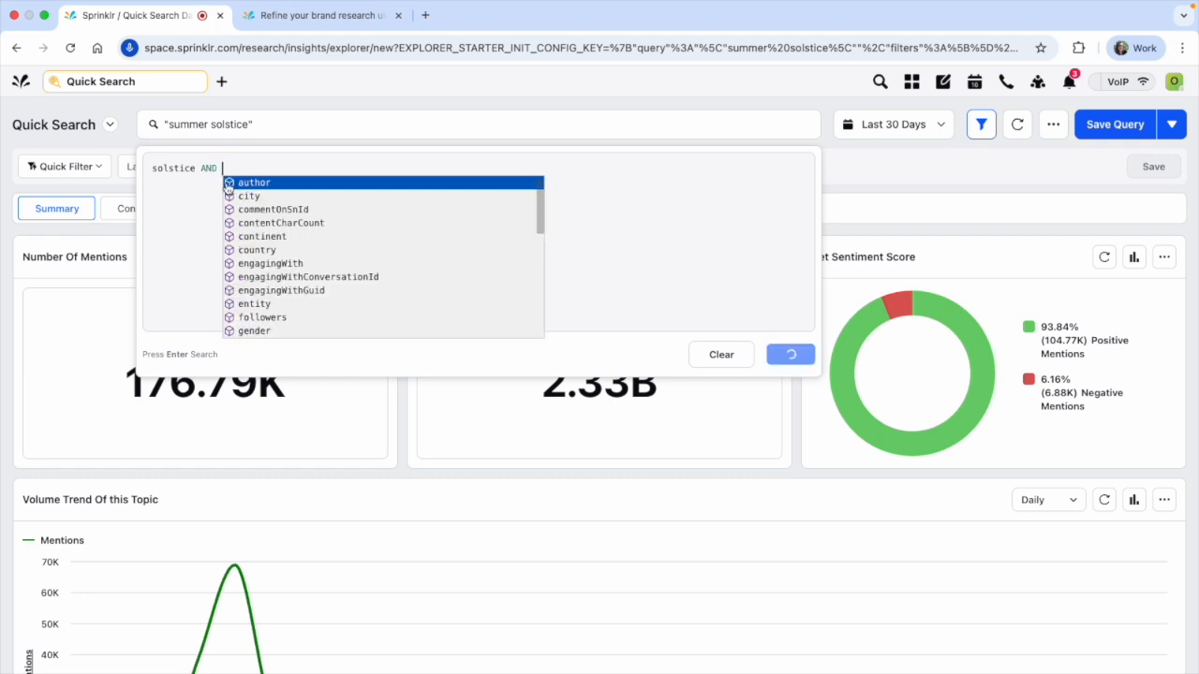
pyautogui.write('summer')
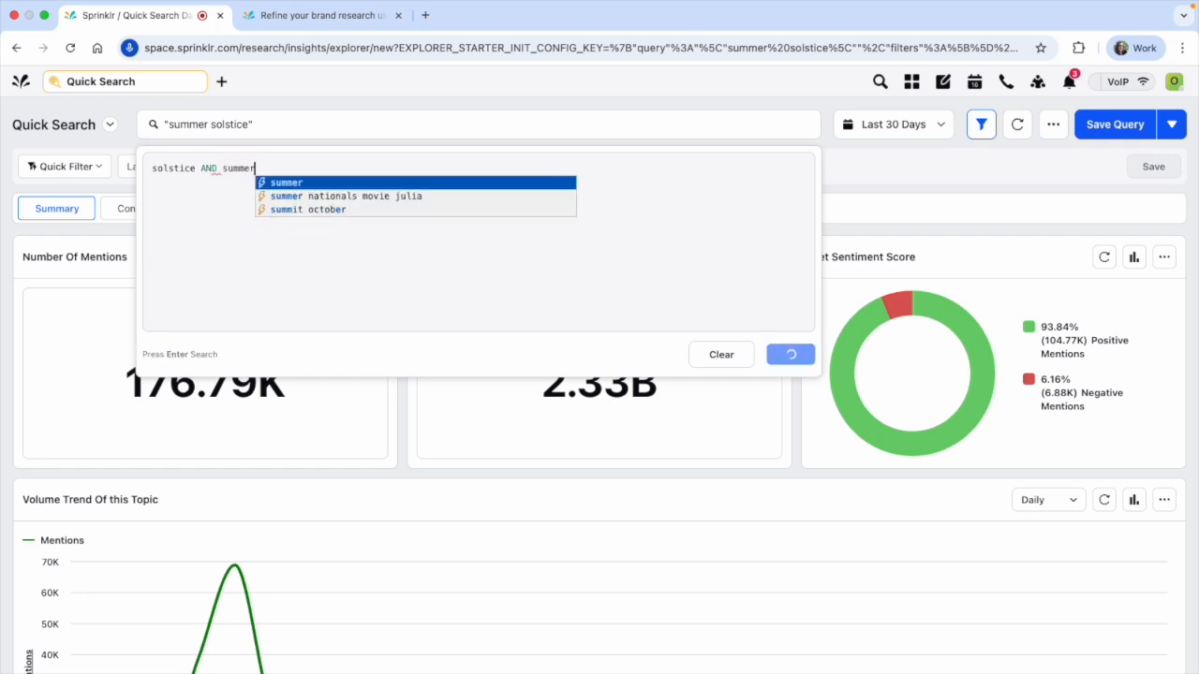
pyautogui.click(535, 186)
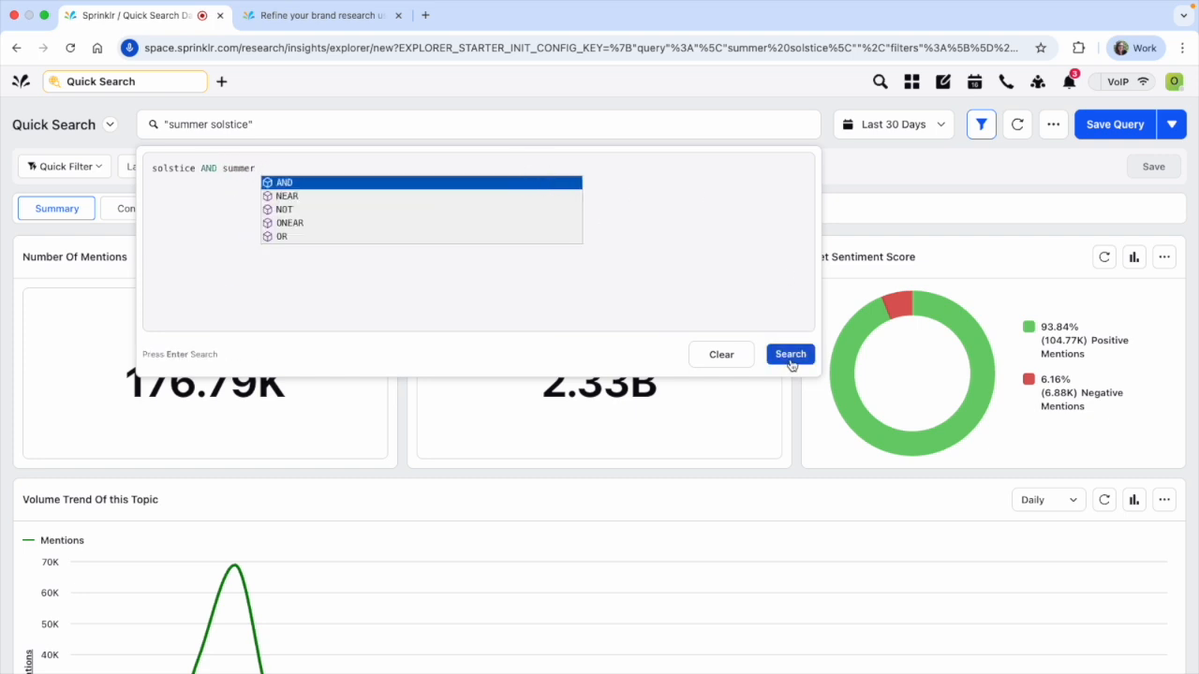
pyautogui.click(791, 354)
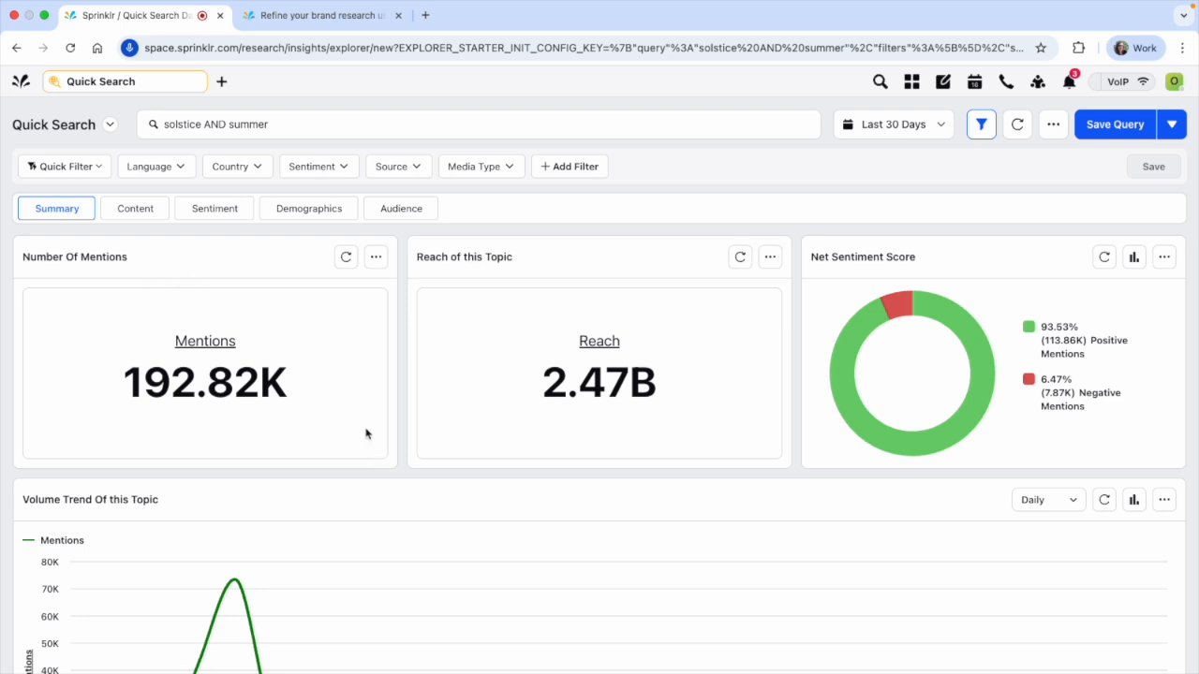
# Replace the AND operator with NEAR/6 so the query reads solstice NEAR/6 summer, and run it
pyautogui.click(221, 132)
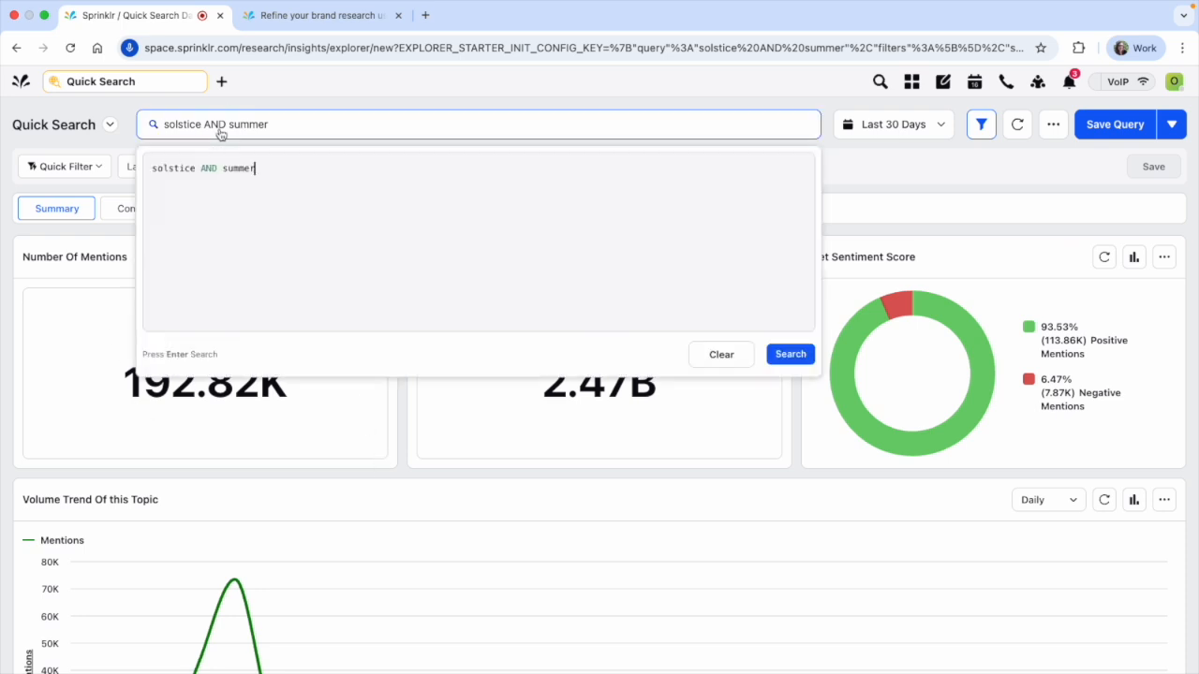
pyautogui.doubleClick(208, 169)
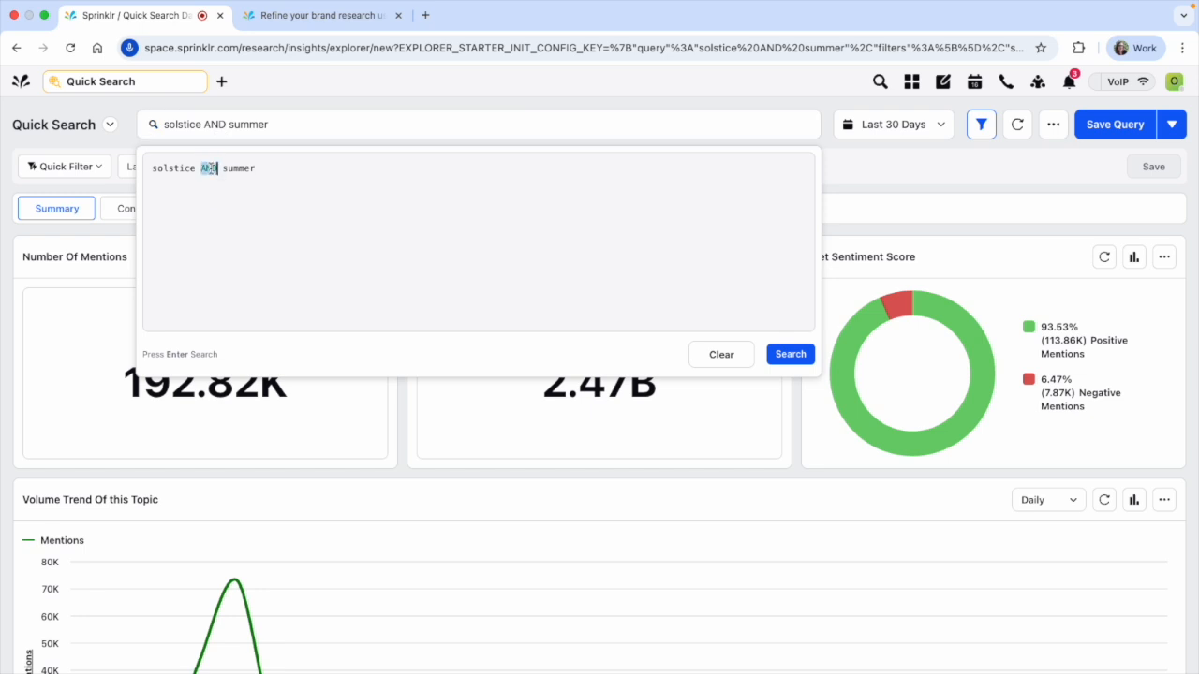
pyautogui.write('near')
pyautogui.click(245, 184)
pyautogui.write('6')
pyautogui.click(791, 355)
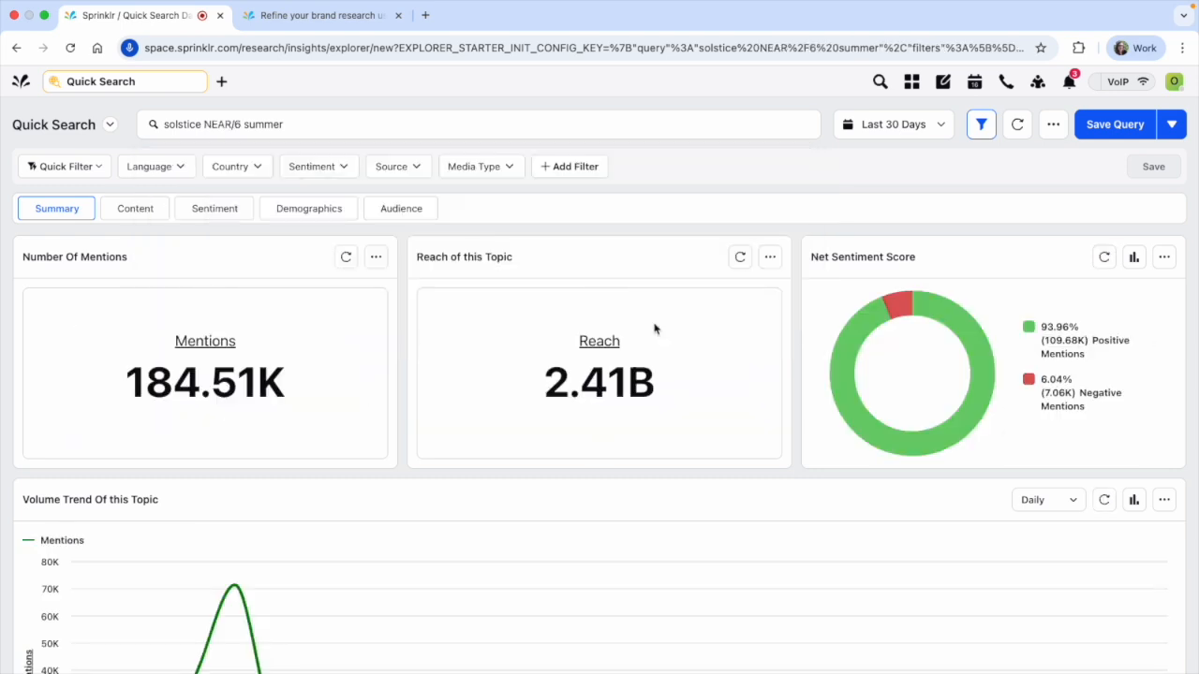
# Review the proximity query's themes and content types in Summary and the most recent posts in Content, and return to Summary
pyautogui.scroll(-5, 655, 329)
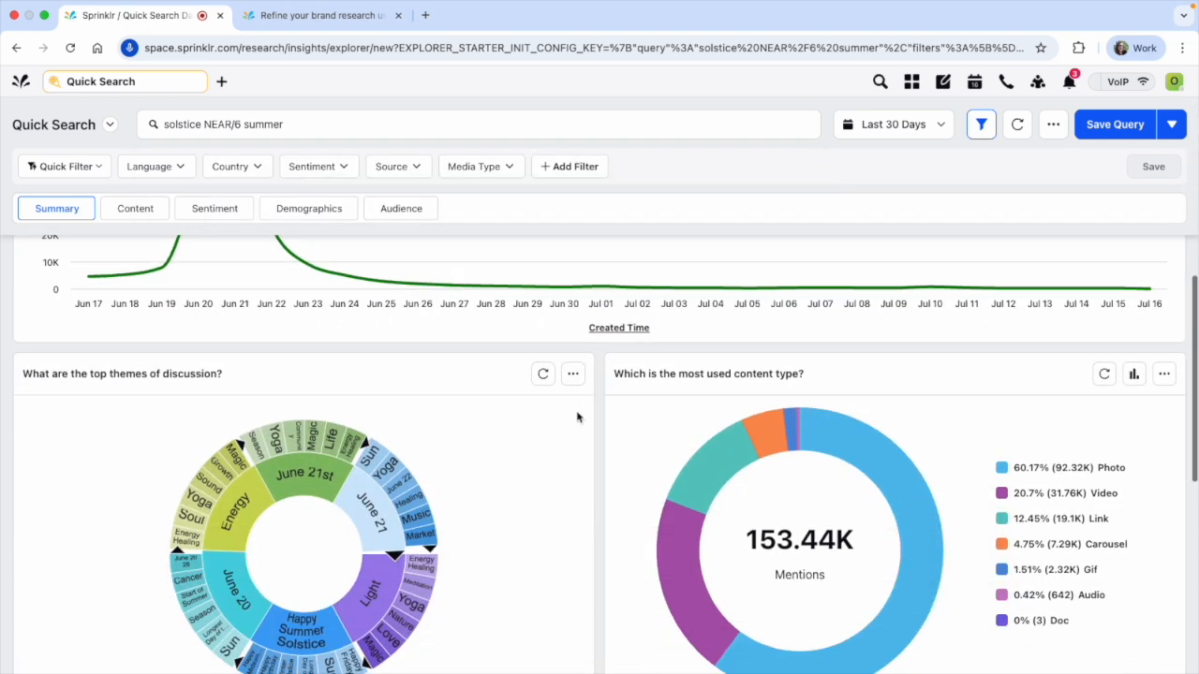
pyautogui.scroll(-5, 577, 416)
pyautogui.scroll(3, 544, 413)
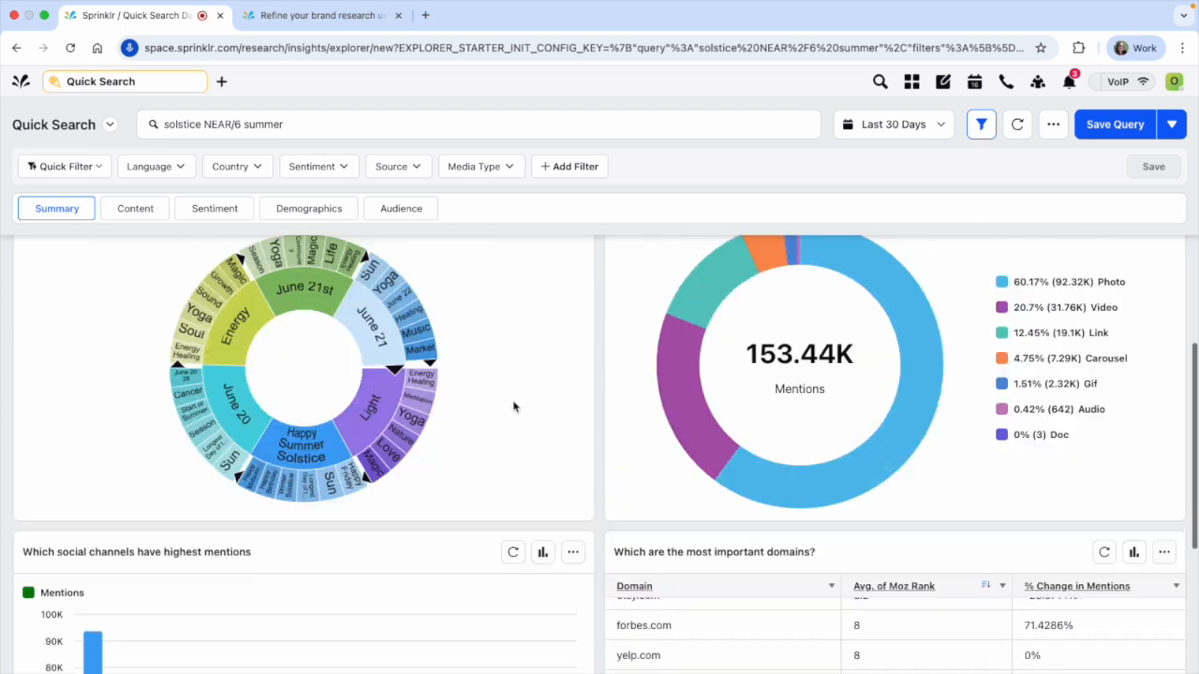
pyautogui.scroll(7, 102, 284)
pyautogui.click(131, 211)
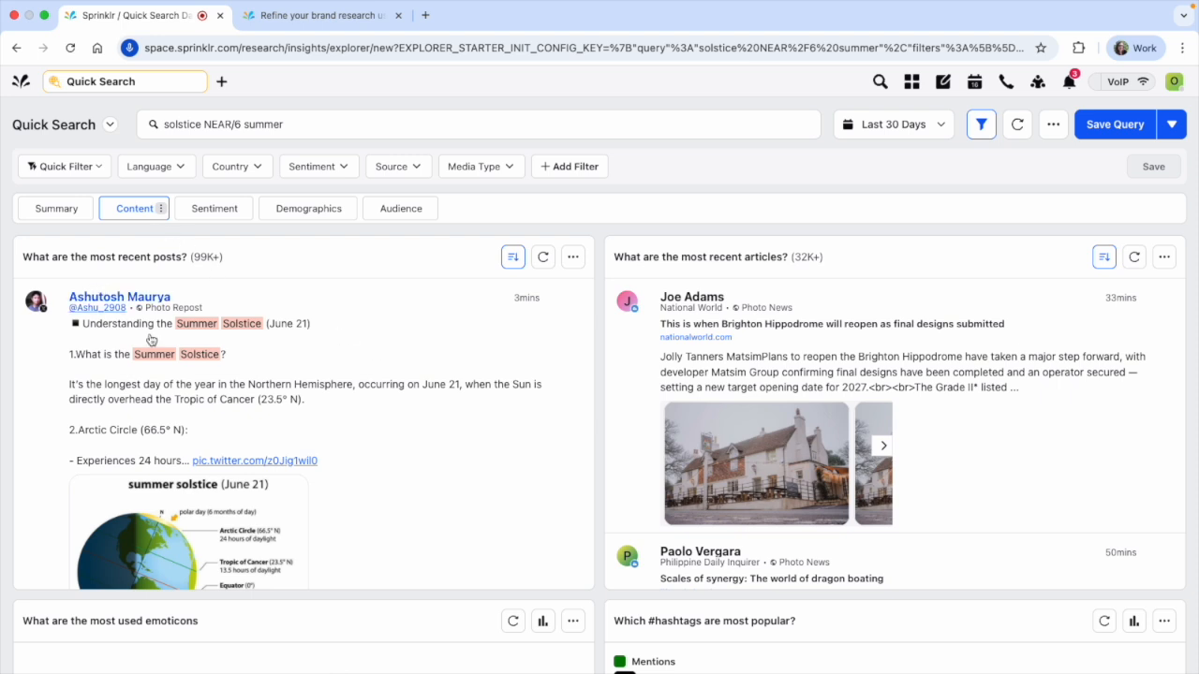
pyautogui.scroll(-5, 206, 366)
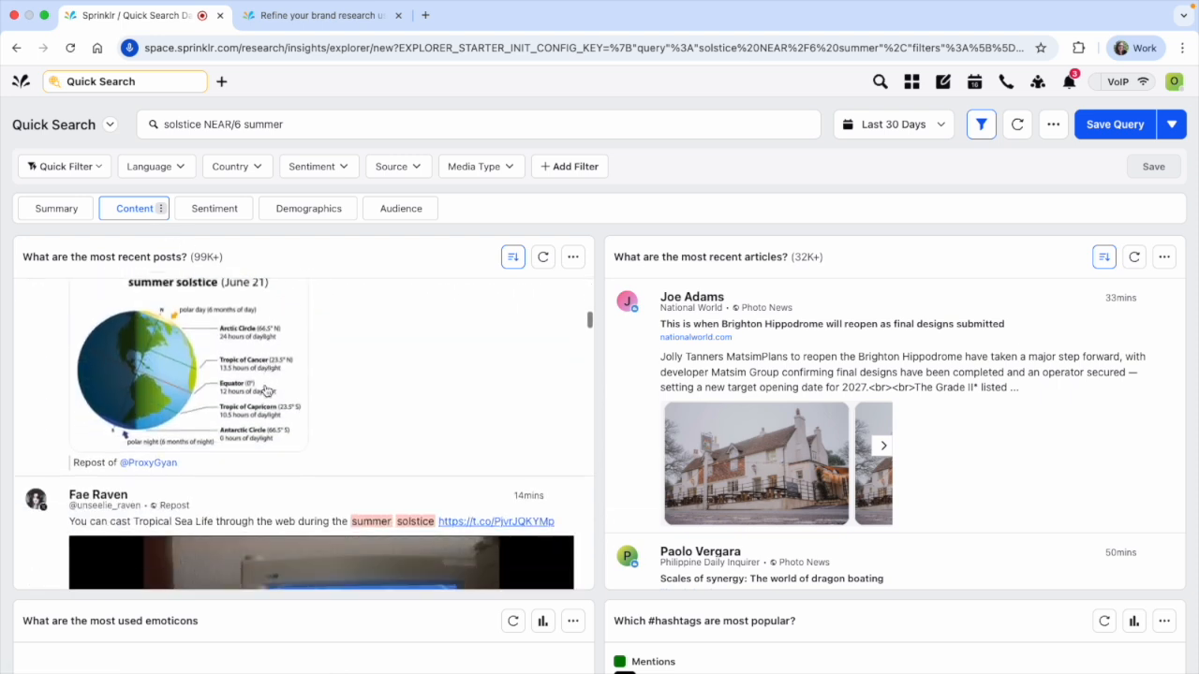
pyautogui.scroll(-10, 265, 391)
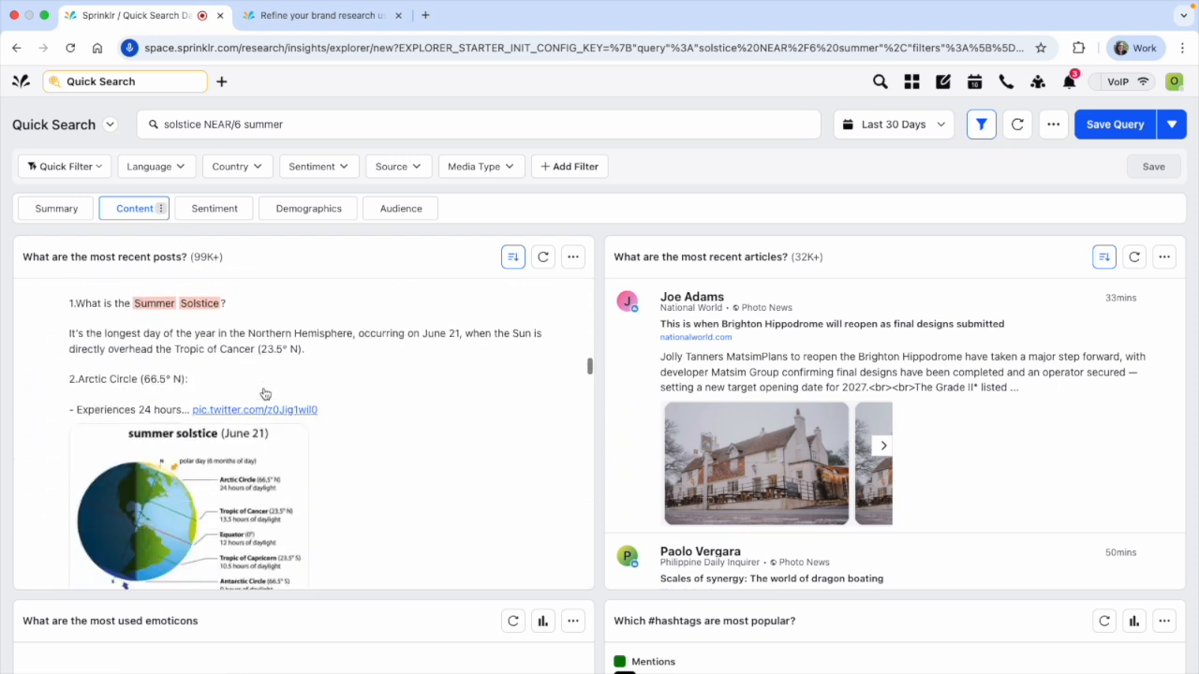
pyautogui.scroll(-10, 265, 391)
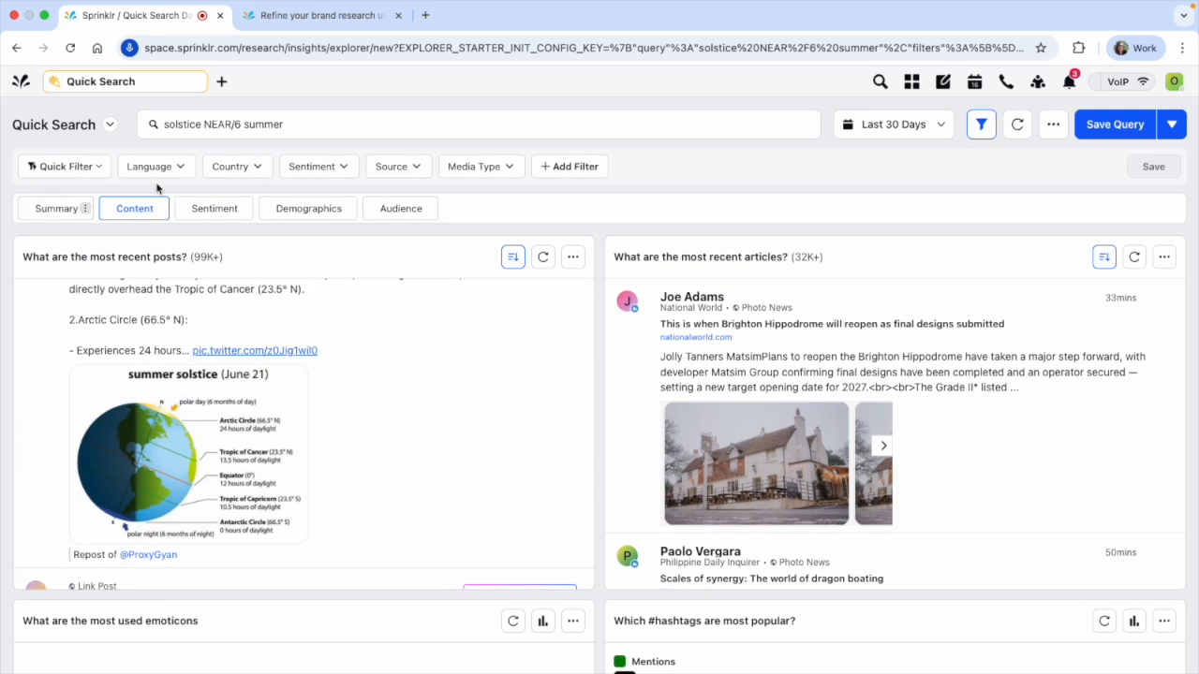
pyautogui.click(57, 209)
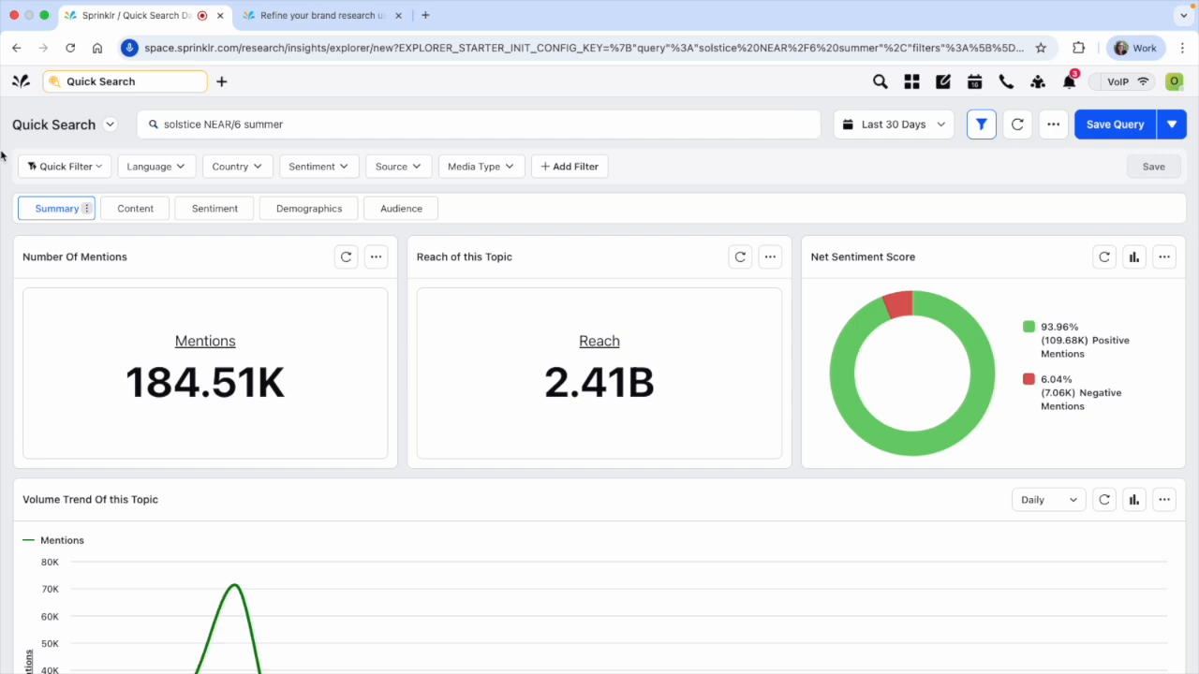
# Enclose the word solstice in parentheses within the NEAR/6 query
pyautogui.click(174, 129)
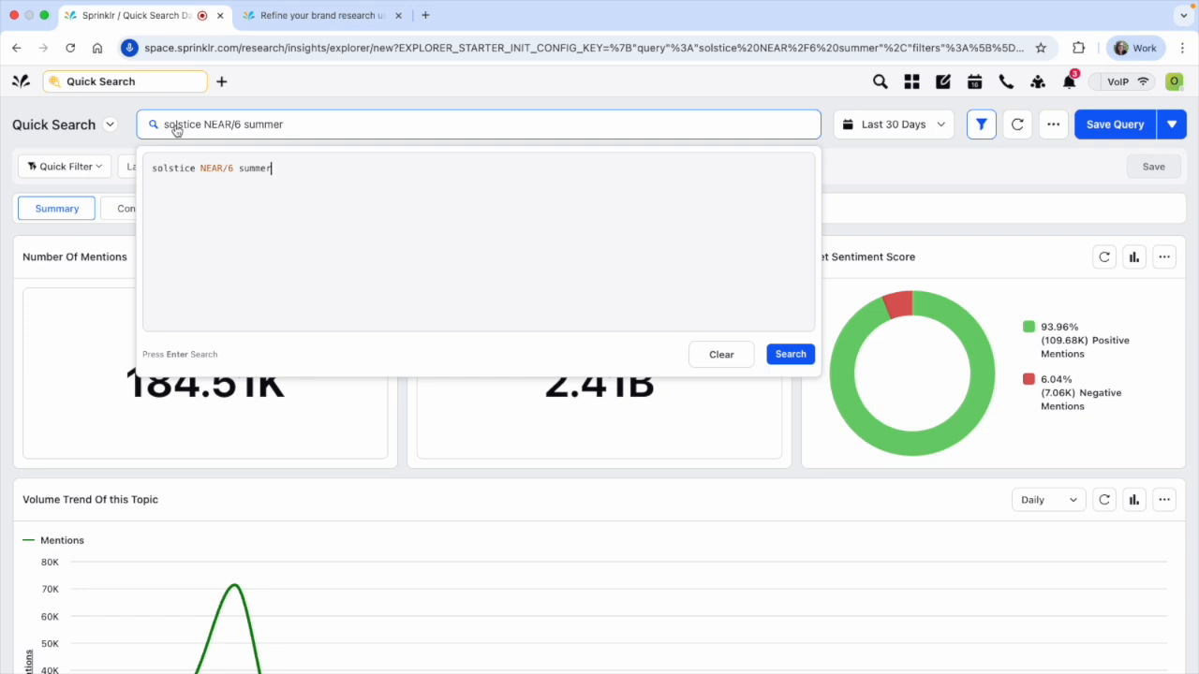
pyautogui.moveTo(153, 168); pyautogui.dragTo(245, 168)
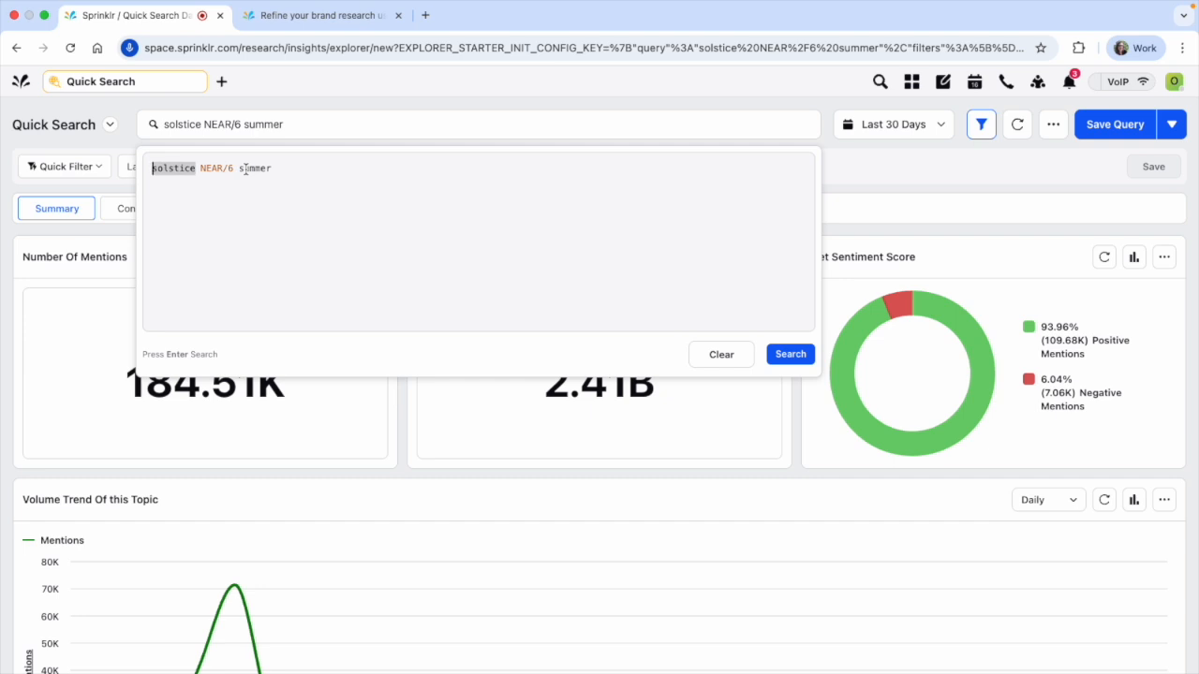
pyautogui.write('(')
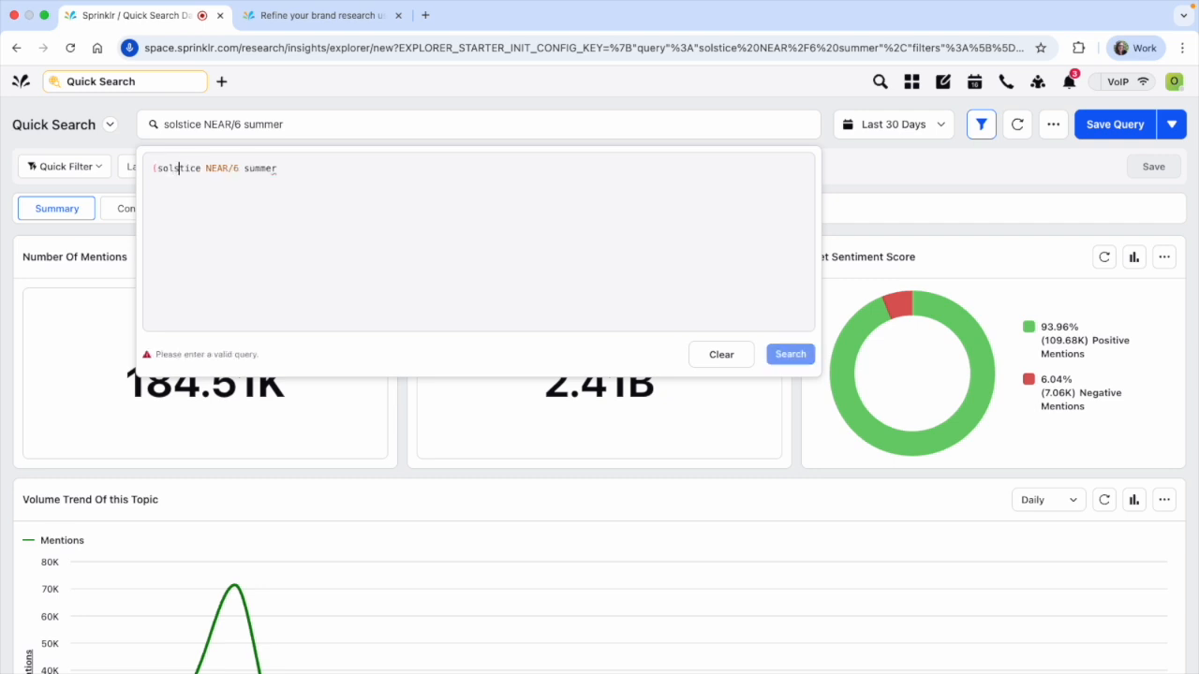
pyautogui.doubleClick(198, 168)
pyautogui.write(')')
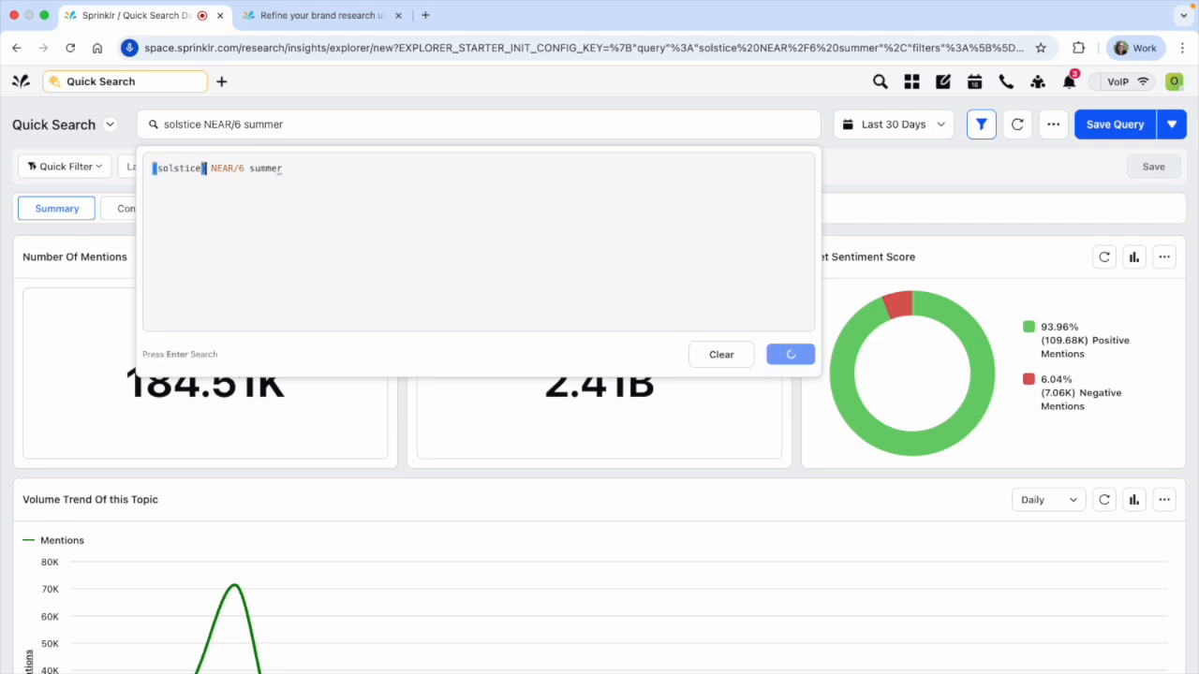
# Expand the parenthesised group before NEAR/6 to (solstice OR soltice OR sunstice OR "shortest night")
pyautogui.press('Left')
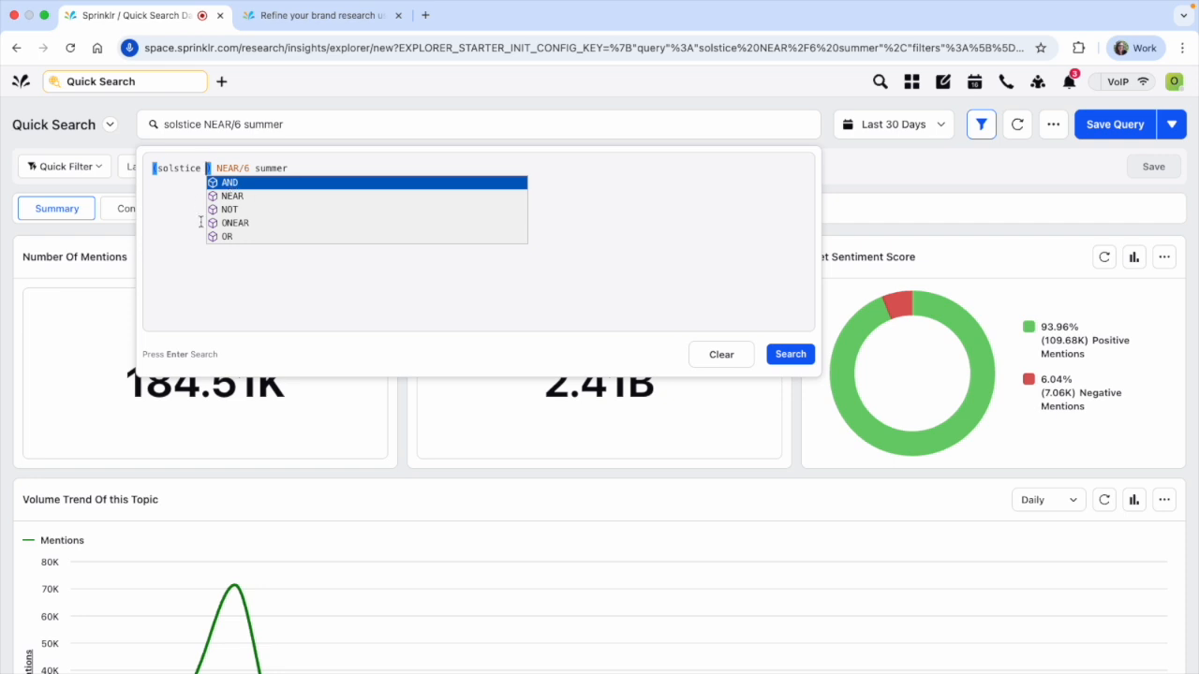
pyautogui.click(224, 238)
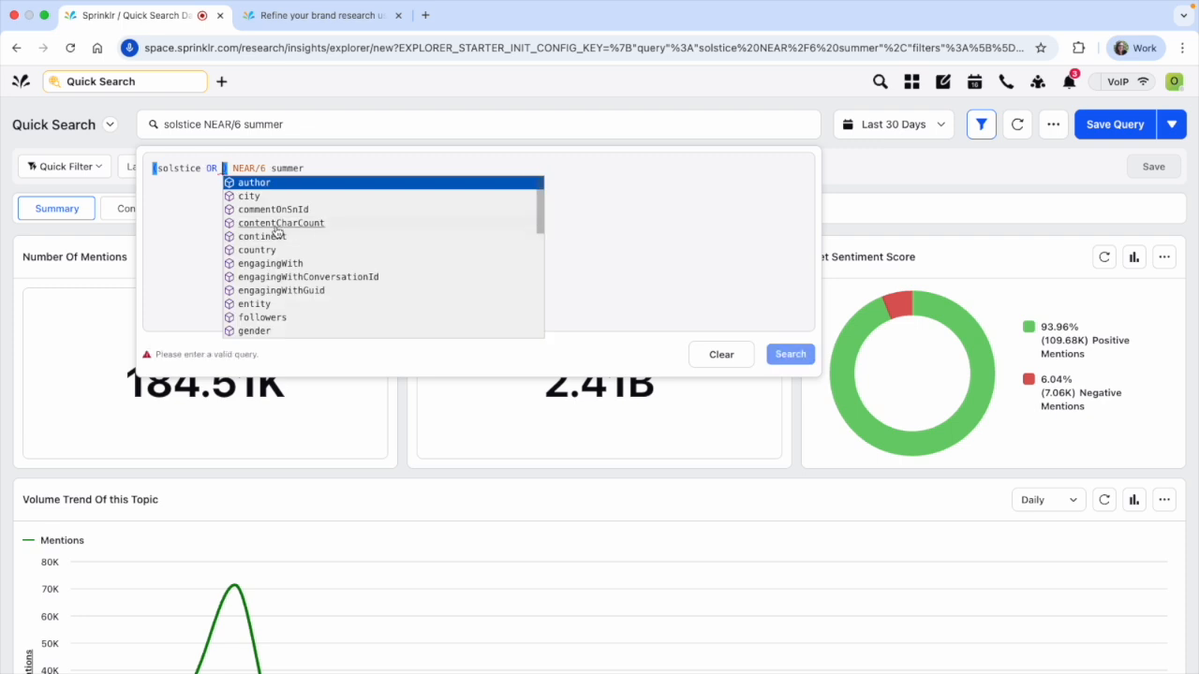
pyautogui.write('soltice')
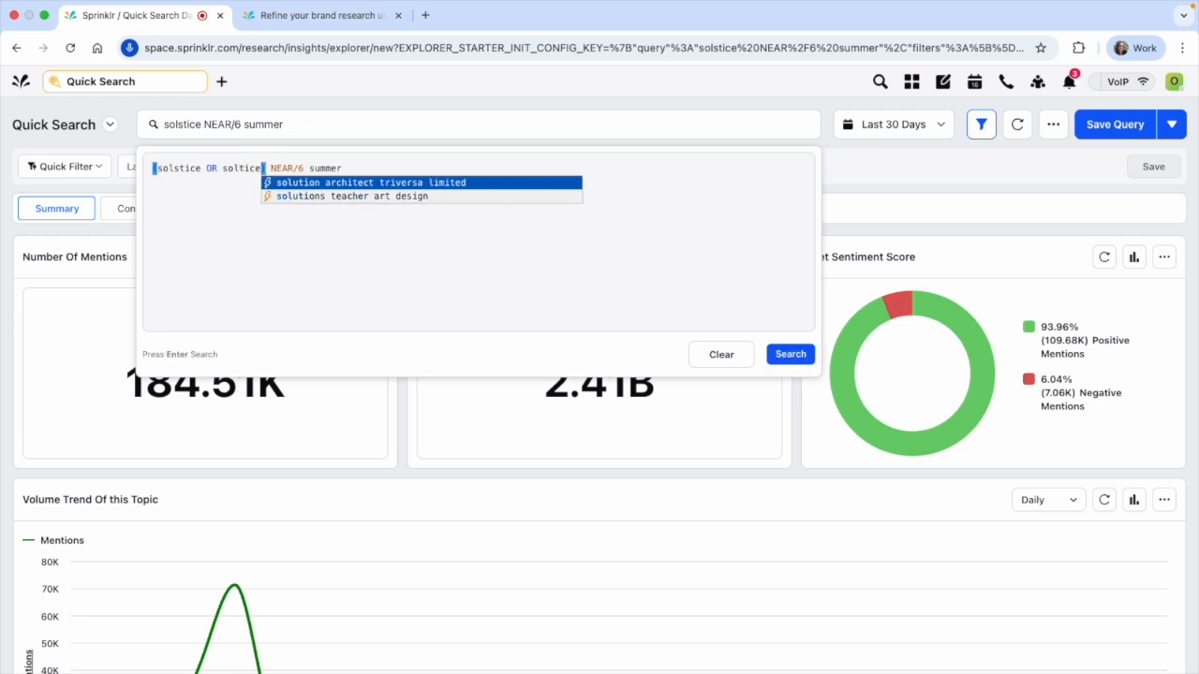
pyautogui.write(' OR sur')
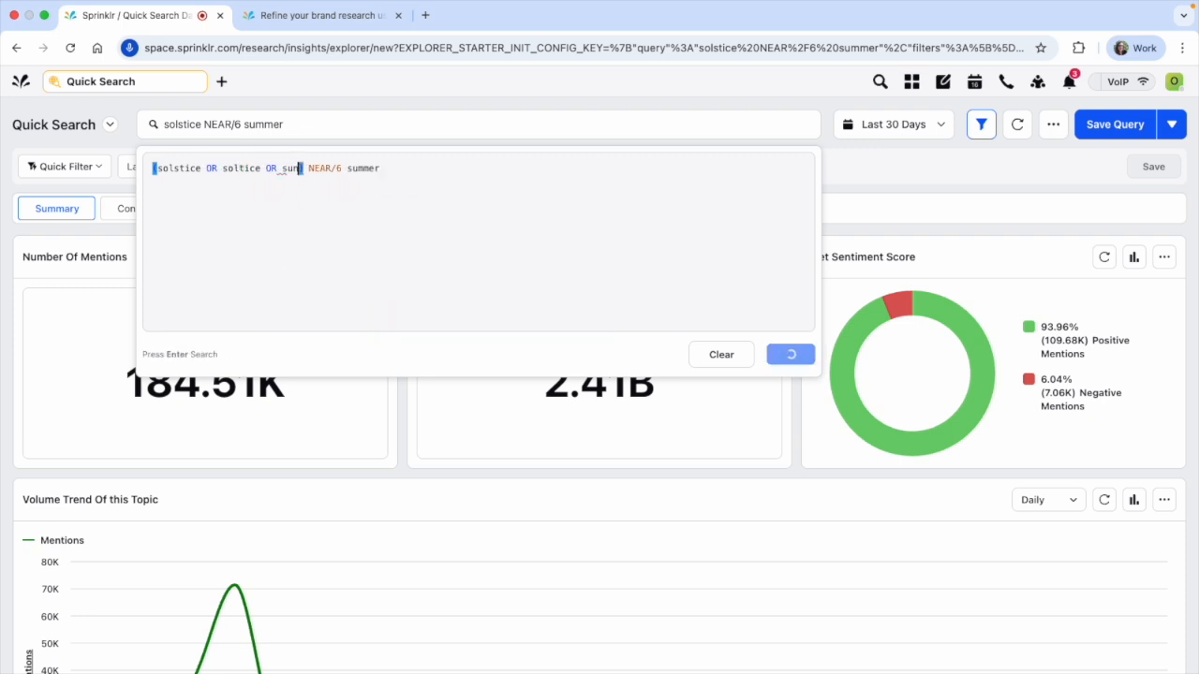
pyautogui.press('BackSpace')
pyautogui.write('nstice ')
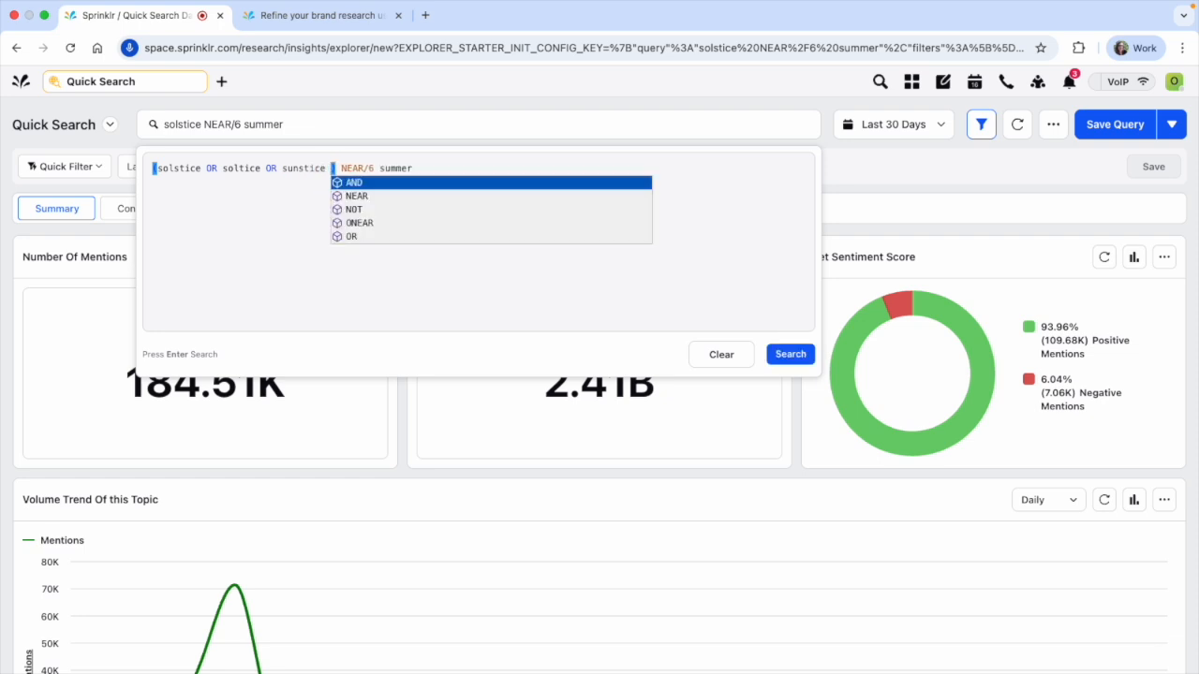
pyautogui.write('OR "short')
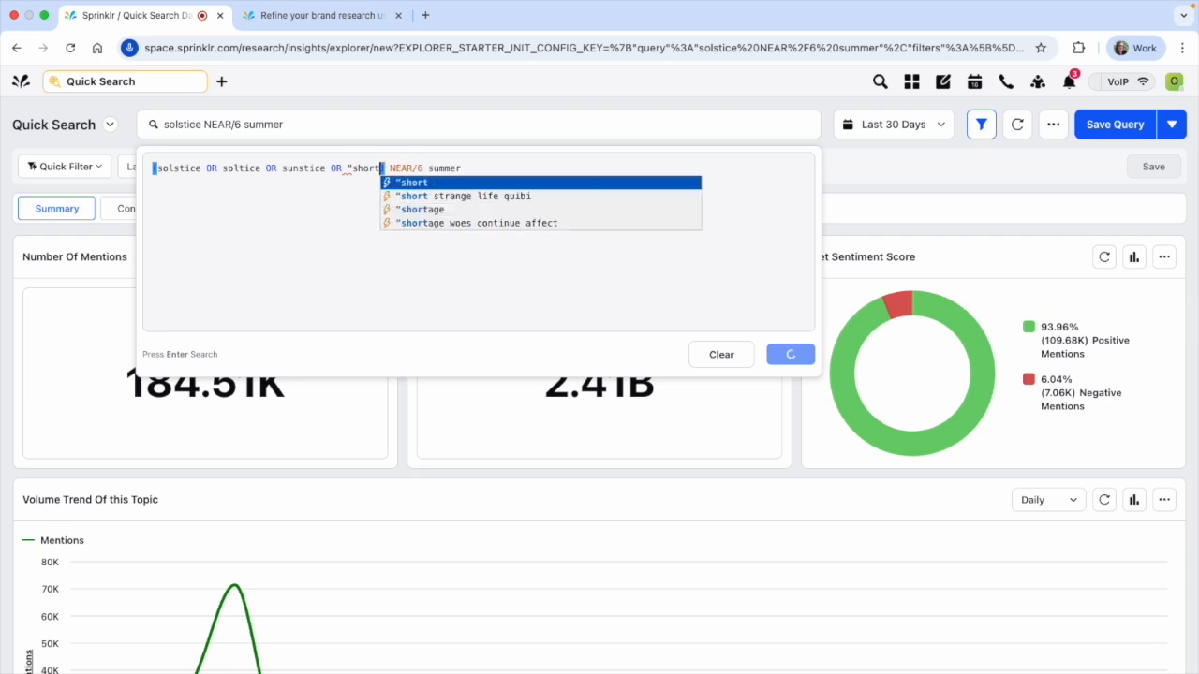
pyautogui.write('est night')
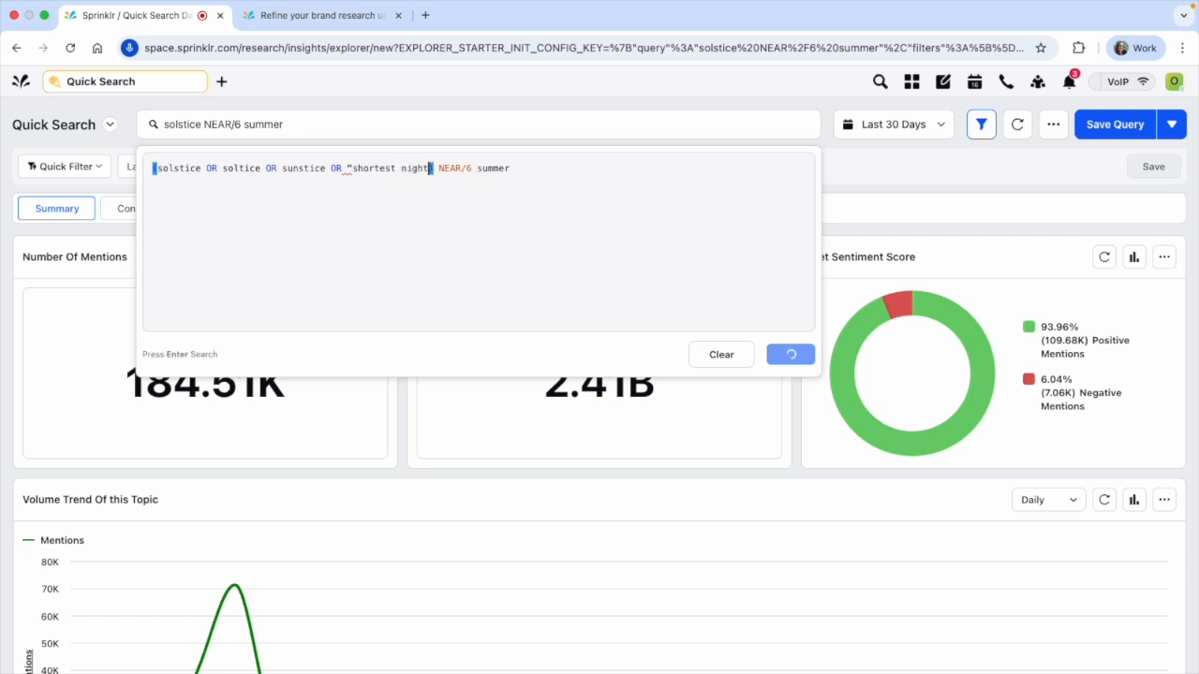
pyautogui.write('"')
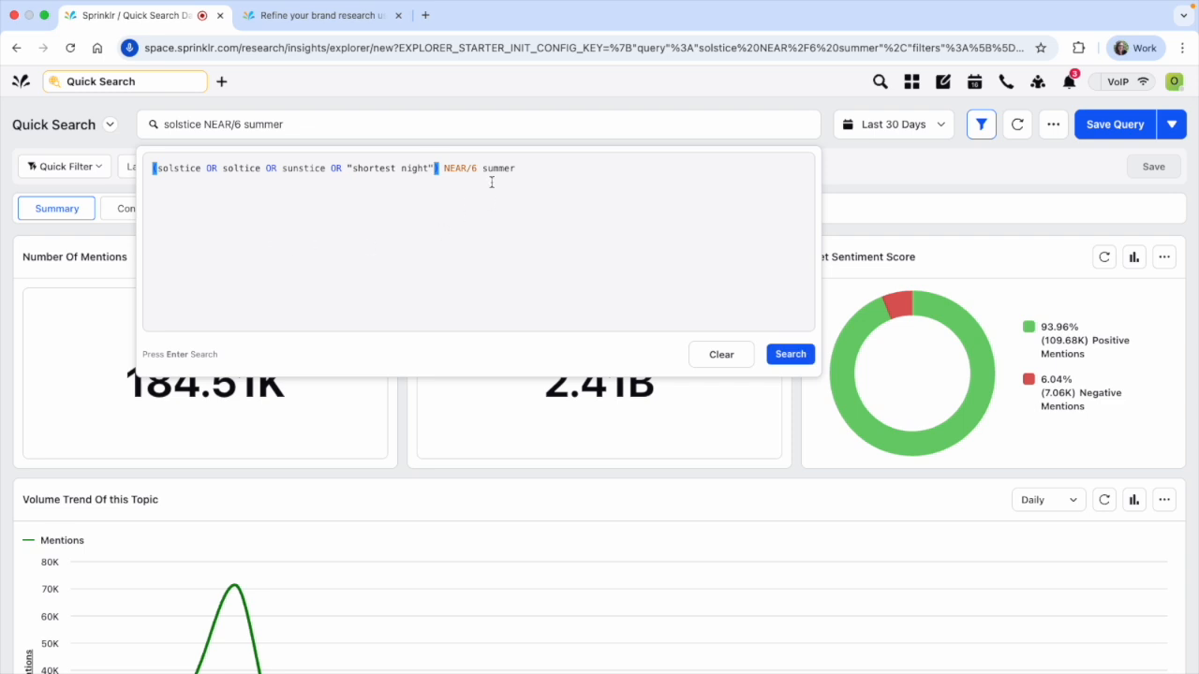
# Replace the NEAR/6 operator between the parenthesised group and summer with AND
pyautogui.click(491, 182)
pyautogui.moveTo(445, 169); pyautogui.dragTo(476, 168)
pyautogui.write('AND')
# Extend summer into the group (summer OR holiday OR vacation OR beach) and run the query
pyautogui.press('Right')
pyautogui.hotkey('shift', 'Right')
pyautogui.hotkey('shift', 'Right')
pyautogui.hotkey('shift', 'Right')
pyautogui.hotkey('shift', 'Right')
pyautogui.hotkey('shift', 'Right')
pyautogui.hotkey('shift', 'Right')
pyautogui.press('Left')
pyautogui.write('(')
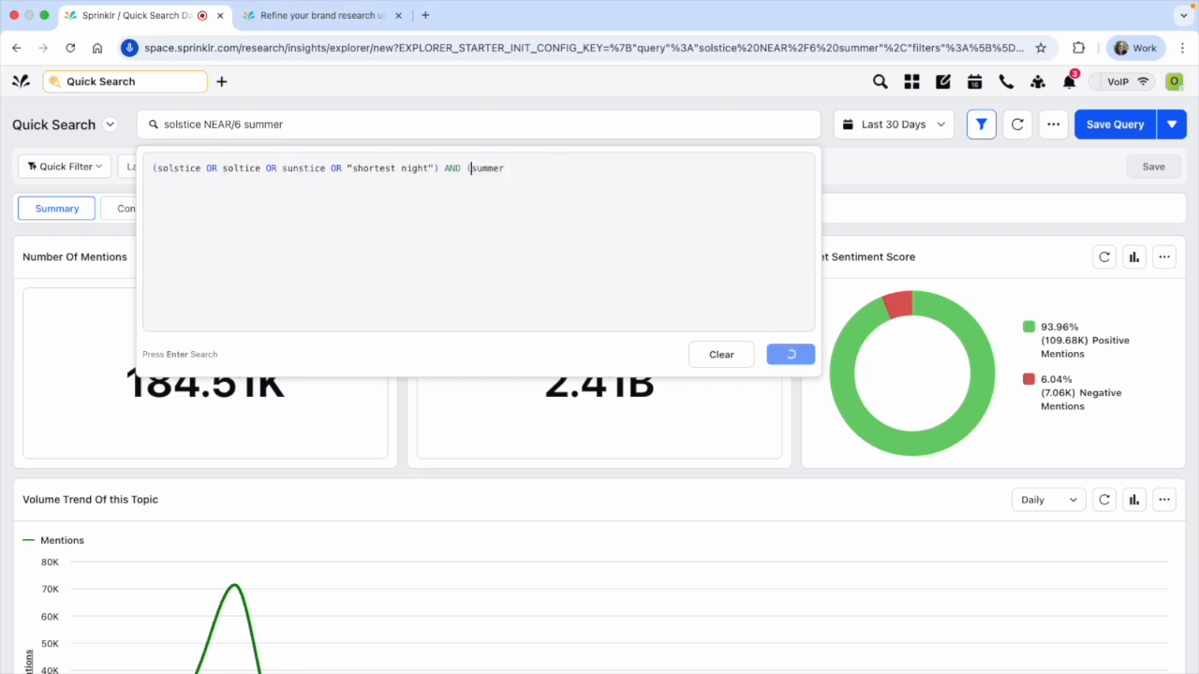
pyautogui.press('super+Right')
pyautogui.hotkey('alt', 'shift', 'Left')
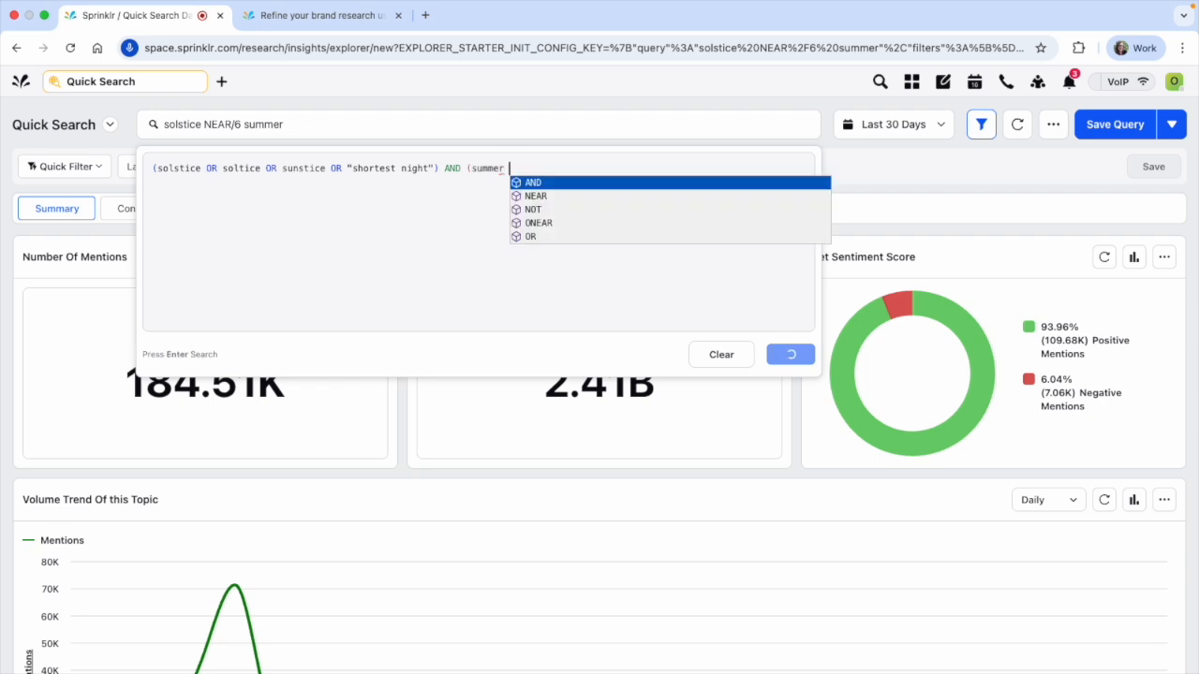
pyautogui.write('OR ')
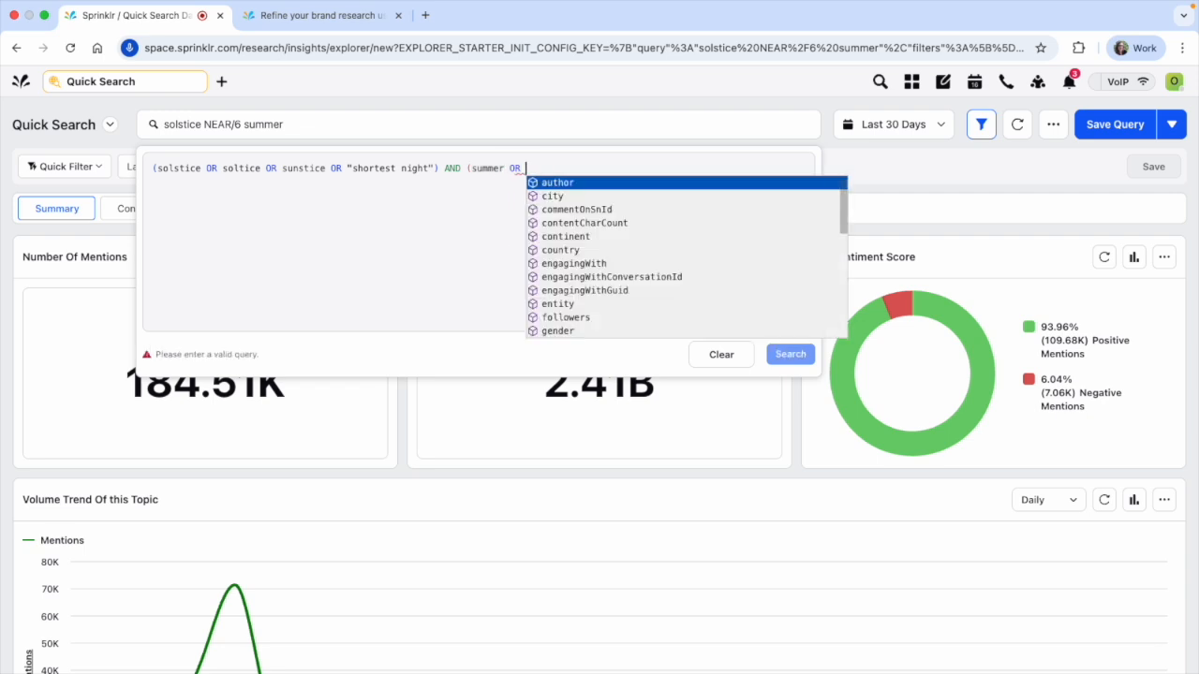
pyautogui.write('holiday OR ')
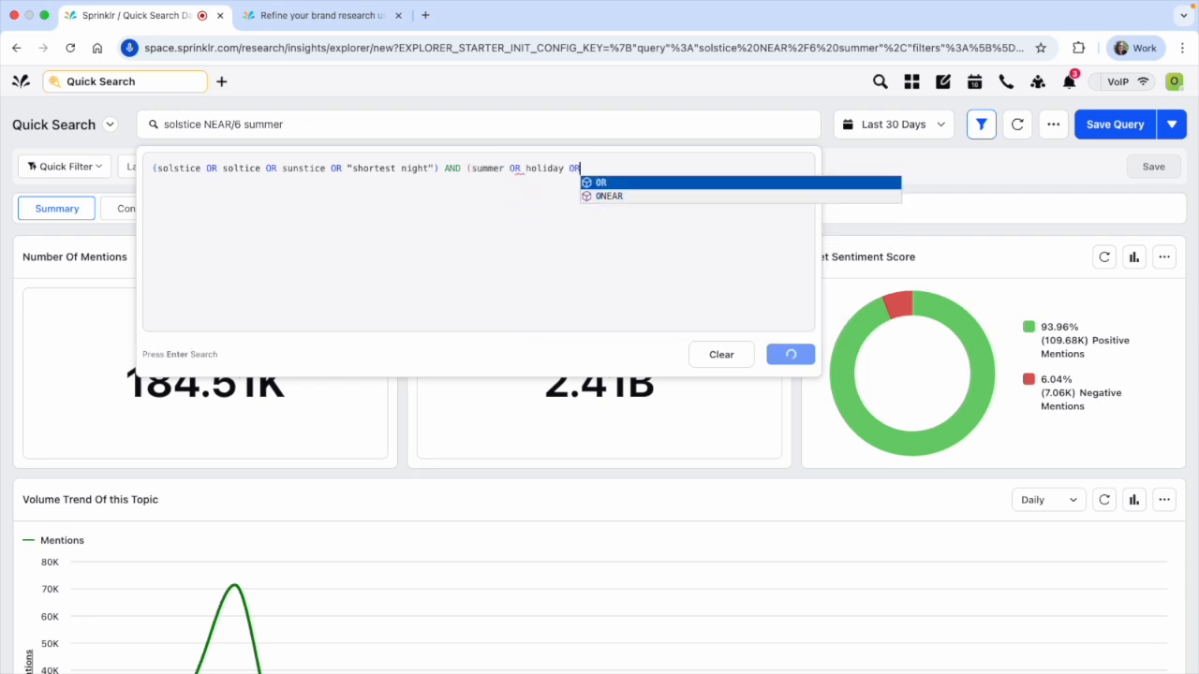
pyautogui.write('vacation ')
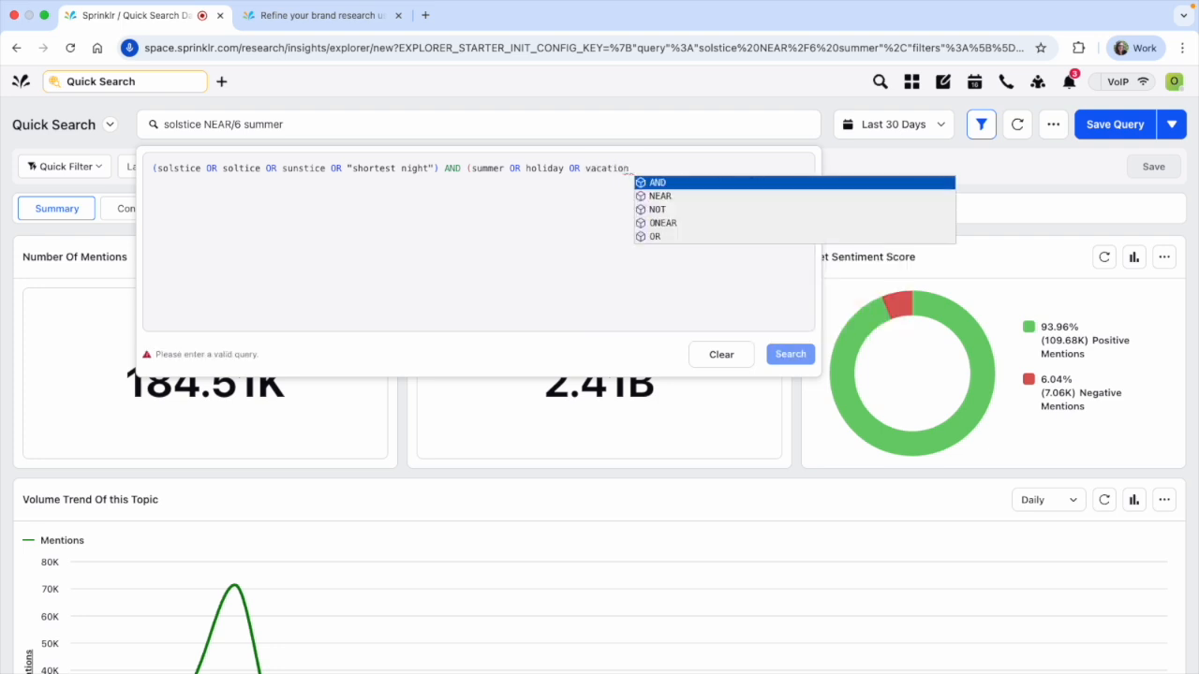
pyautogui.write('OR ')
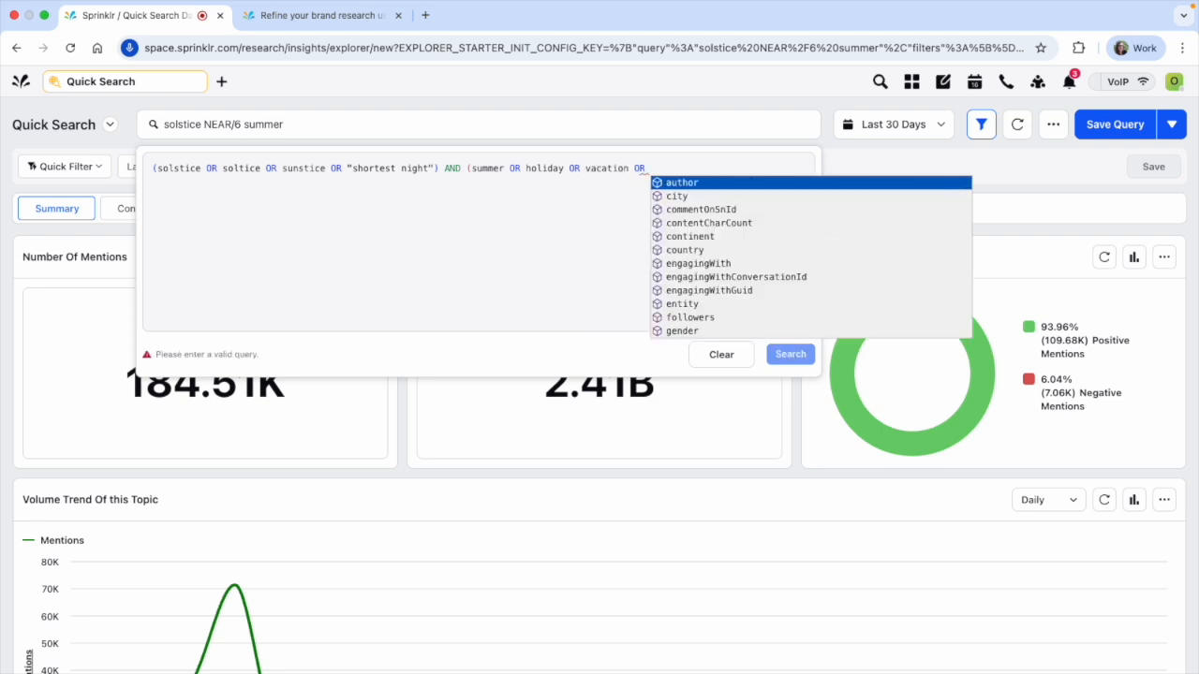
pyautogui.write('beach)')
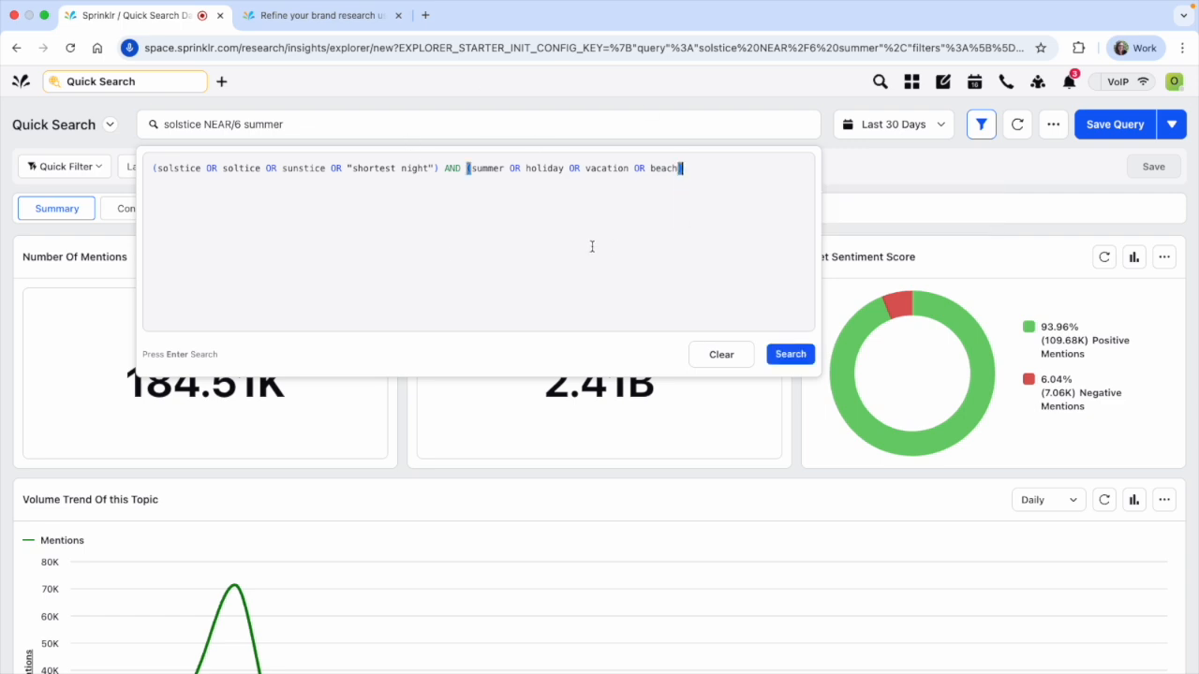
pyautogui.click(791, 356)
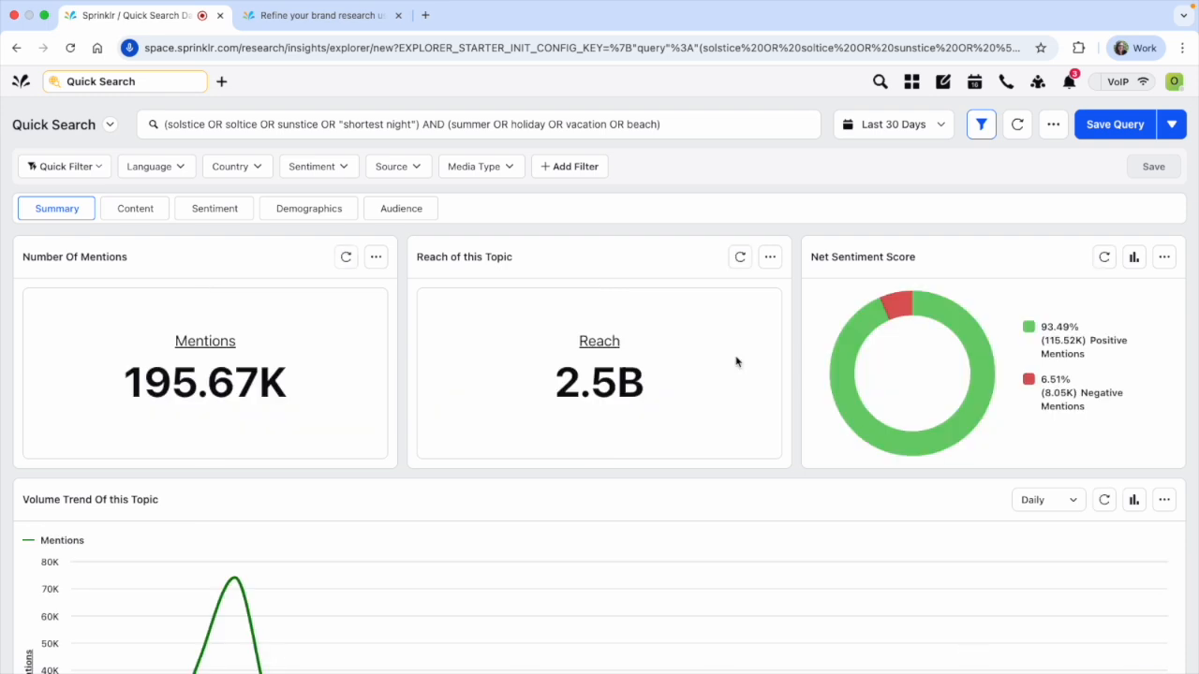
# Examine the expanded query's Summary results, including volume trend, discussion themes, content types, social channels and domains
pyautogui.scroll(-5, 736, 362)
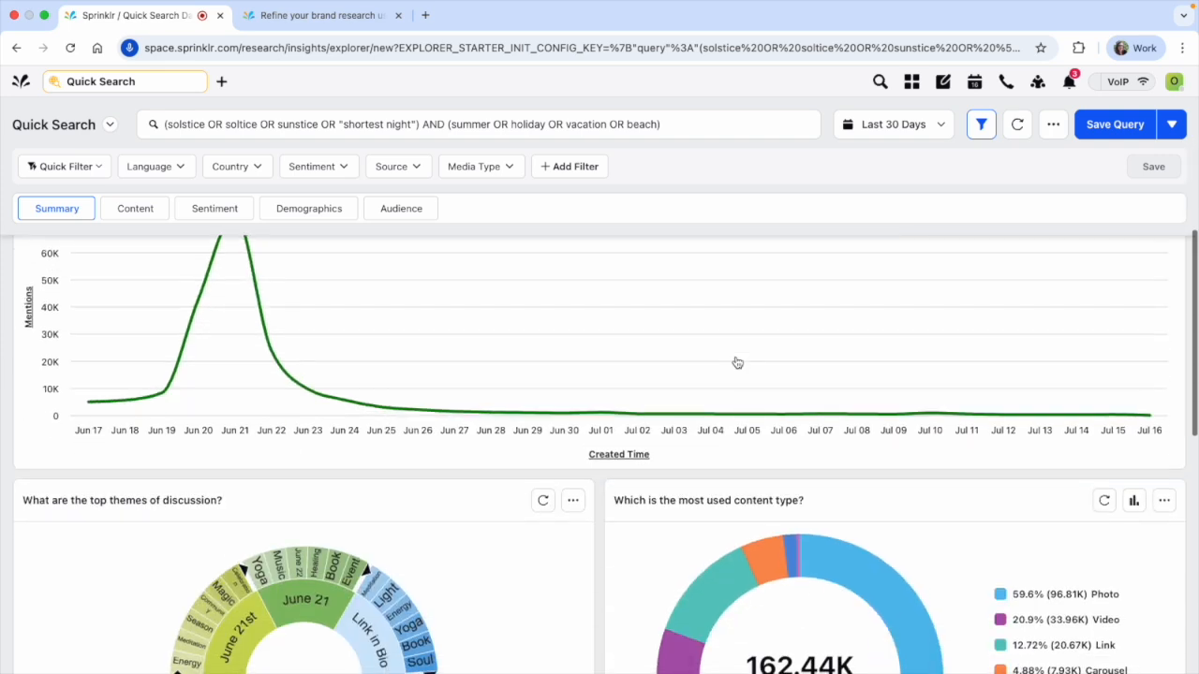
pyautogui.scroll(-1, 235, 401)
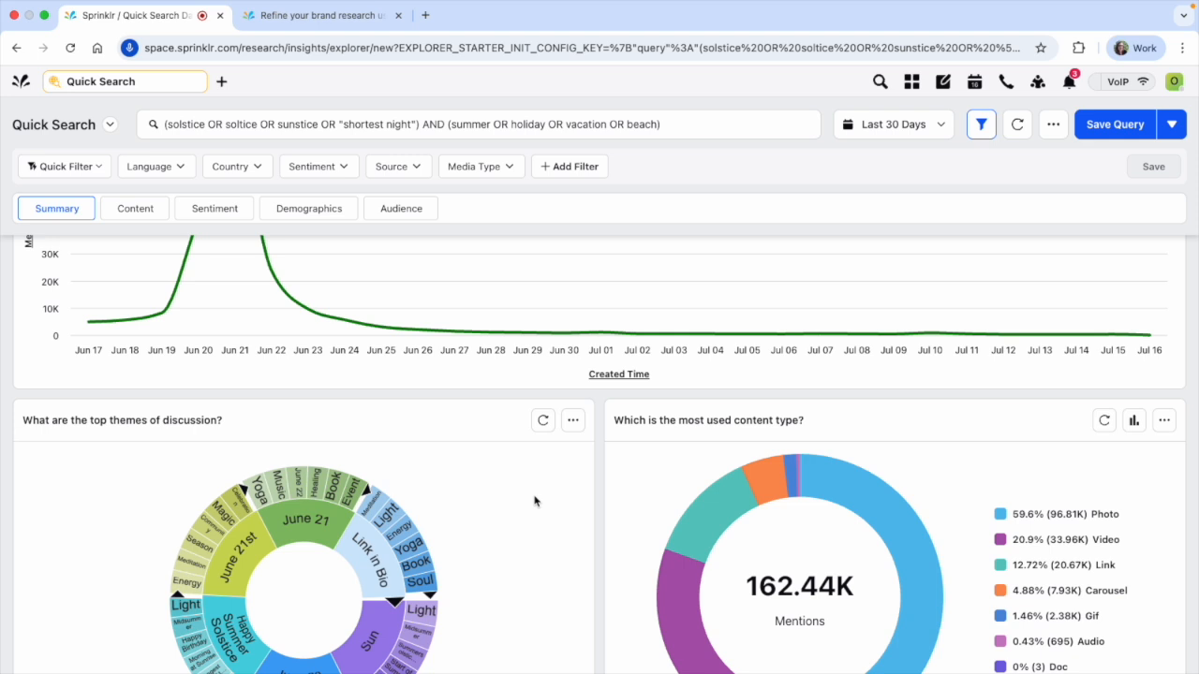
pyautogui.scroll(-3, 534, 501)
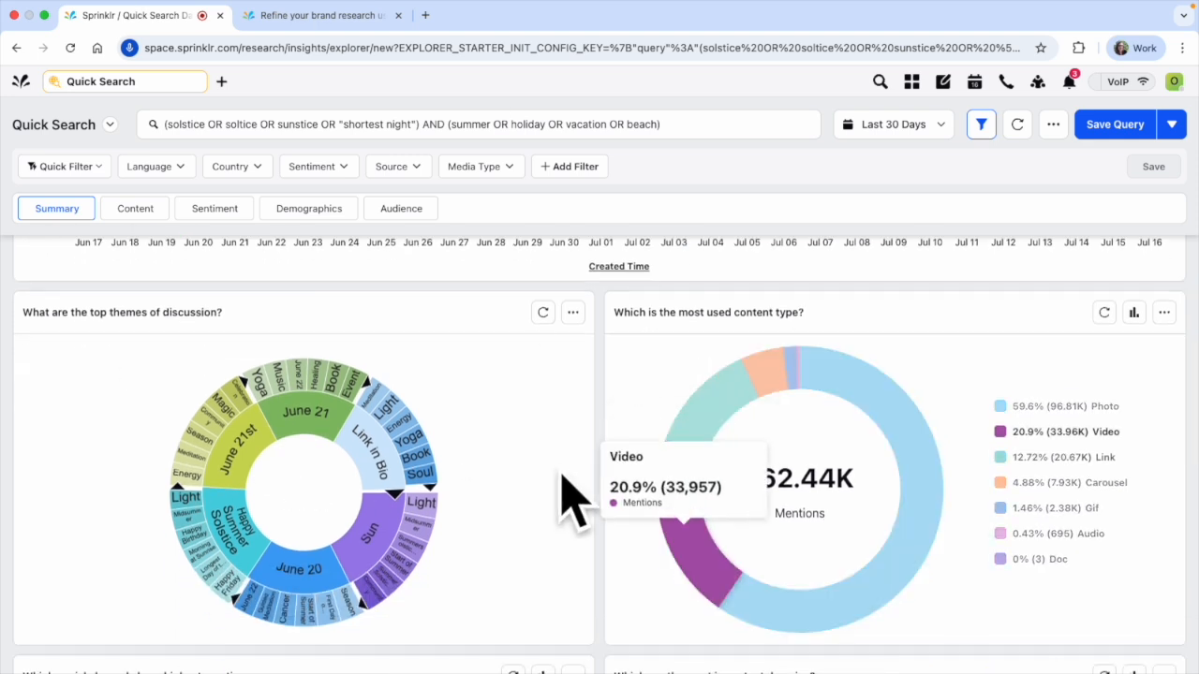
pyautogui.scroll(-10, 562, 487)
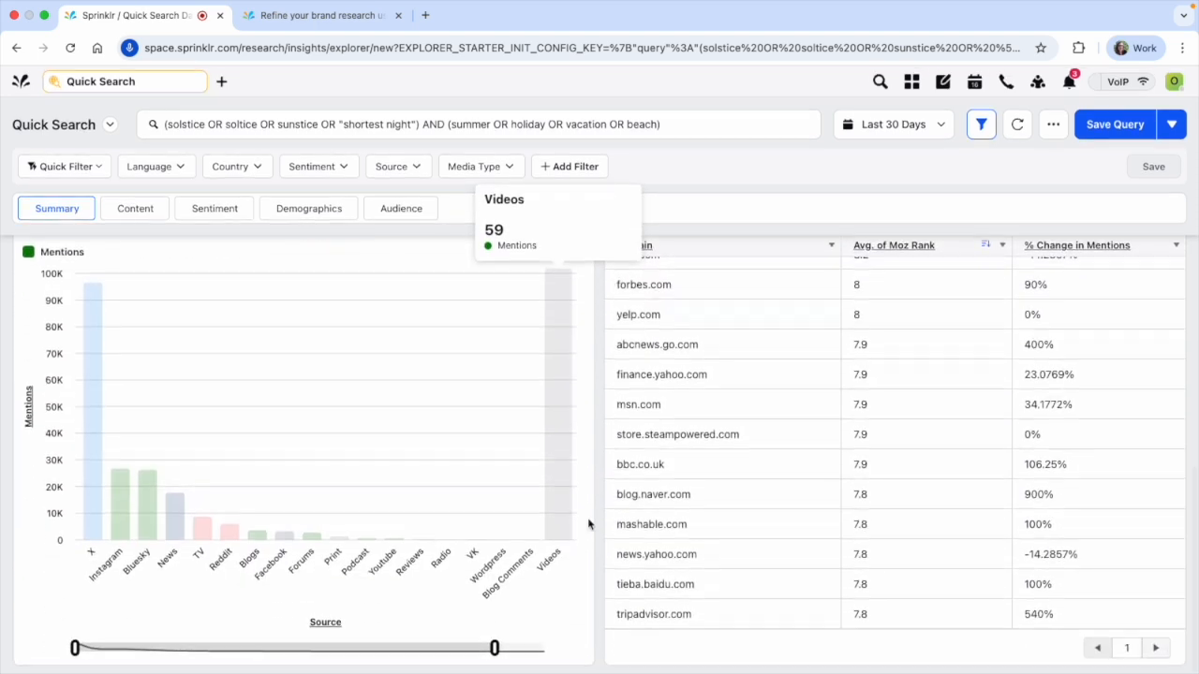
pyautogui.scroll(10, 552, 524)
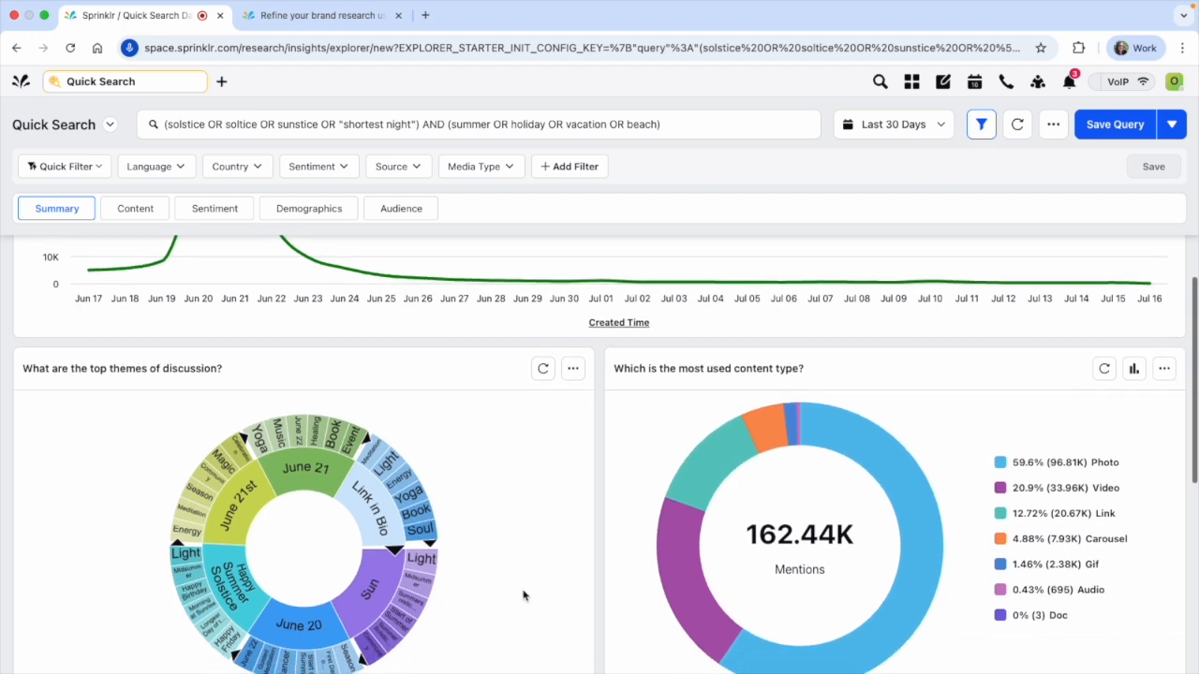
pyautogui.scroll(3, 523, 596)
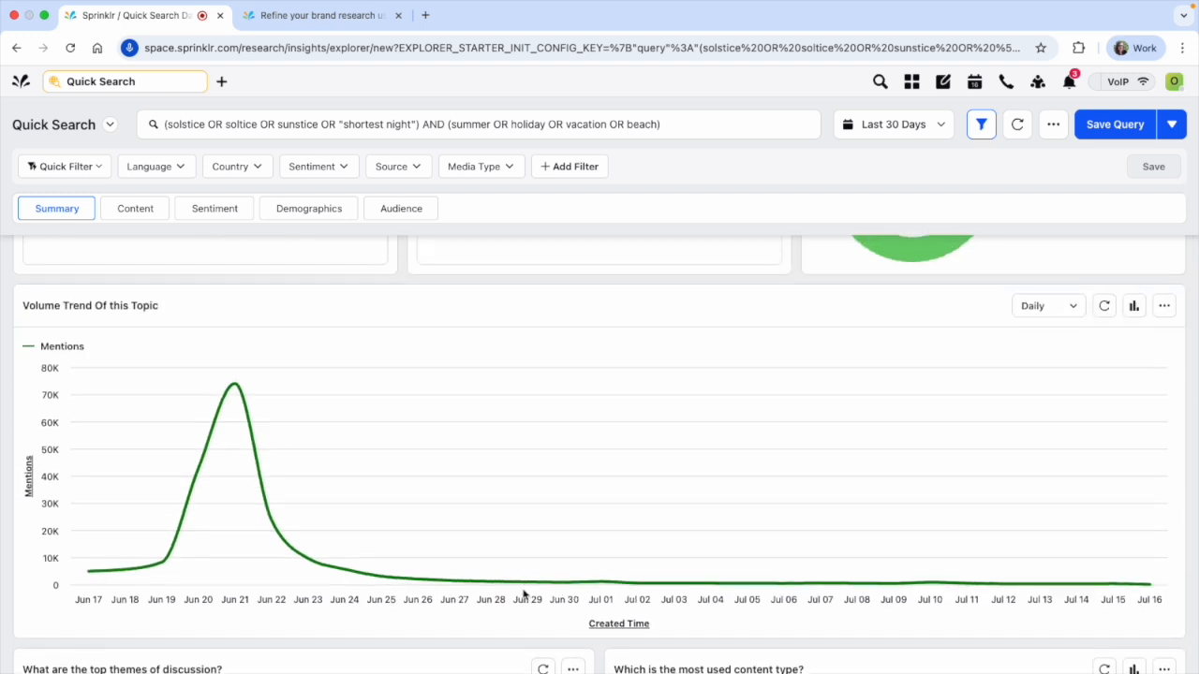
pyautogui.moveTo(747, 528)
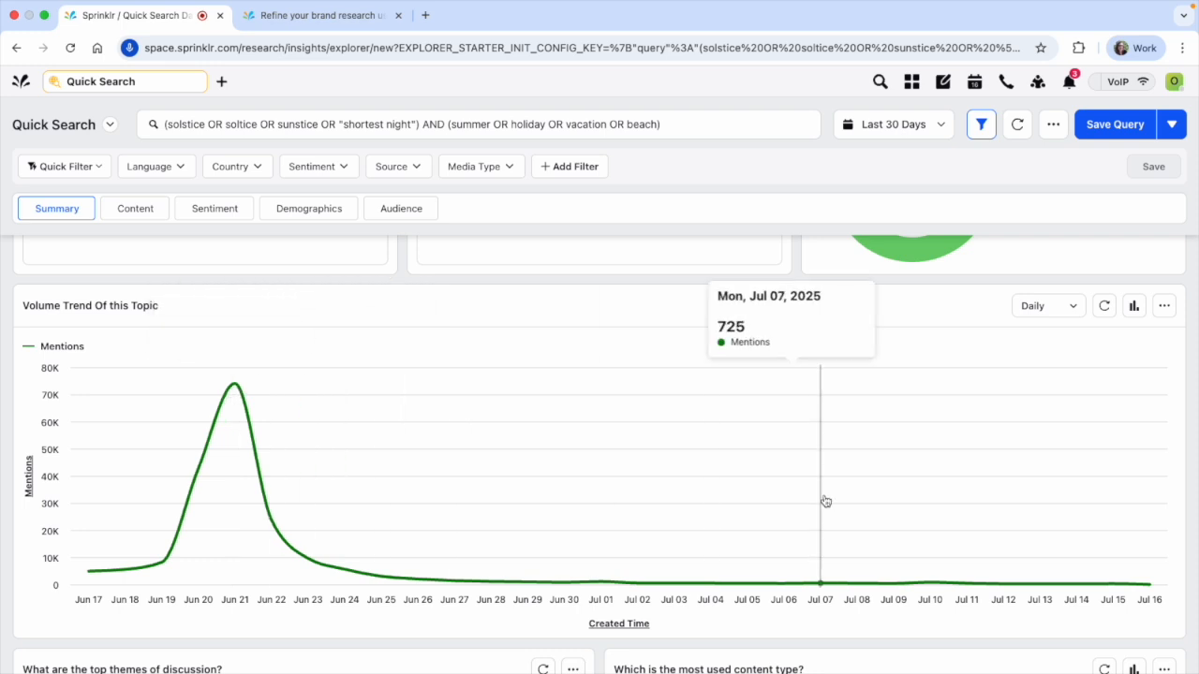
# Check the drill-down options for the June 21 mentions peak, the X channel bar and the abcnews.go.com Moz Rank, closing each
pyautogui.click(237, 389)
pyautogui.scroll(-9, 238, 554)
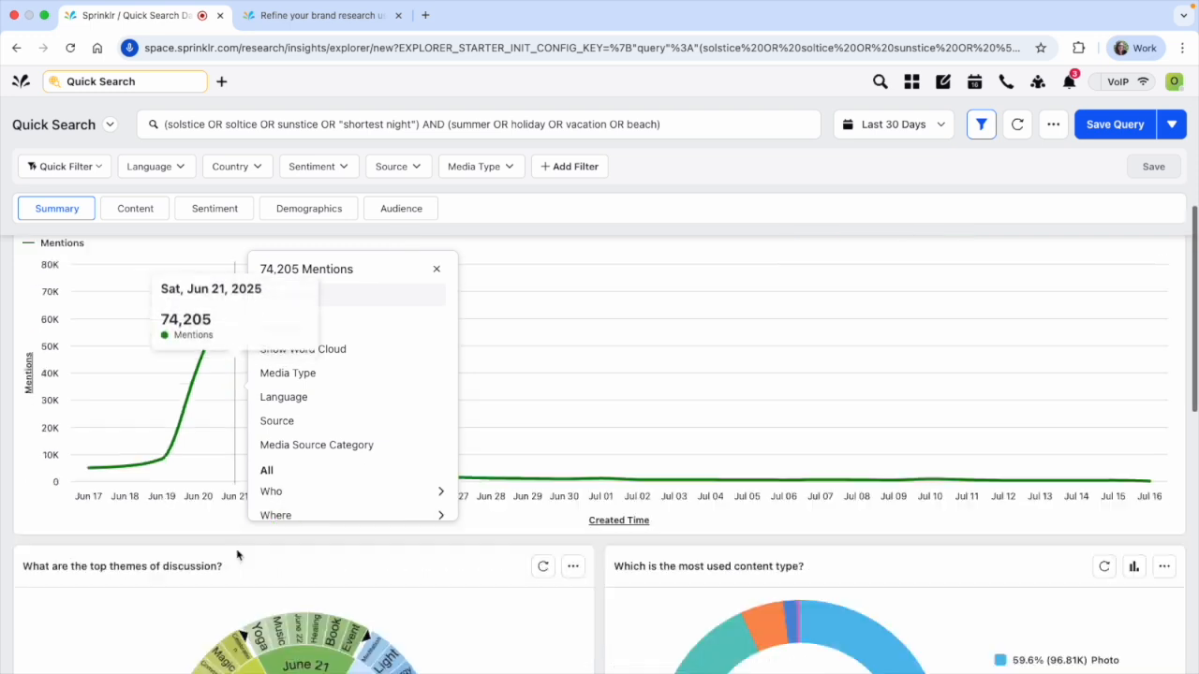
pyautogui.click(238, 559)
pyautogui.scroll(2, 185, 554)
pyautogui.scroll(-1, 98, 567)
pyautogui.click(98, 567)
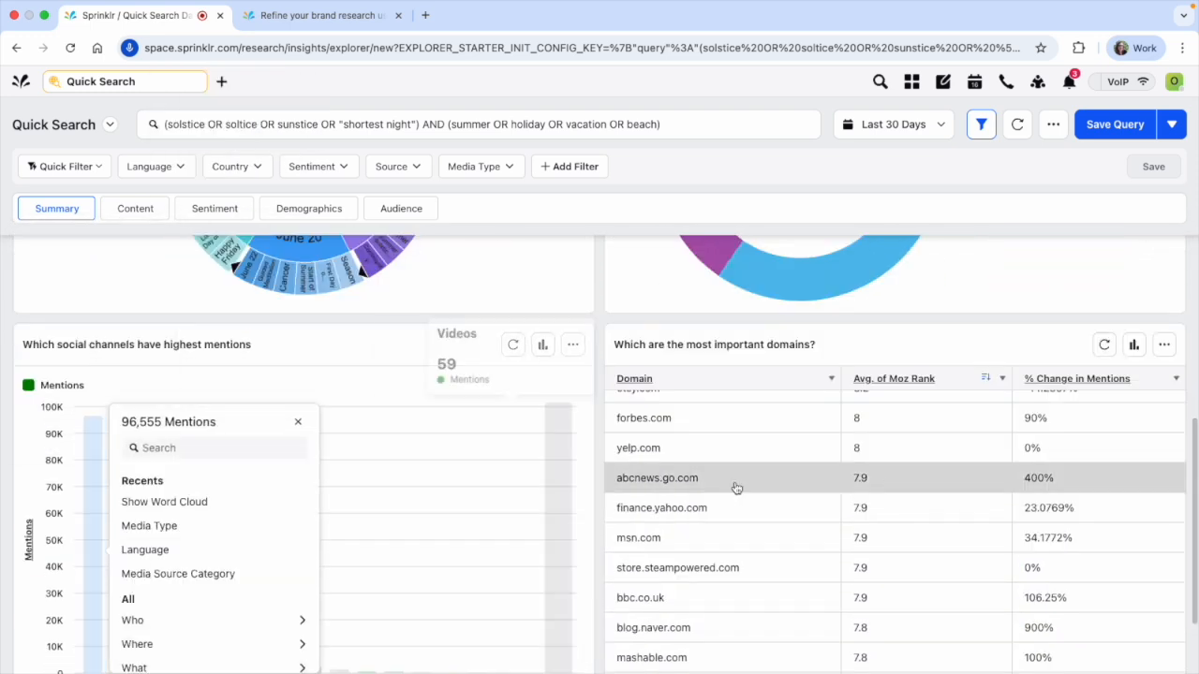
pyautogui.click(868, 483)
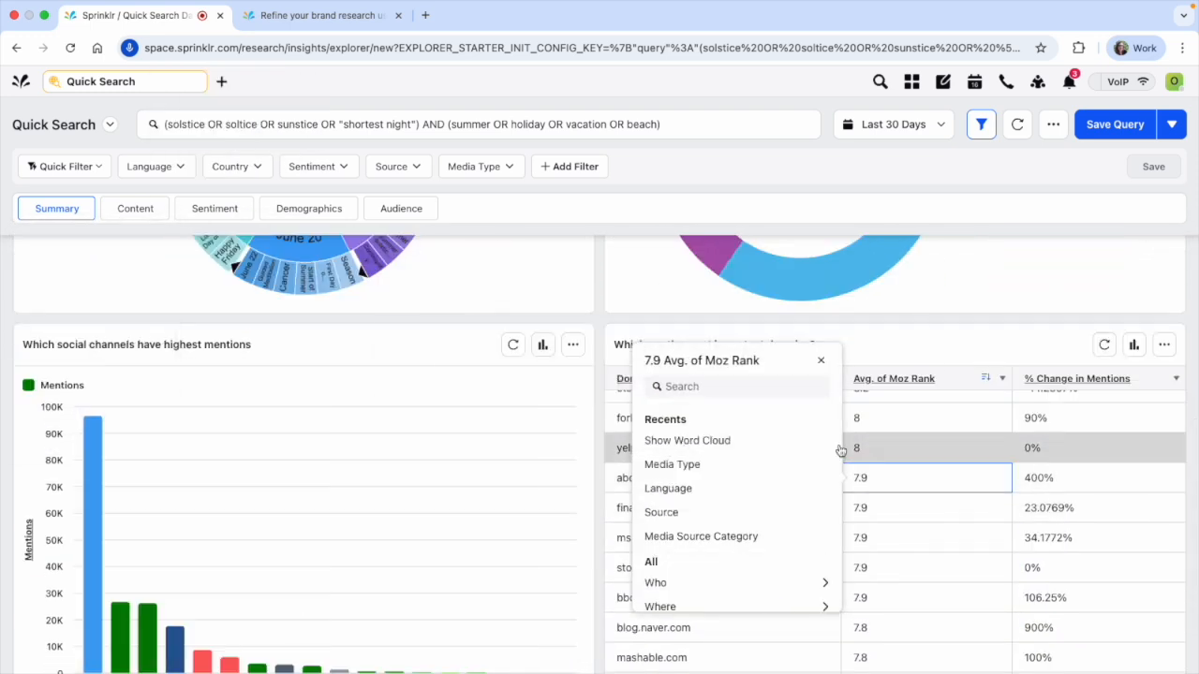
pyautogui.click(857, 332)
pyautogui.scroll(10, 857, 331)
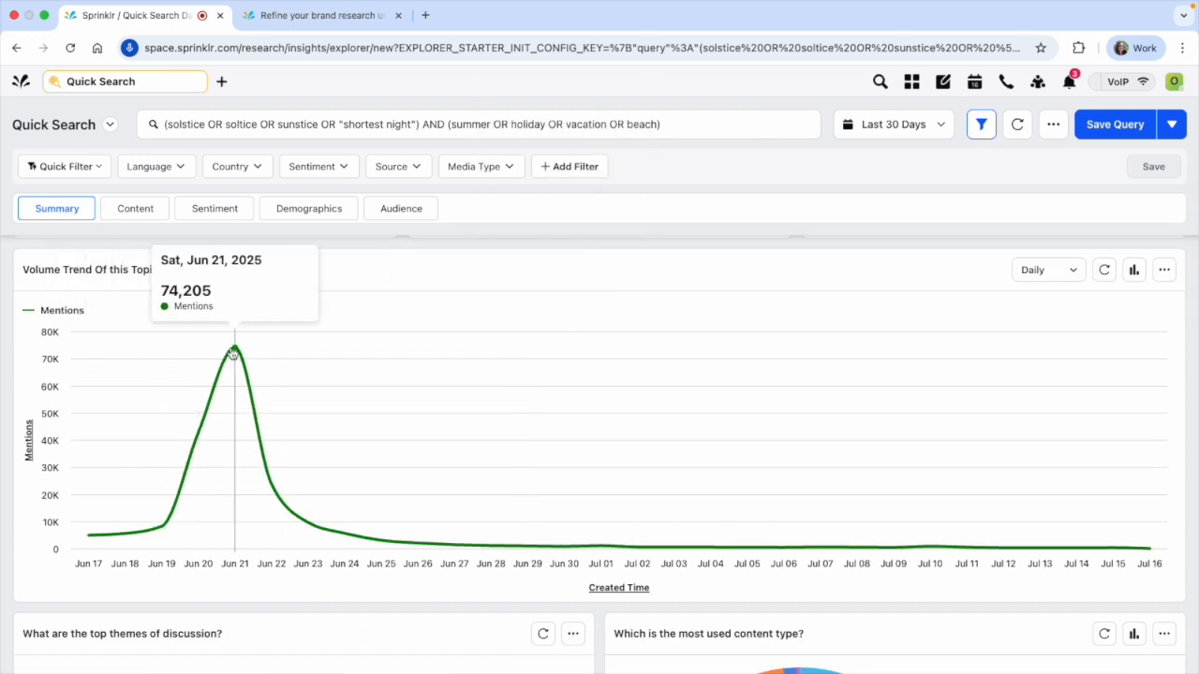
# Browse the drill-down dimensions available for the June 21 mentions peak, from Recents through the full All list
pyautogui.click(233, 353)
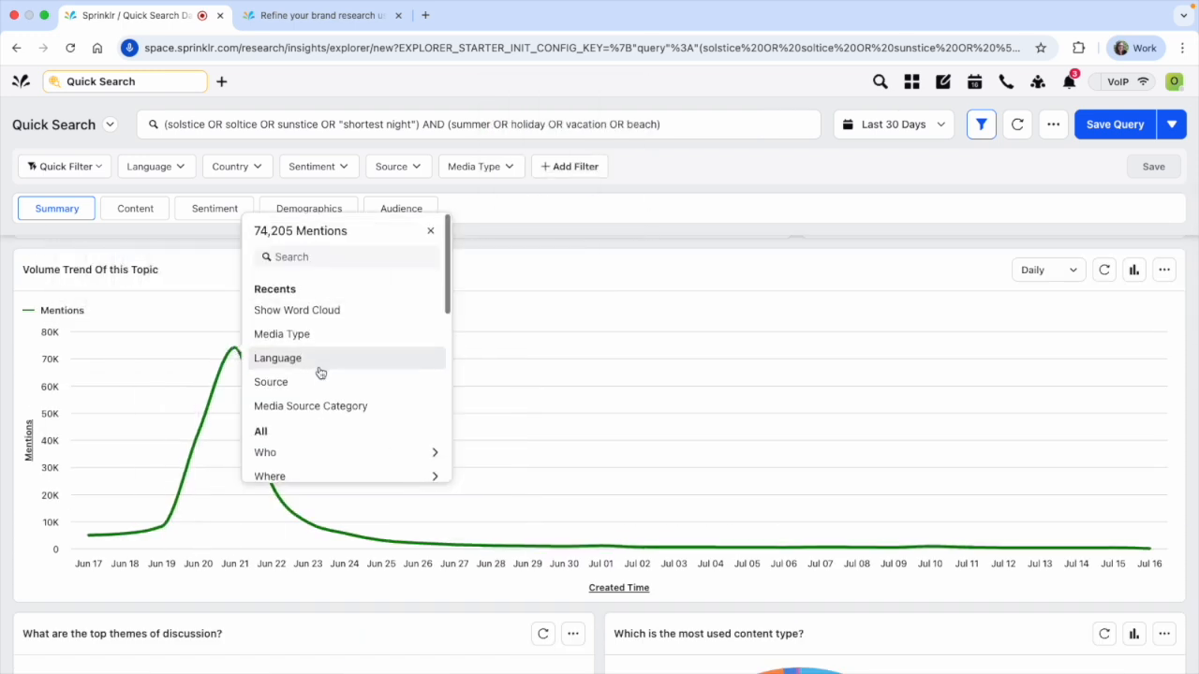
pyautogui.scroll(-5, 320, 373)
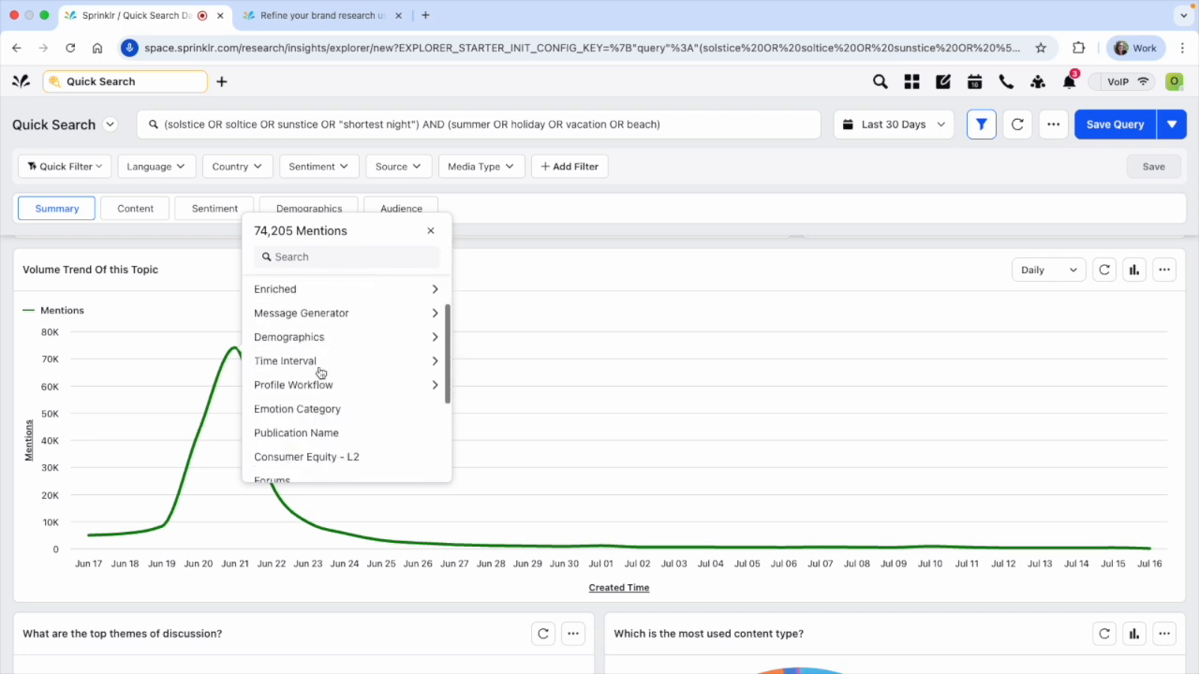
pyautogui.scroll(-1, 320, 372)
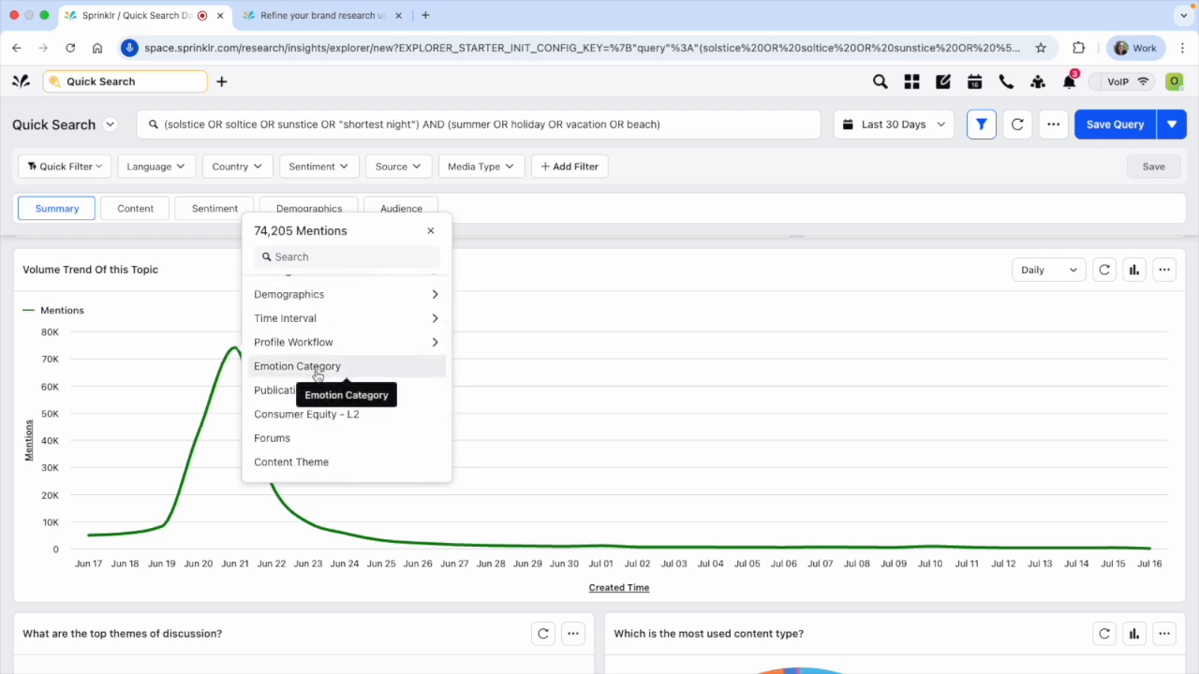
pyautogui.scroll(-5, 318, 375)
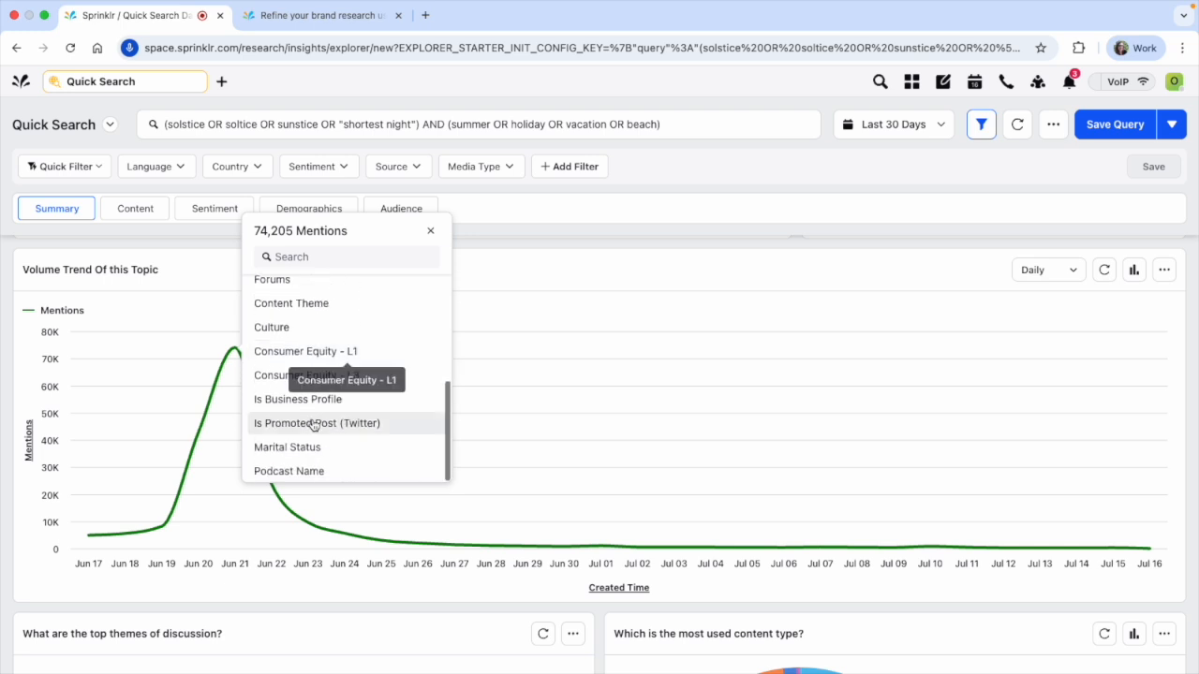
pyautogui.scroll(10, 313, 423)
pyautogui.scroll(-2, 312, 402)
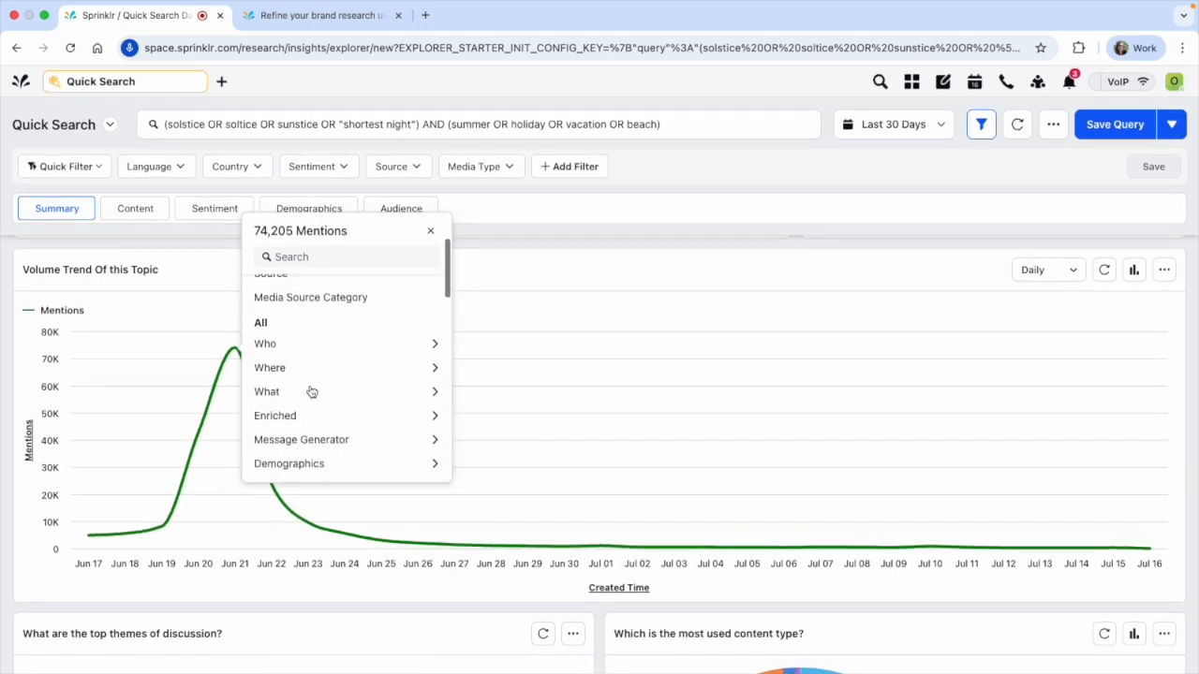
pyautogui.scroll(-1, 311, 421)
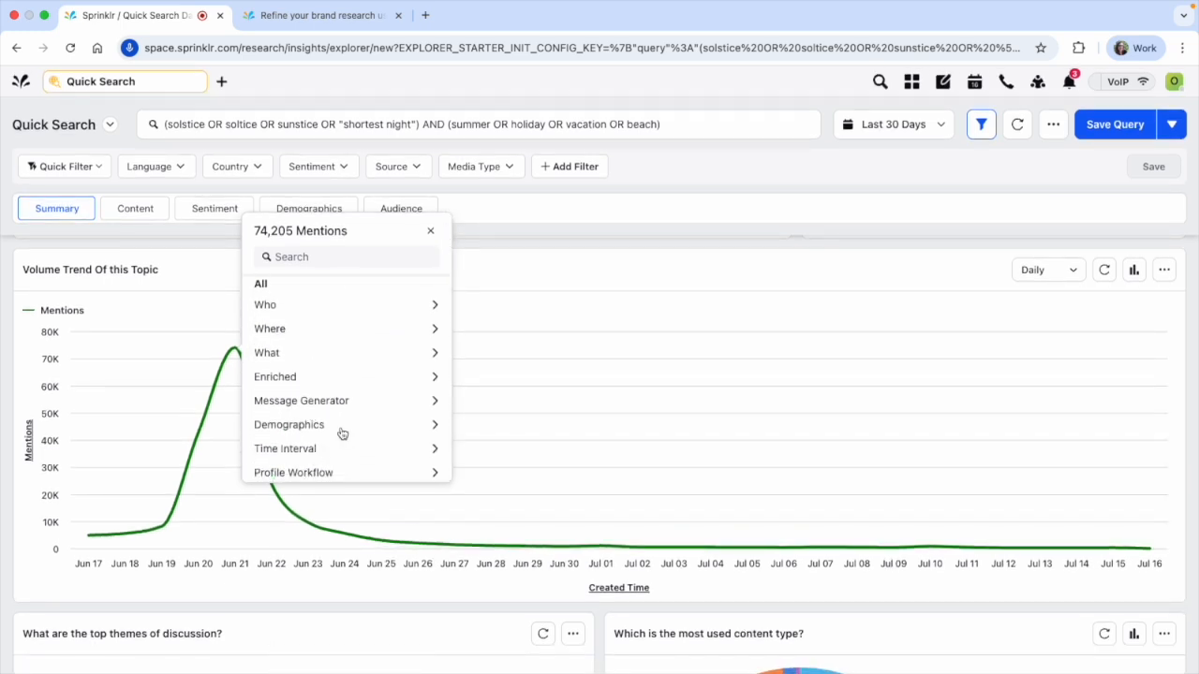
pyautogui.scroll(-4, 342, 433)
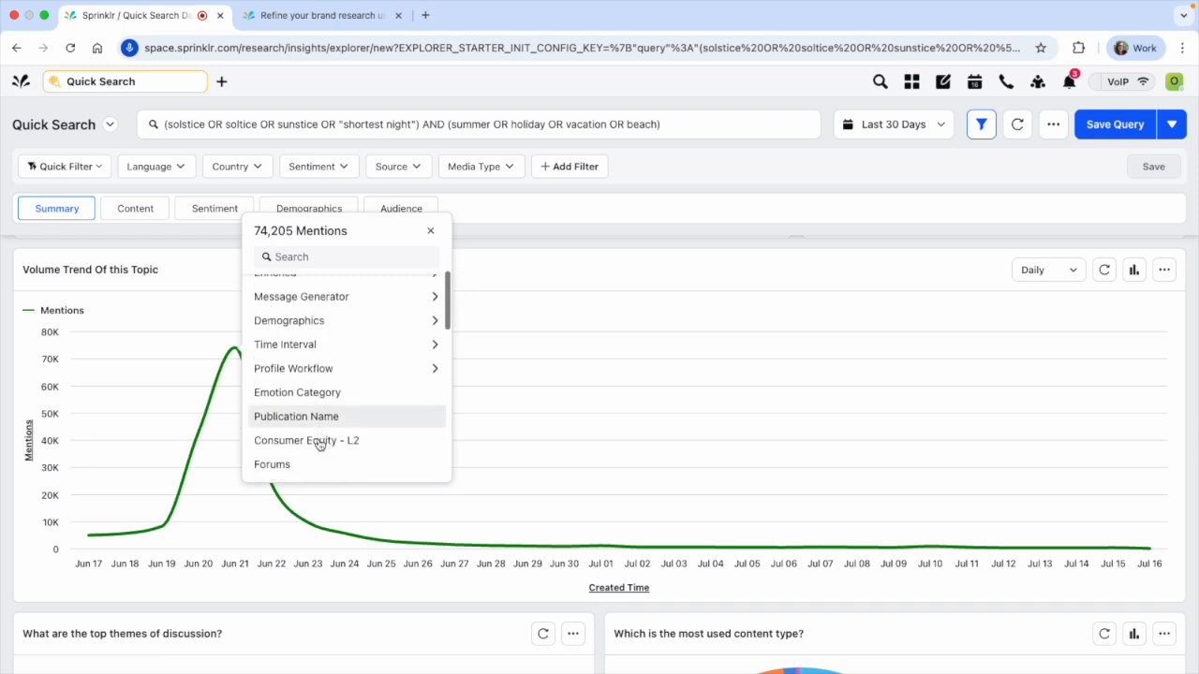
pyautogui.scroll(-2, 319, 445)
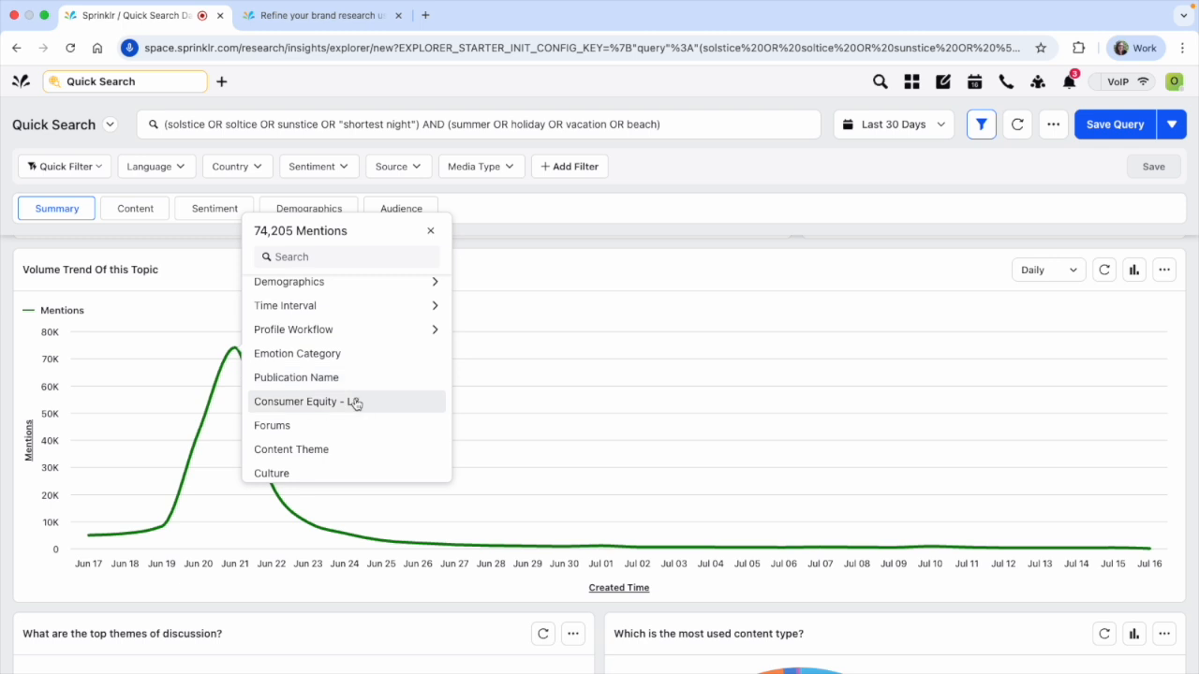
pyautogui.scroll(-1, 356, 403)
pyautogui.scroll(-10, 318, 433)
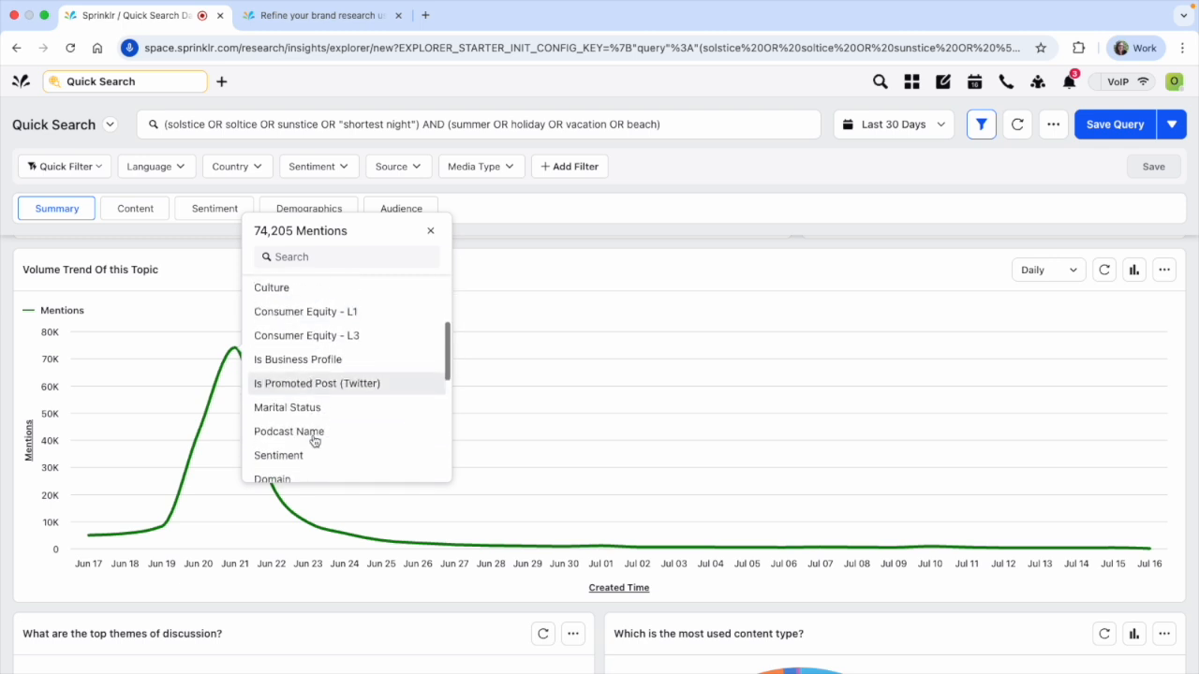
pyautogui.scroll(-5, 316, 436)
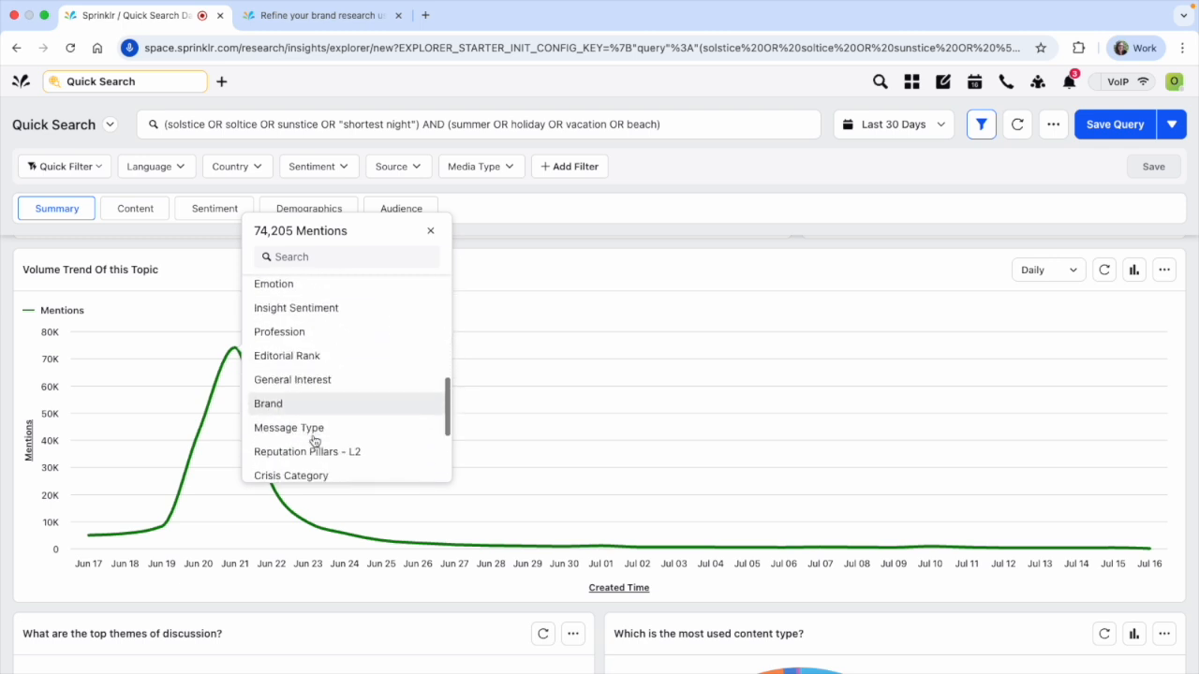
# Drill the June 21 mentions peak down by Source and expand the drill-down to full view
pyautogui.click(314, 257)
pyautogui.write('source')
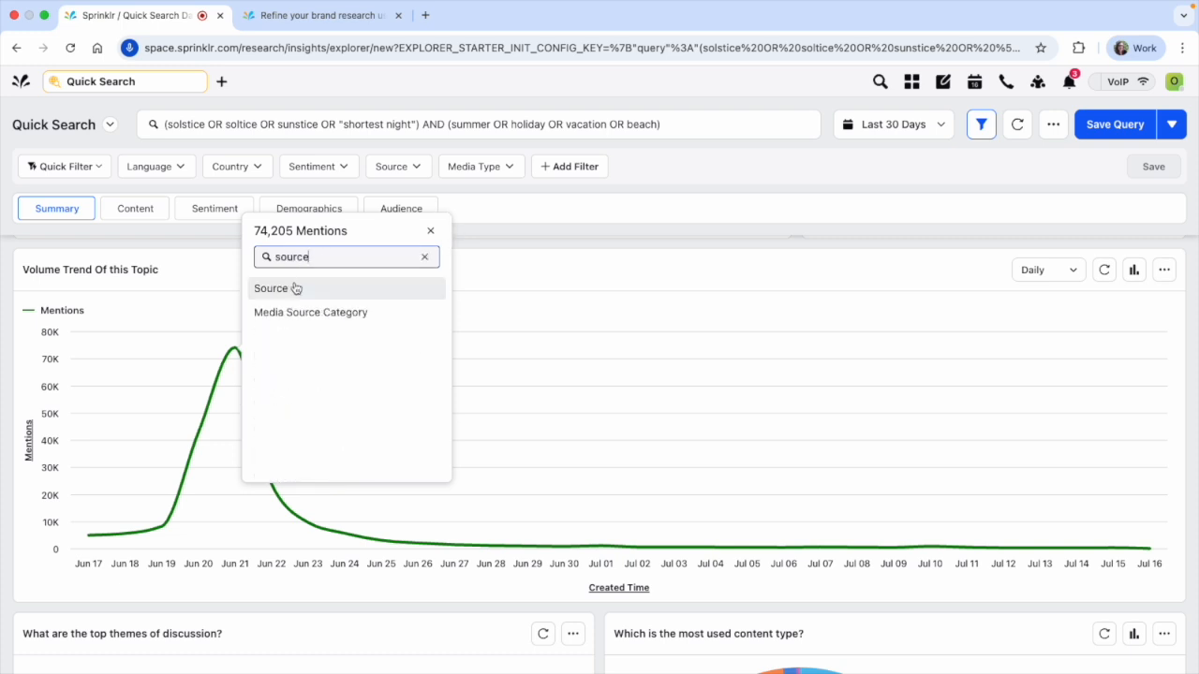
pyautogui.click(295, 288)
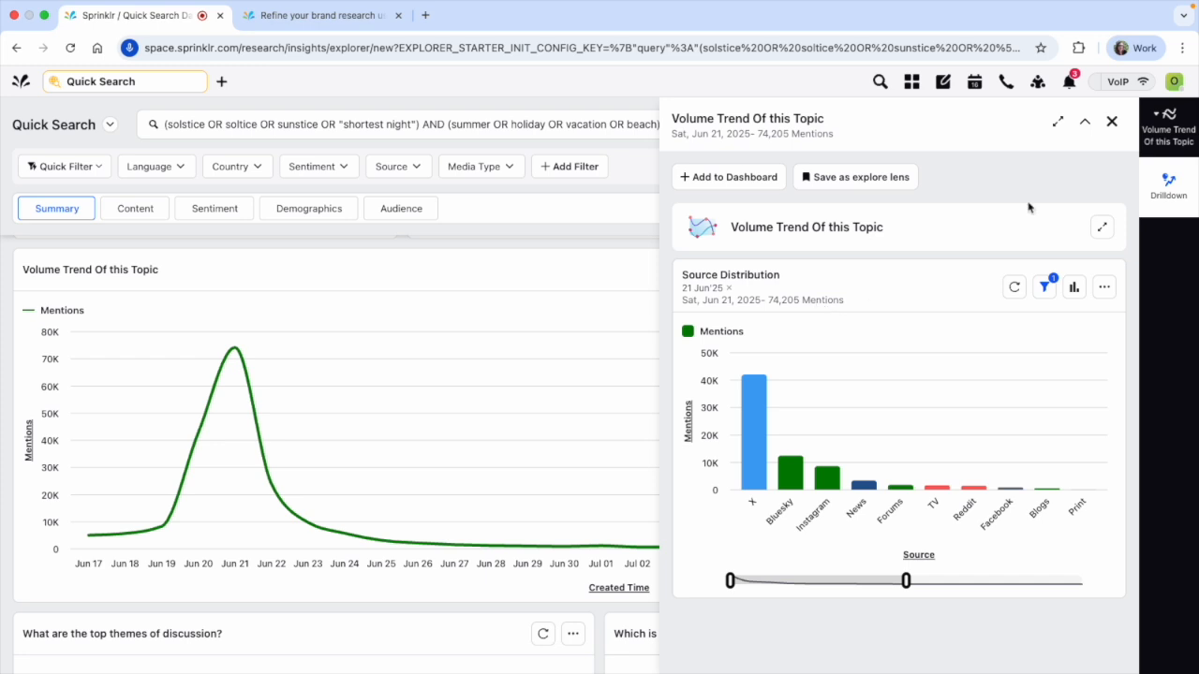
pyautogui.click(1057, 122)
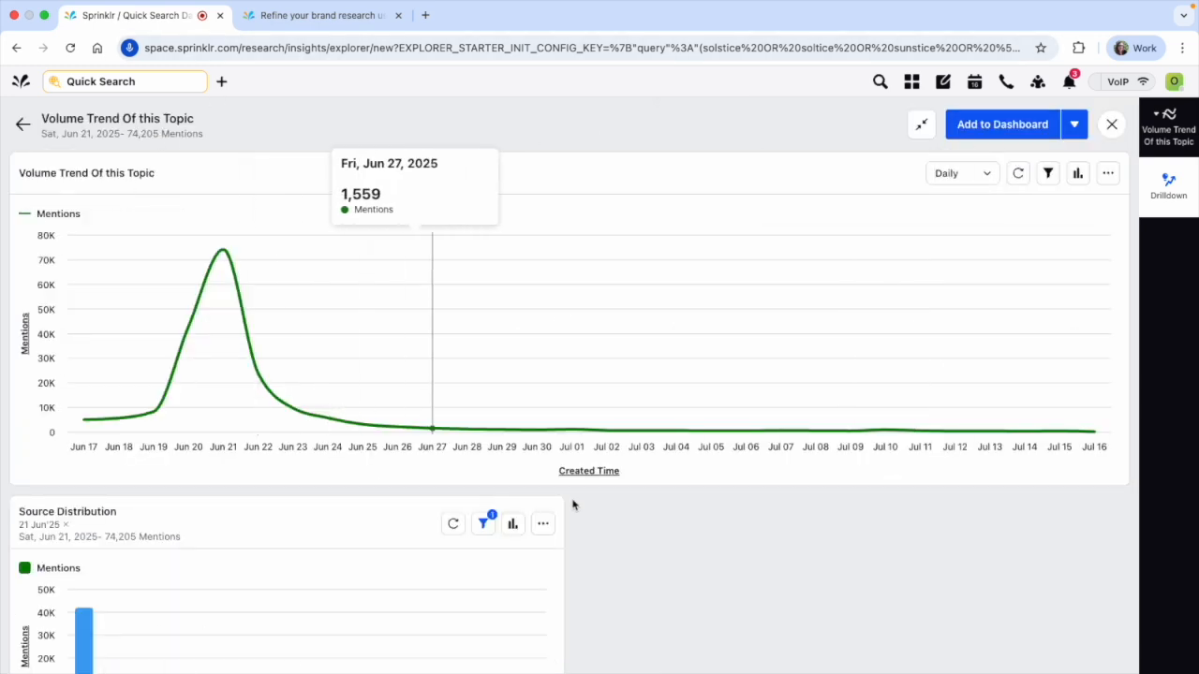
pyautogui.scroll(-2, 562, 496)
pyautogui.scroll(1, 777, 501)
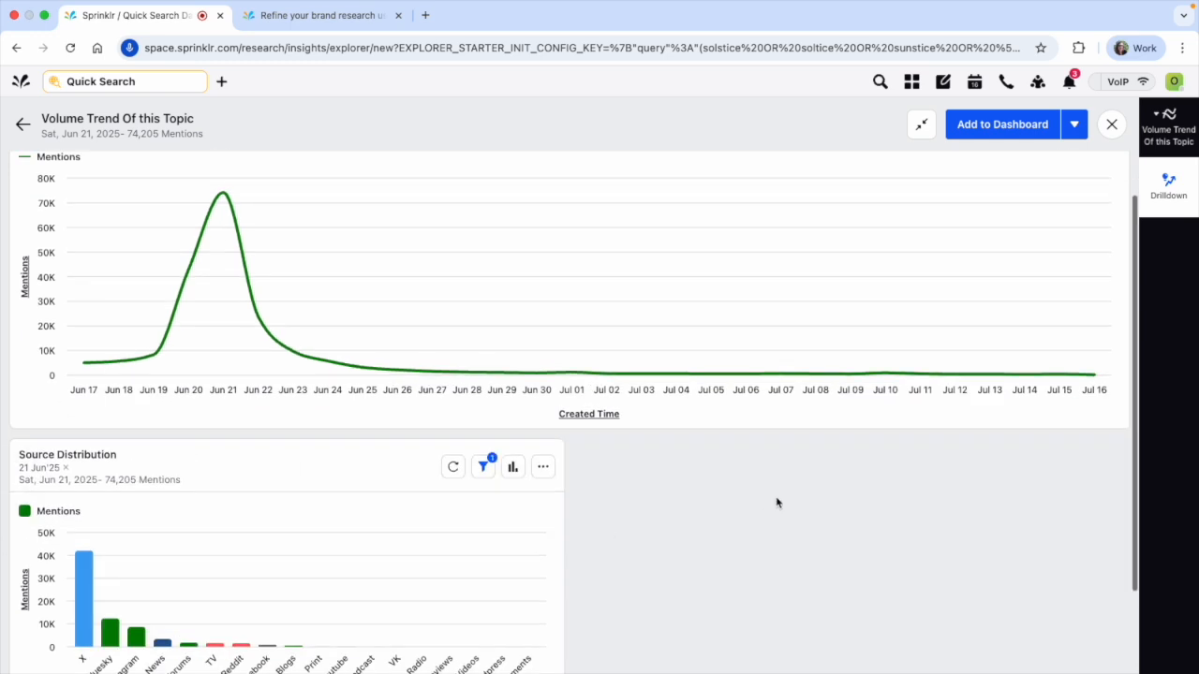
# Drill the June 21 mentions peak down by Language and check the English bar's mentions
pyautogui.scroll(1, 776, 501)
pyautogui.scroll(-2, 777, 501)
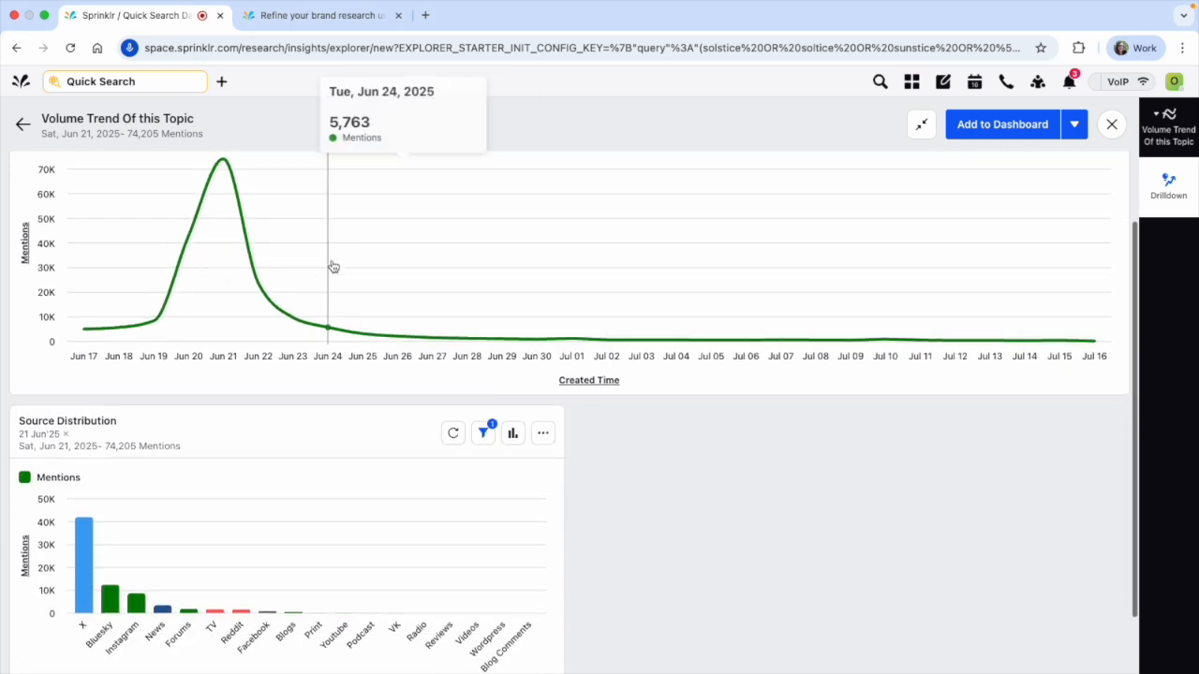
pyautogui.click(222, 170)
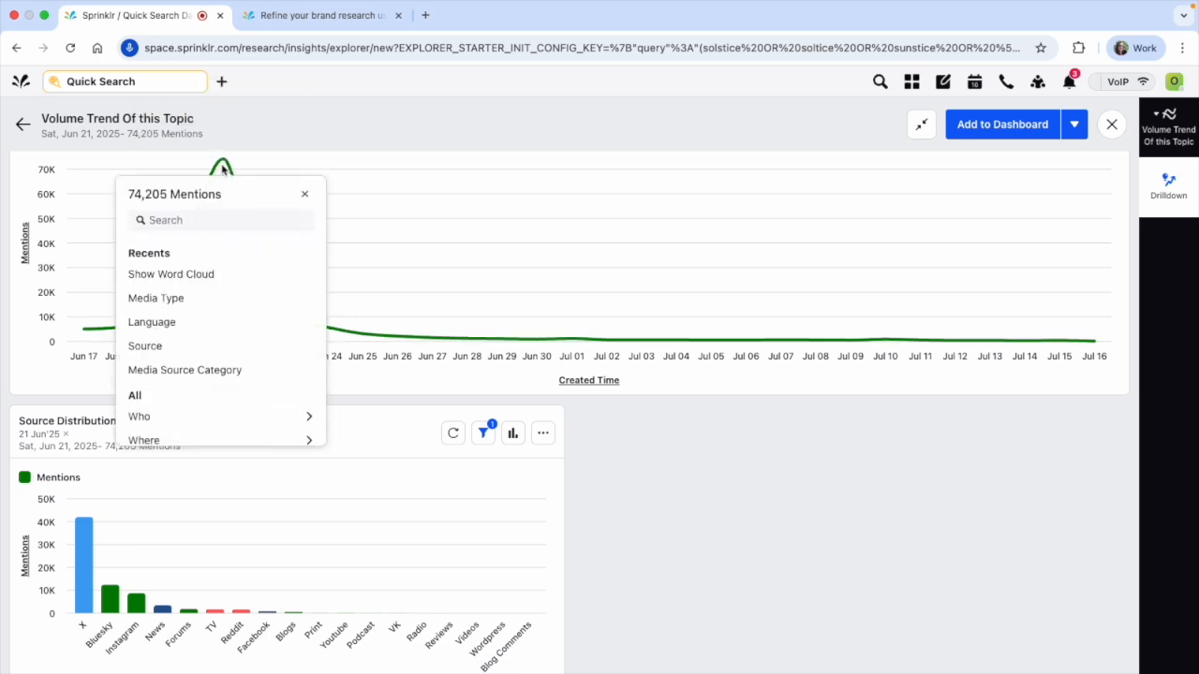
pyautogui.click(219, 322)
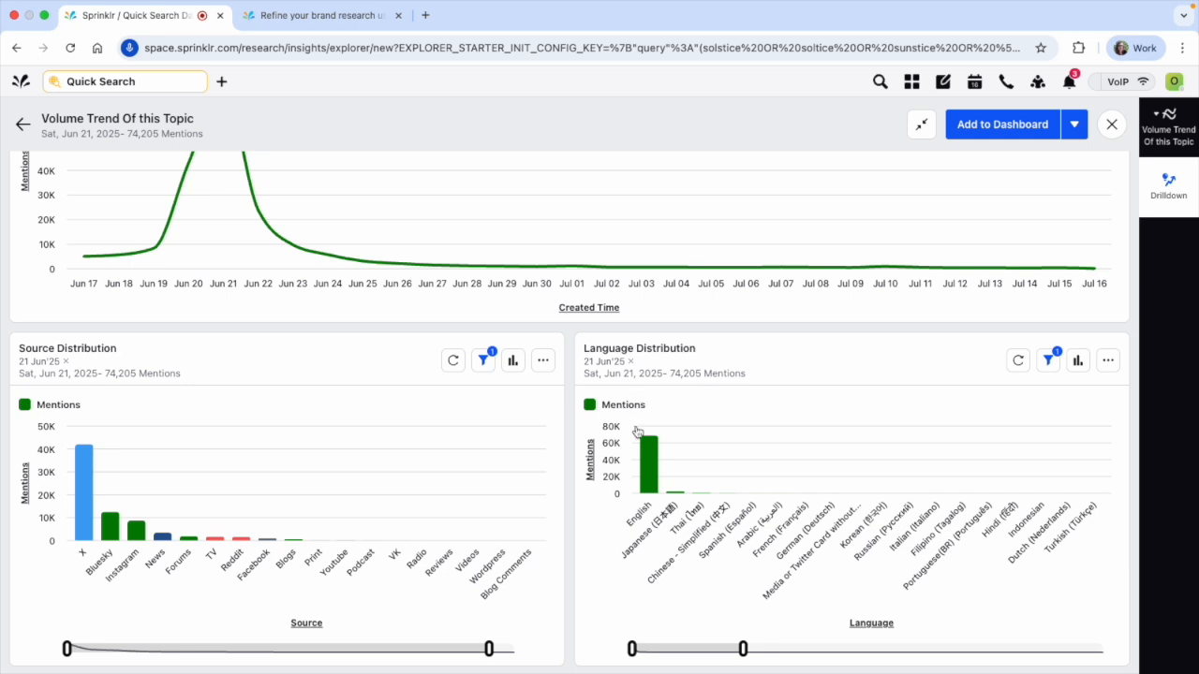
pyautogui.moveTo(652, 467)
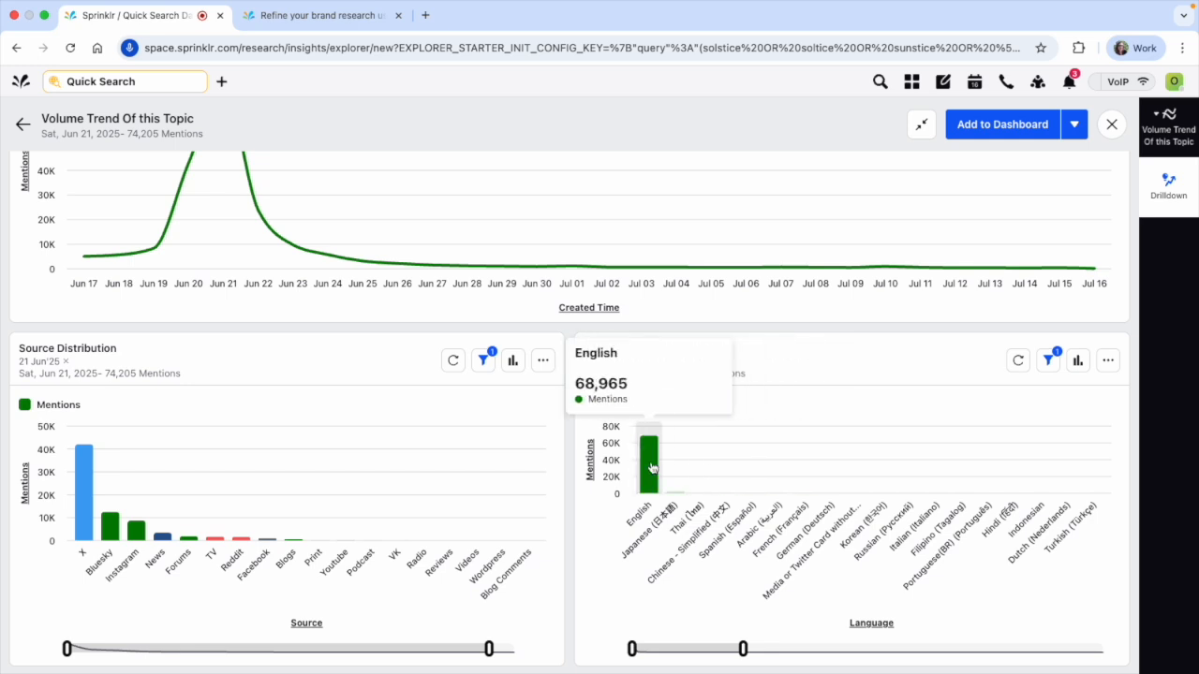
# Add a word cloud drill-down for the June 21 mentions peak
pyautogui.scroll(3, 394, 358)
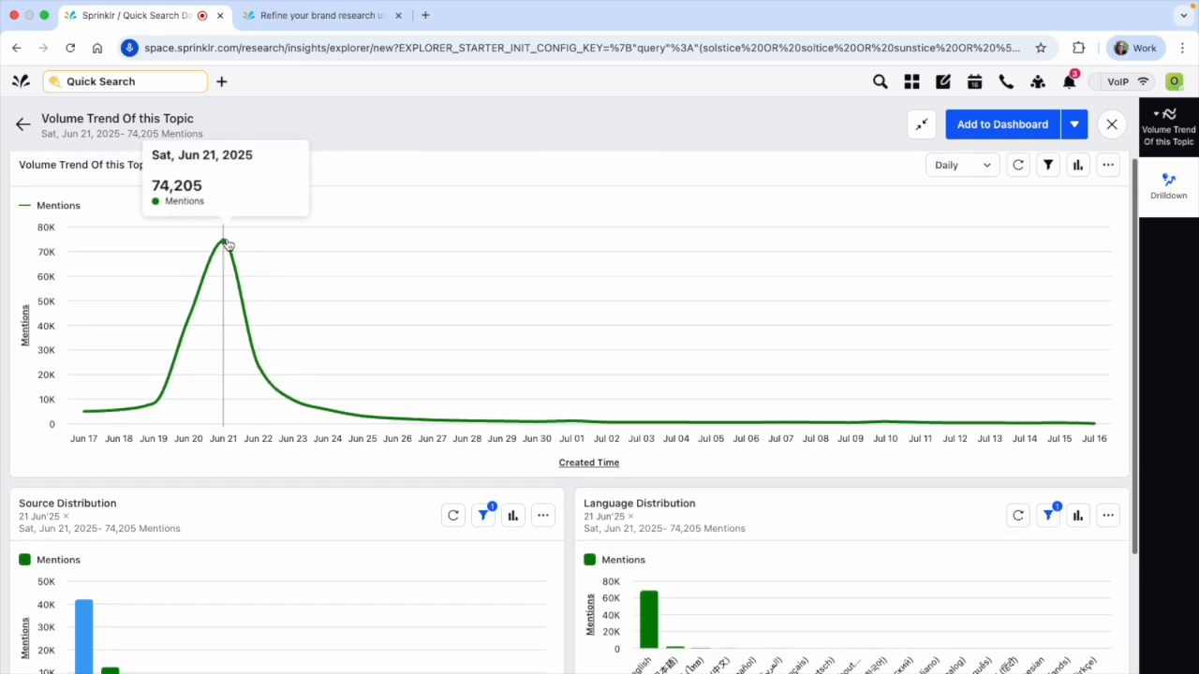
pyautogui.click(225, 245)
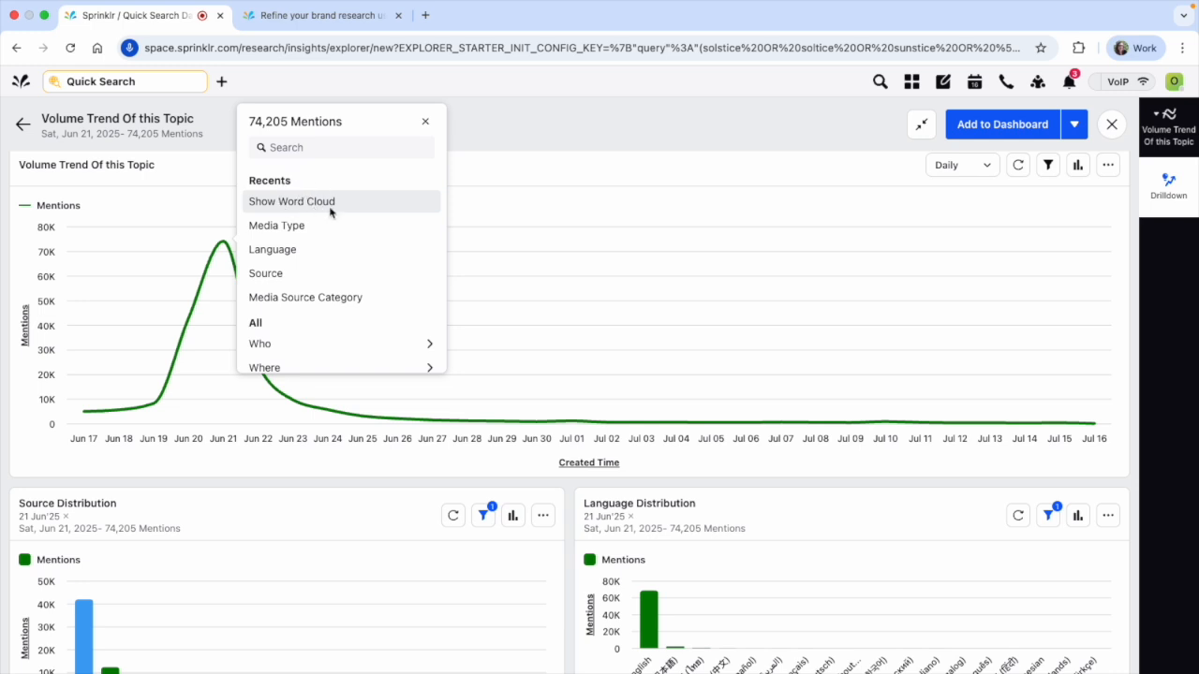
pyautogui.click(330, 213)
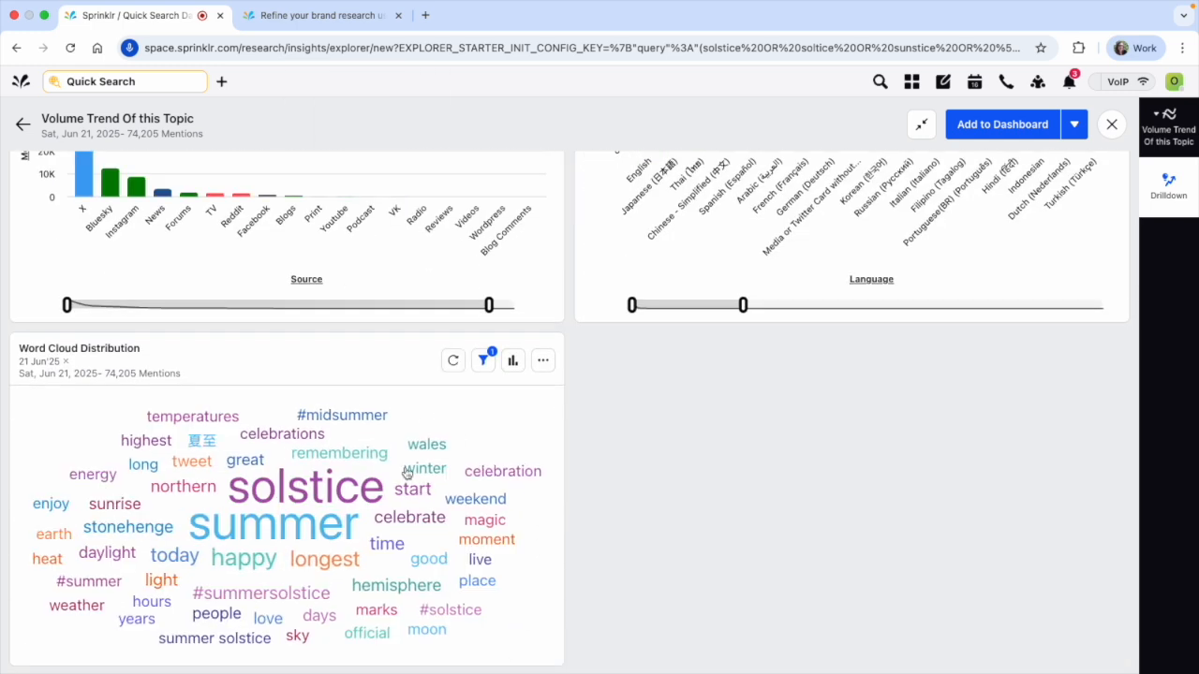
# Drill the word stonehenge in the word cloud down by Source
pyautogui.moveTo(111, 532)
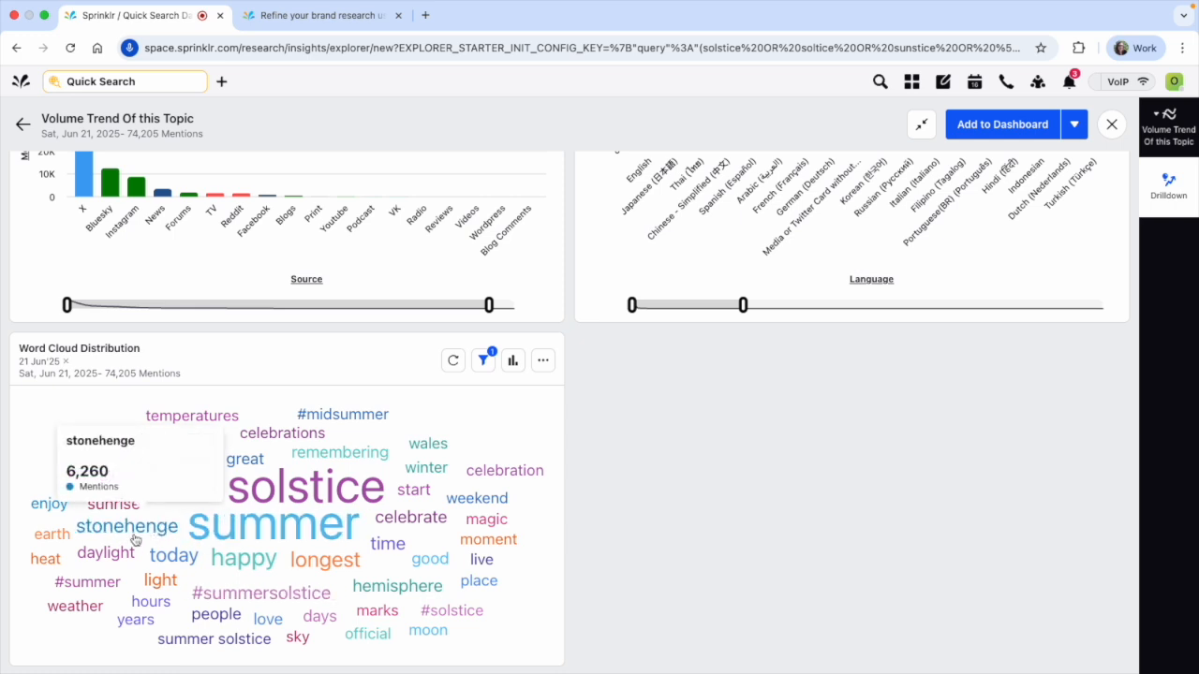
pyautogui.click(136, 533)
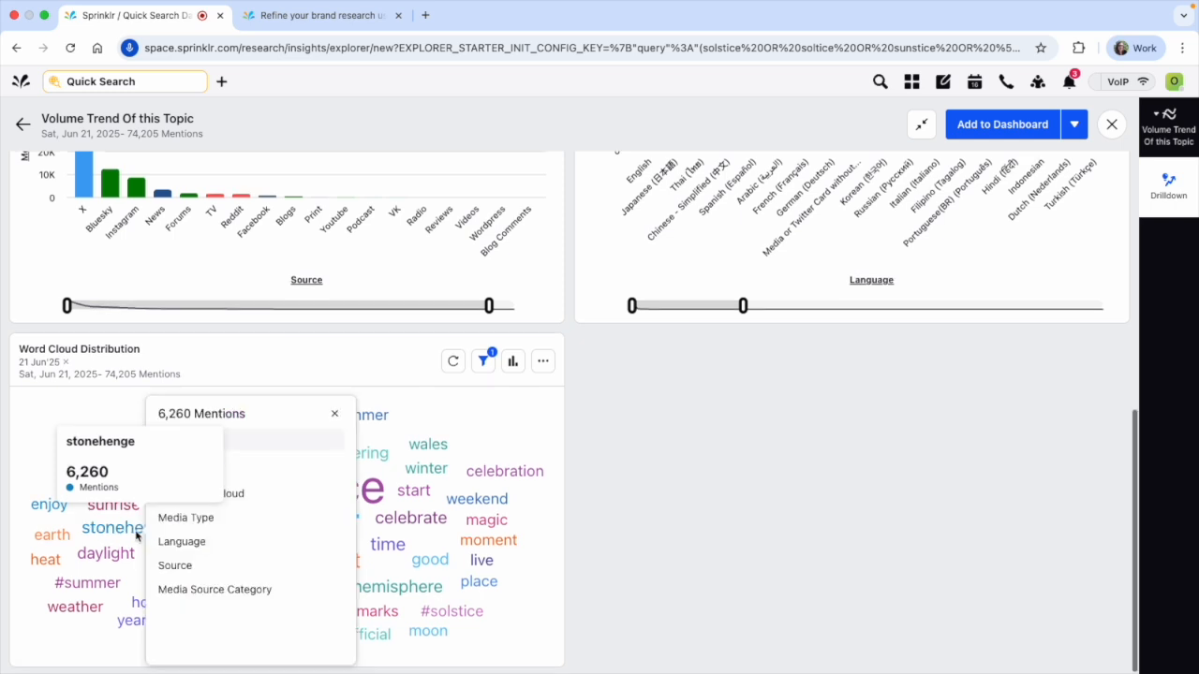
pyautogui.click(178, 565)
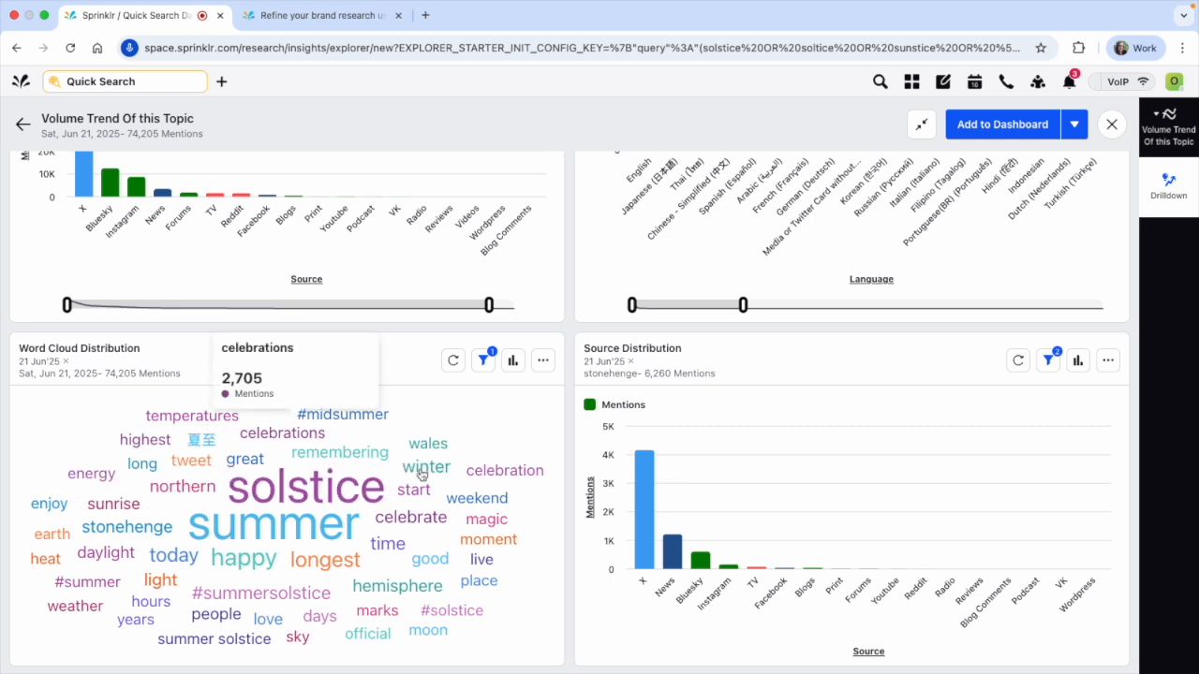
pyautogui.moveTo(608, 364)
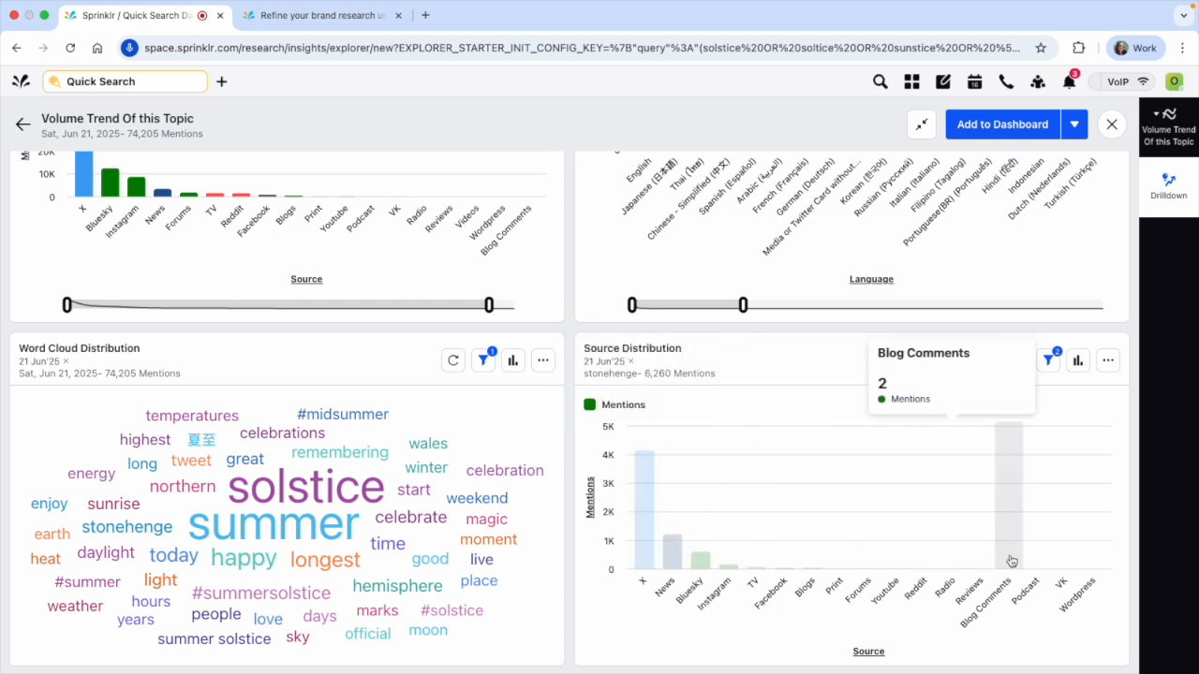
# Delete the stonehenge Source Distribution widget from the drill-down
pyautogui.click(1119, 363)
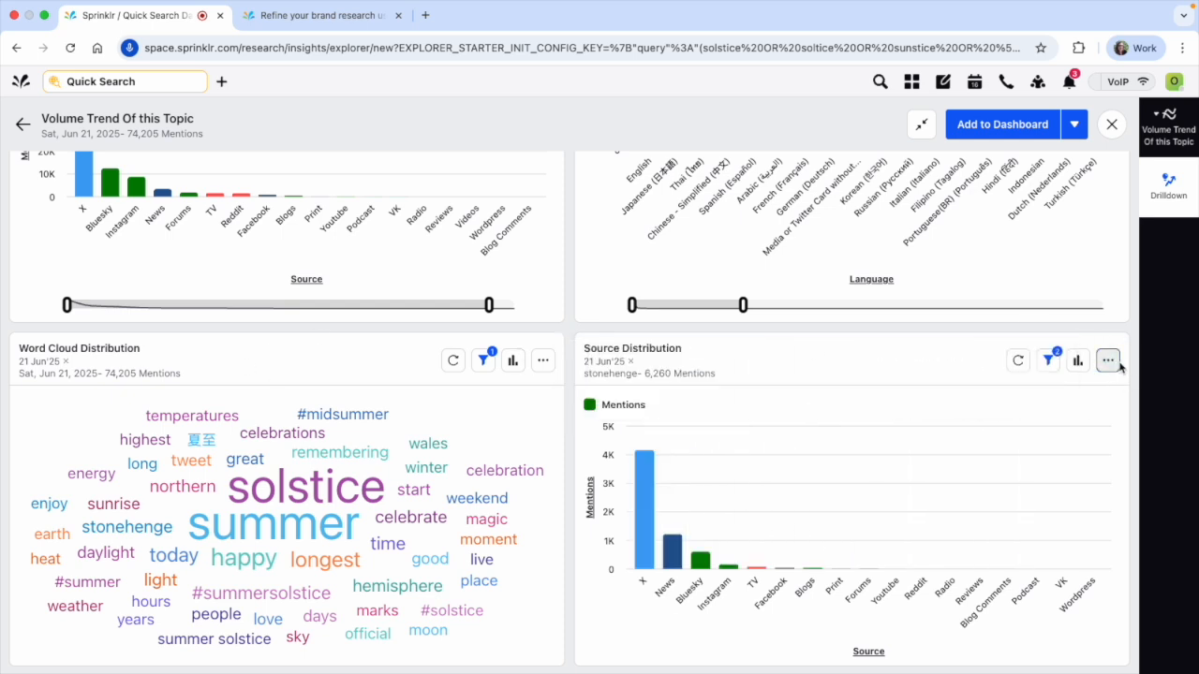
pyautogui.click(1011, 321)
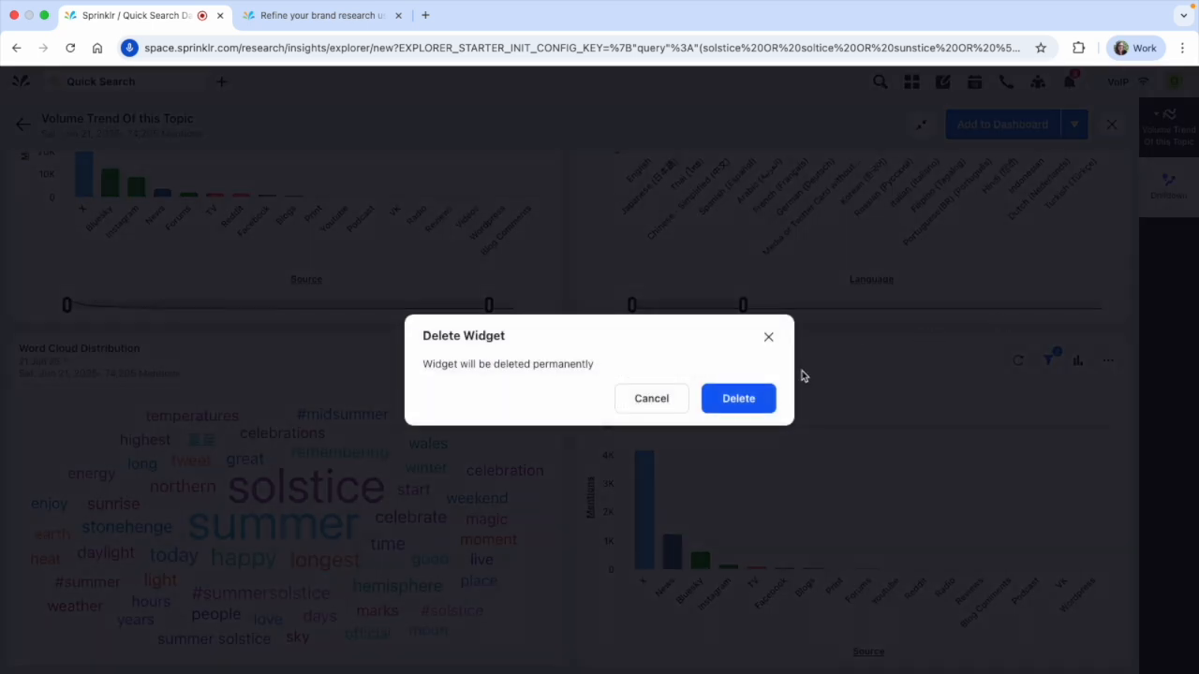
pyautogui.click(755, 399)
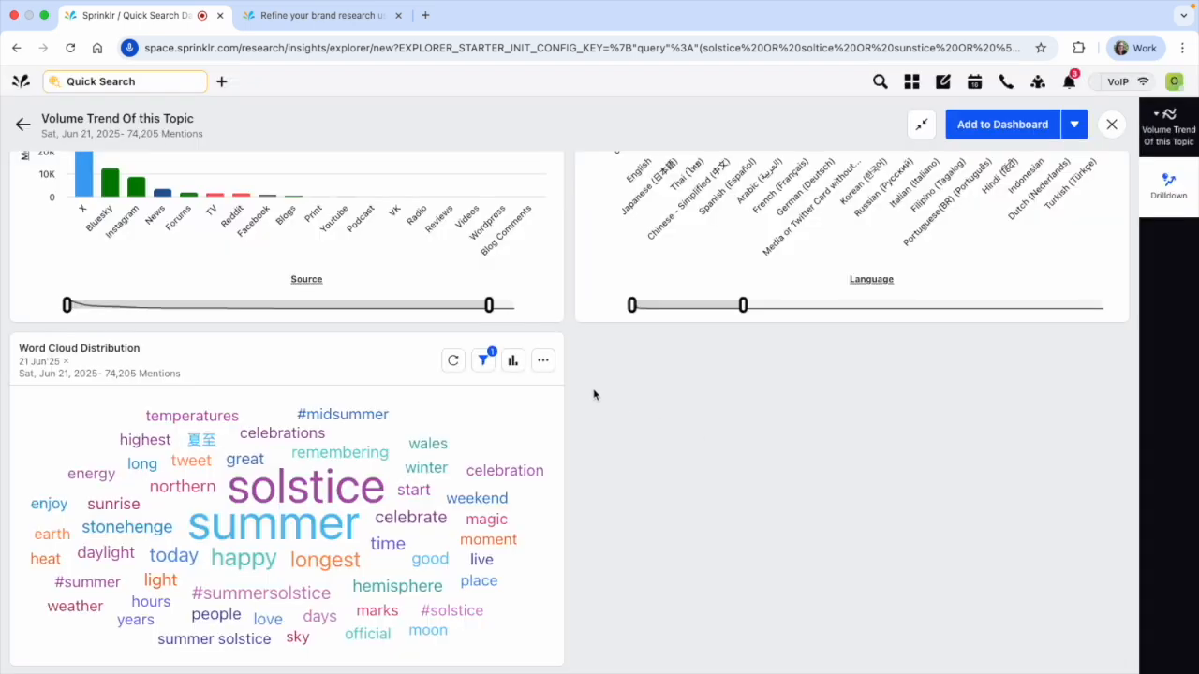
# Find the Show Conversation Stream option for the June 21 mentions peak and add that stream to the drill-down
pyautogui.scroll(6, 593, 394)
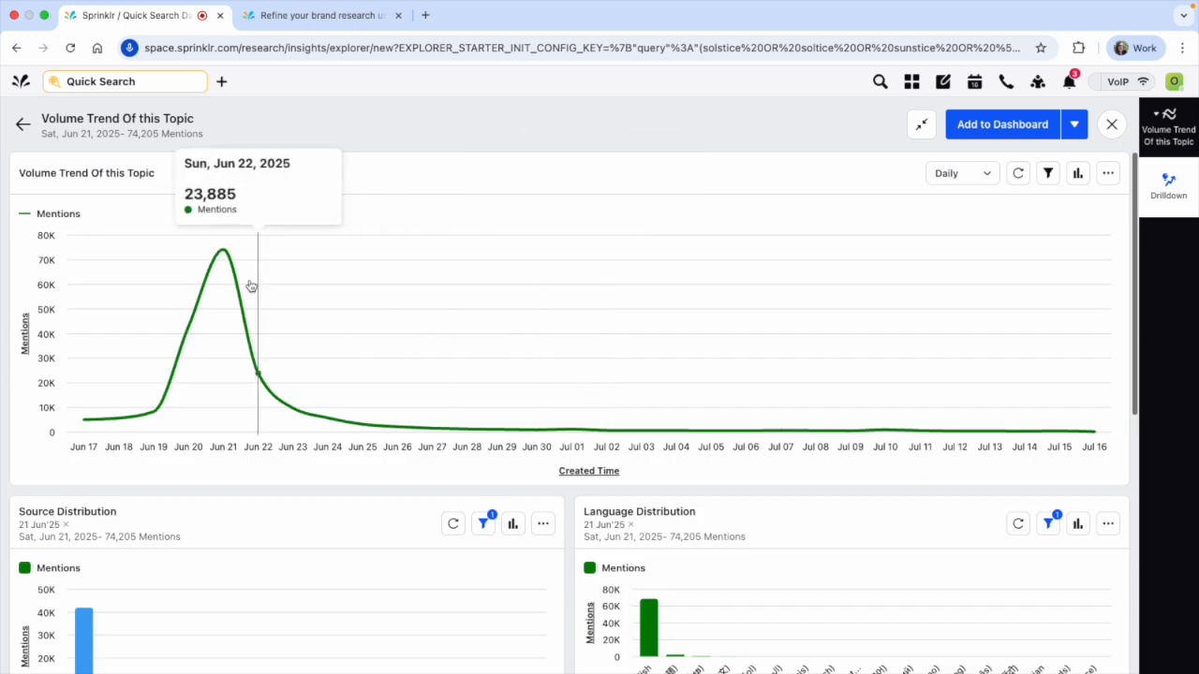
pyautogui.click(223, 255)
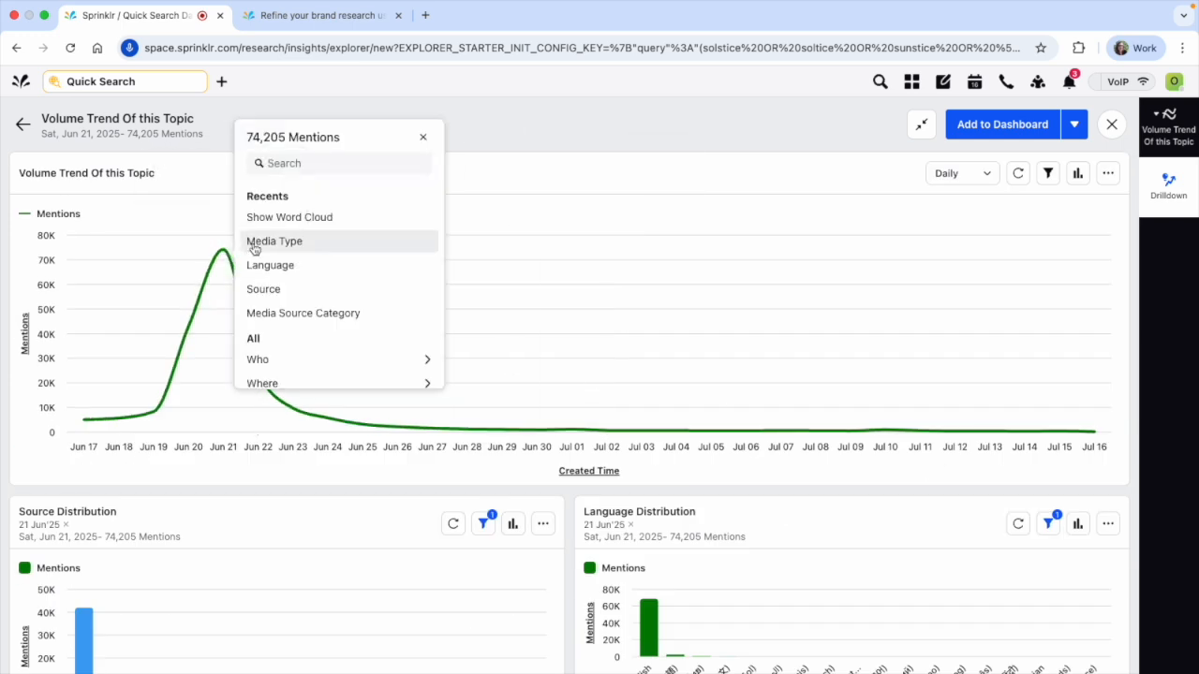
pyautogui.write('convers')
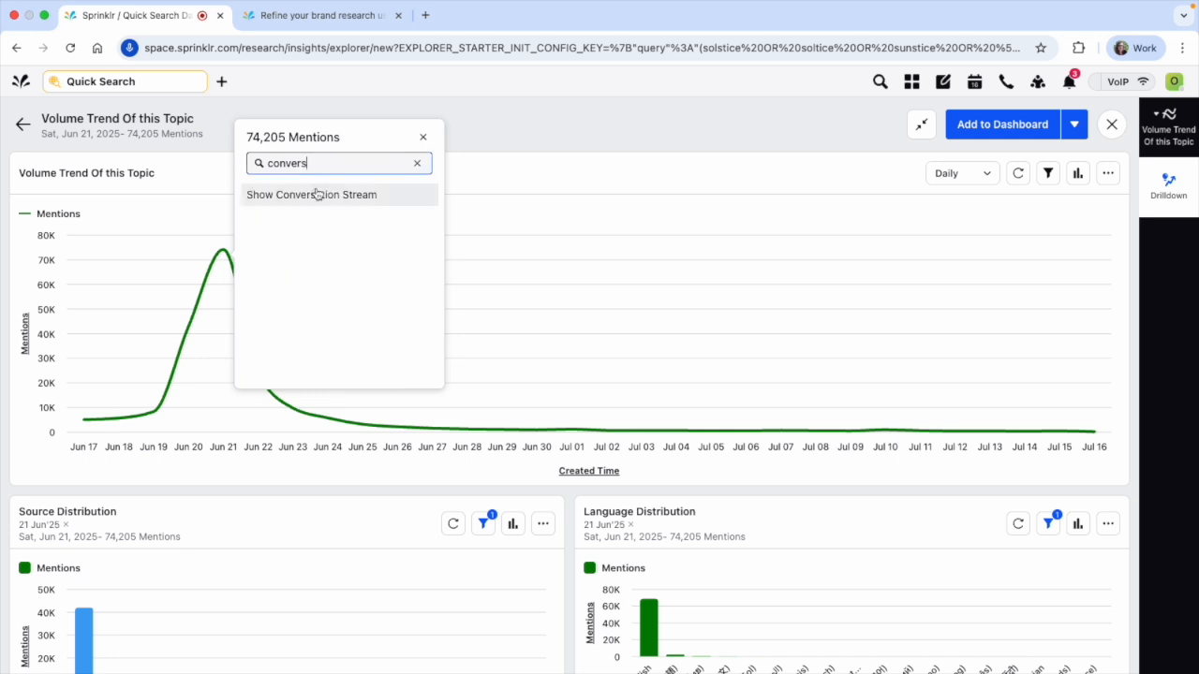
pyautogui.click(318, 195)
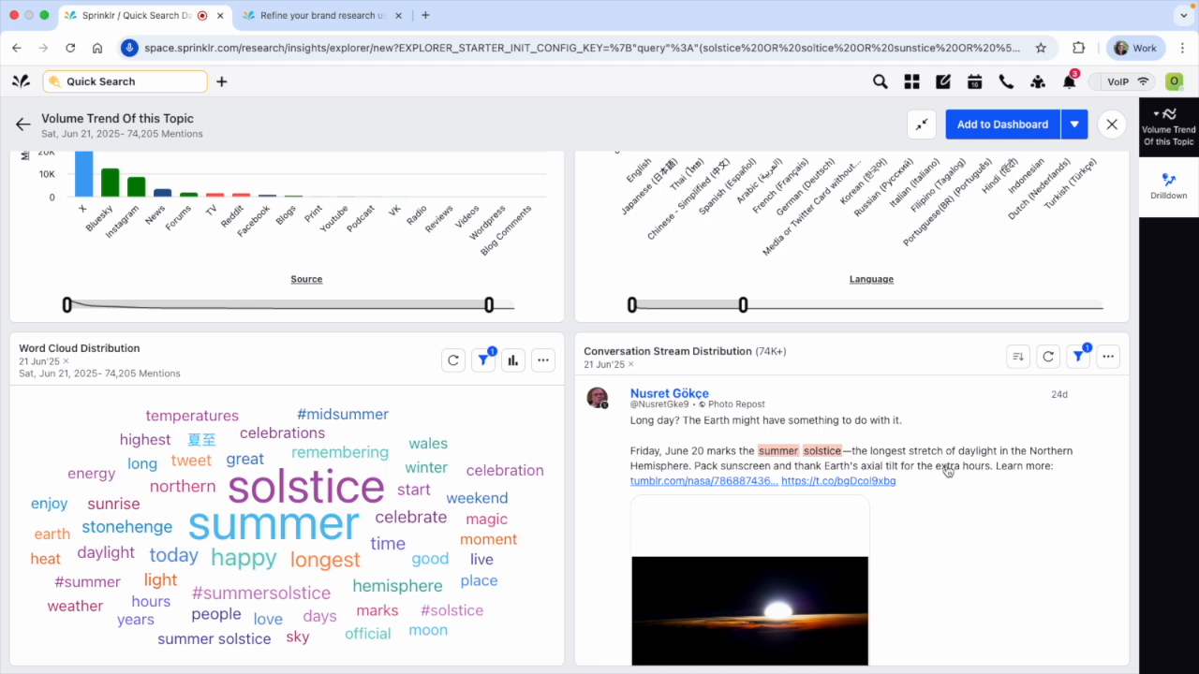
# Read through the posts in the June 21 conversation stream and close the drill-down view
pyautogui.scroll(-10, 975, 502)
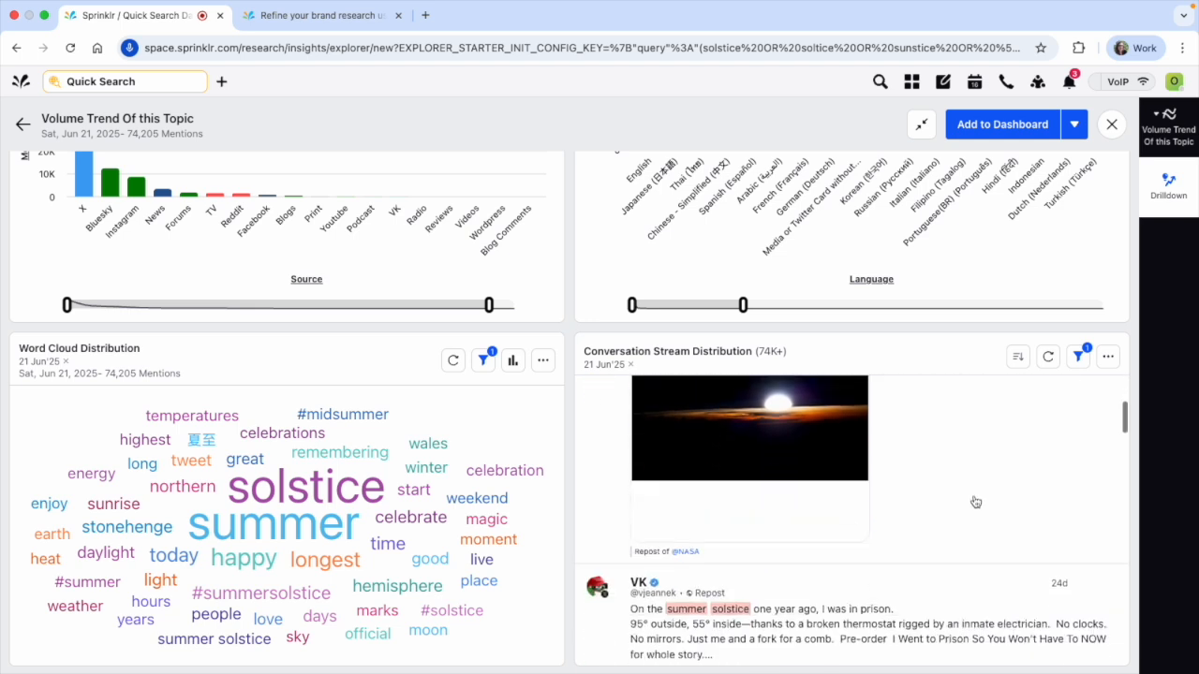
pyautogui.scroll(-10, 975, 502)
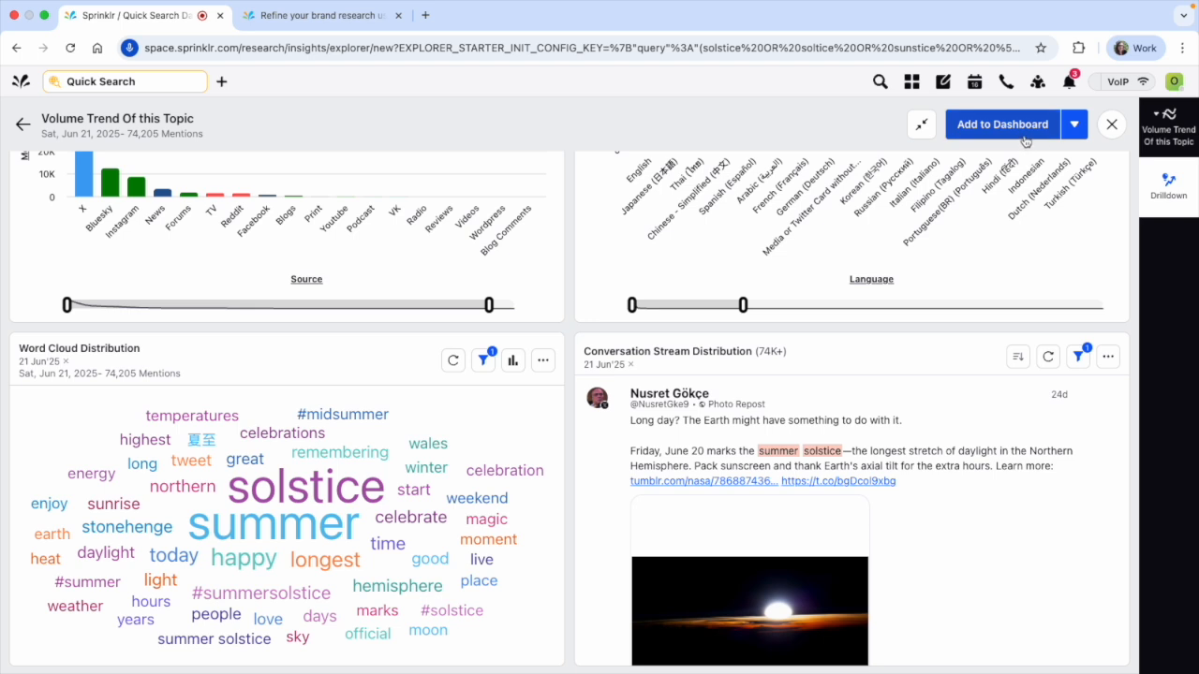
pyautogui.click(1112, 126)
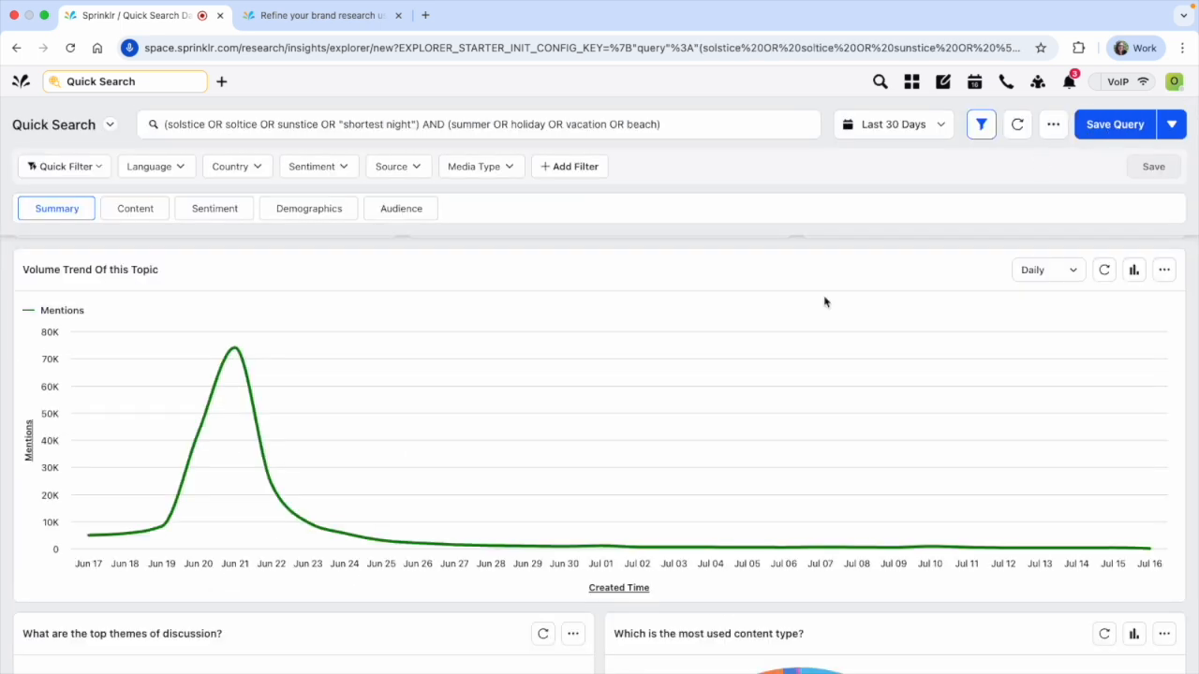
# Examine the June 21 mentions peak, the Happy Summer Solstice theme's drill-down options, and the remaining Summary widgets through sources and domains
pyautogui.moveTo(240, 351)
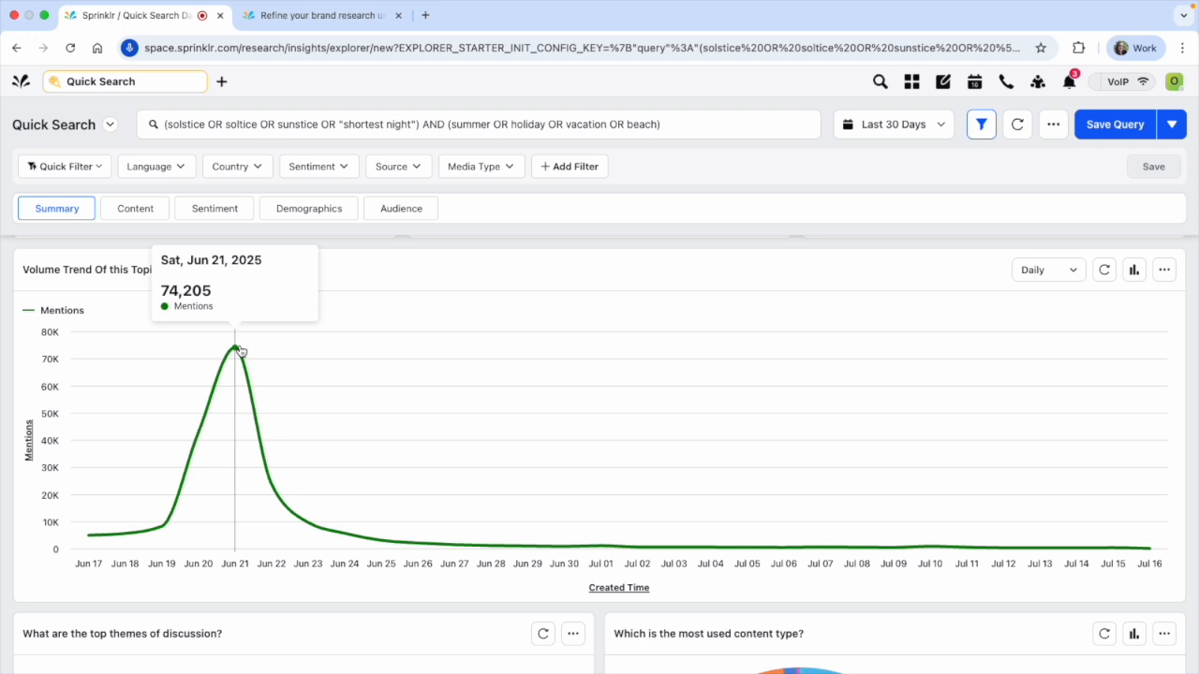
pyautogui.scroll(-4, 450, 365)
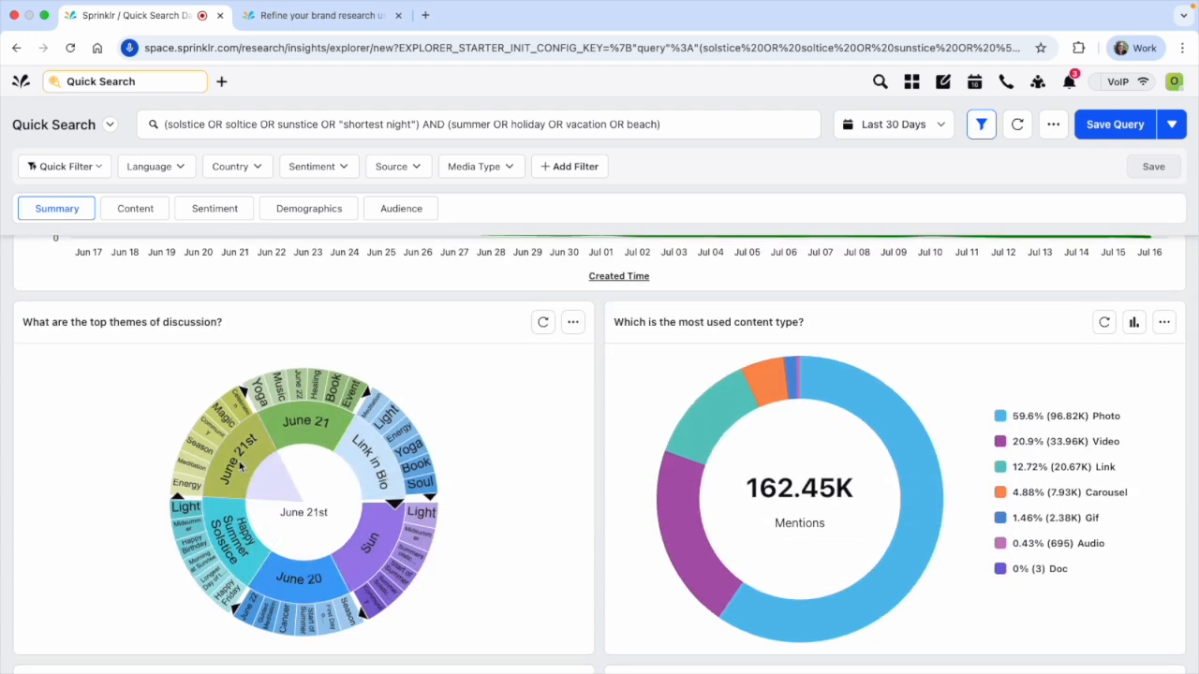
pyautogui.click(229, 552)
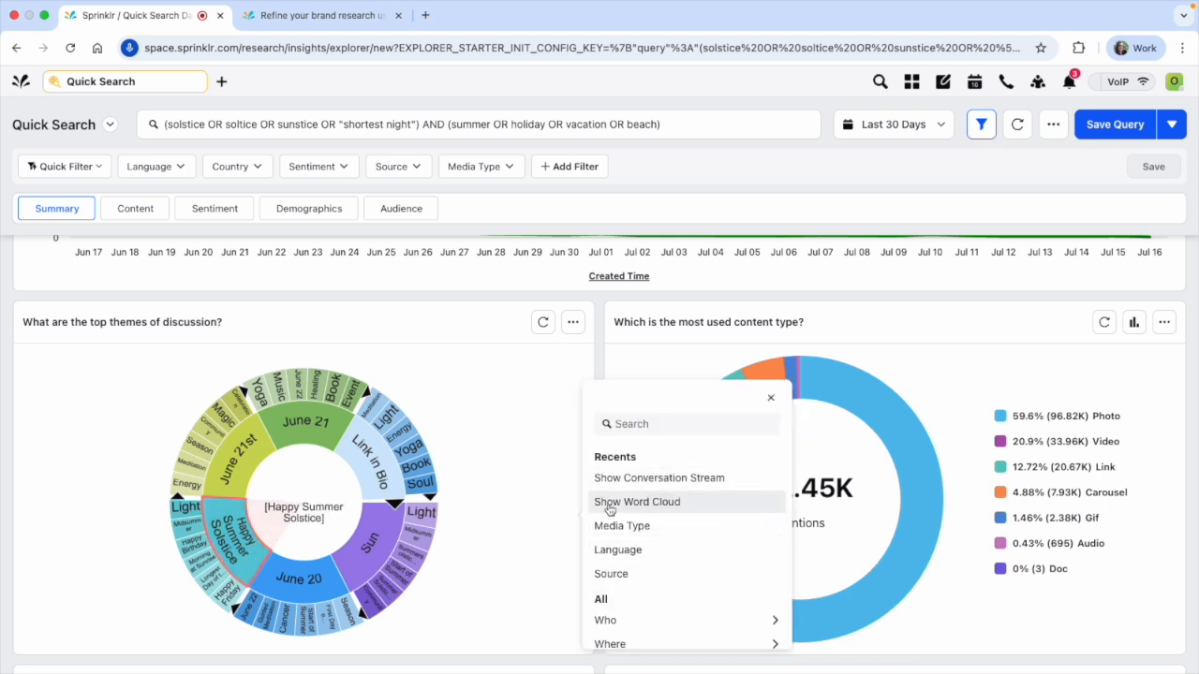
pyautogui.click(525, 385)
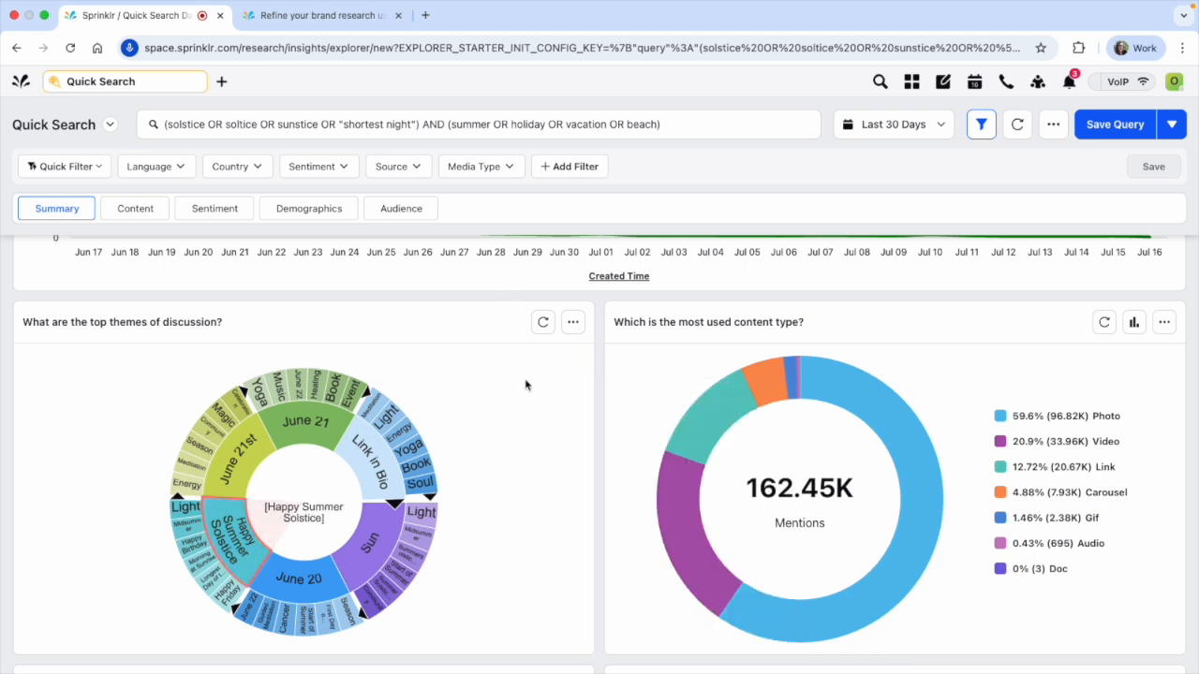
pyautogui.scroll(10, 525, 385)
pyautogui.scroll(-15, 589, 530)
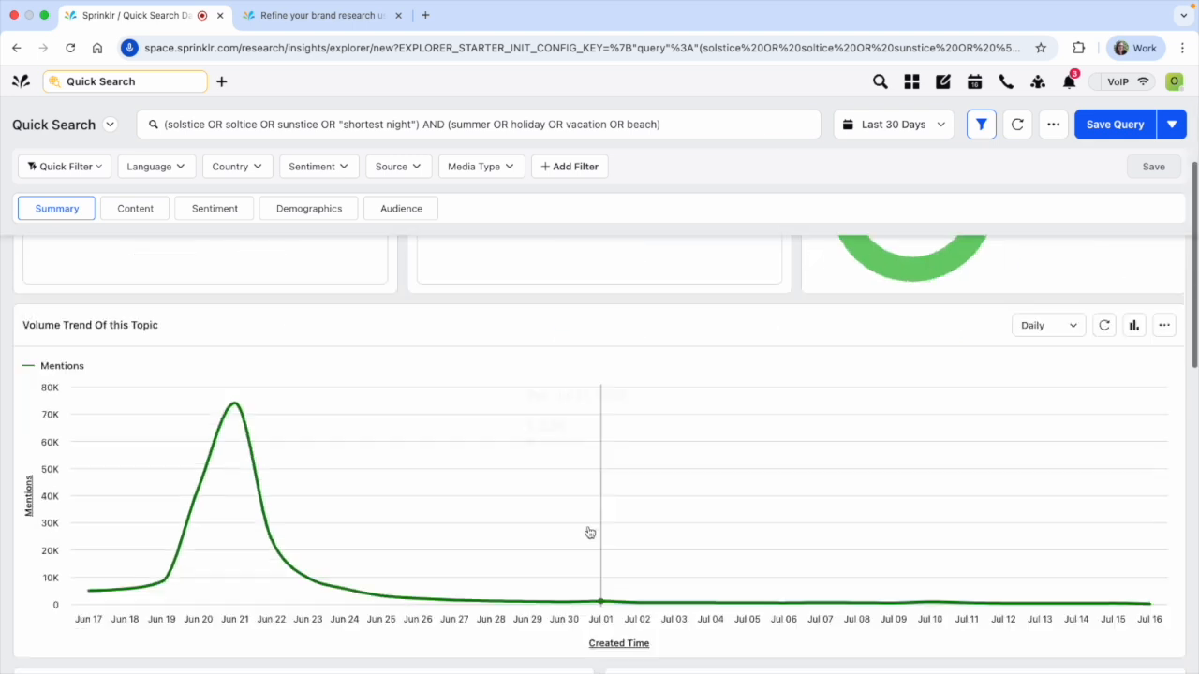
pyautogui.scroll(-4, 589, 530)
pyautogui.moveTo(424, 340)
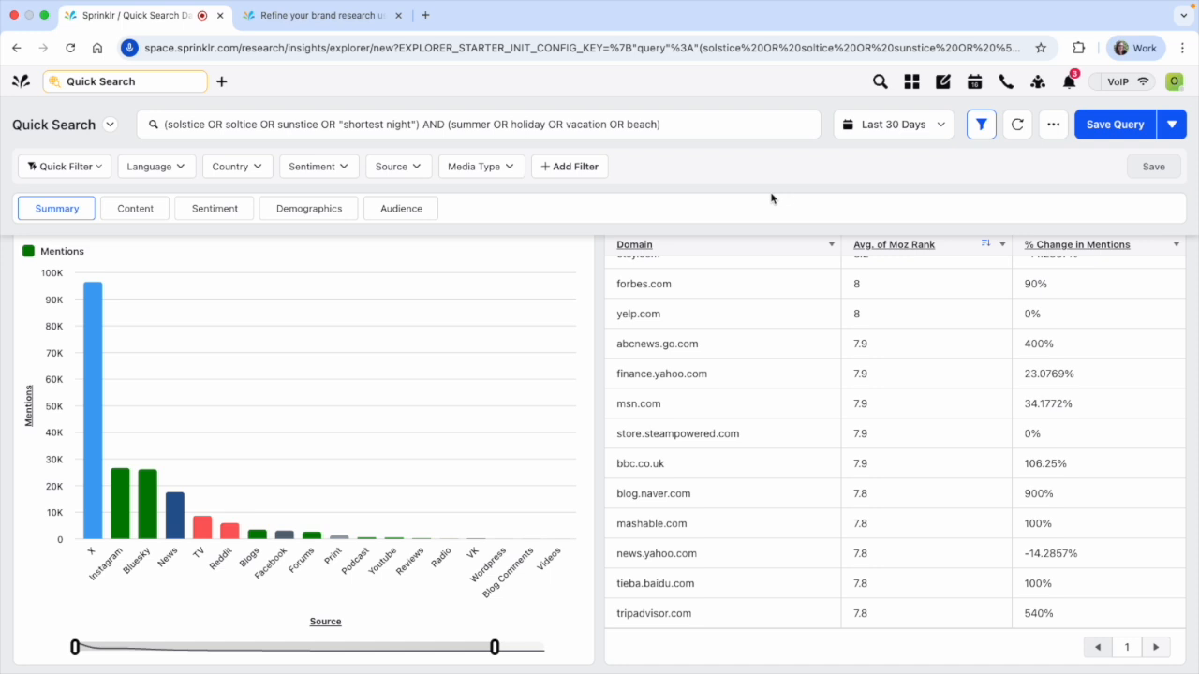
# Export only the Summary and Content sections of the dashboard as a single PDF for all tabs
pyautogui.click(1064, 126)
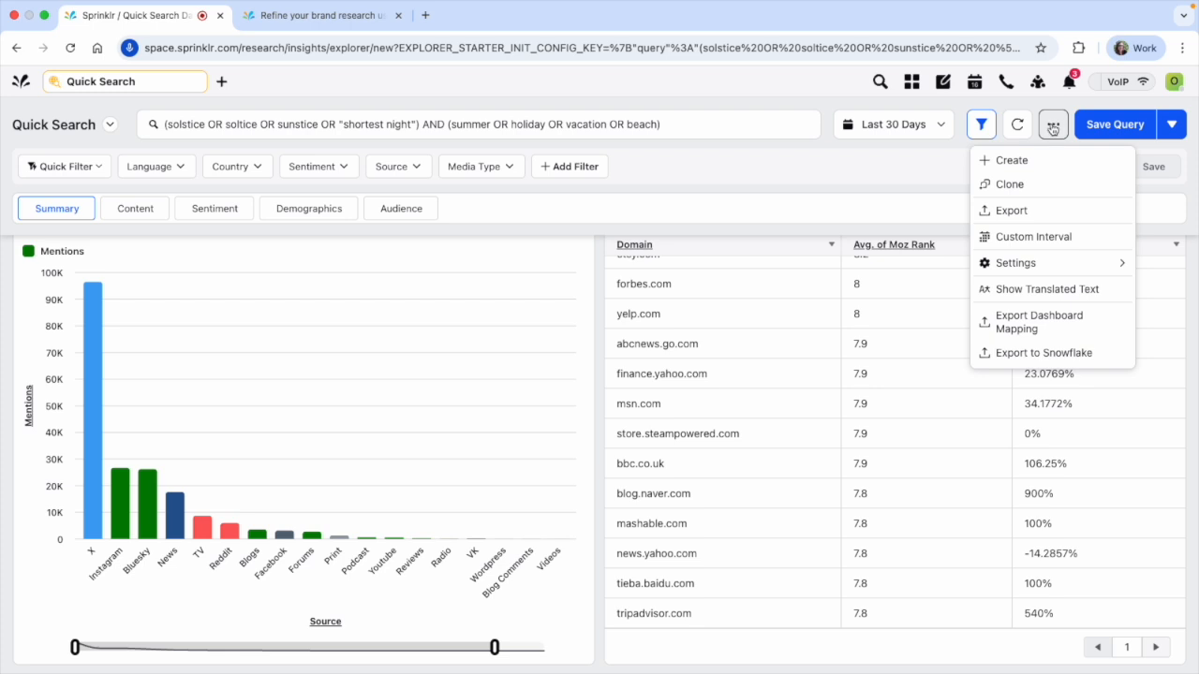
pyautogui.click(1042, 210)
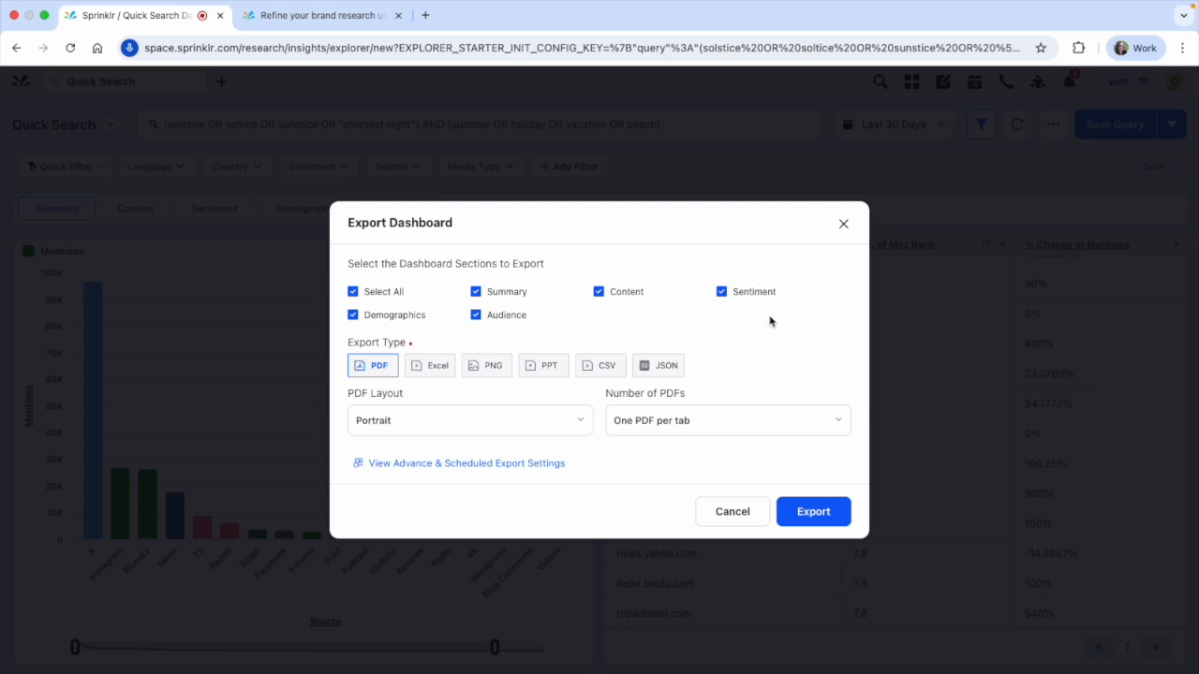
pyautogui.click(375, 291)
pyautogui.click(476, 291)
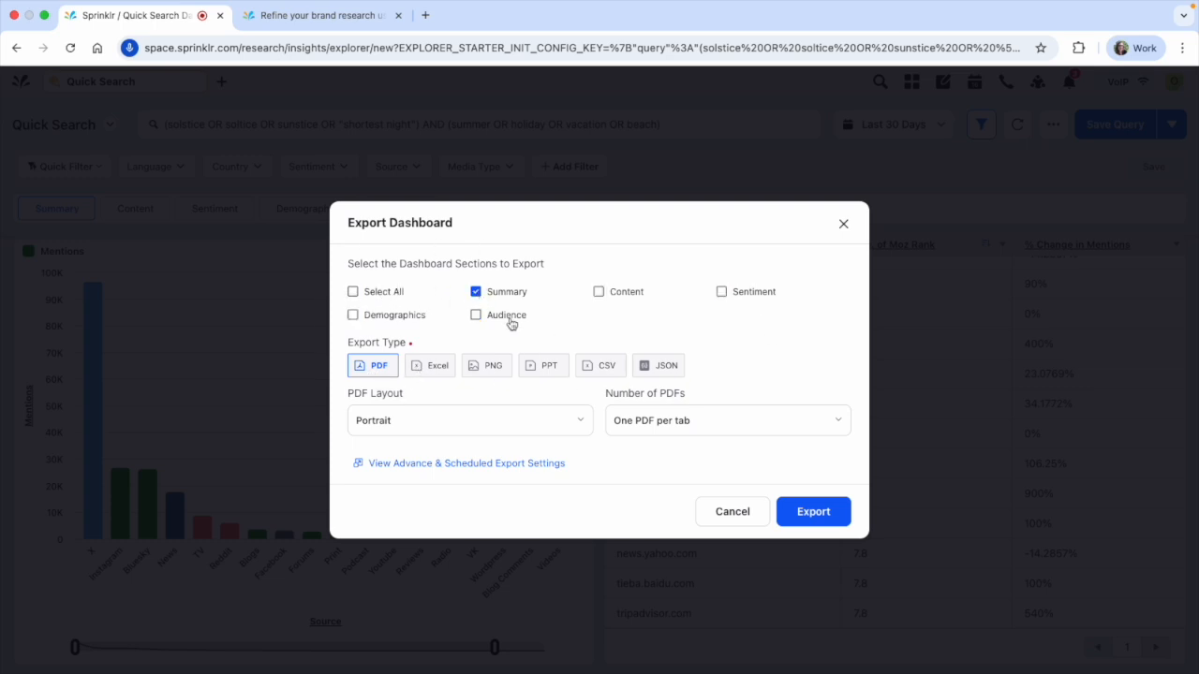
pyautogui.click(598, 292)
pyautogui.click(635, 423)
pyautogui.click(656, 484)
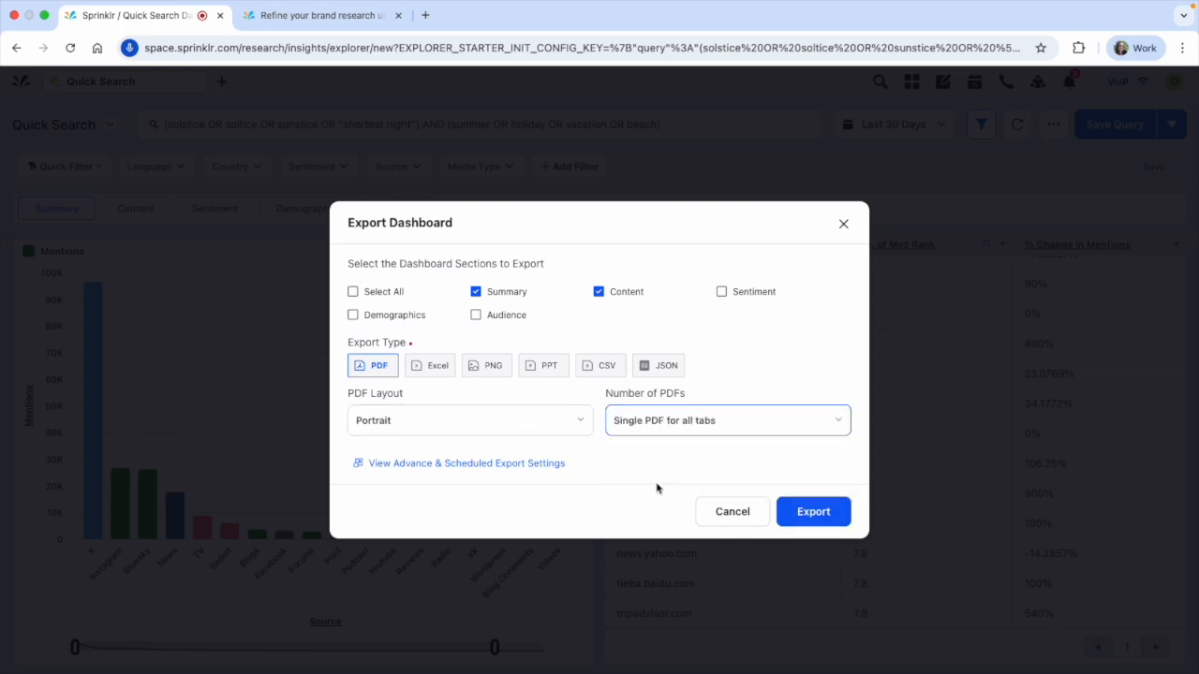
pyautogui.click(810, 513)
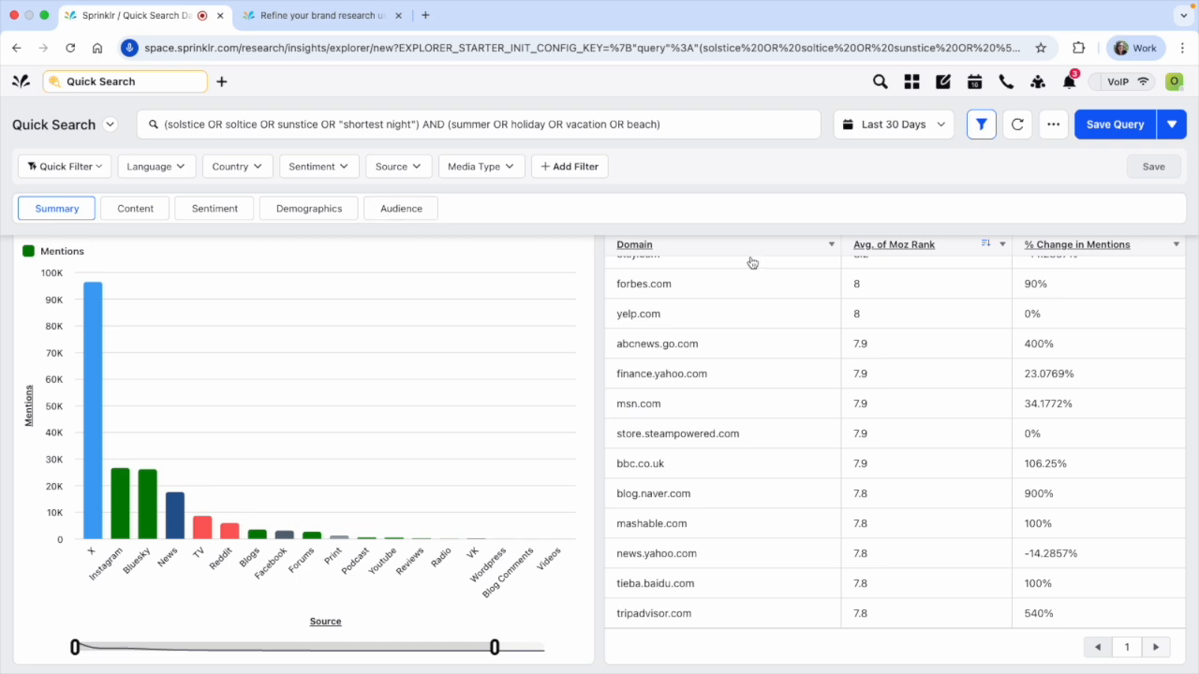
# Save the current solstice search as a research query named Solstice 2025
pyautogui.click(1115, 124)
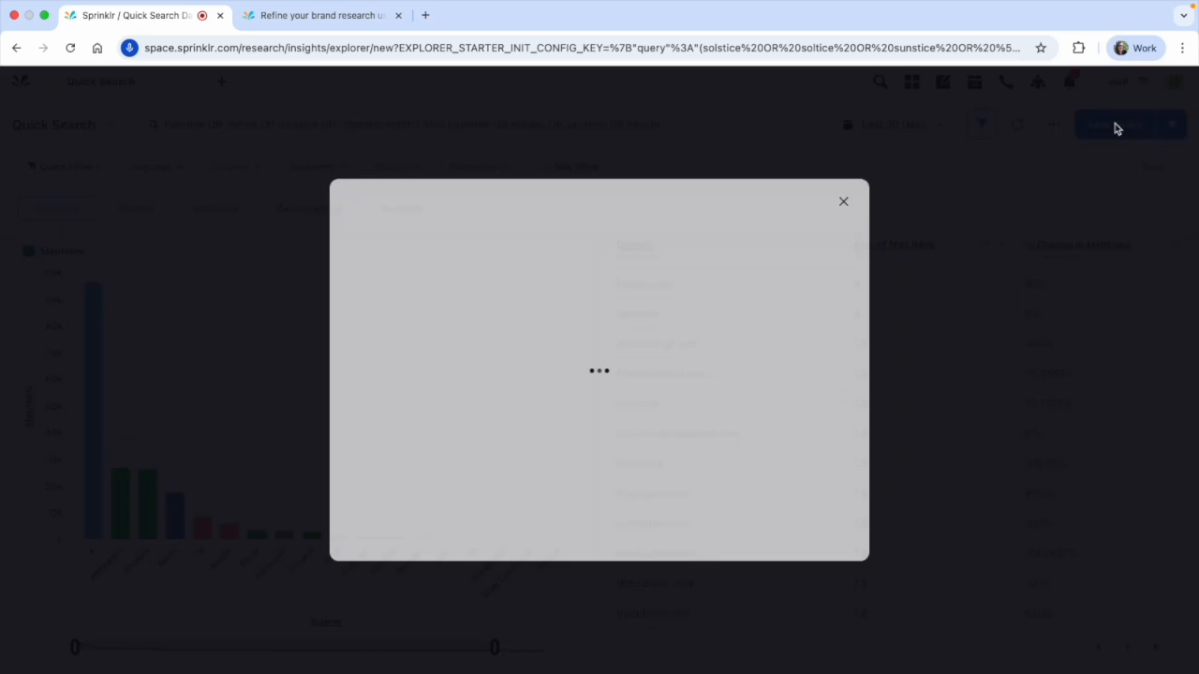
pyautogui.click(382, 206)
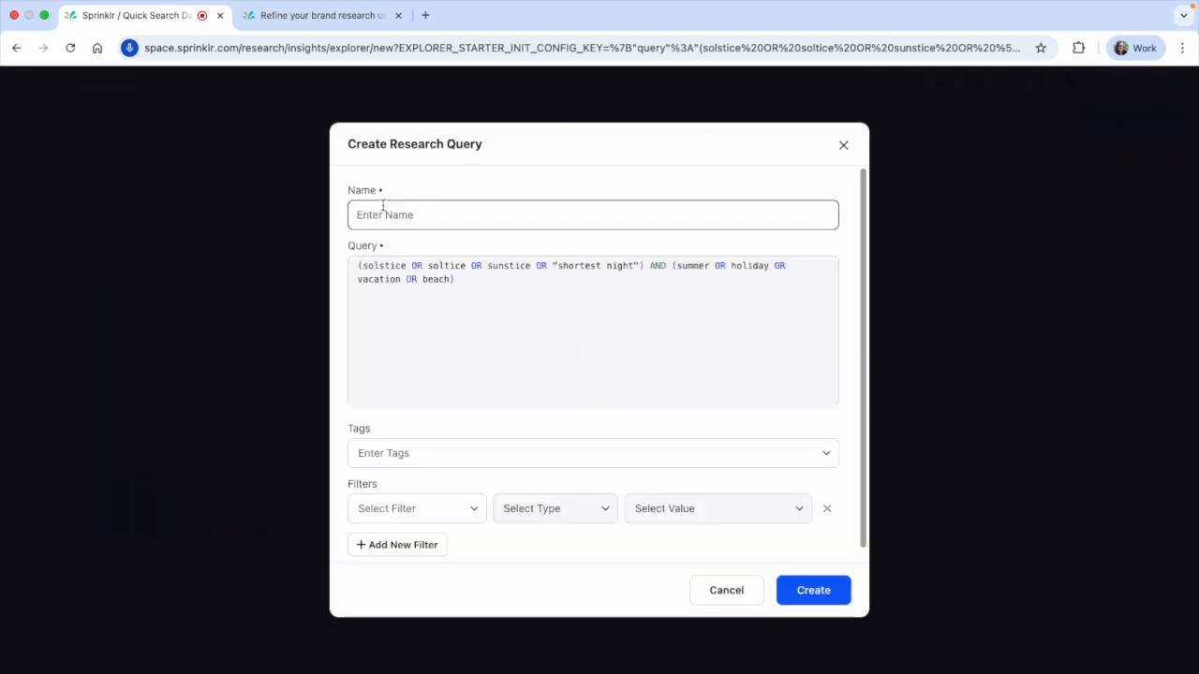
pyautogui.write('Solstice ')
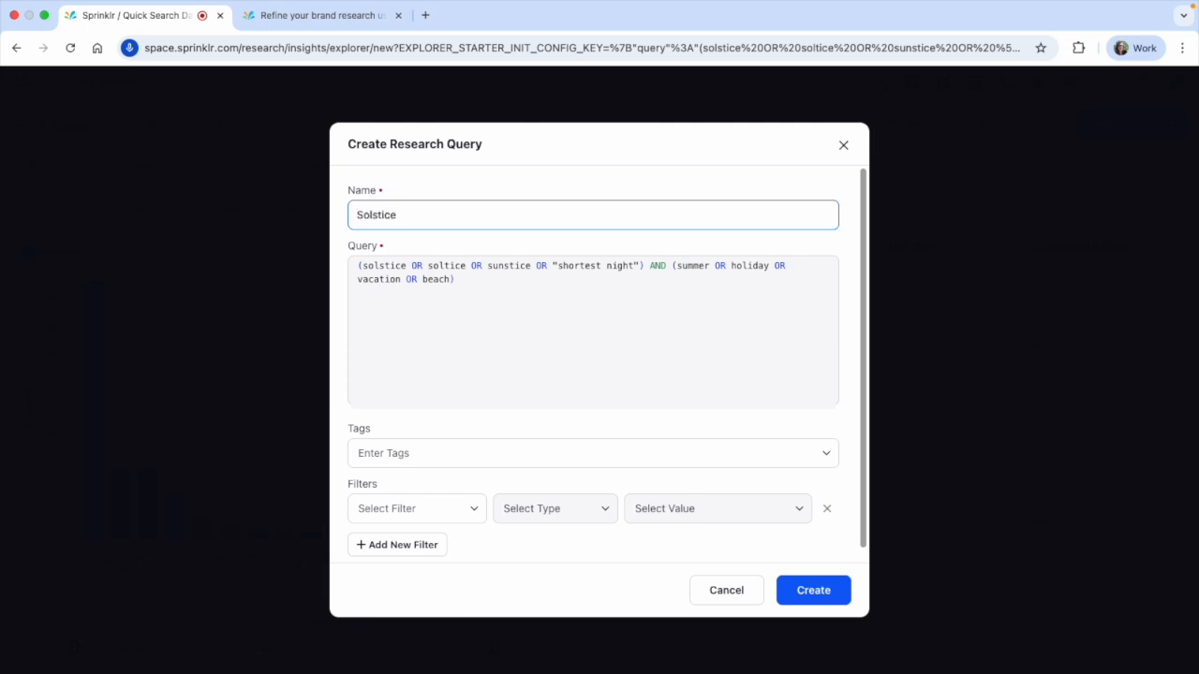
pyautogui.write('2025')
pyautogui.scroll(-1, 419, 407)
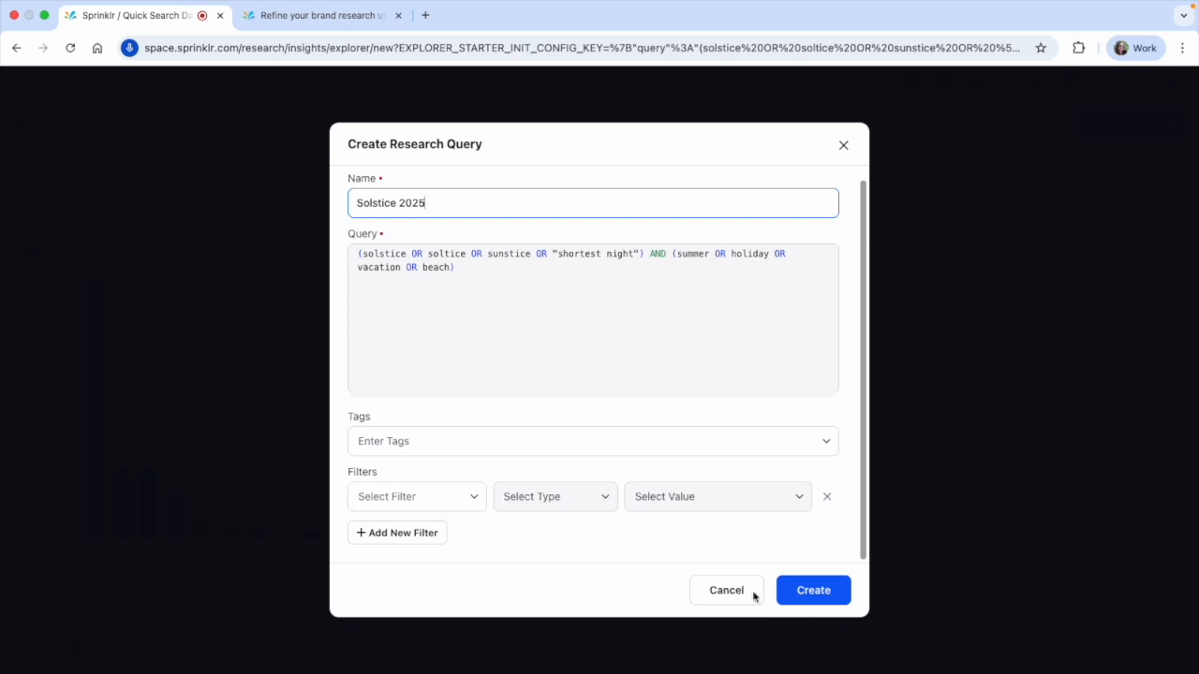
pyautogui.click(806, 600)
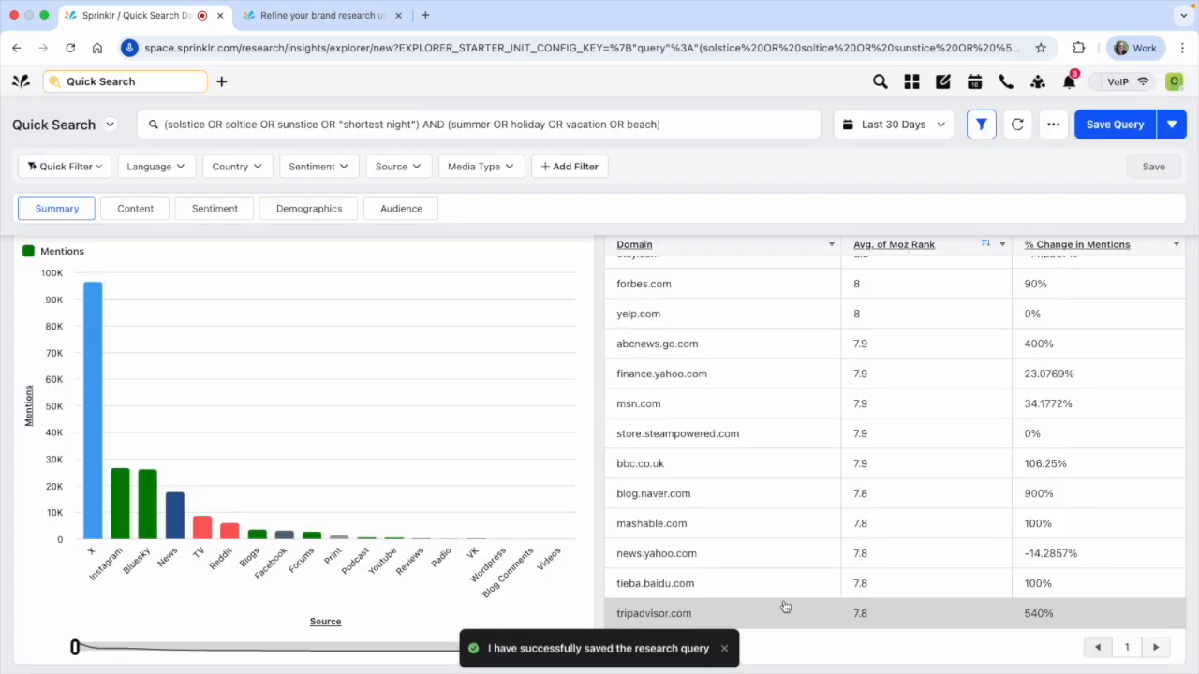
# Open Quick Search on a new page and look up Solstice 2025 and its row options in the full list of saved queries
pyautogui.click(220, 83)
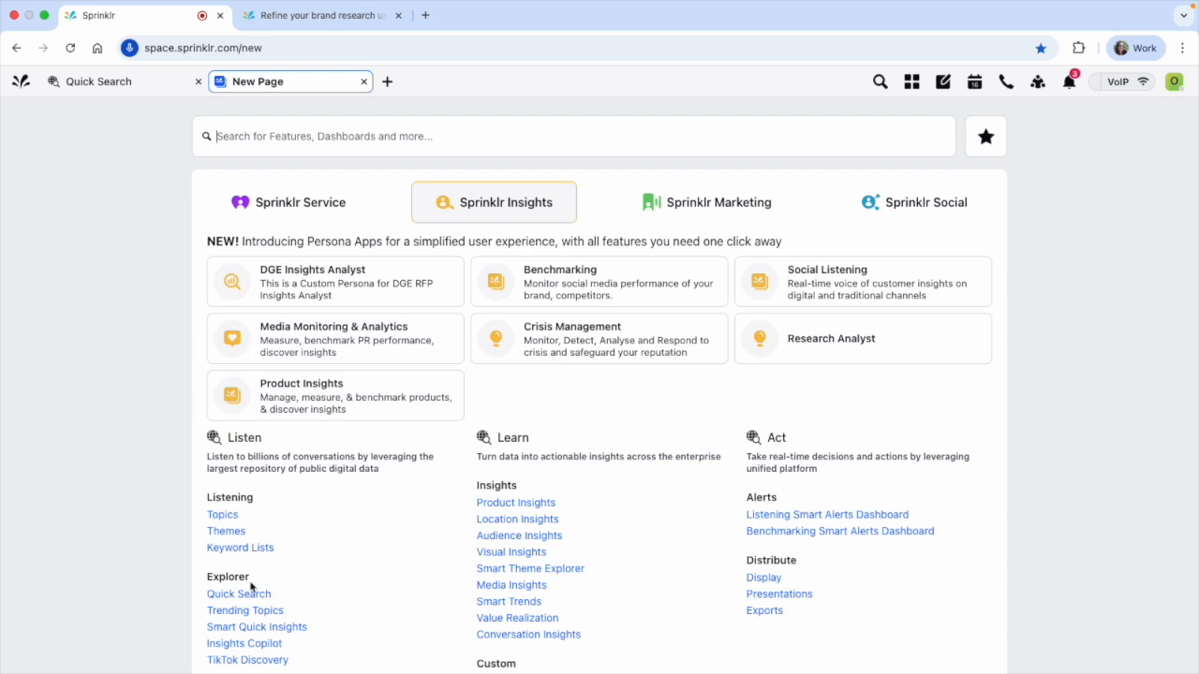
pyautogui.click(250, 590)
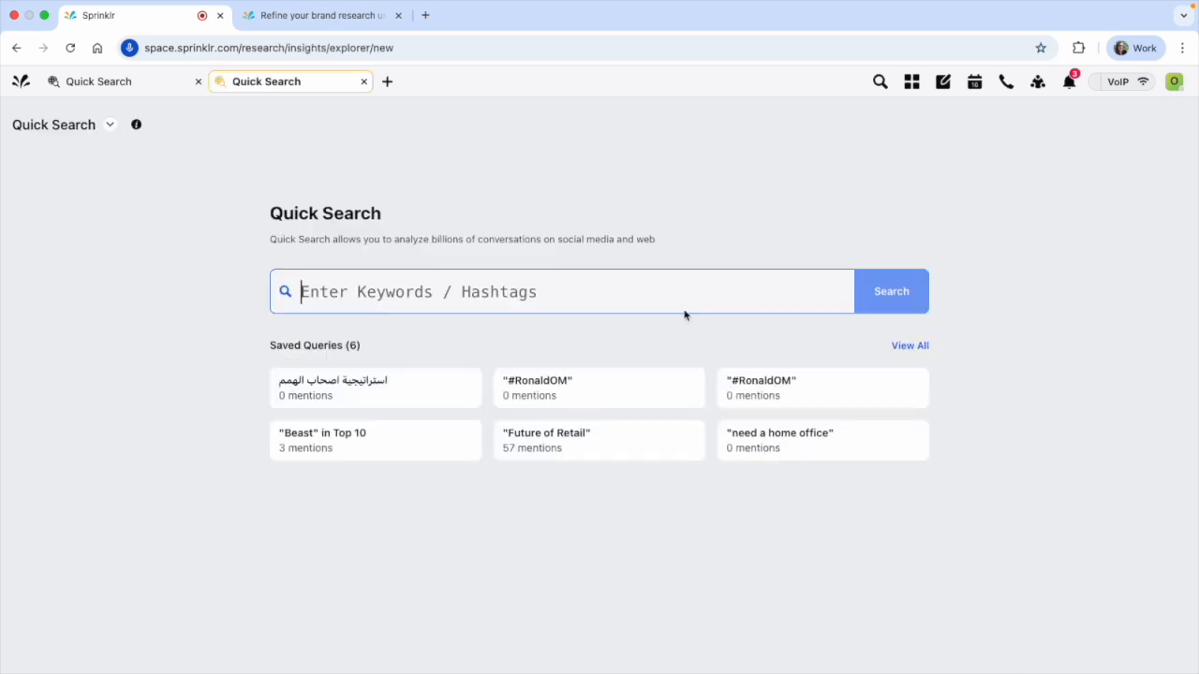
pyautogui.click(909, 346)
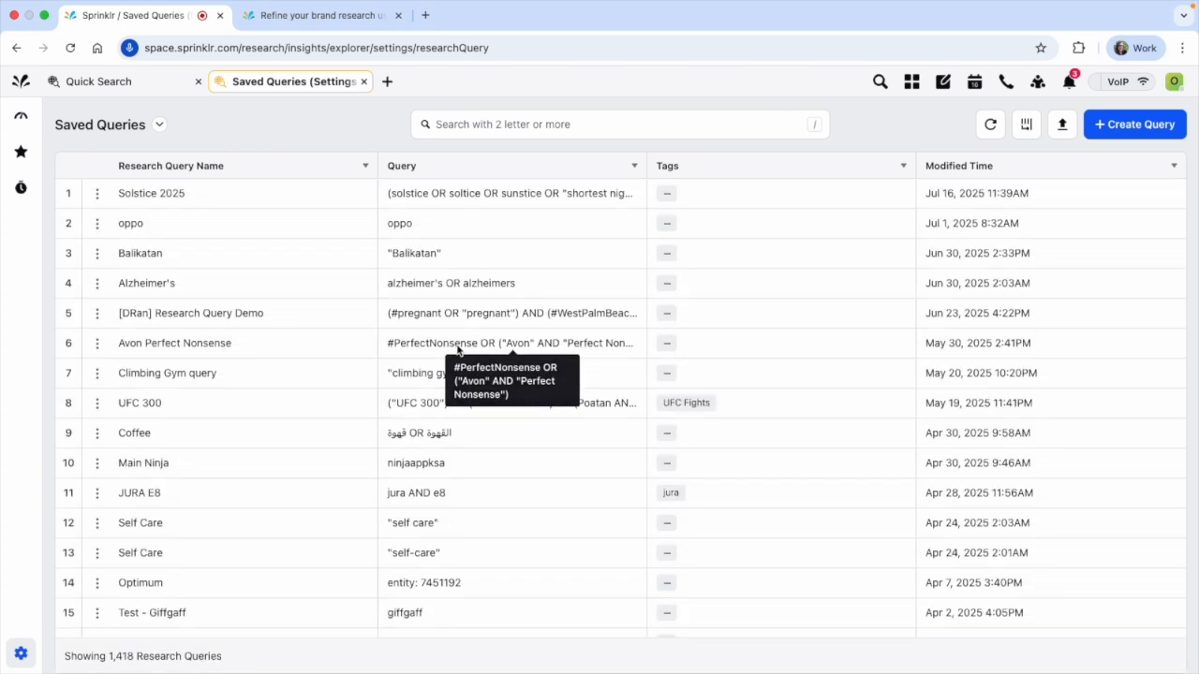
pyautogui.click(96, 198)
pyautogui.click(182, 196)
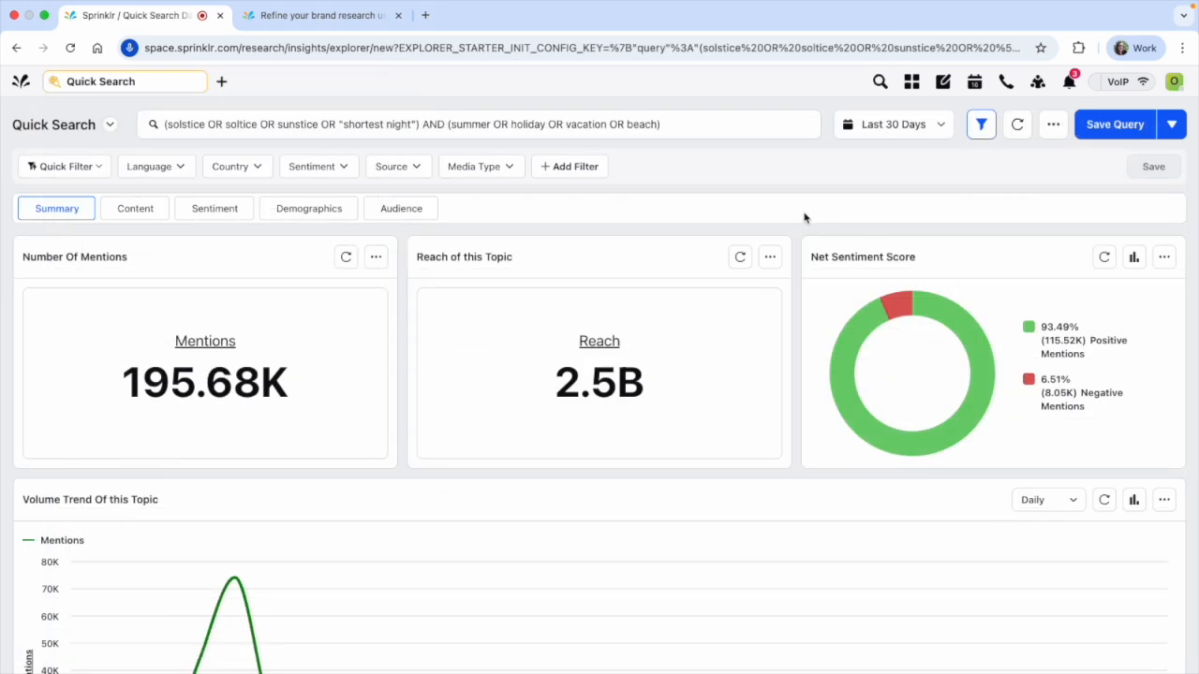
# Fill in a topic query named Solstice in the Investments in Manufacturing topic group, then close the form without submitting it
pyautogui.click(1170, 125)
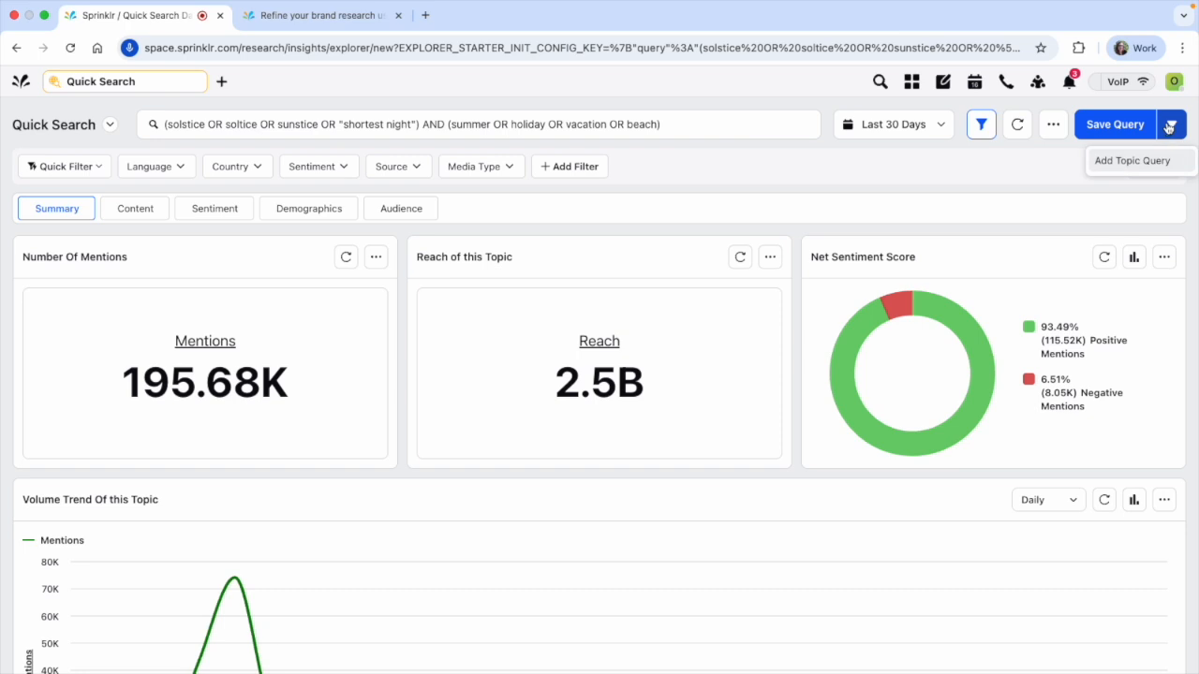
pyautogui.click(1127, 163)
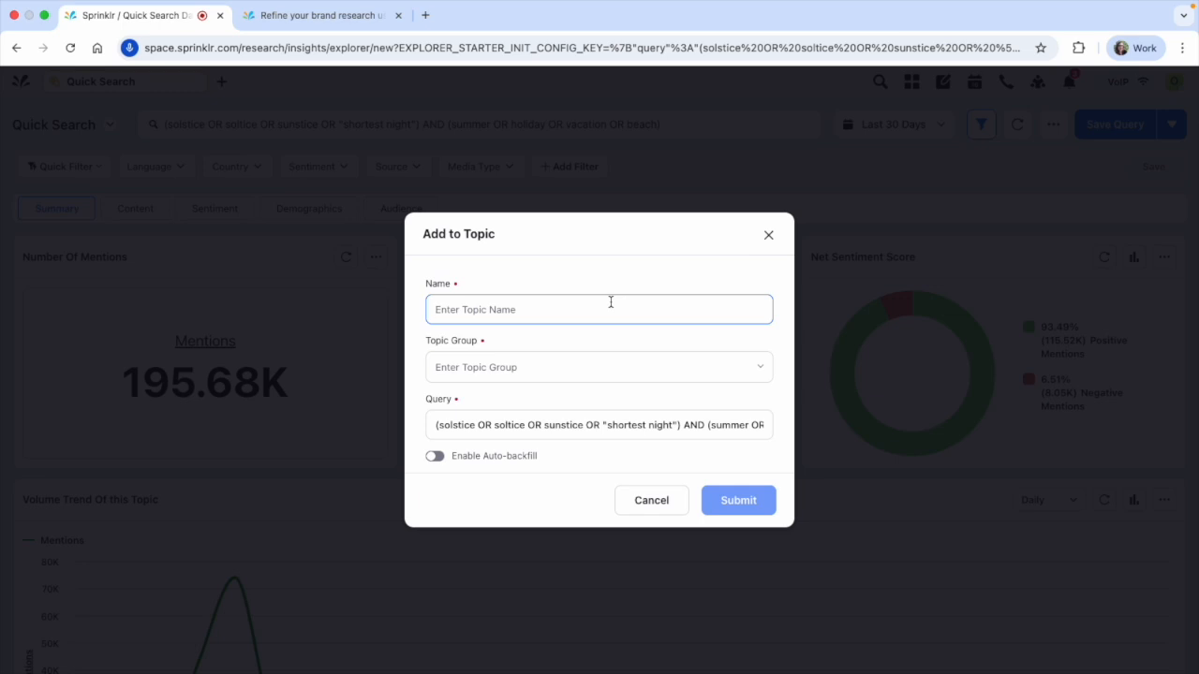
pyautogui.write('Solstice')
pyautogui.click(594, 357)
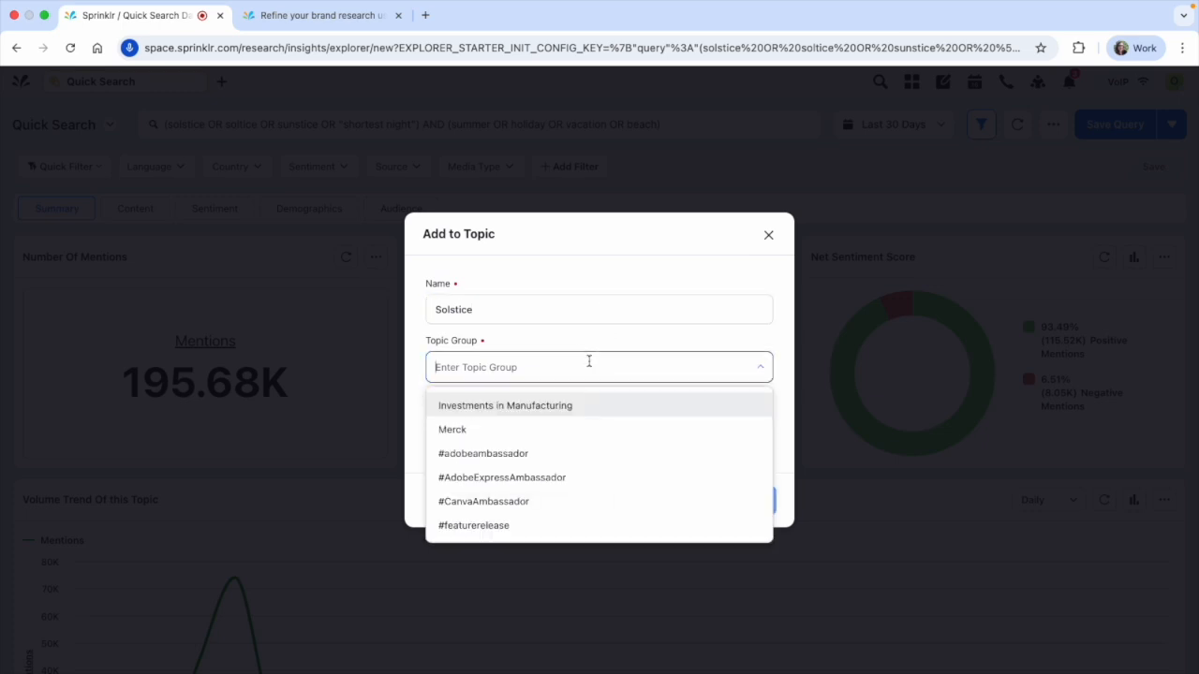
pyautogui.scroll(-5, 564, 457)
pyautogui.scroll(-2, 564, 459)
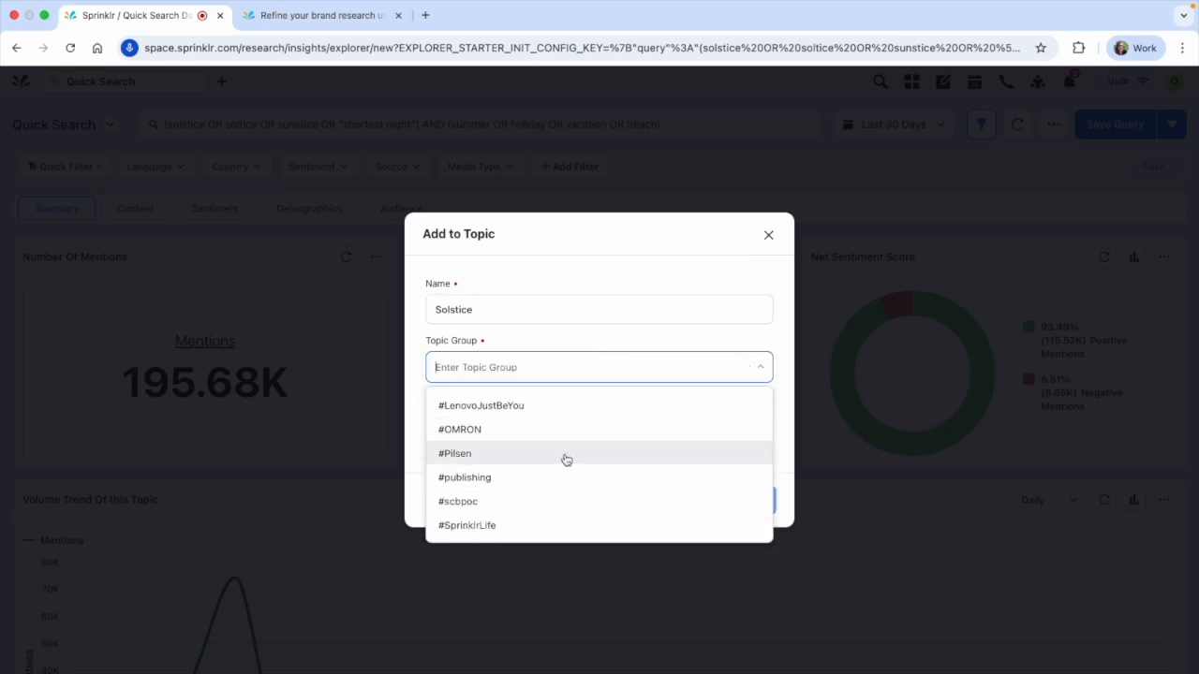
pyautogui.scroll(10, 564, 460)
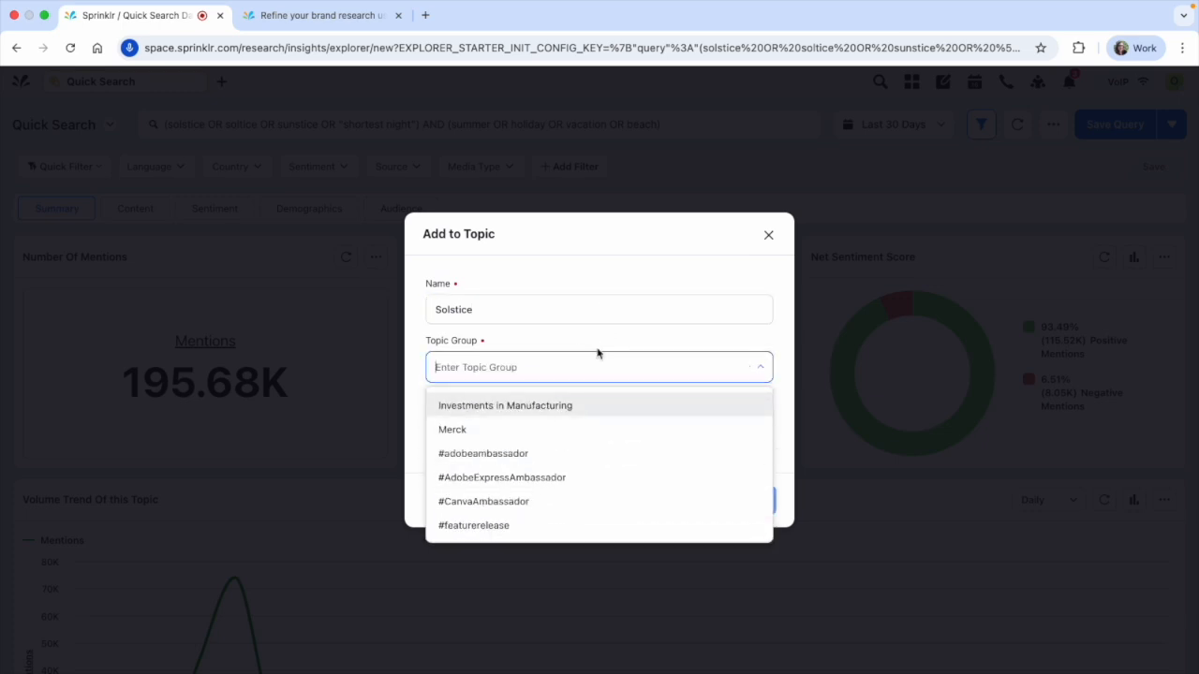
pyautogui.click(568, 404)
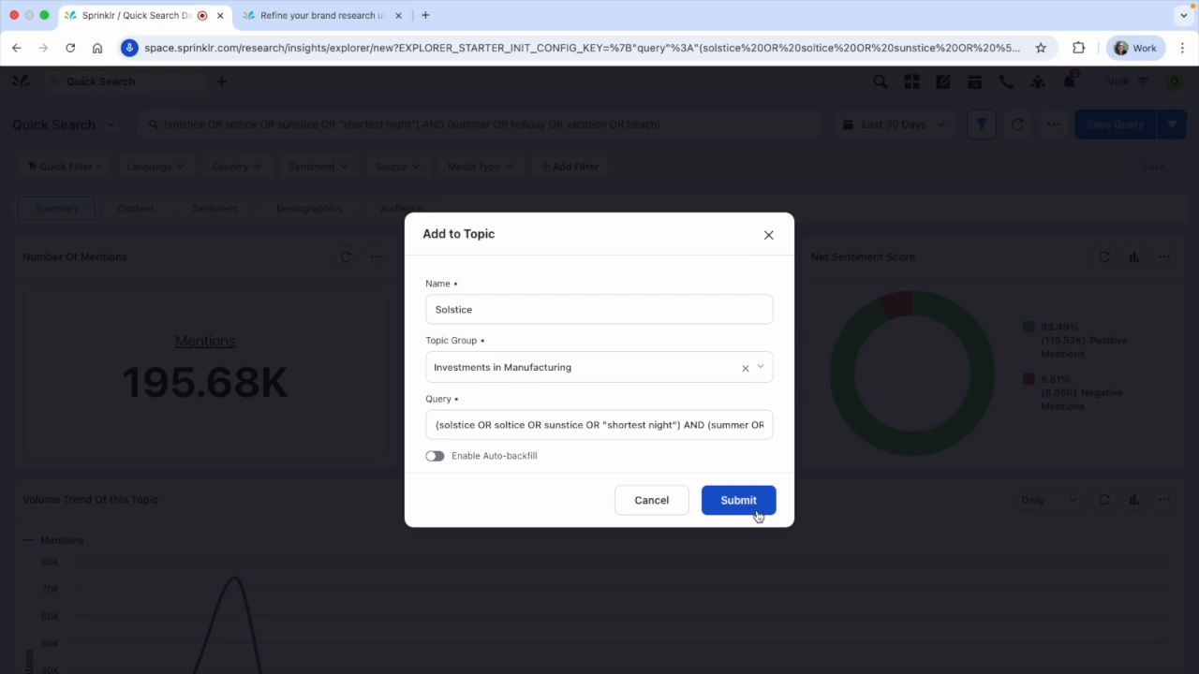
pyautogui.click(771, 236)
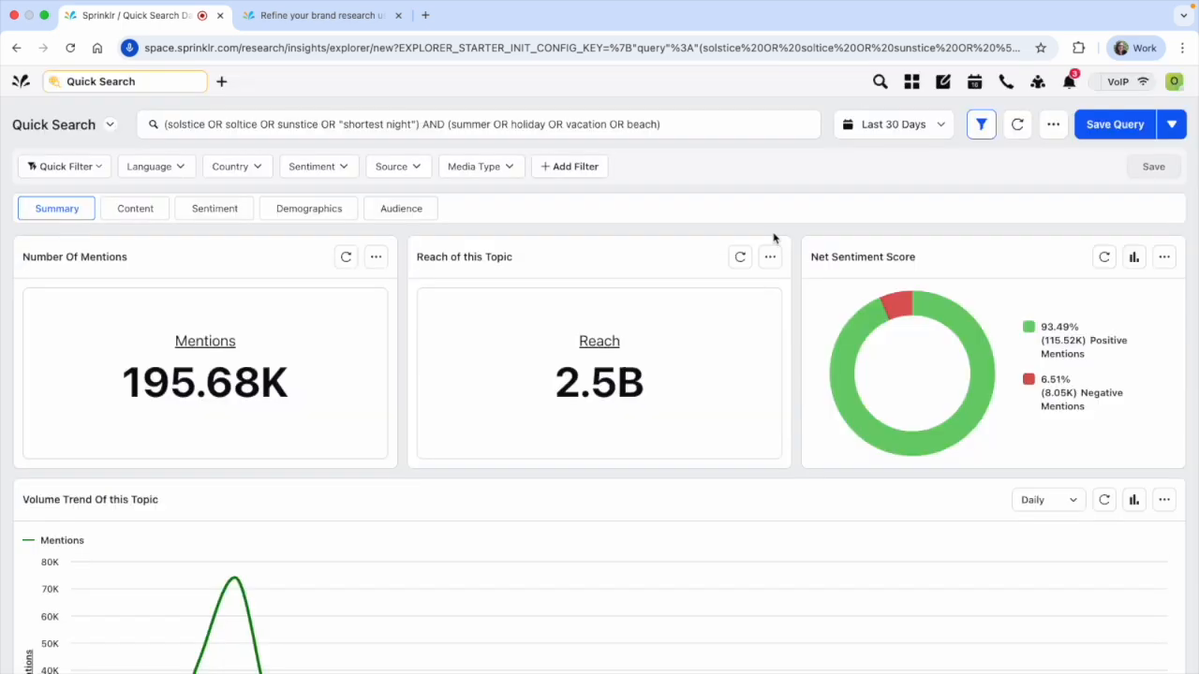